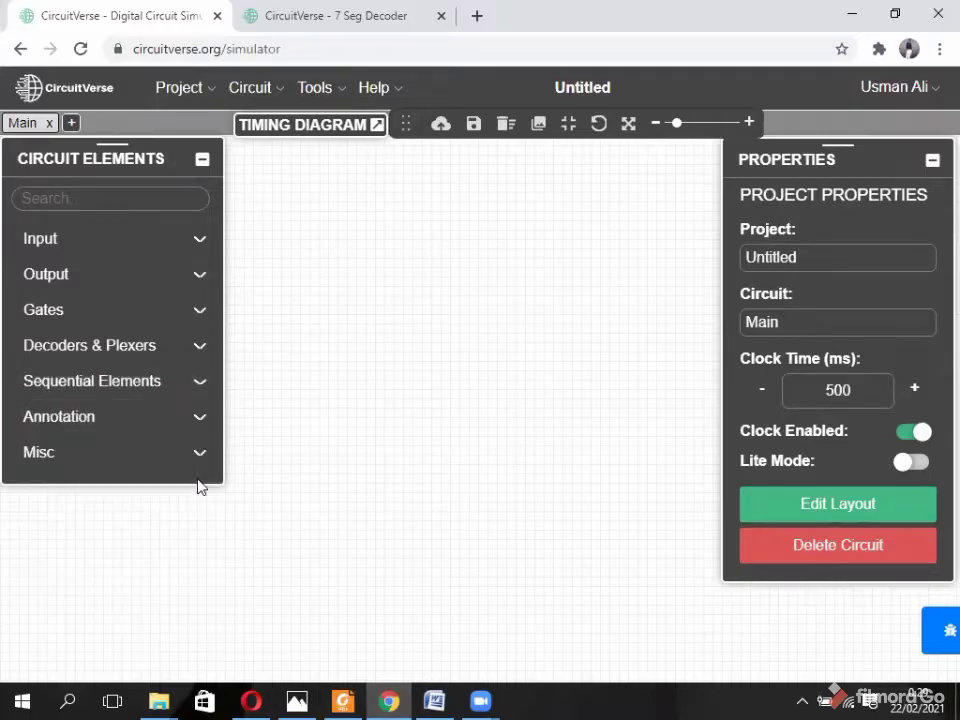
# Step: Place a ROM element near the centre of the empty canvas and collapse the element list and properties for more room
pyautogui.click(197, 384)
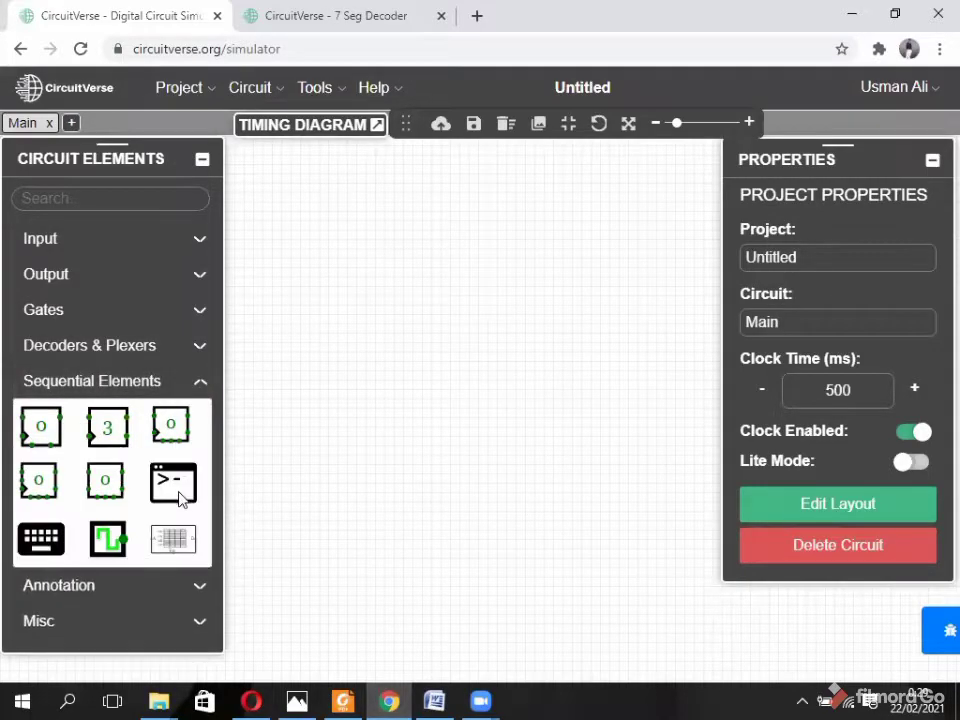
pyautogui.click(162, 542)
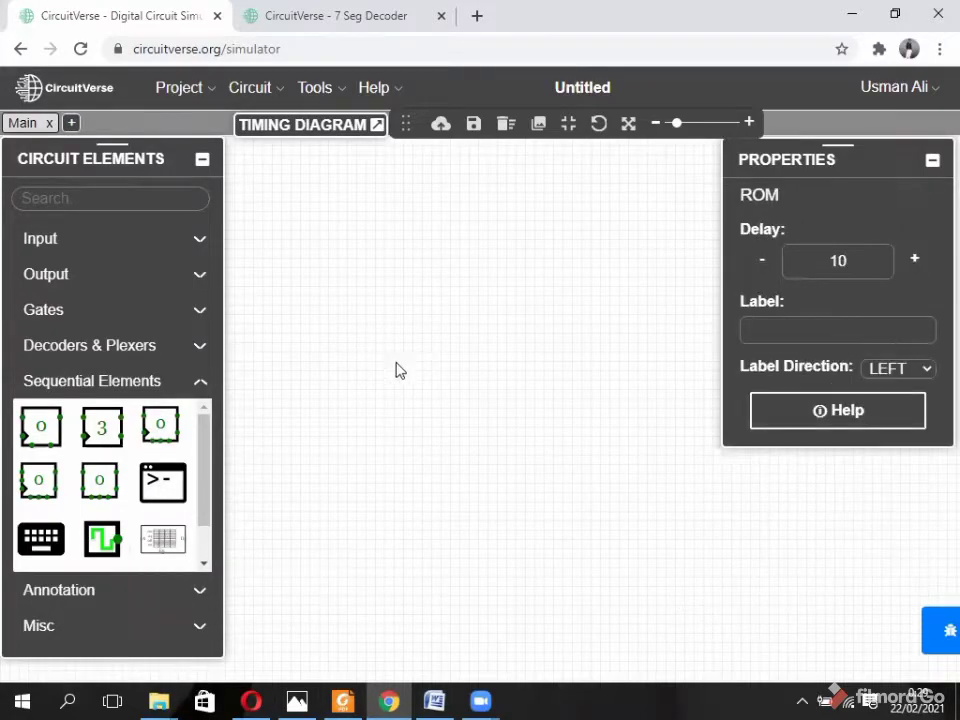
pyautogui.click(489, 337)
pyautogui.moveTo(507, 325); pyautogui.dragTo(535, 306)
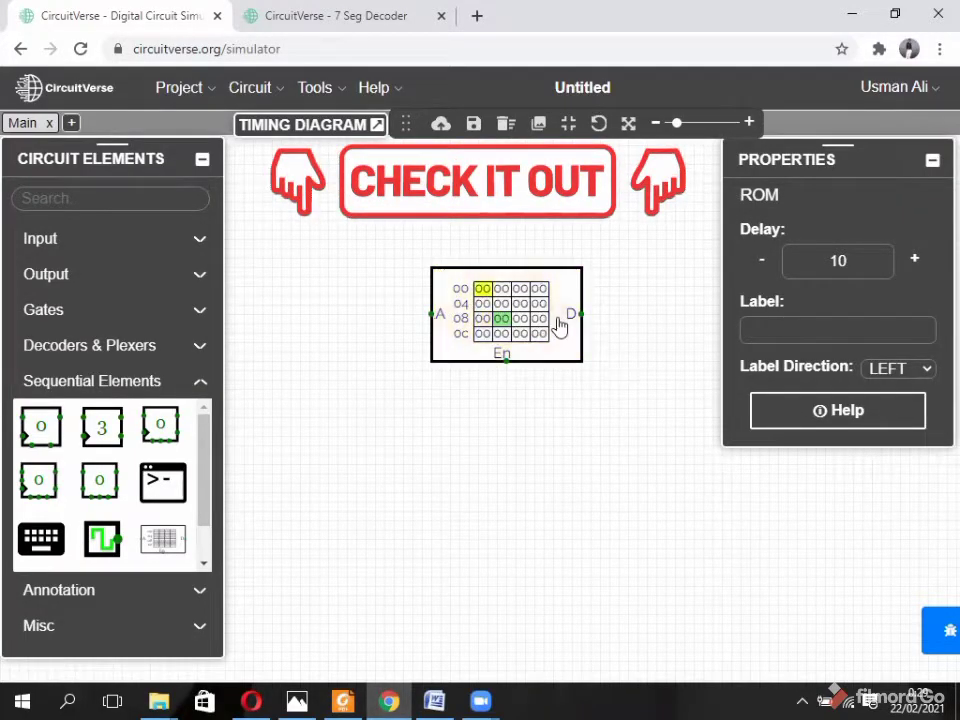
pyautogui.moveTo(568, 328); pyautogui.dragTo(600, 321)
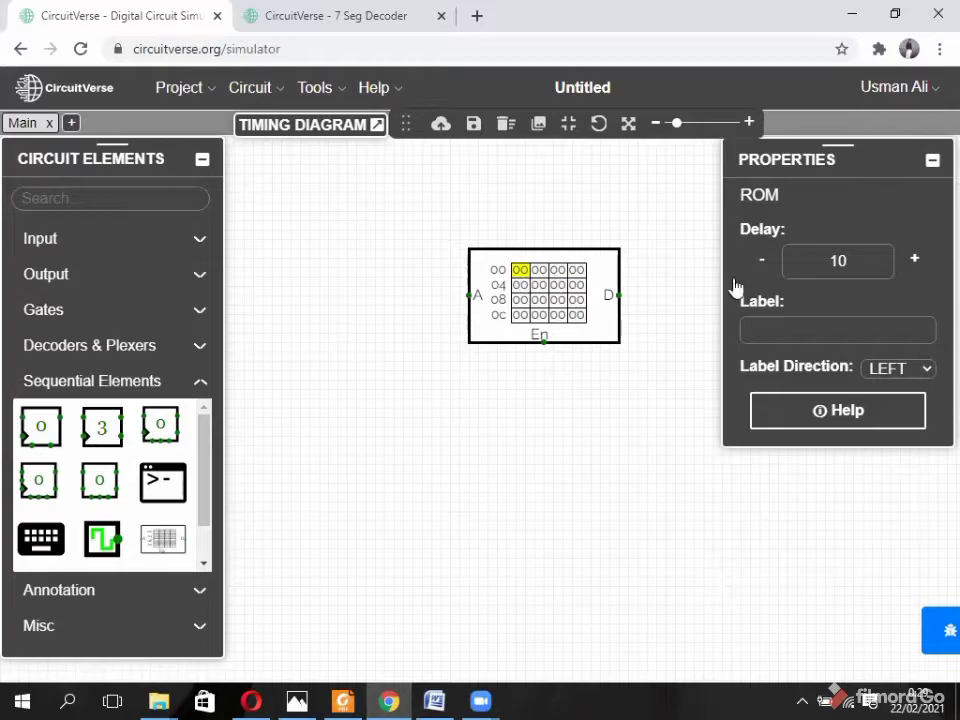
pyautogui.click(931, 163)
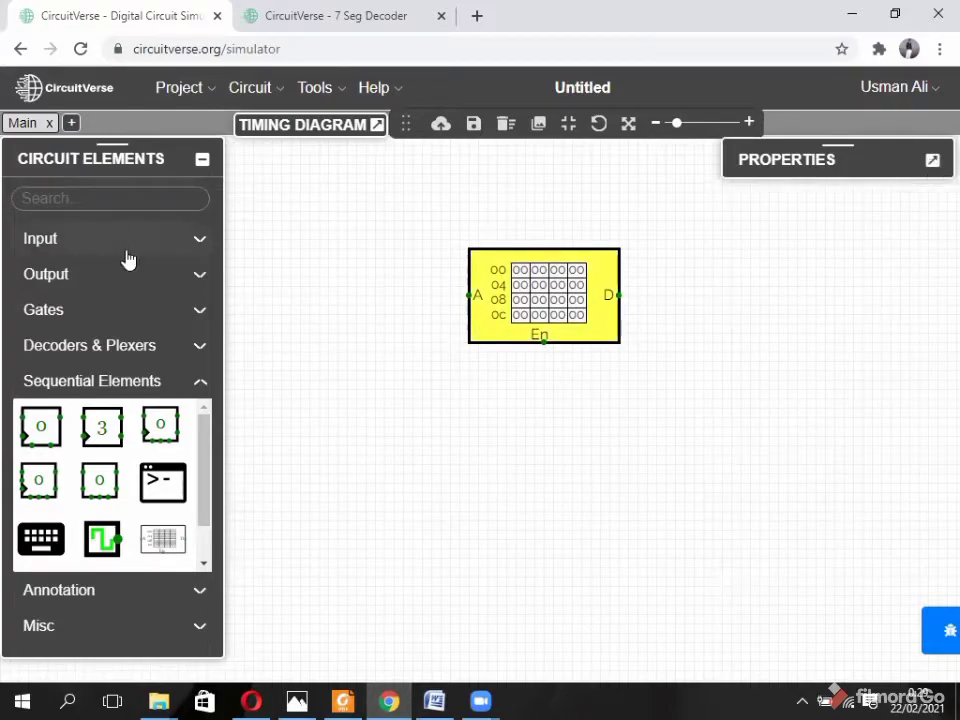
pyautogui.click(202, 161)
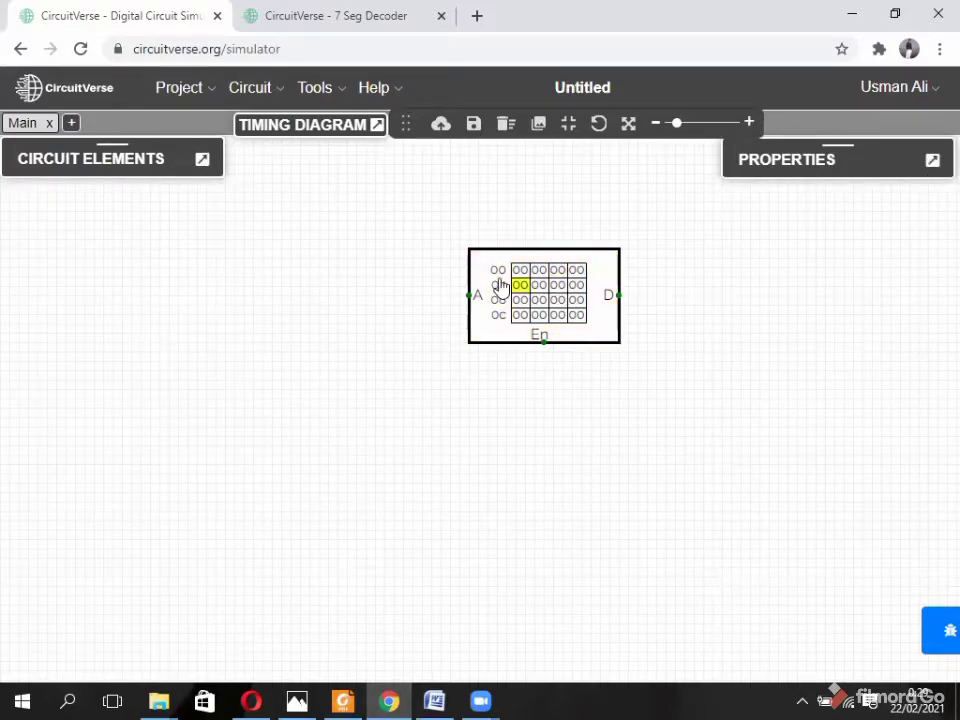
pyautogui.moveTo(497, 276); pyautogui.dragTo(497, 308)
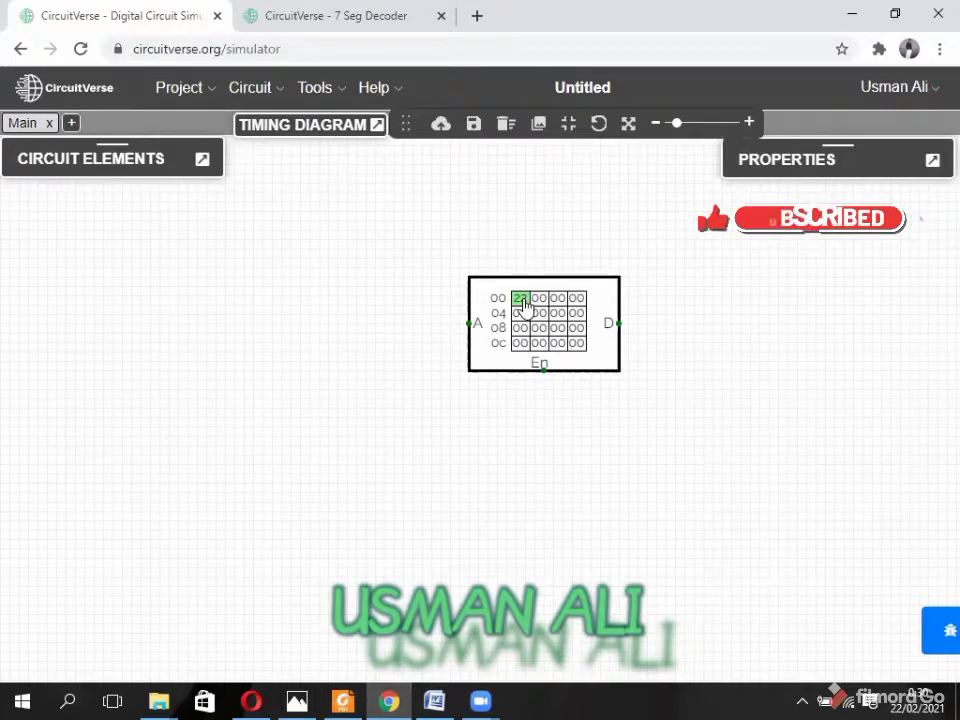
# Step: Enter sample hex values in the ROM: a3 at address 01, f3 at 06, ff at 0a, fc at 09 and 33 at 03
pyautogui.click(538, 302)
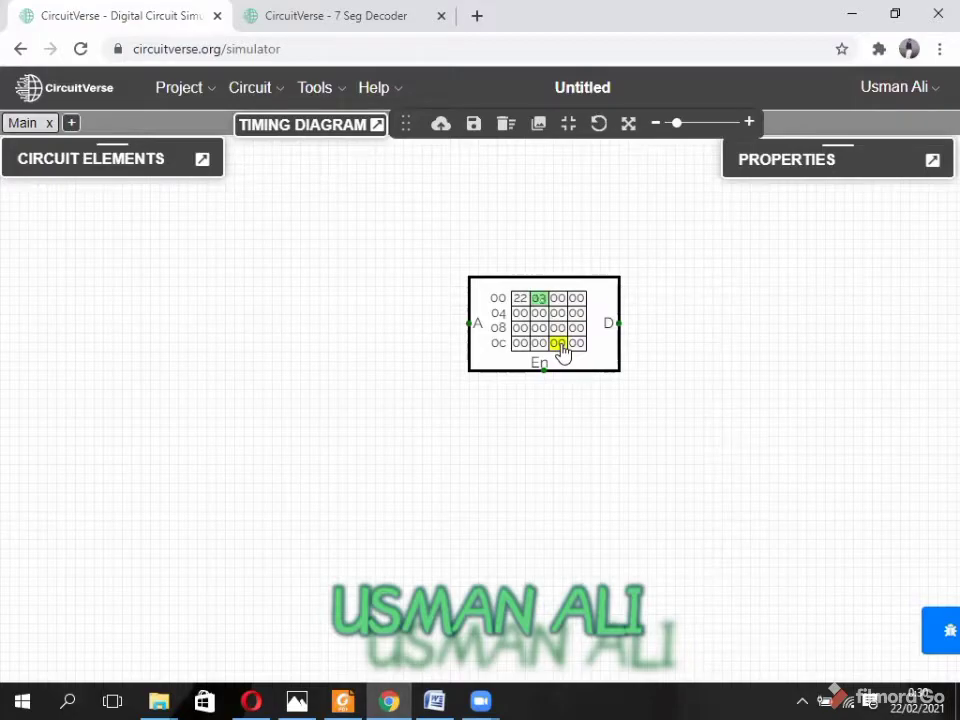
pyautogui.click(559, 315)
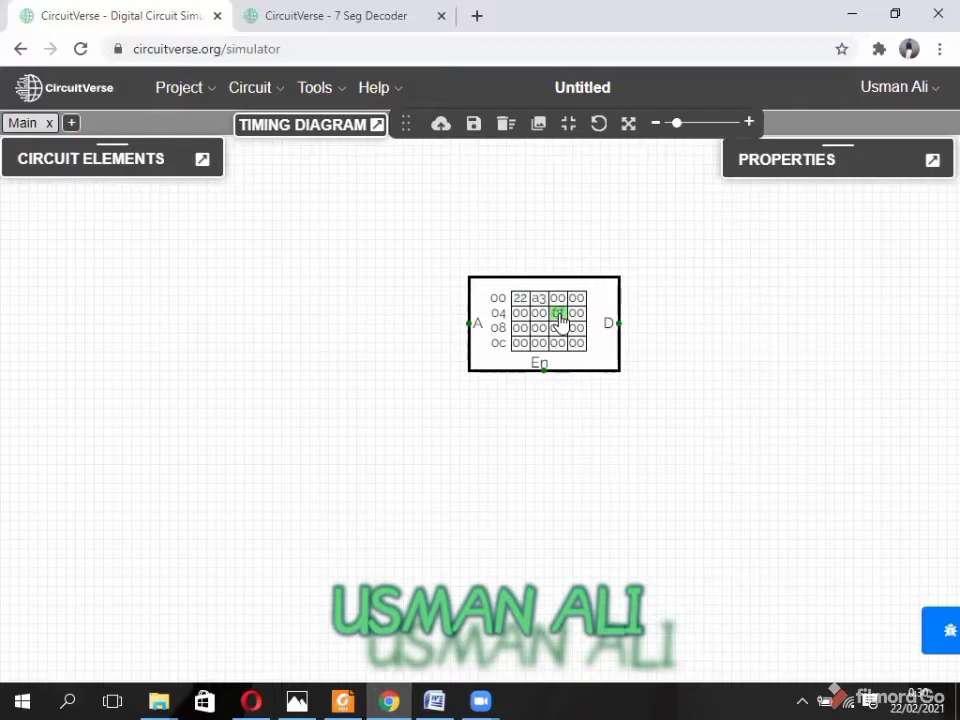
pyautogui.click(562, 330)
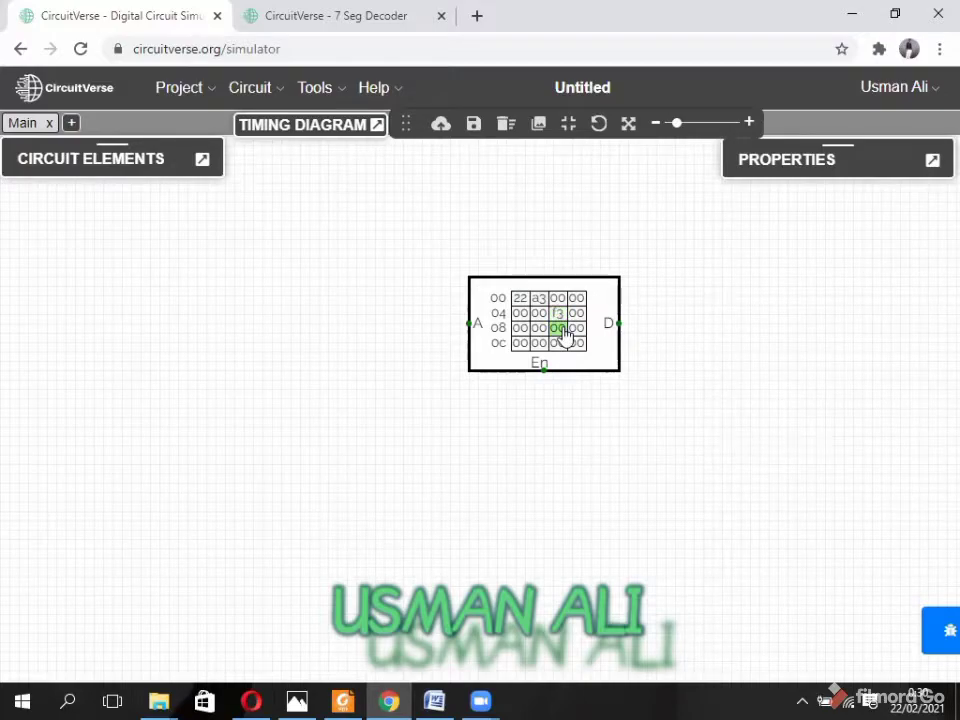
pyautogui.click(539, 329)
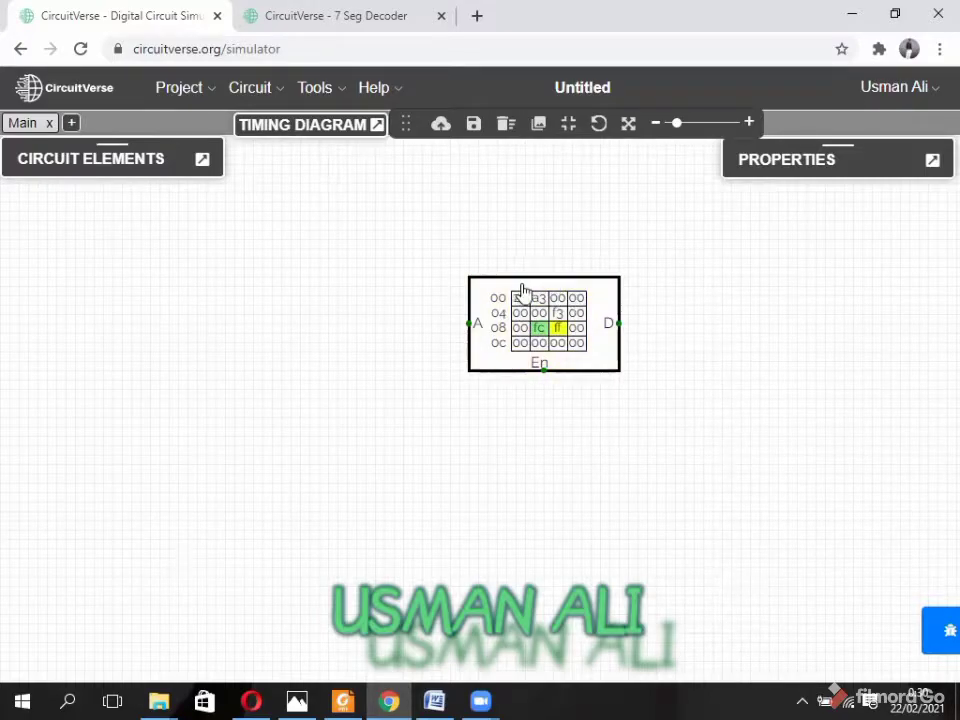
pyautogui.click(577, 310)
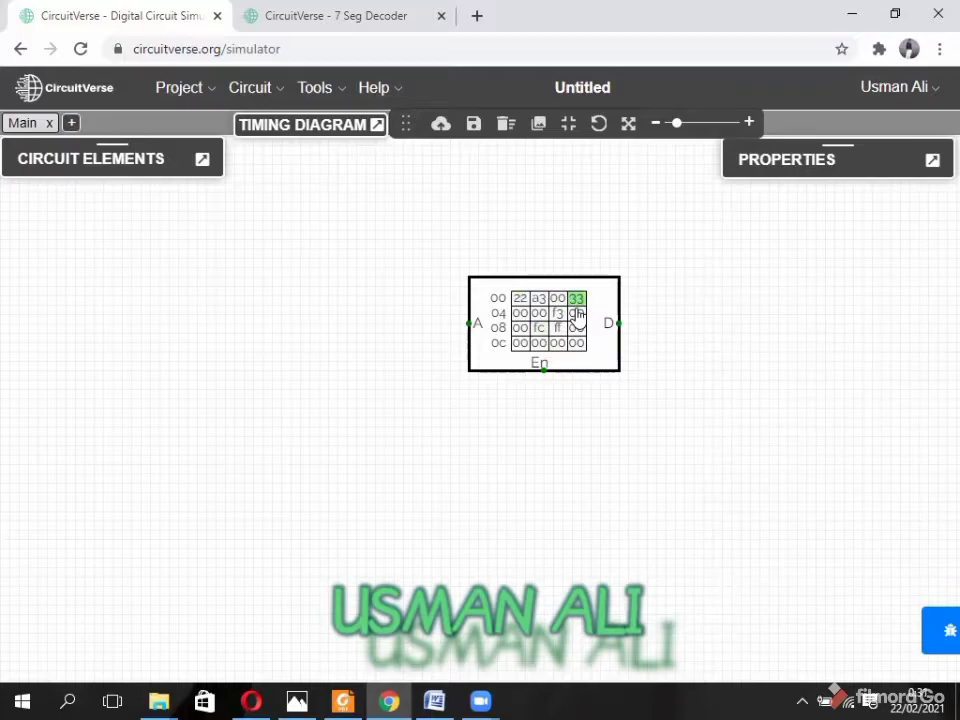
# Step: Reset all the filled ROM cells to 00
pyautogui.click(520, 299)
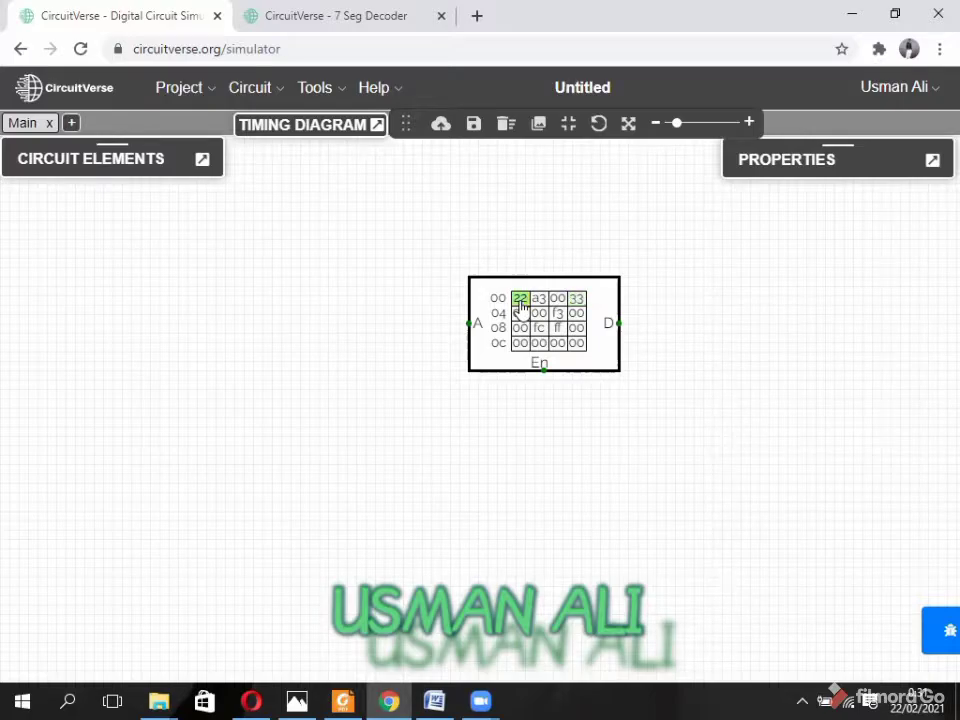
pyautogui.click(540, 300)
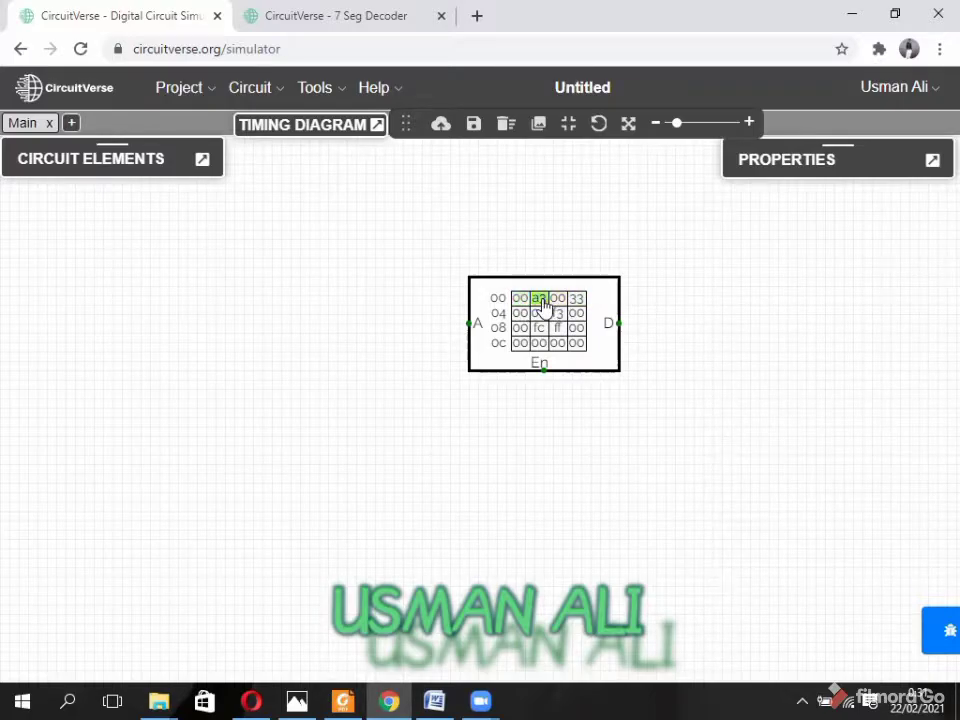
pyautogui.click(574, 302)
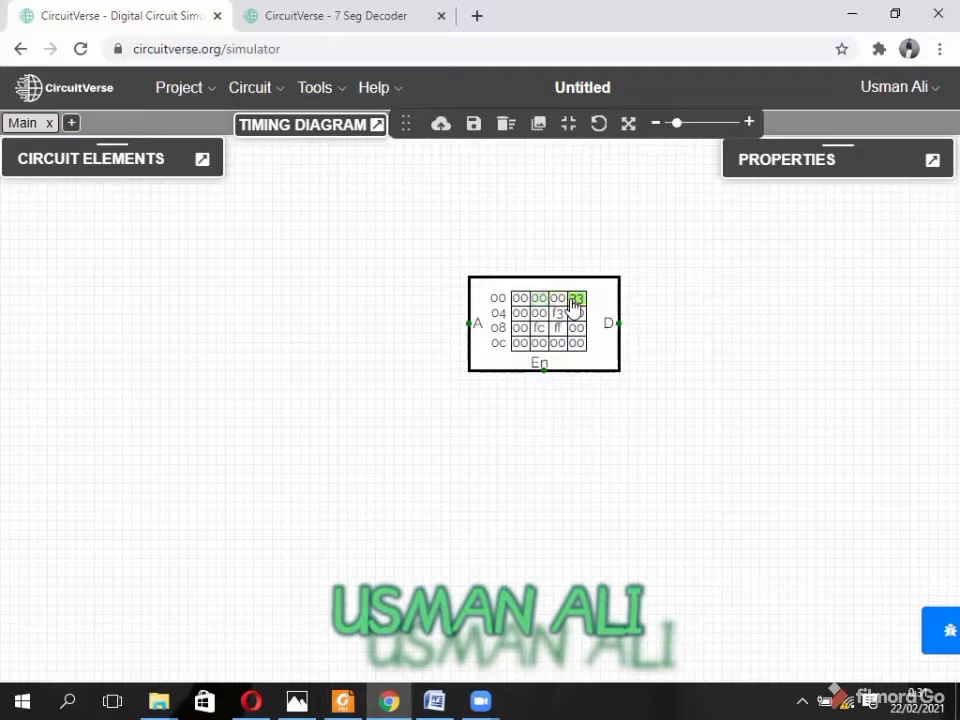
pyautogui.click(558, 315)
pyautogui.click(558, 329)
pyautogui.click(540, 329)
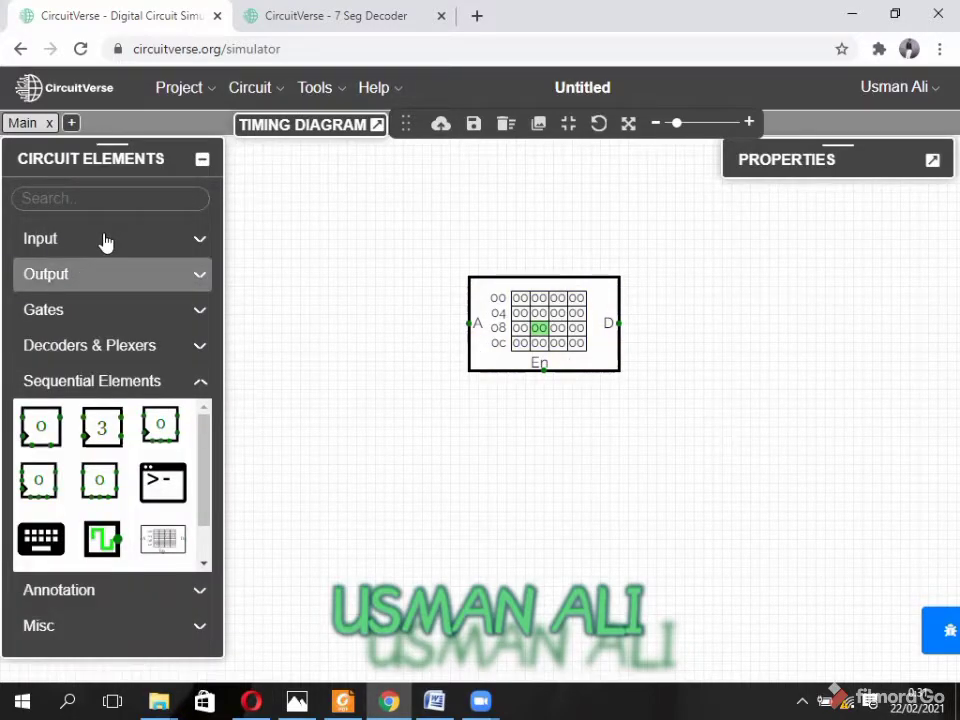
# Step: Place an Input element level with the ROM's address pin and an Output element level with its data pin
pyautogui.click(105, 240)
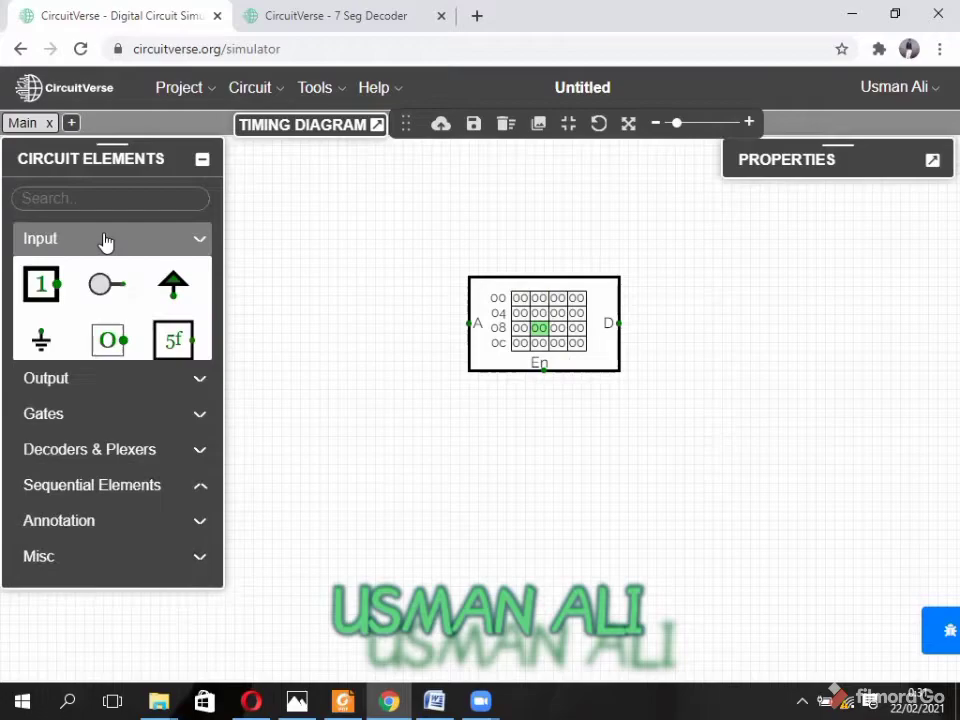
pyautogui.click(40, 287)
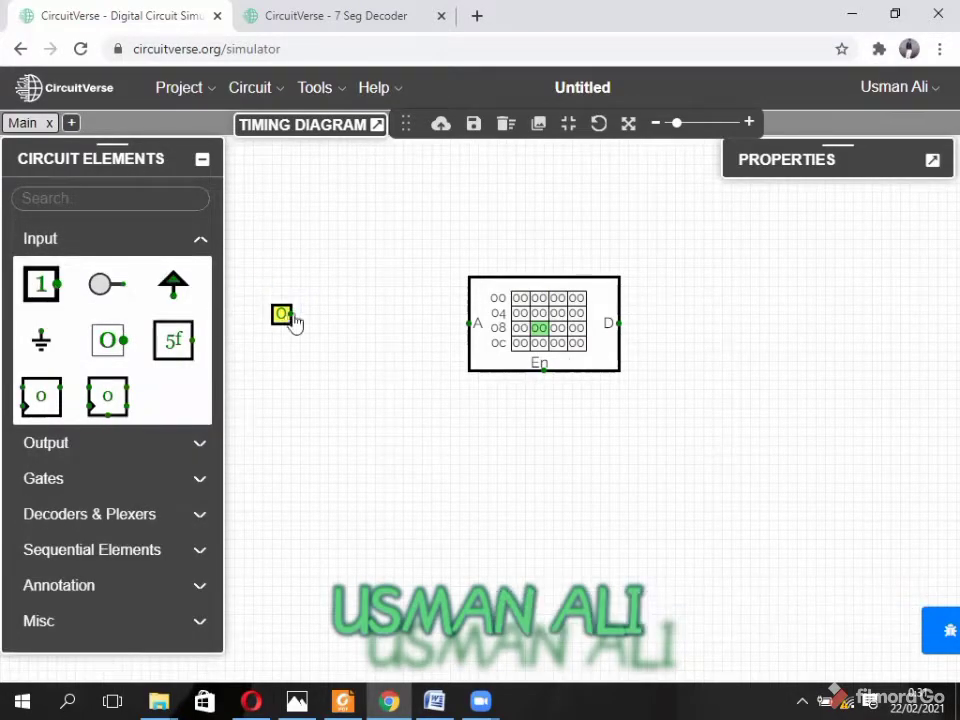
pyautogui.click(375, 326)
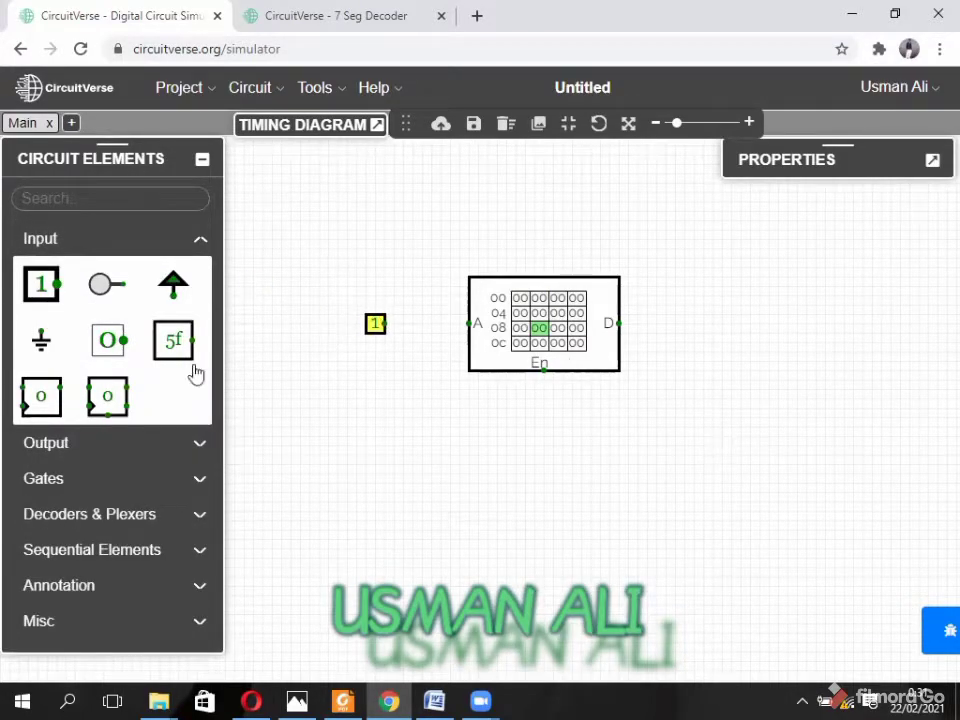
pyautogui.click(178, 446)
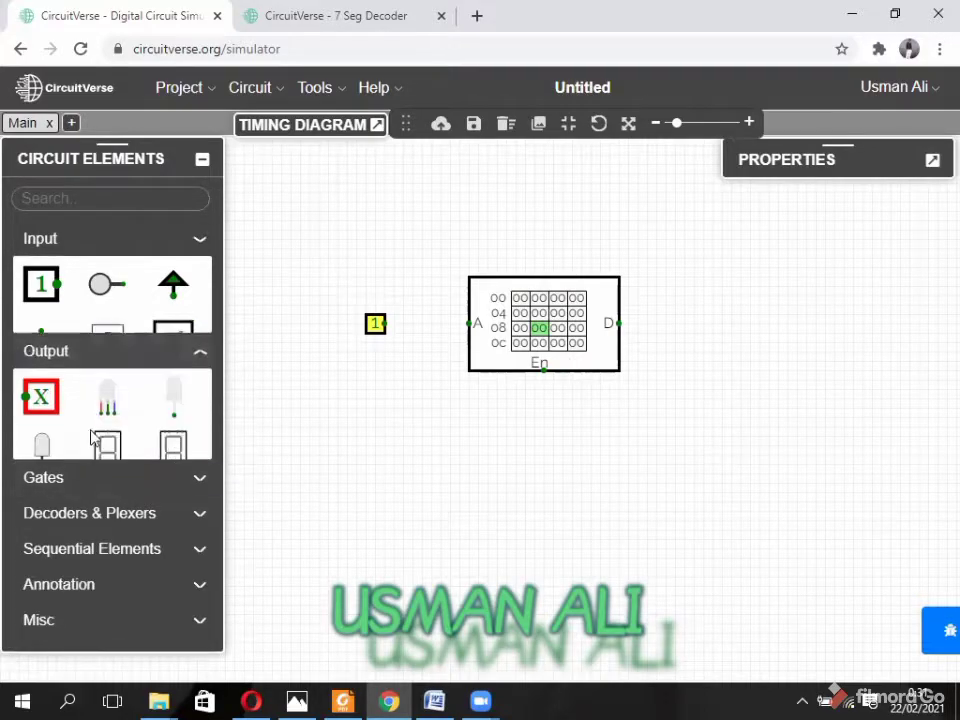
pyautogui.click(42, 333)
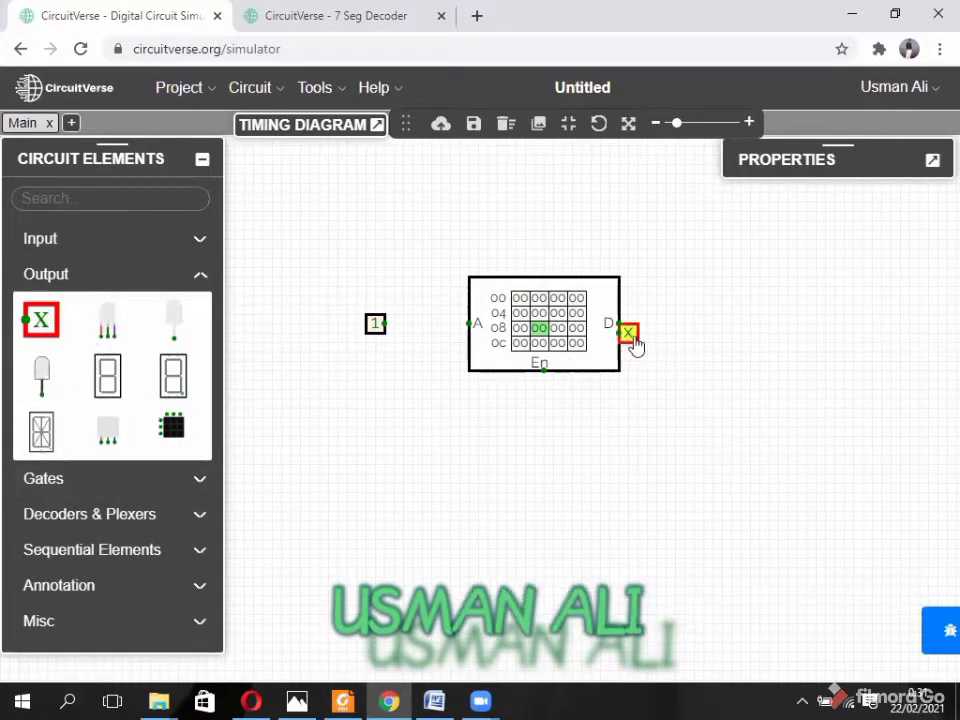
pyautogui.click(703, 328)
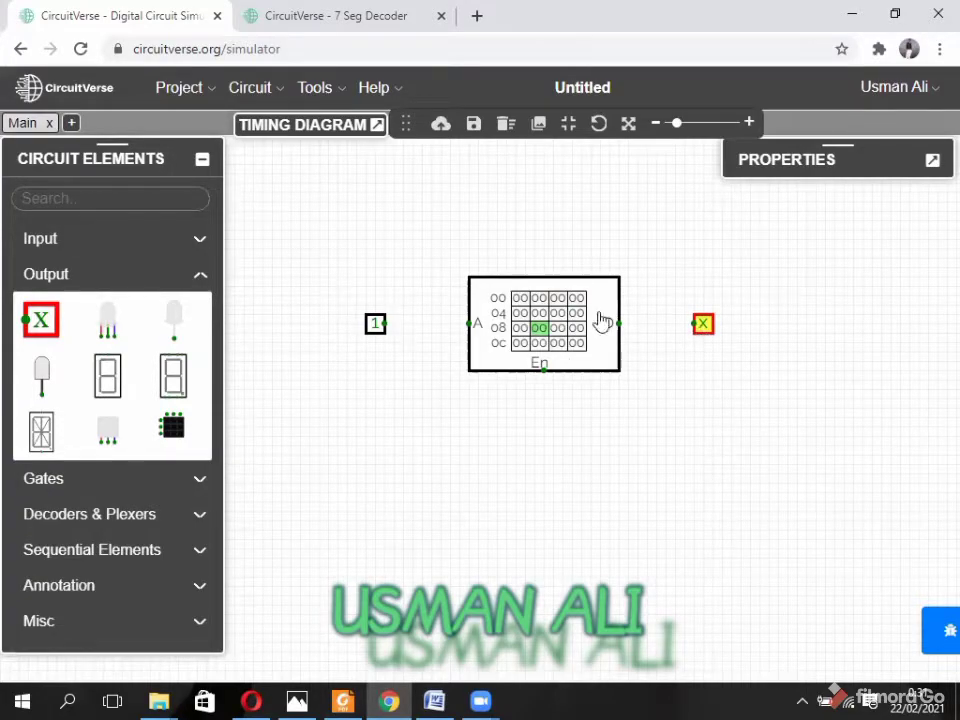
pyautogui.click(202, 160)
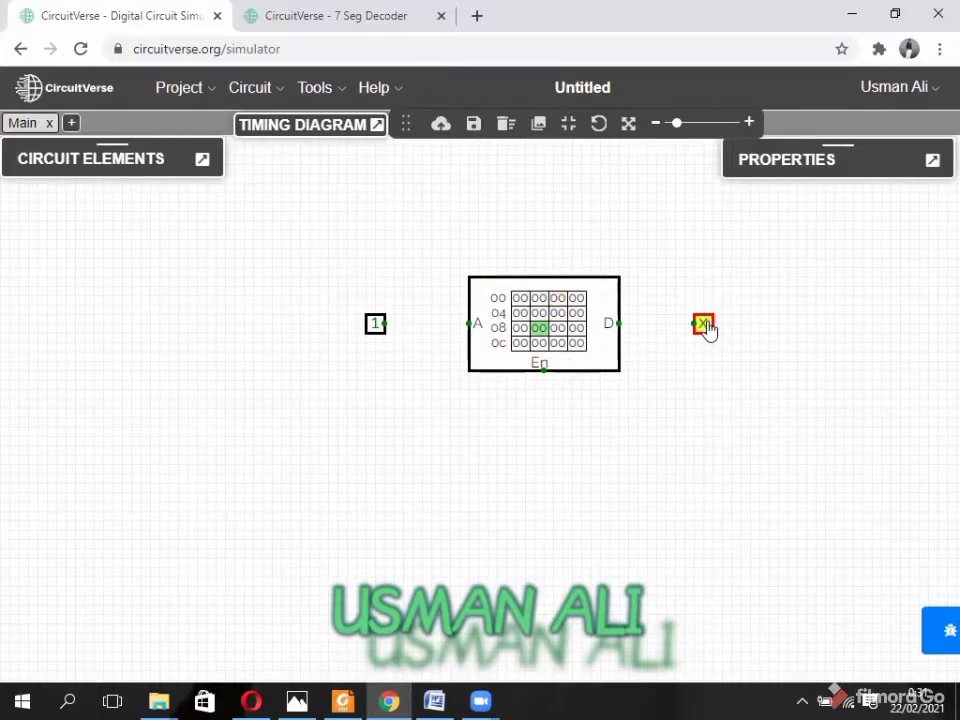
# Step: Set the BitWidth of both the Output and the Input element to 4
pyautogui.click(934, 165)
pyautogui.click(851, 262)
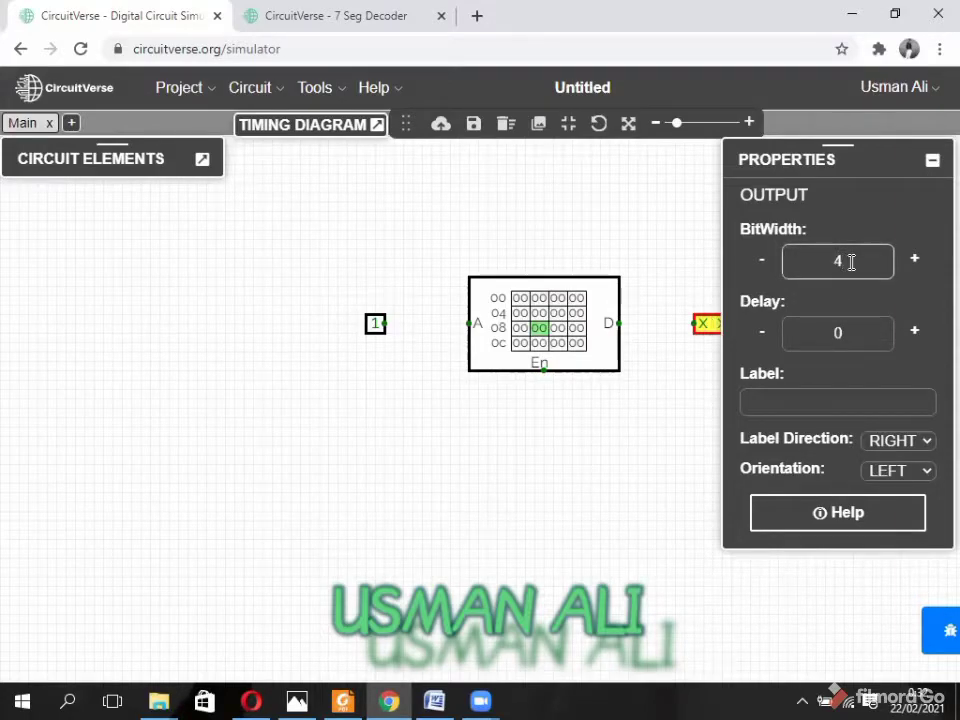
pyautogui.click(376, 324)
pyautogui.click(858, 261)
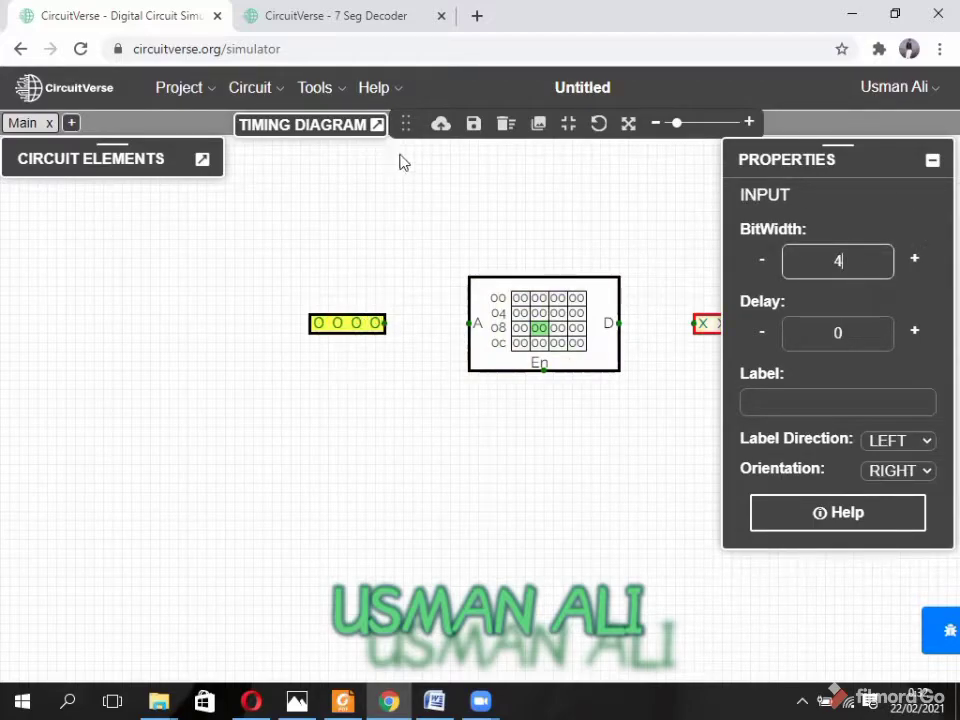
pyautogui.click(542, 218)
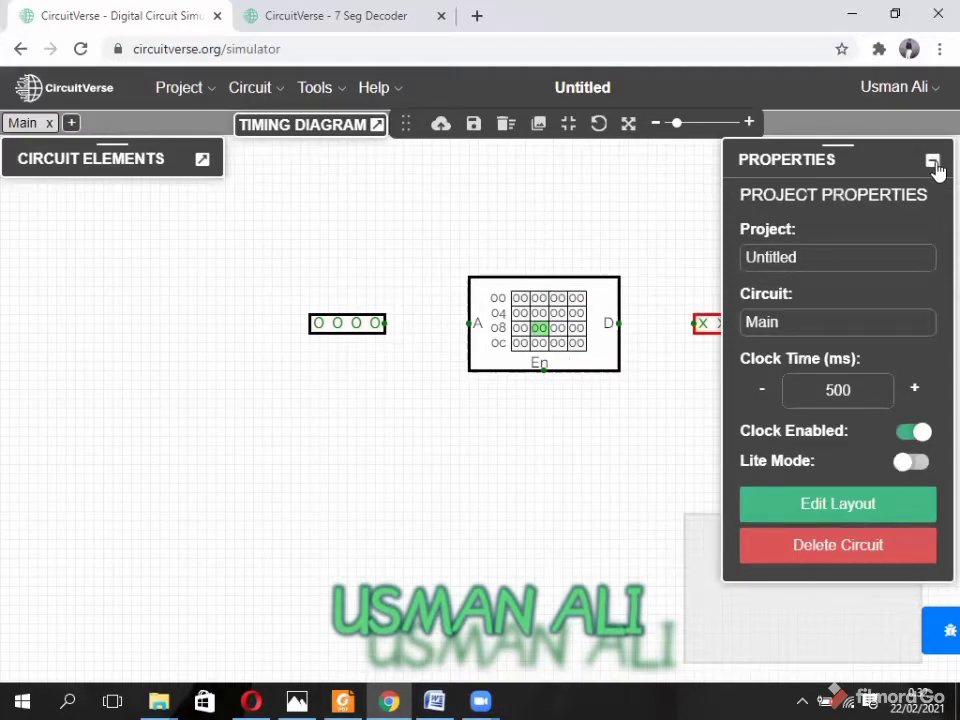
# Step: Wire the Input to the ROM's address pin A and the ROM's data pin D to the Output
pyautogui.click(932, 163)
pyautogui.moveTo(386, 323); pyautogui.dragTo(466, 324)
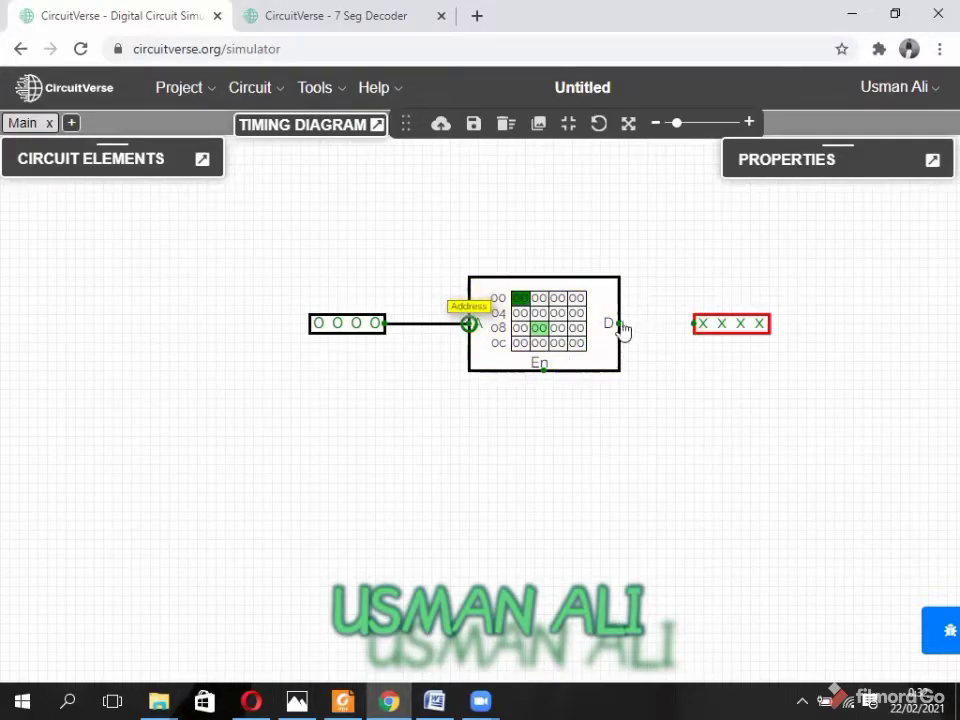
pyautogui.moveTo(619, 324); pyautogui.dragTo(693, 324)
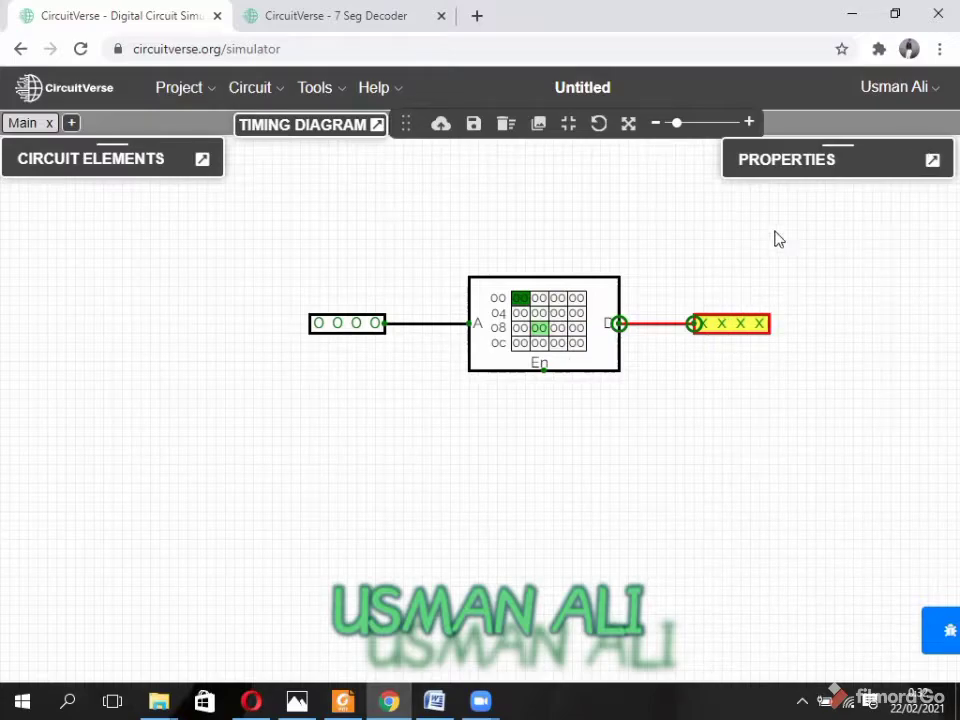
# Step: Set the Output element's BitWidth to 8
pyautogui.click(933, 163)
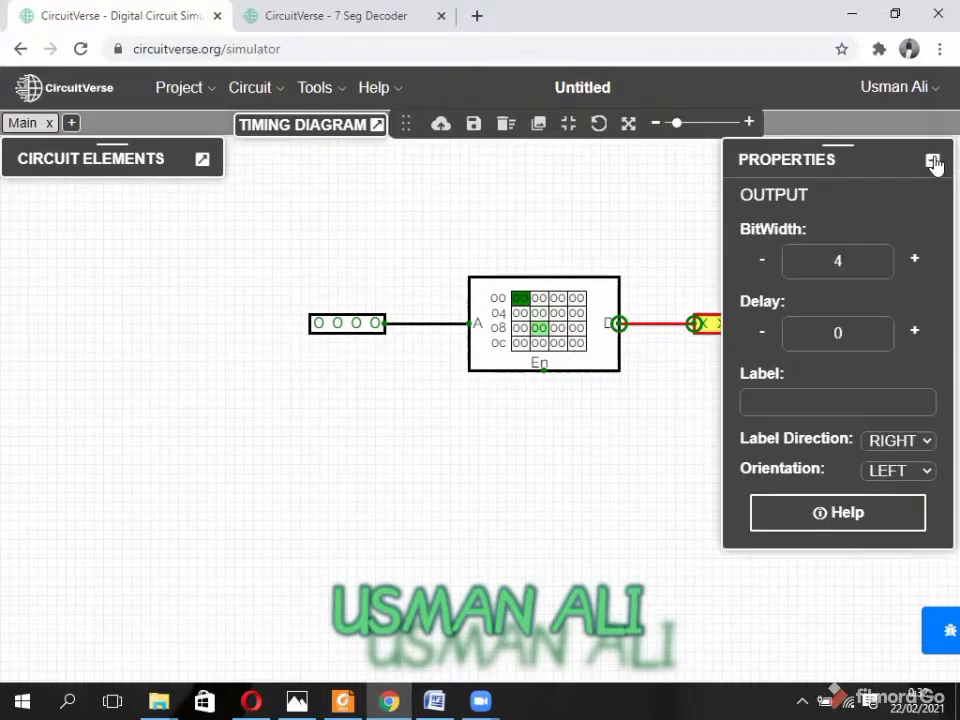
pyautogui.click(857, 262)
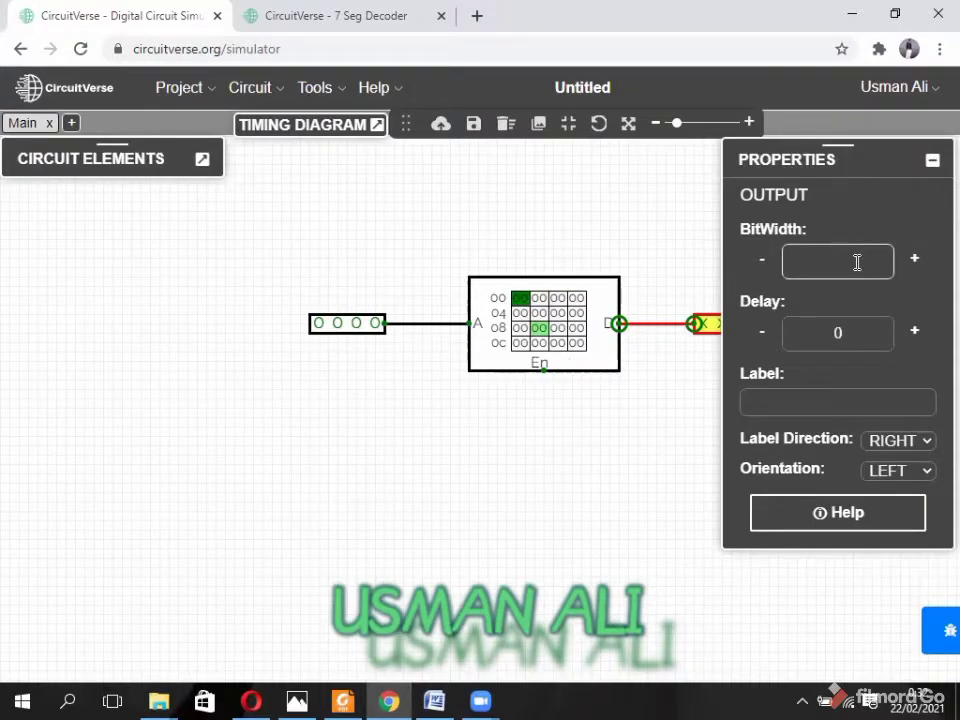
pyautogui.click(551, 218)
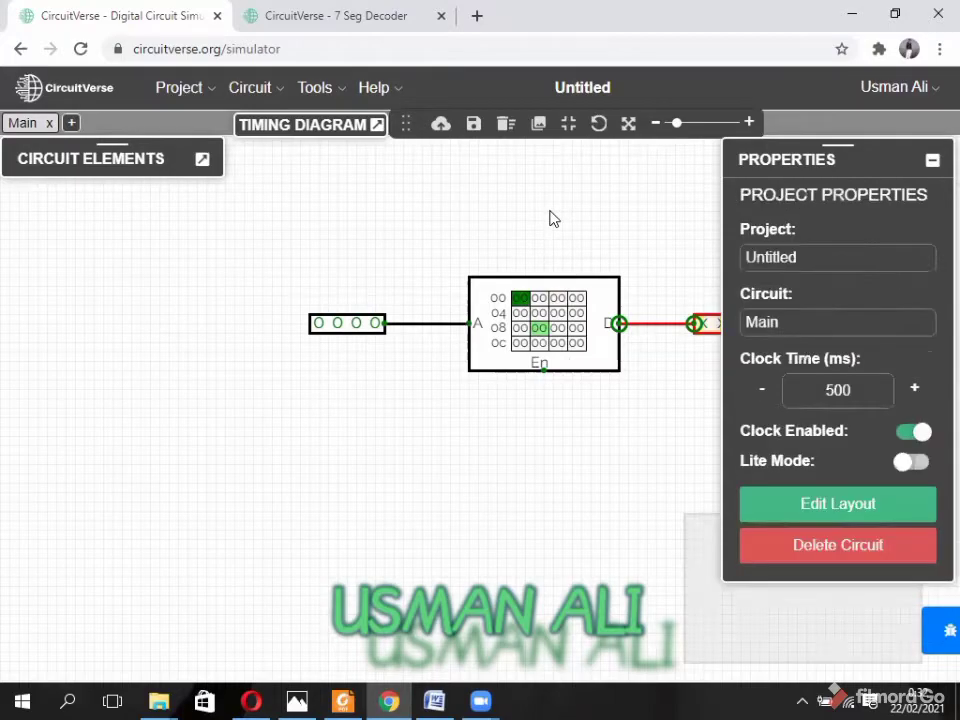
pyautogui.click(932, 165)
pyautogui.moveTo(658, 445); pyautogui.dragTo(545, 458)
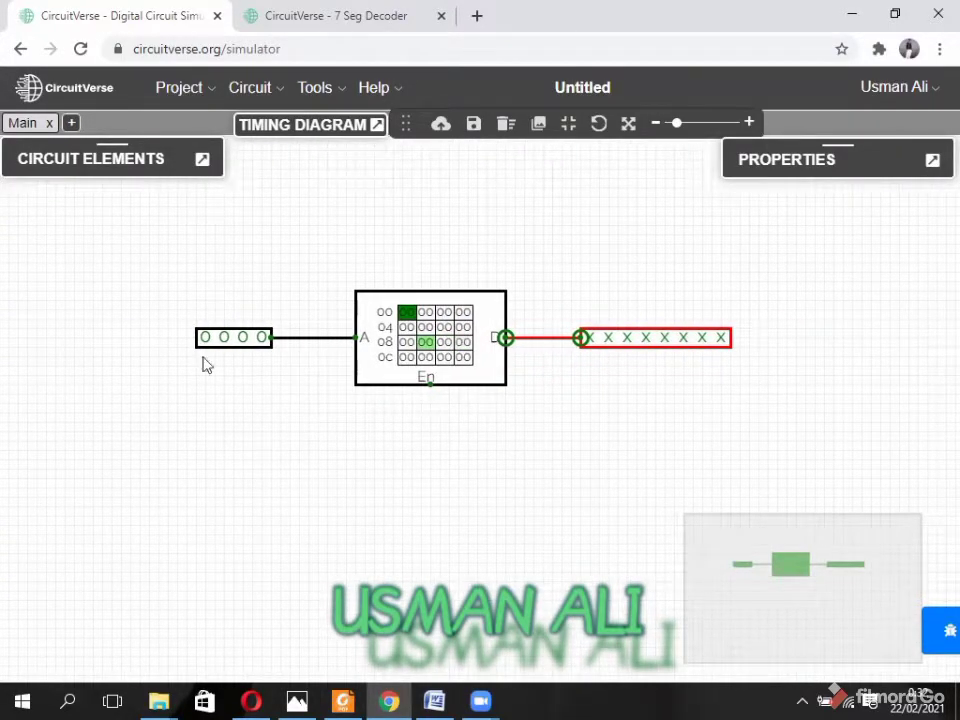
# Step: Fill the ROM's first row with 1, 2 and 3 at addresses 01, 02 and 03
pyautogui.click(259, 334)
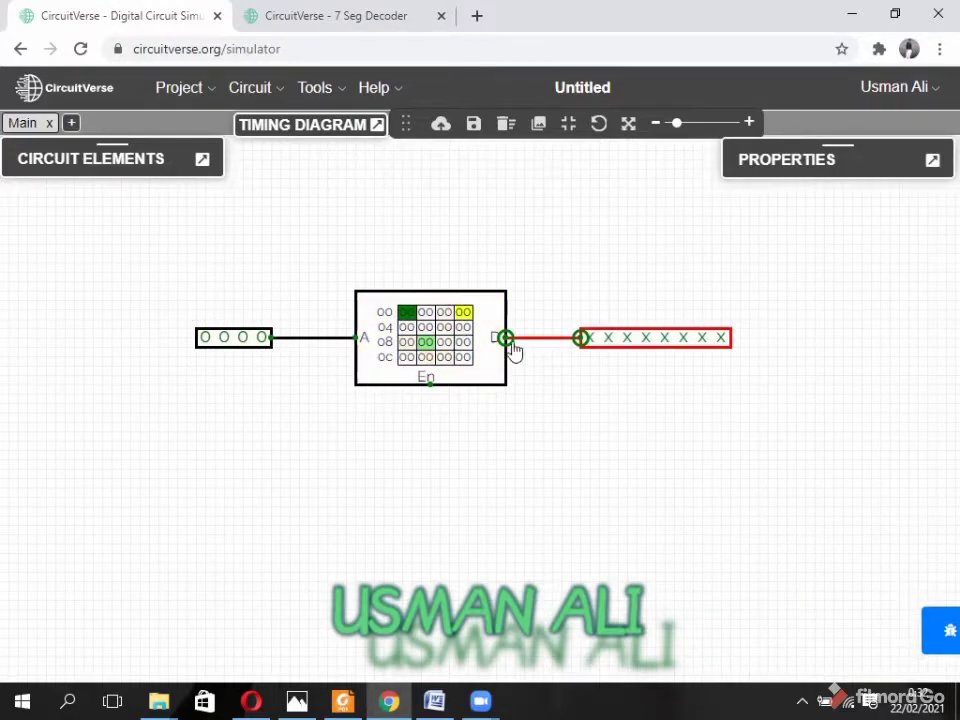
pyautogui.click(398, 338)
pyautogui.click(410, 329)
pyautogui.click(406, 314)
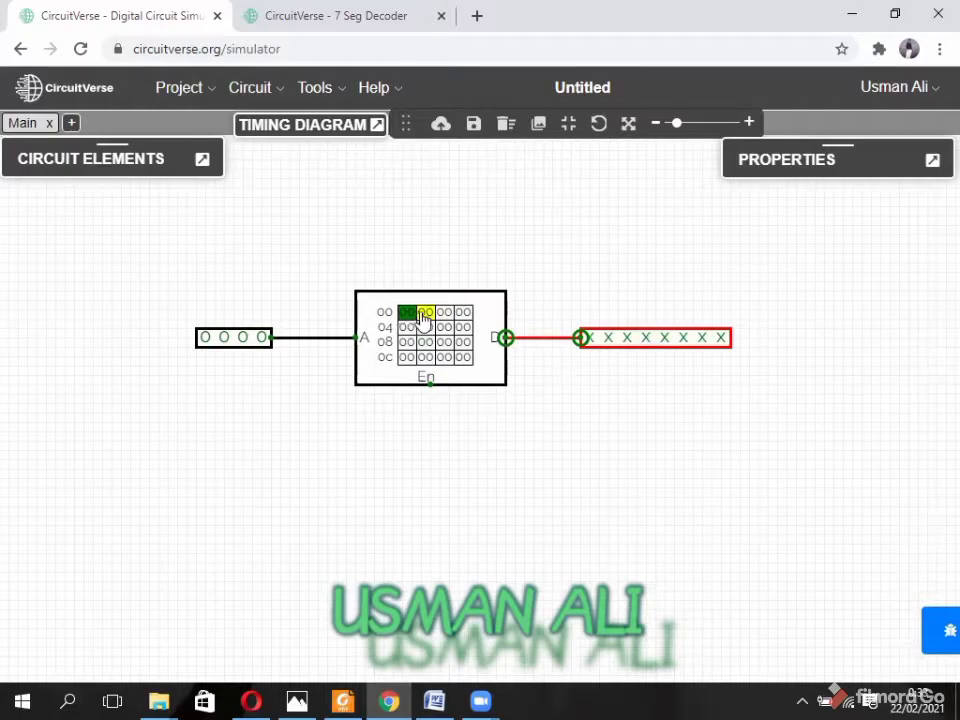
pyautogui.write('1')
pyautogui.click(450, 317)
pyautogui.write('2')
pyautogui.click(464, 314)
pyautogui.write('3')
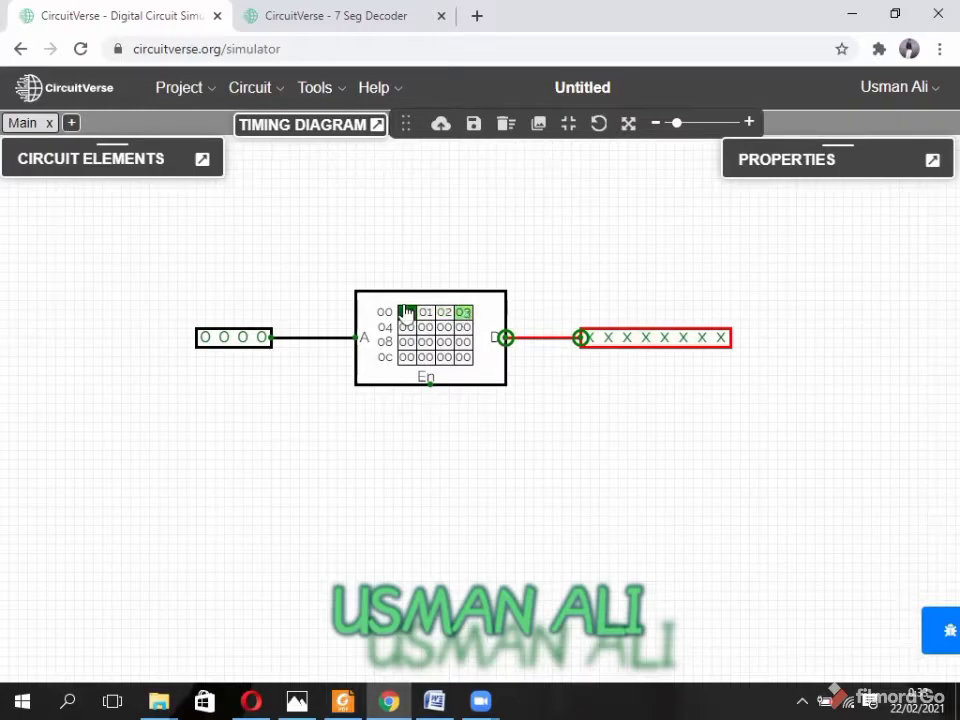
# Step: Fill the ROM's second row with 04, 05, 06 and 07 at addresses 04 to 07
pyautogui.click(408, 329)
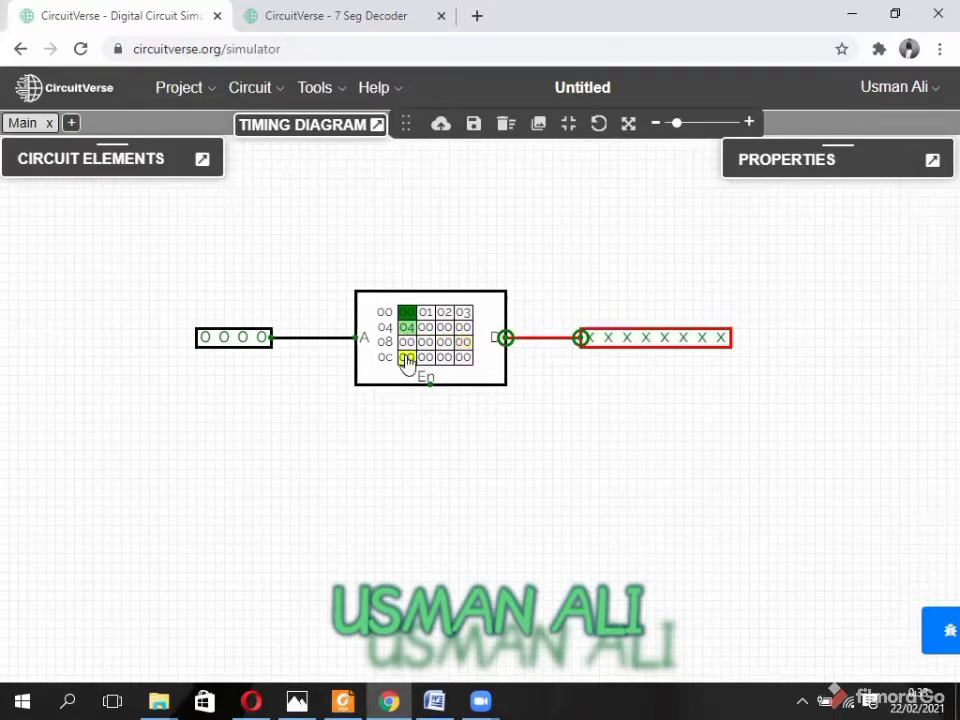
pyautogui.click(426, 328)
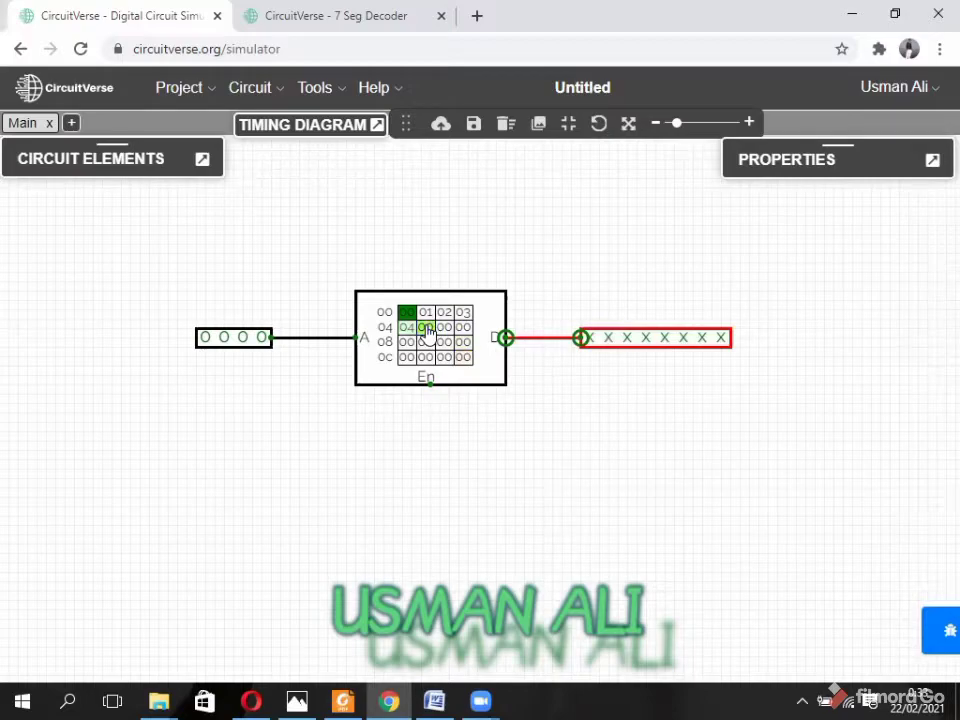
pyautogui.click(445, 329)
pyautogui.click(464, 330)
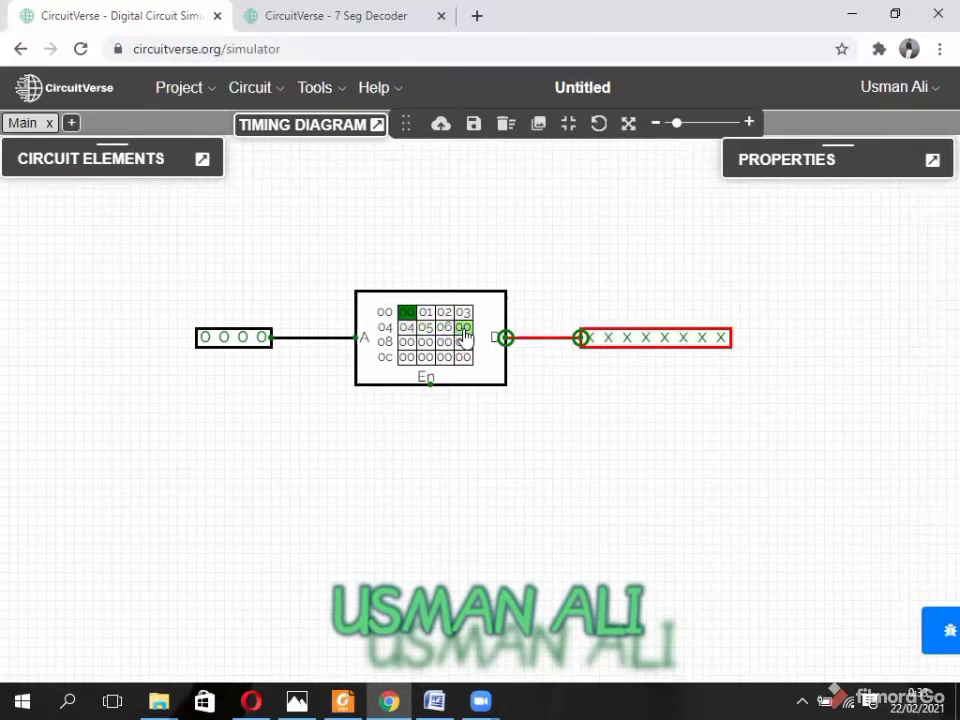
# Step: Fill the ROM's third row with 08, 09, 10 and 11, starting at address 08
pyautogui.click(406, 343)
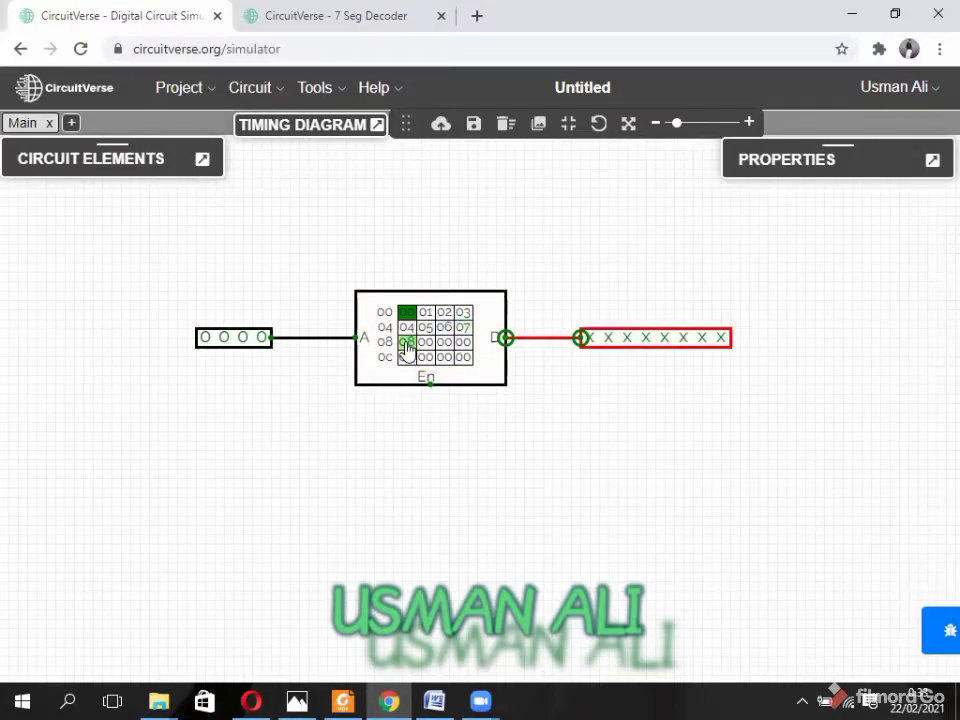
pyautogui.click(425, 343)
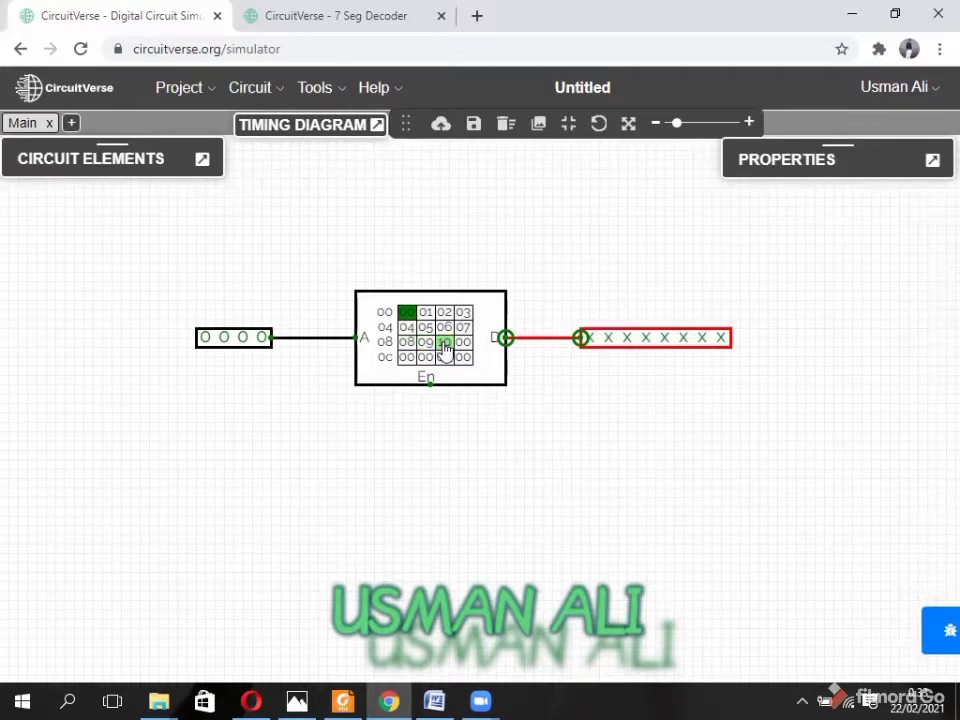
pyautogui.click(462, 343)
pyautogui.write('11')
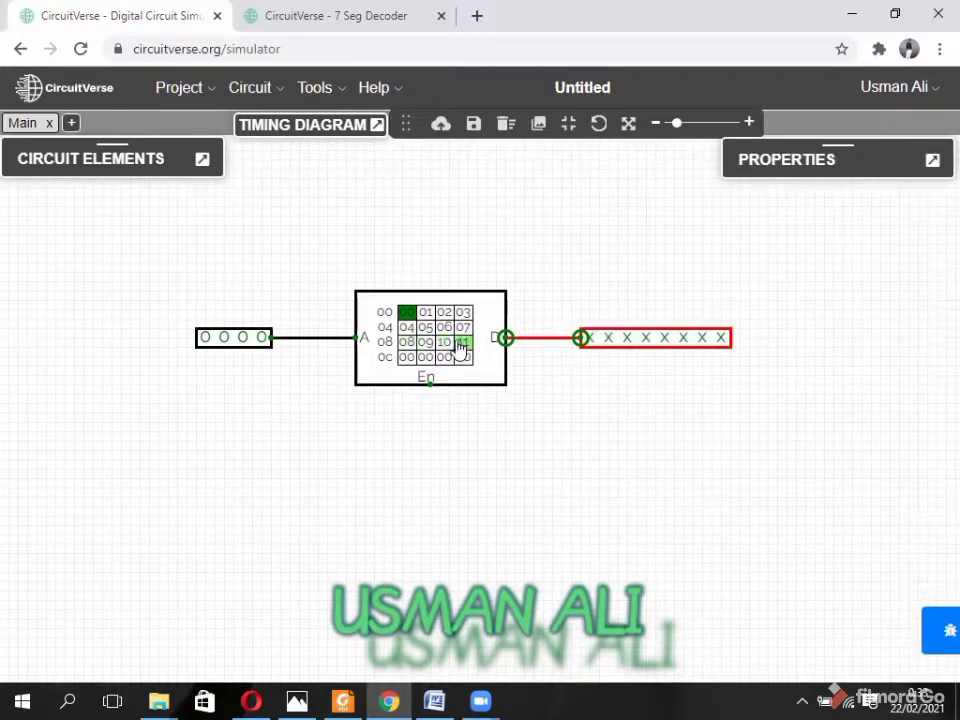
# Step: Fill the ROM's fourth row with 12, 13, 14 and 15, starting at address 0c
pyautogui.click(409, 360)
pyautogui.write('12')
pyautogui.click(425, 360)
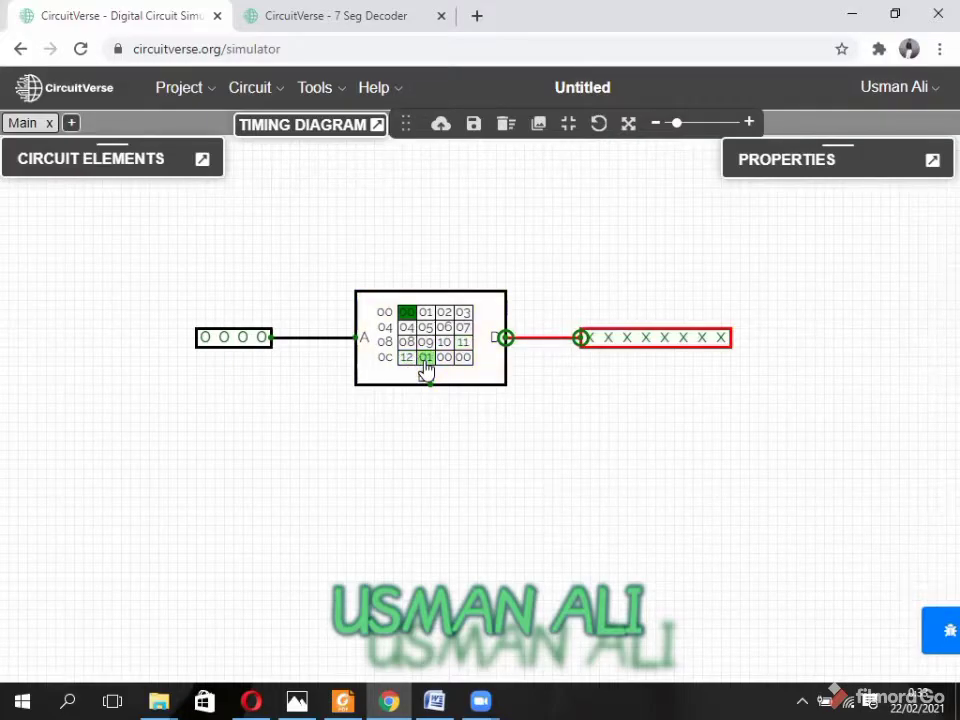
pyautogui.click(445, 358)
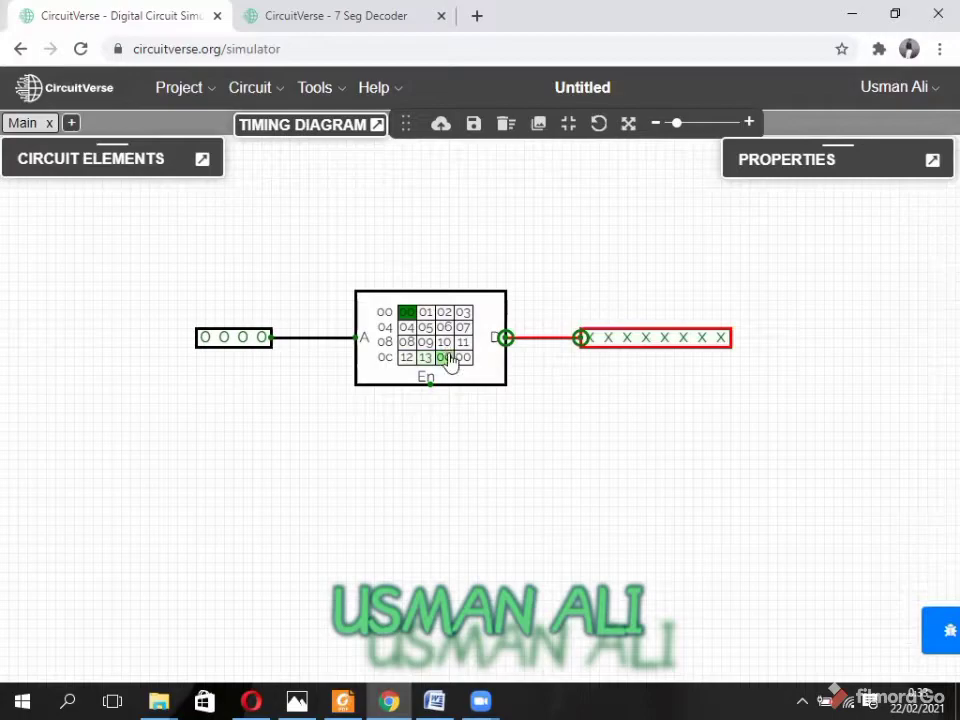
pyautogui.write('14')
pyautogui.click(463, 362)
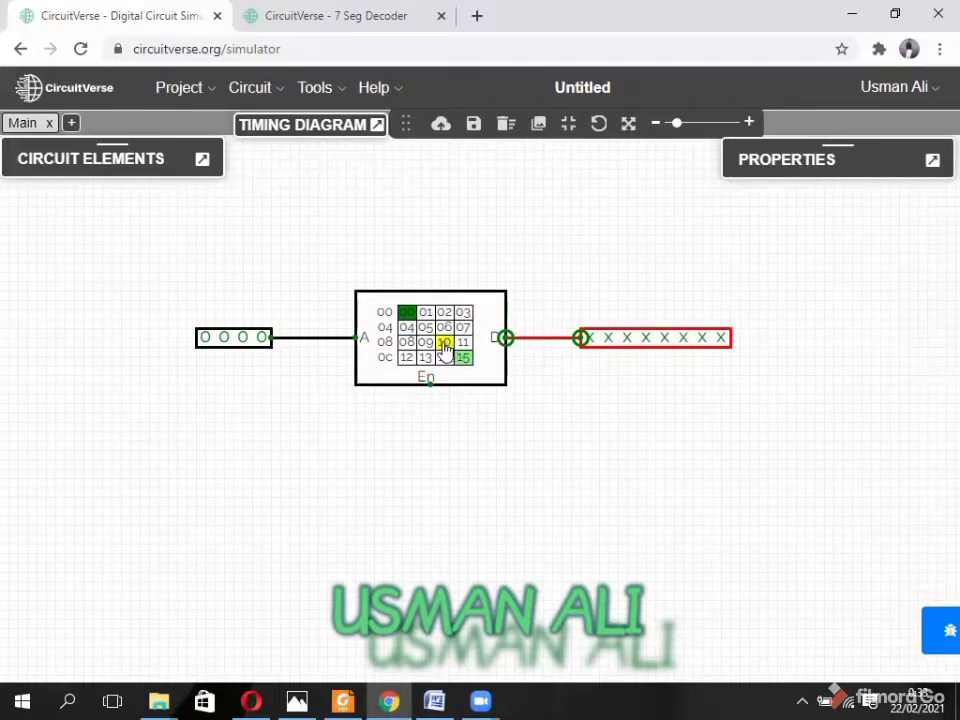
# Step: Change the last two values of the ROM's third row to hexadecimal 0a and 0b, undoing the accidental deletion of the ROM
pyautogui.click(444, 344)
pyautogui.click(465, 343)
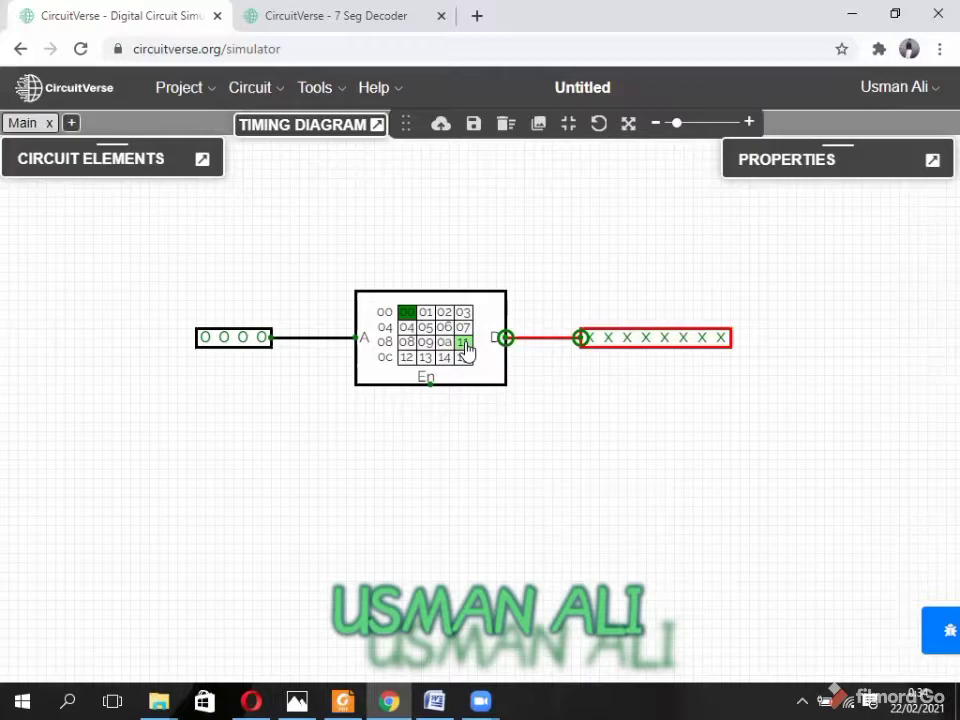
pyautogui.press('Delete')
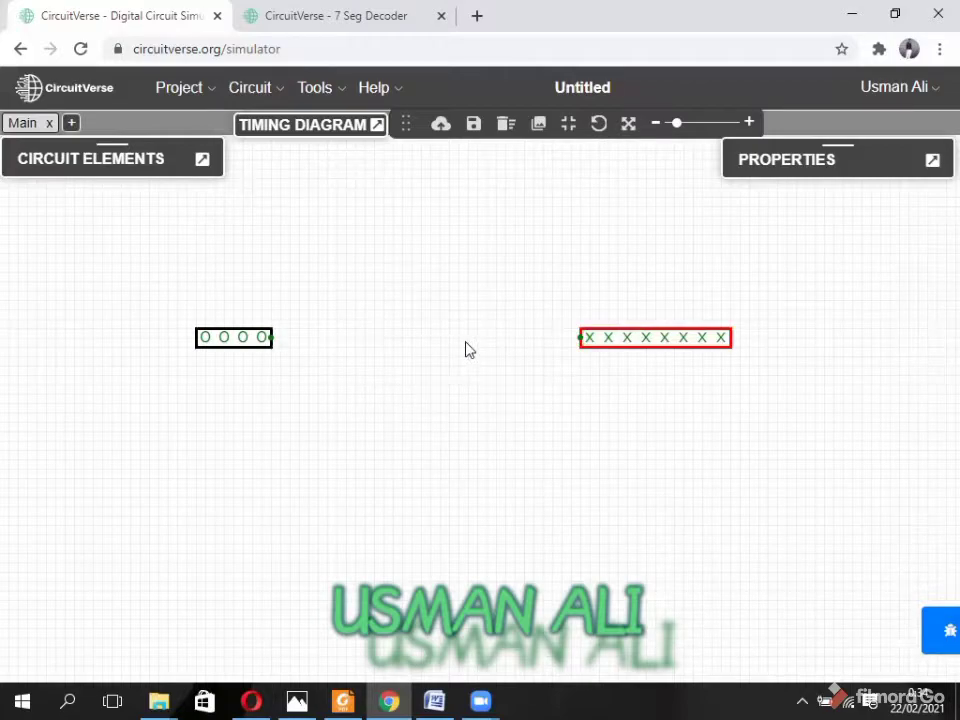
pyautogui.hotkey('ctrl', 'z')
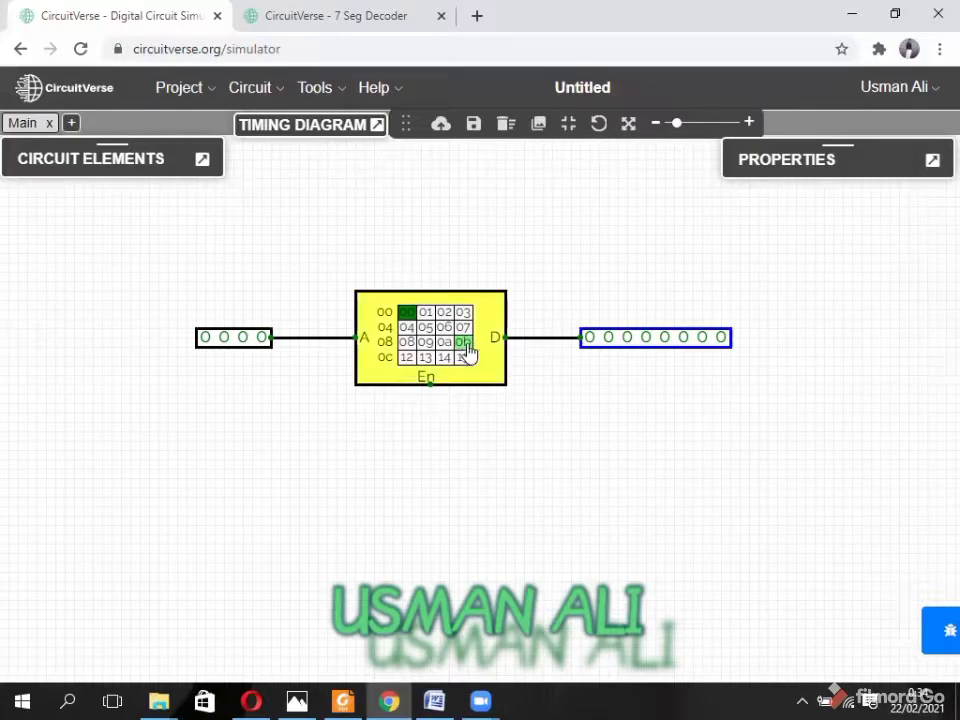
# Step: Replace the ROM's fourth-row values with hexadecimal 0c, 0d, 0e and 0f
pyautogui.click(407, 360)
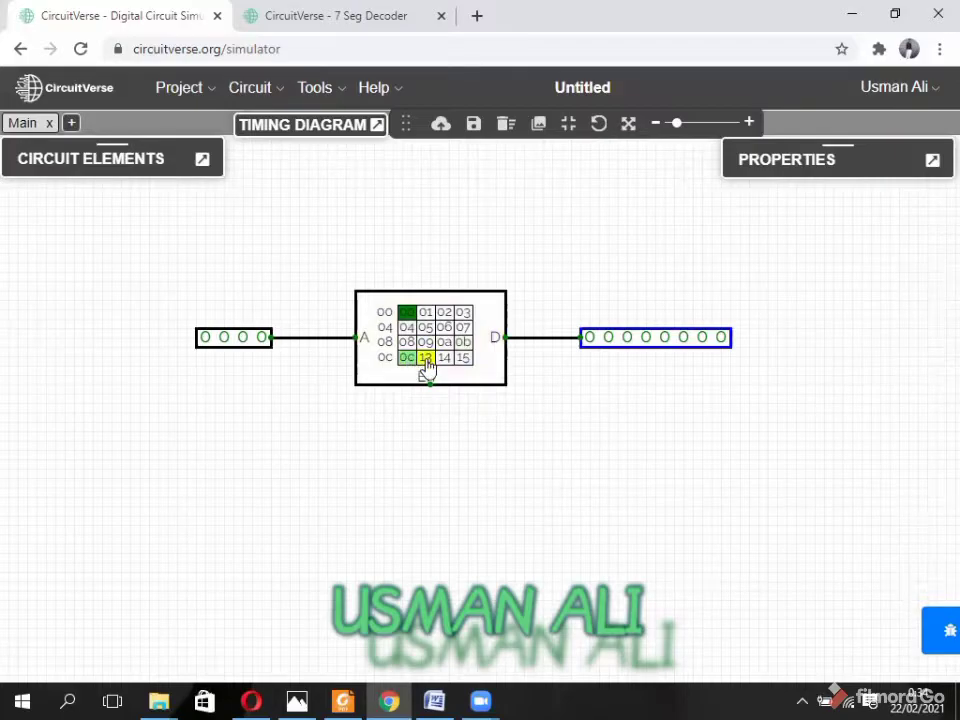
pyautogui.click(426, 360)
pyautogui.click(445, 360)
pyautogui.click(463, 362)
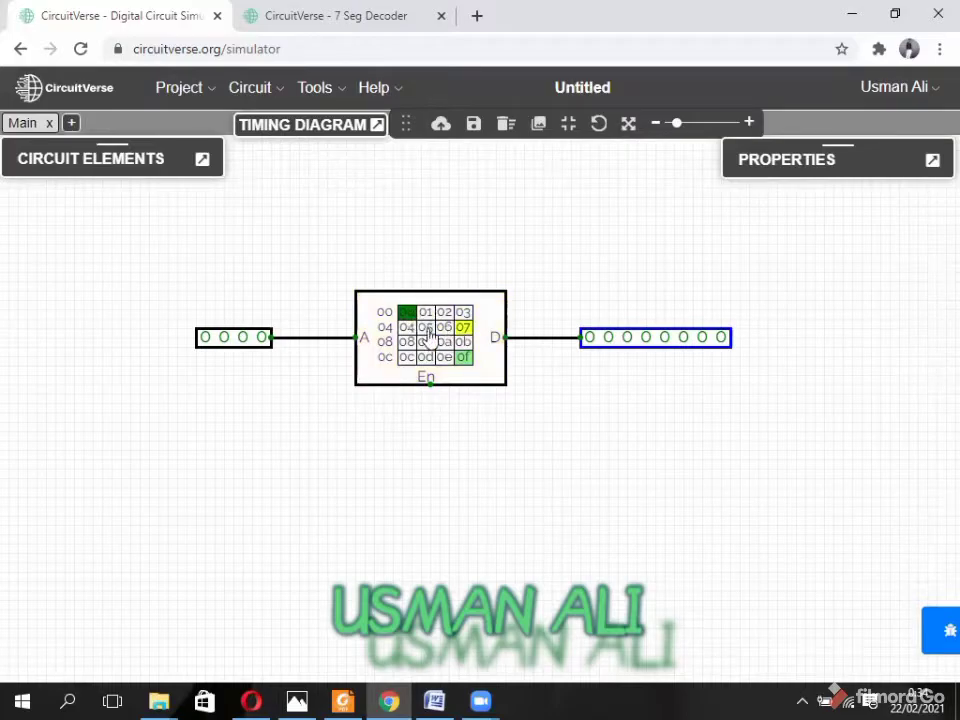
# Step: Test the ROM's output by switching the address input through 0001, 0011, 0101 and 0100
pyautogui.click(264, 339)
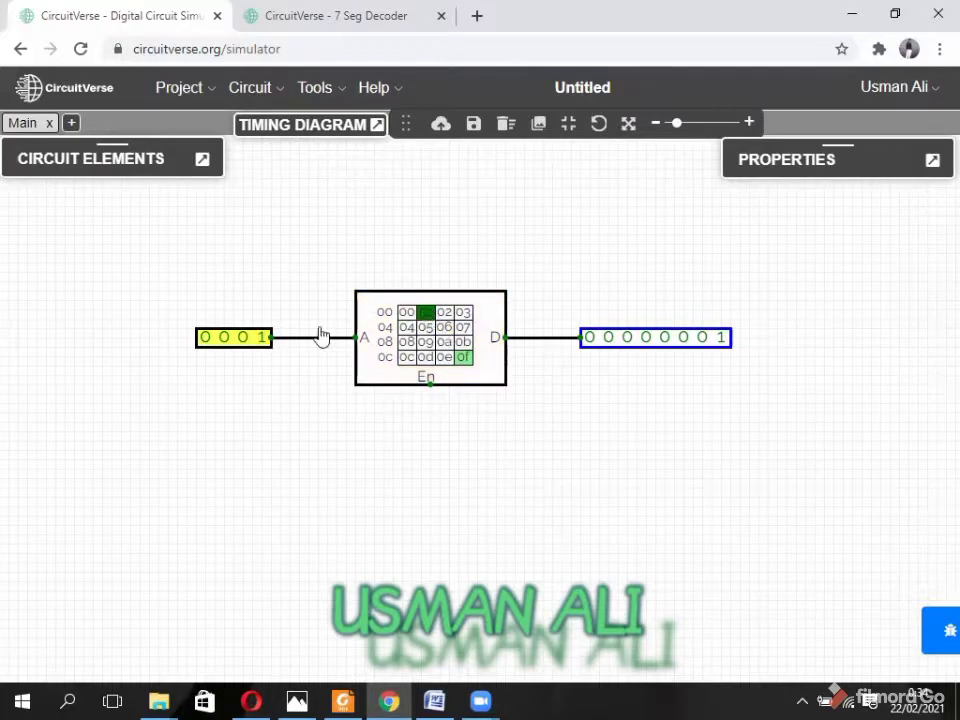
pyautogui.click(243, 338)
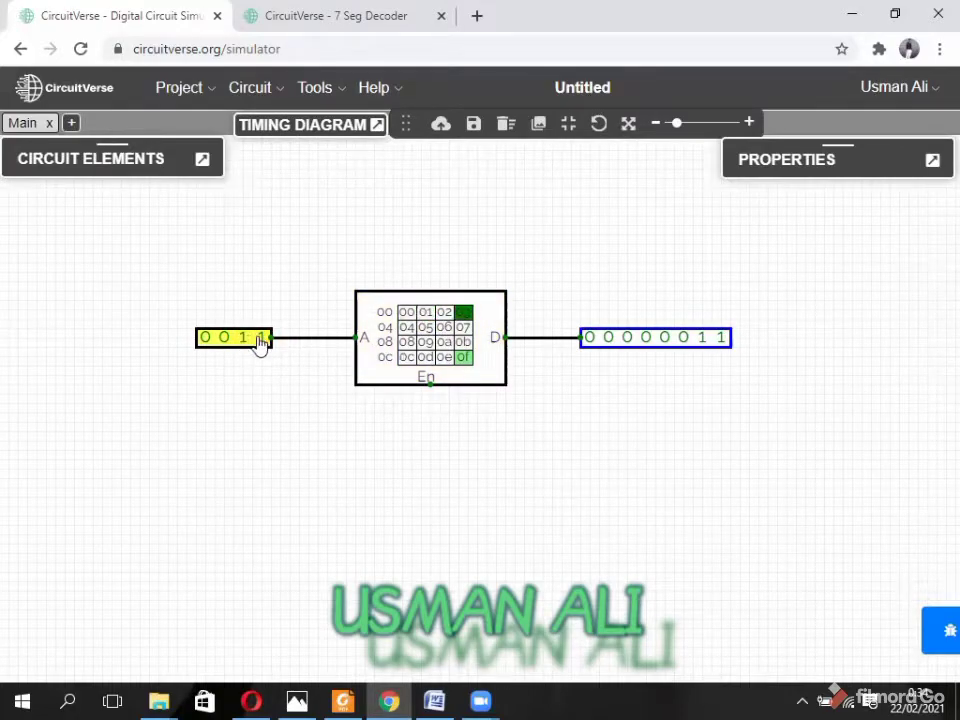
pyautogui.click(260, 340)
pyautogui.click(260, 340)
pyautogui.click(406, 314)
pyautogui.click(224, 340)
pyautogui.click(243, 340)
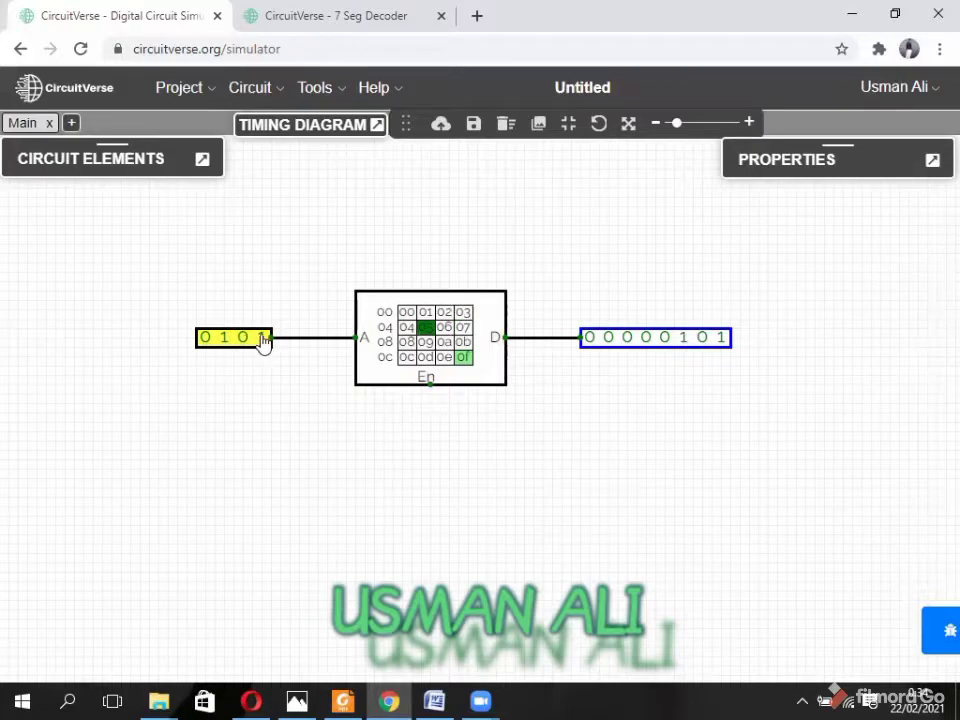
pyautogui.click(261, 340)
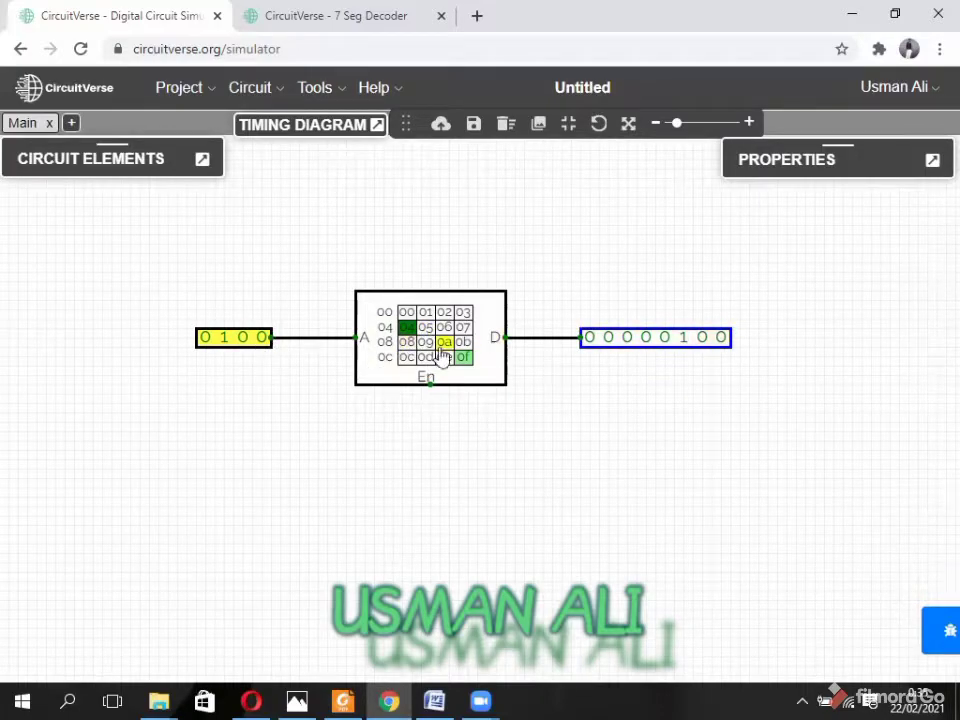
# Step: Switch the address input through 0110 and 1010 to 1000, and move the Input element closer to the ROM
pyautogui.click(244, 339)
pyautogui.click(205, 340)
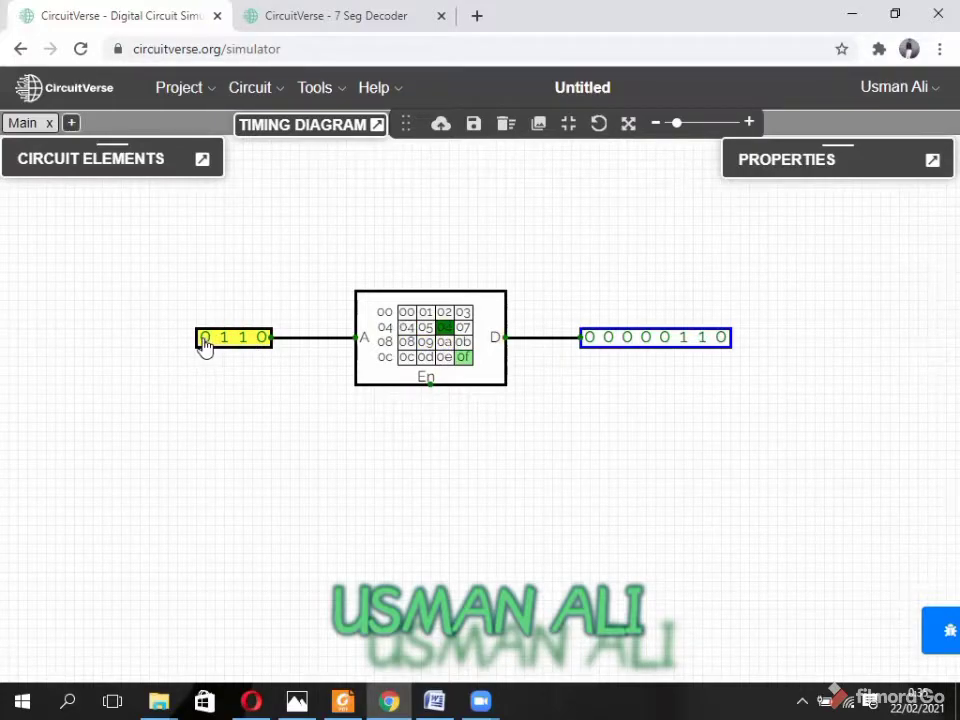
pyautogui.click(224, 340)
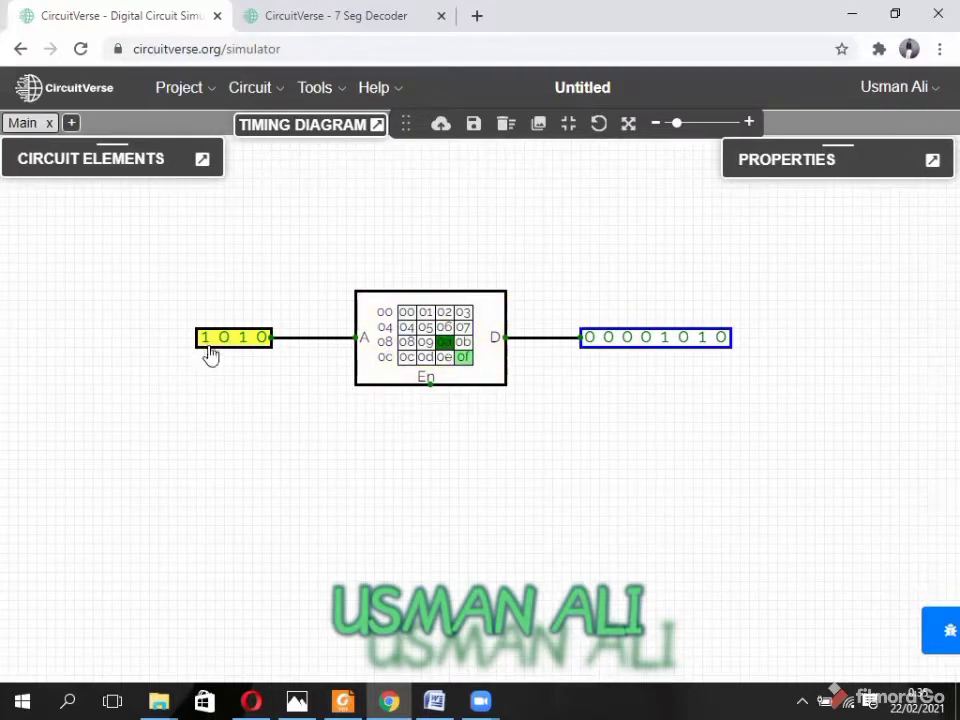
pyautogui.click(463, 341)
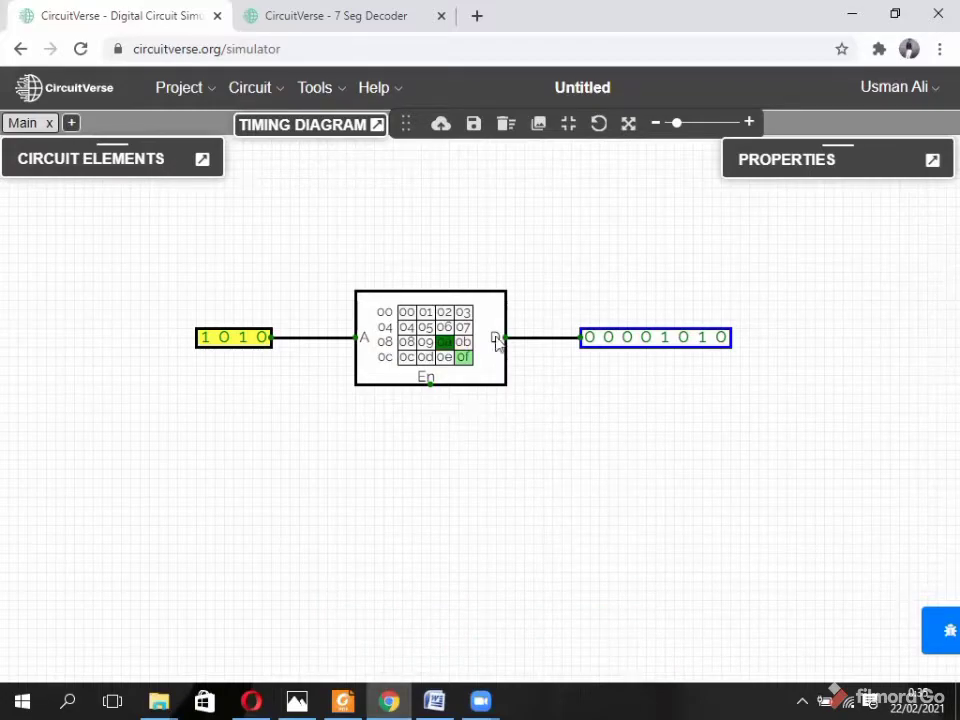
pyautogui.click(242, 347)
pyautogui.moveTo(242, 347); pyautogui.dragTo(282, 347)
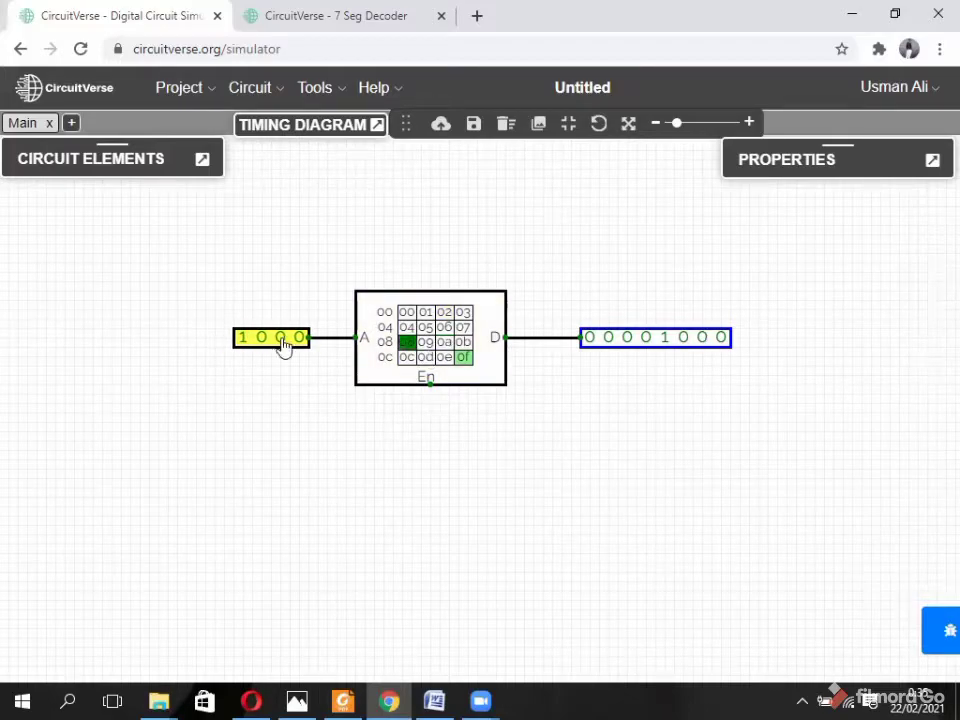
# Step: Switch to Microsoft Word and copy the CircuitVerse project link under the 7 Segment Decoder heading
pyautogui.click(434, 700)
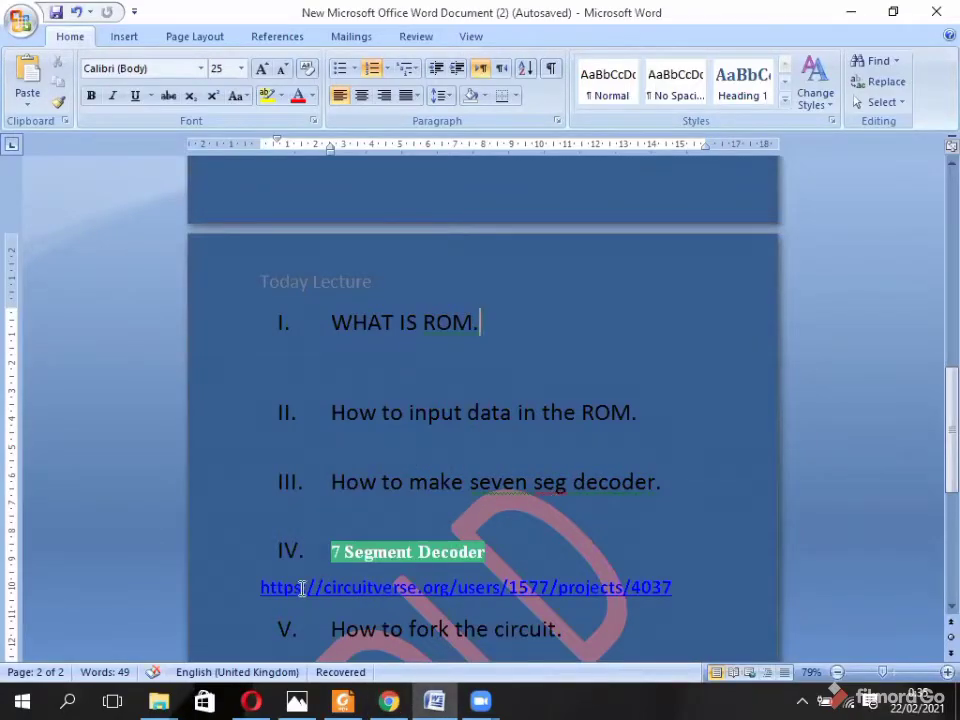
pyautogui.moveTo(619, 587); pyautogui.dragTo(262, 585)
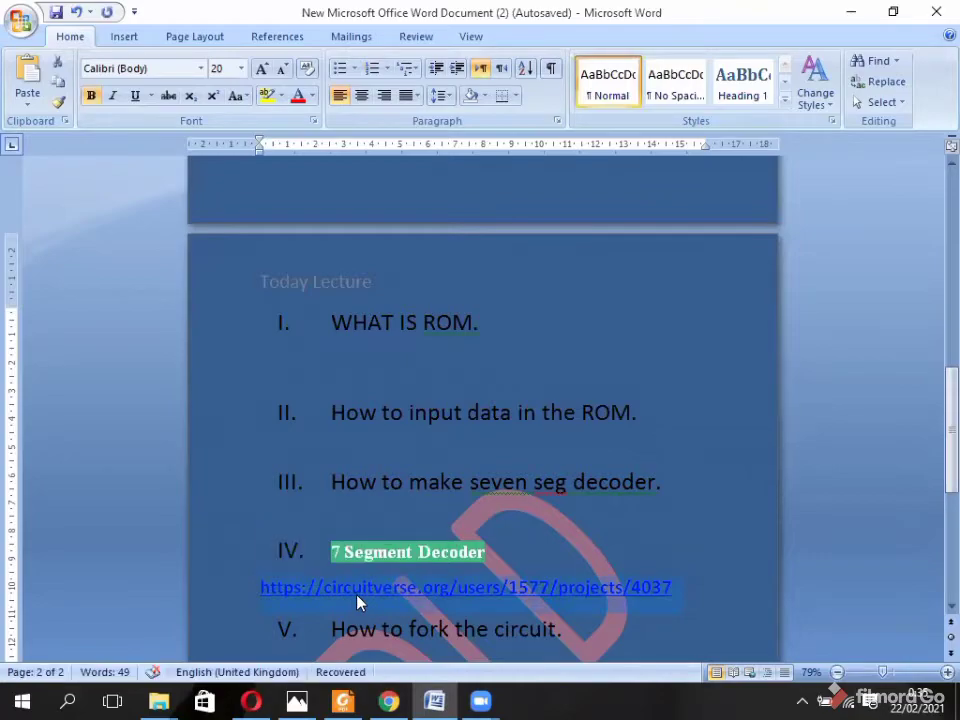
pyautogui.rightClick(360, 602)
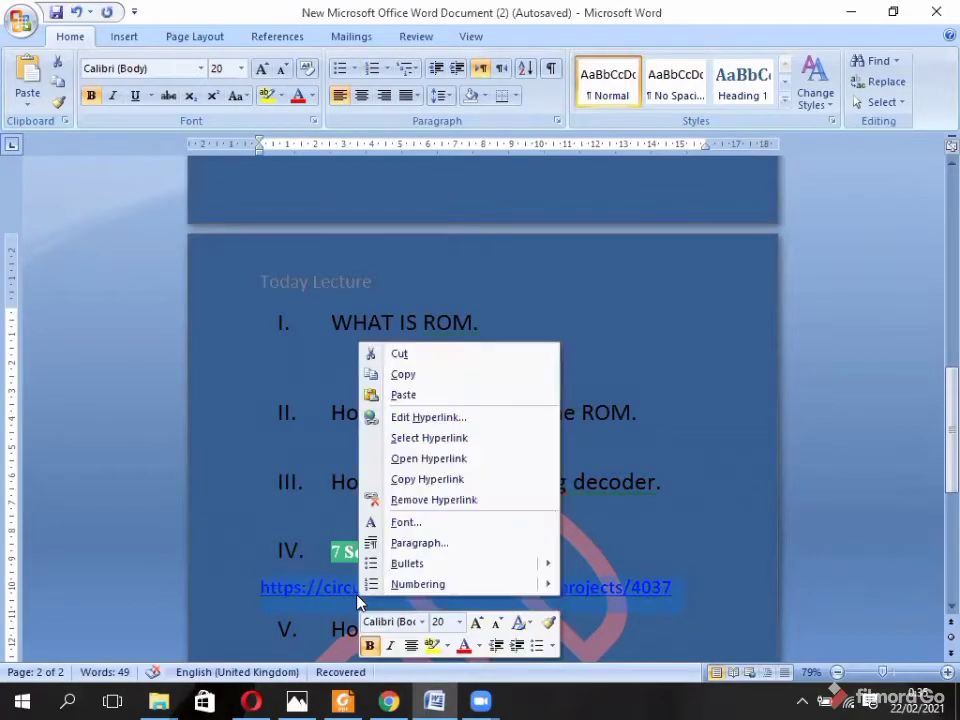
pyautogui.click(445, 376)
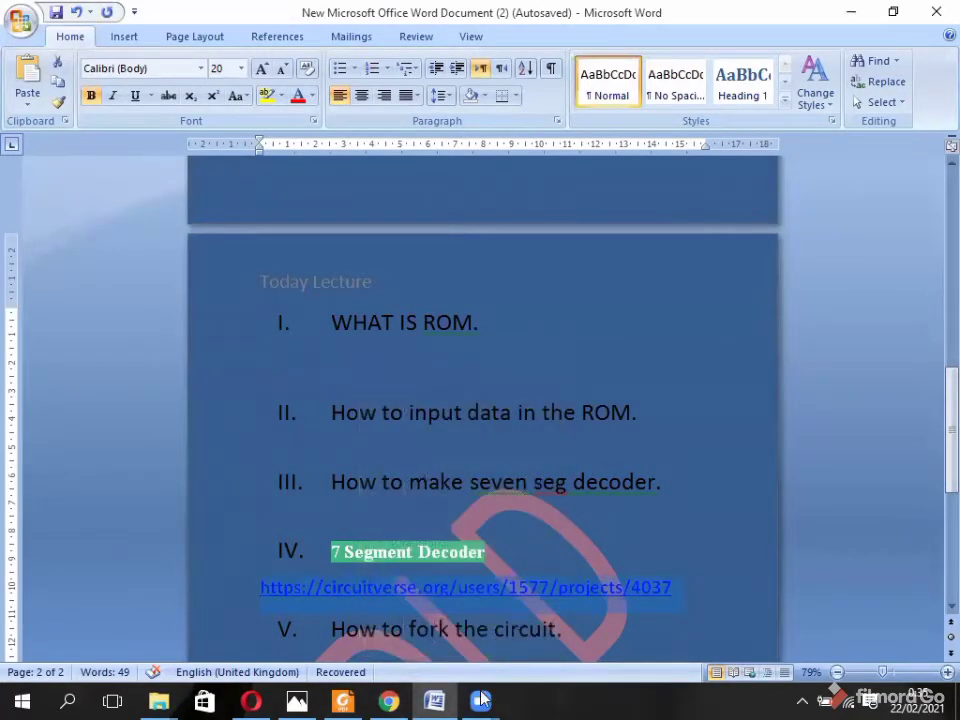
# Step: Return to Chrome, close the existing 7 Seg Decoder page and open the copied project link in a new tab
pyautogui.click(405, 700)
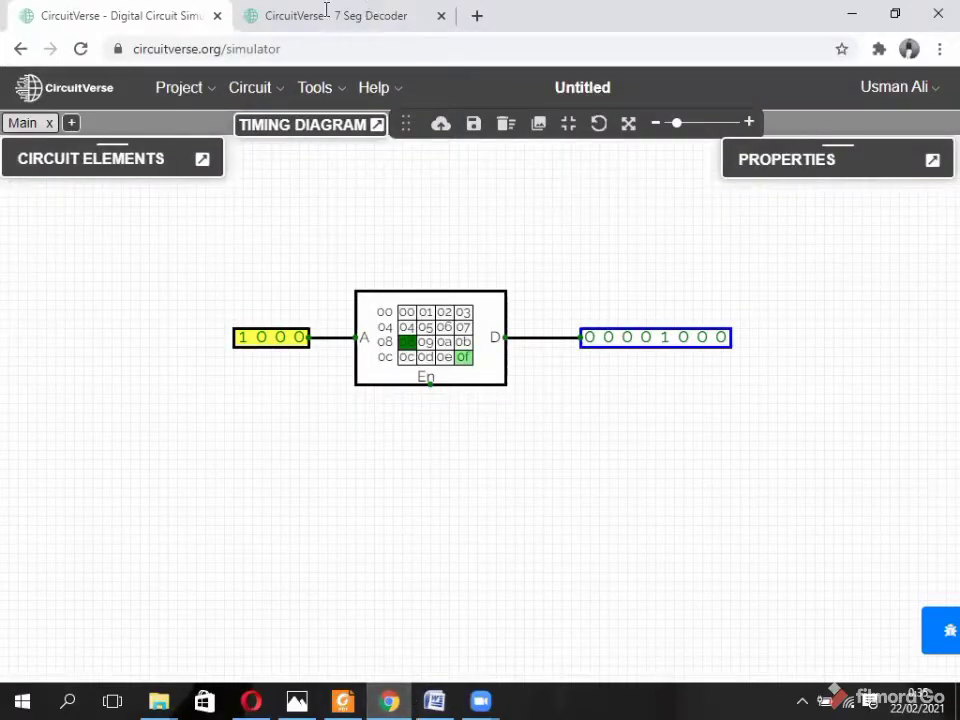
pyautogui.click(441, 15)
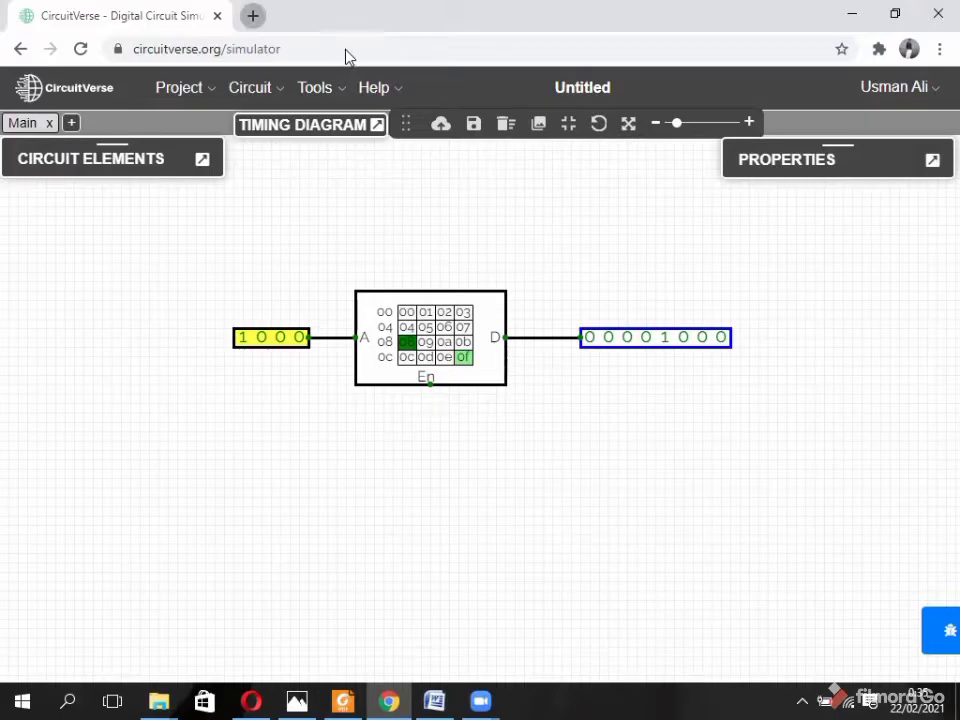
pyautogui.hotkey('ctrl', 't')
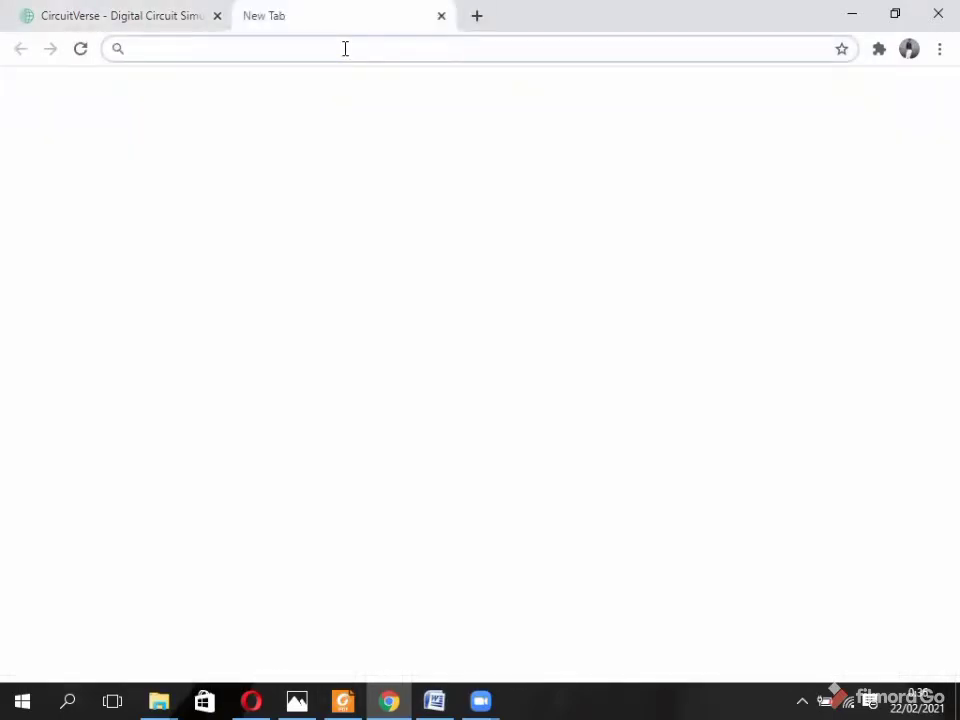
pyautogui.hotkey('ctrl', 'v')
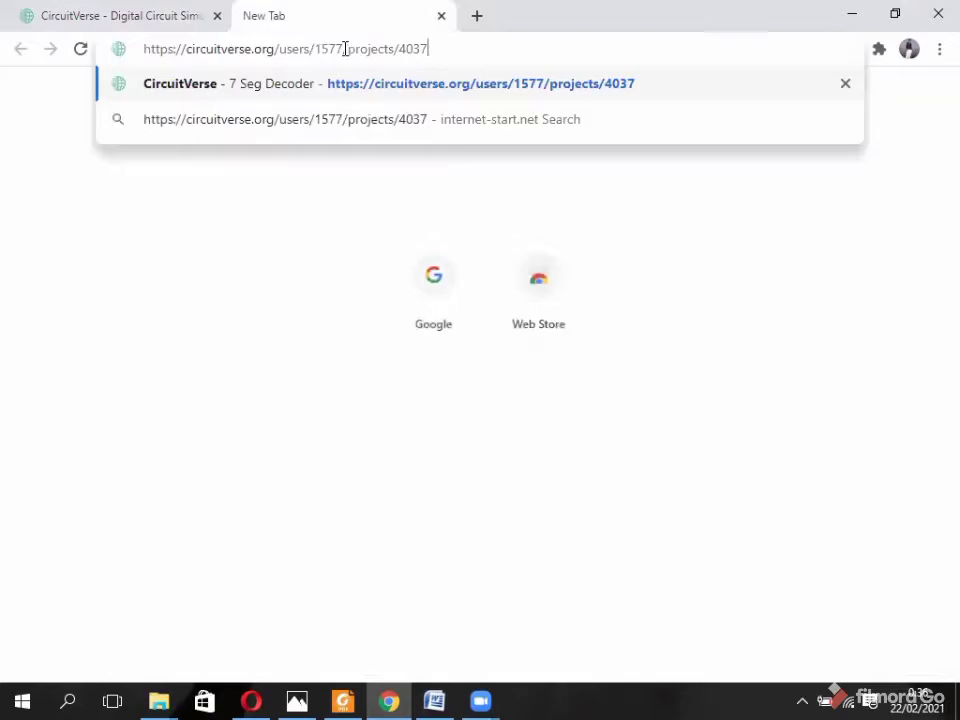
pyautogui.press('Return')
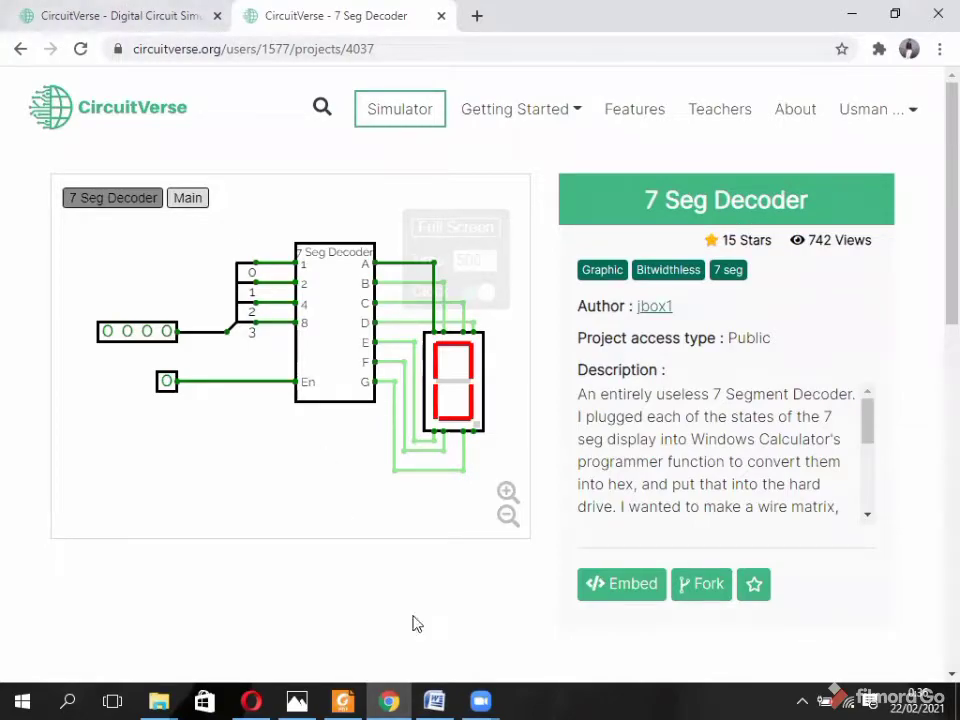
# Step: Review the remaining lecture topics in the Word document, and return to the ROM circuit in the CircuitVerse simulator in Chrome
pyautogui.click(438, 700)
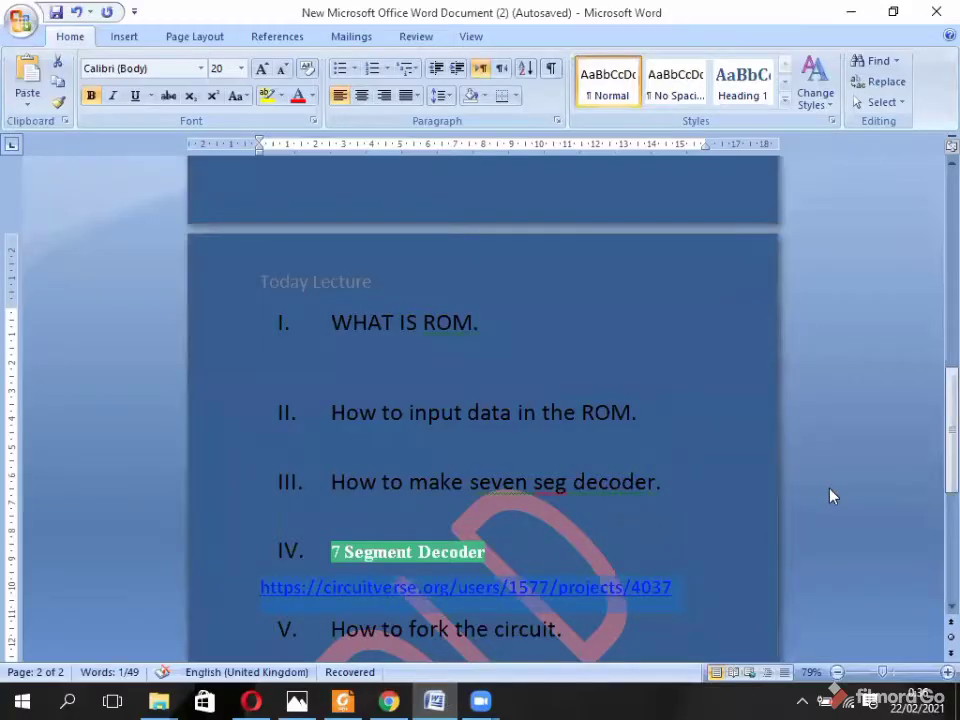
pyautogui.moveTo(952, 440); pyautogui.dragTo(934, 467)
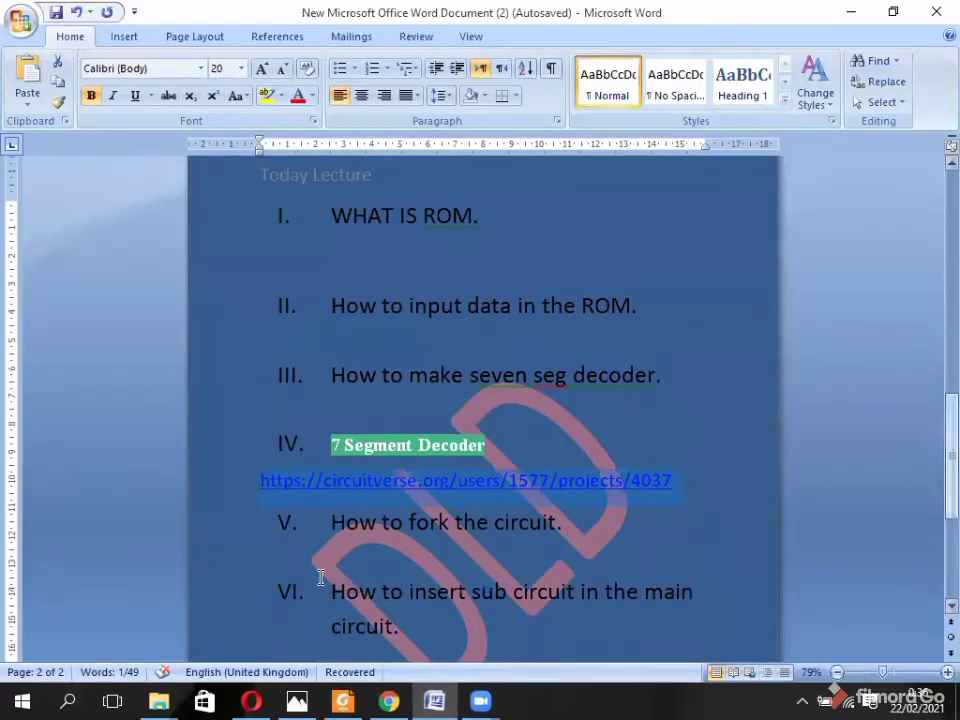
pyautogui.click(389, 700)
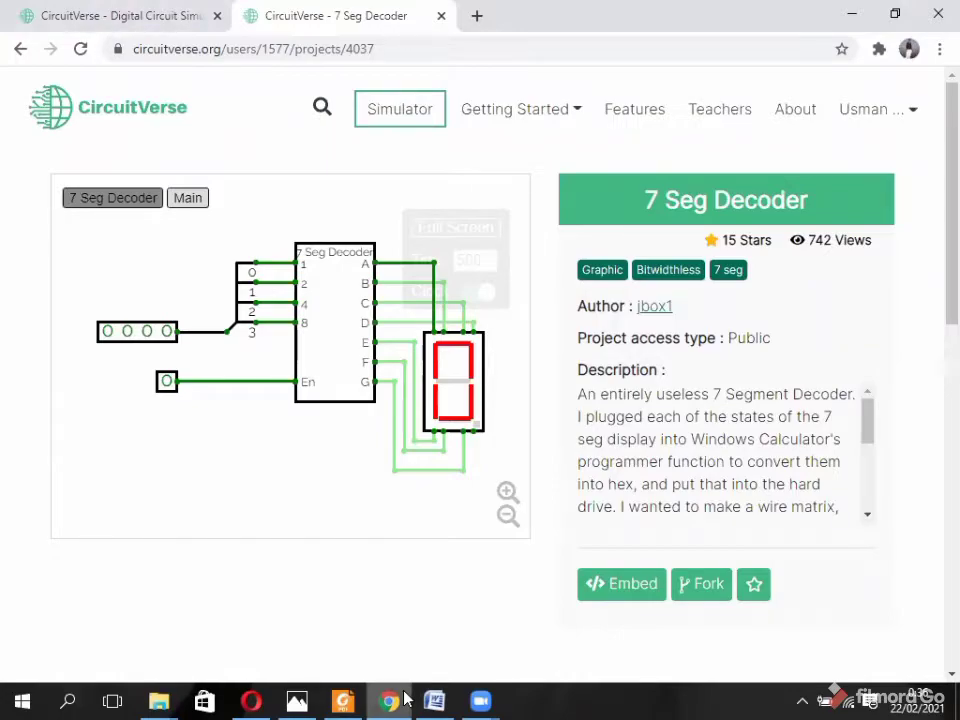
pyautogui.click(138, 22)
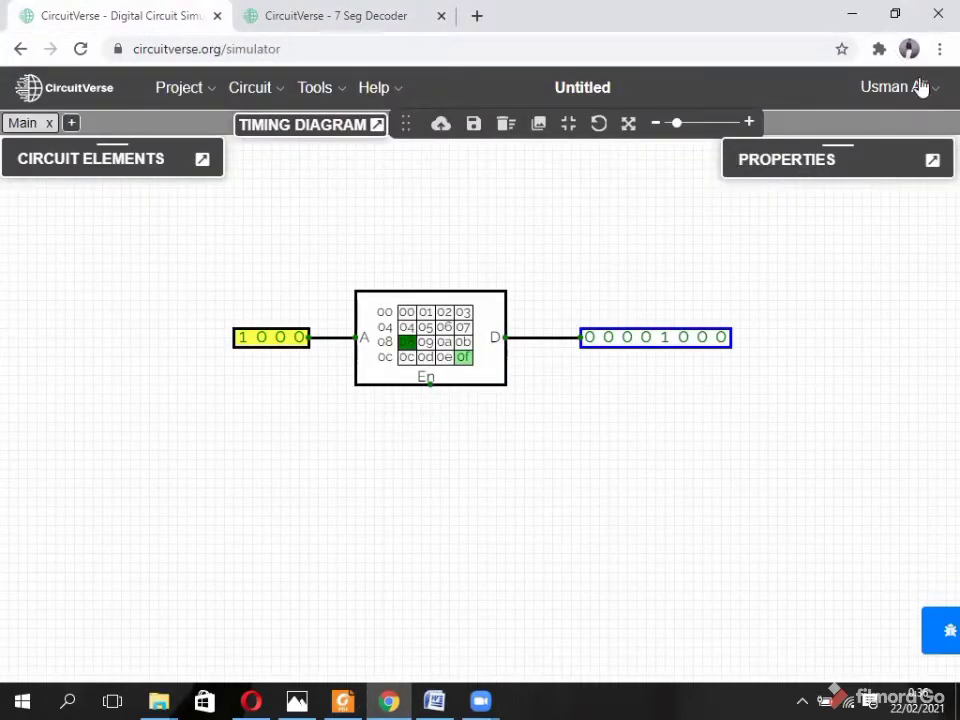
# Step: Fork the shared 7 Seg Decoder project and launch the fork in the simulator with the elements and properties panels collapsed
pyautogui.click(368, 17)
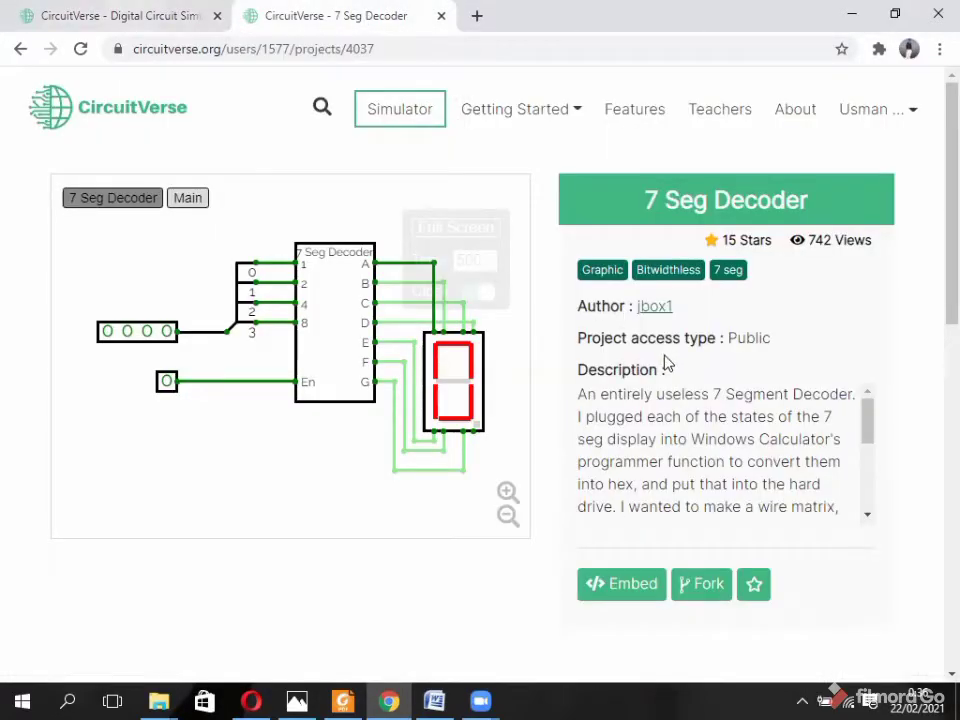
pyautogui.click(706, 588)
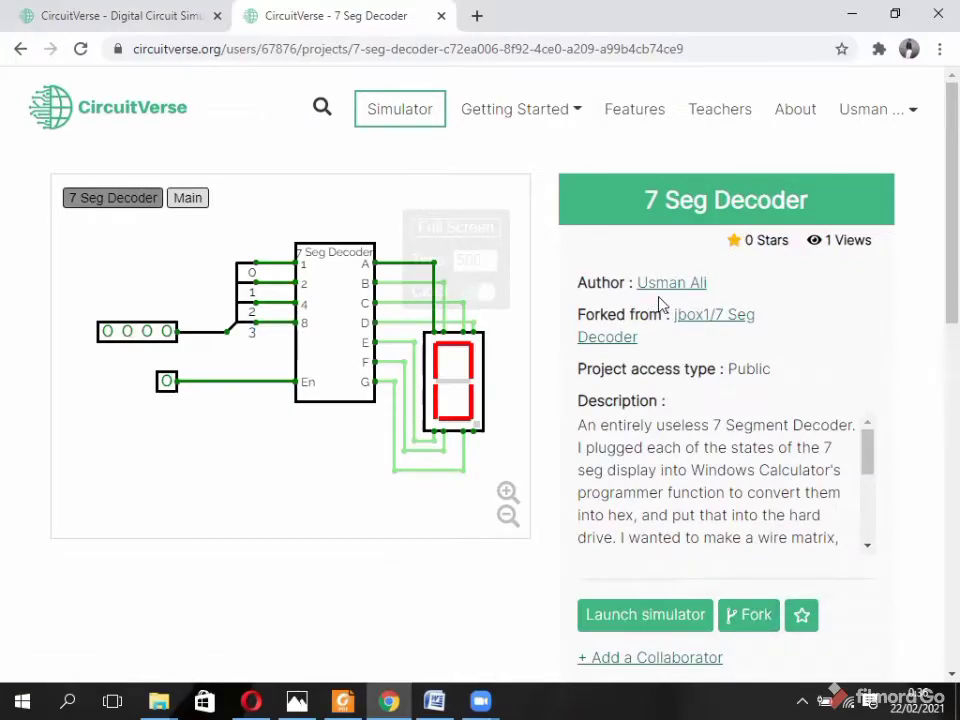
pyautogui.click(632, 614)
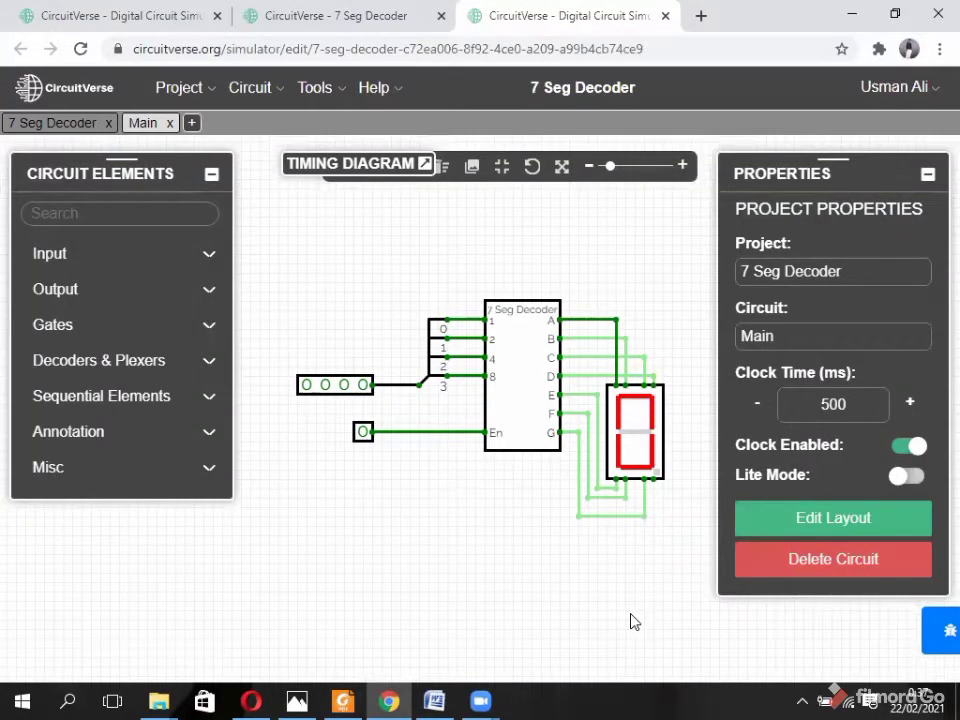
pyautogui.click(928, 174)
pyautogui.click(211, 175)
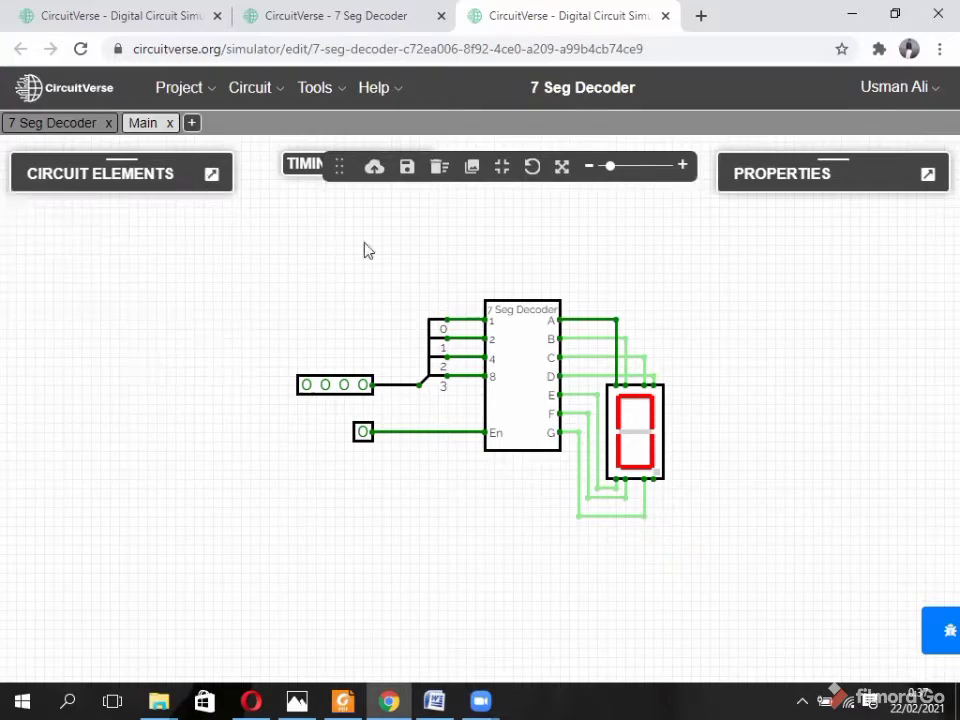
pyautogui.moveTo(400, 297); pyautogui.dragTo(326, 310)
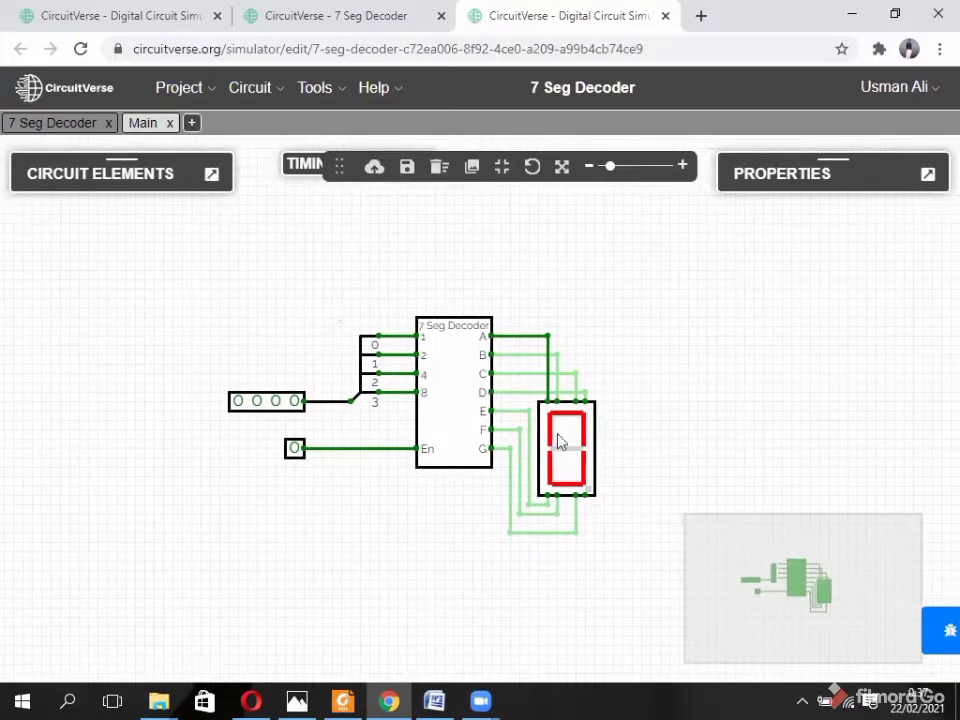
# Step: In the 7 Seg Decoder subcircuit, remove the NOR gate and ground, and align the En input beneath the TriState buffer
pyautogui.doubleClick(463, 403)
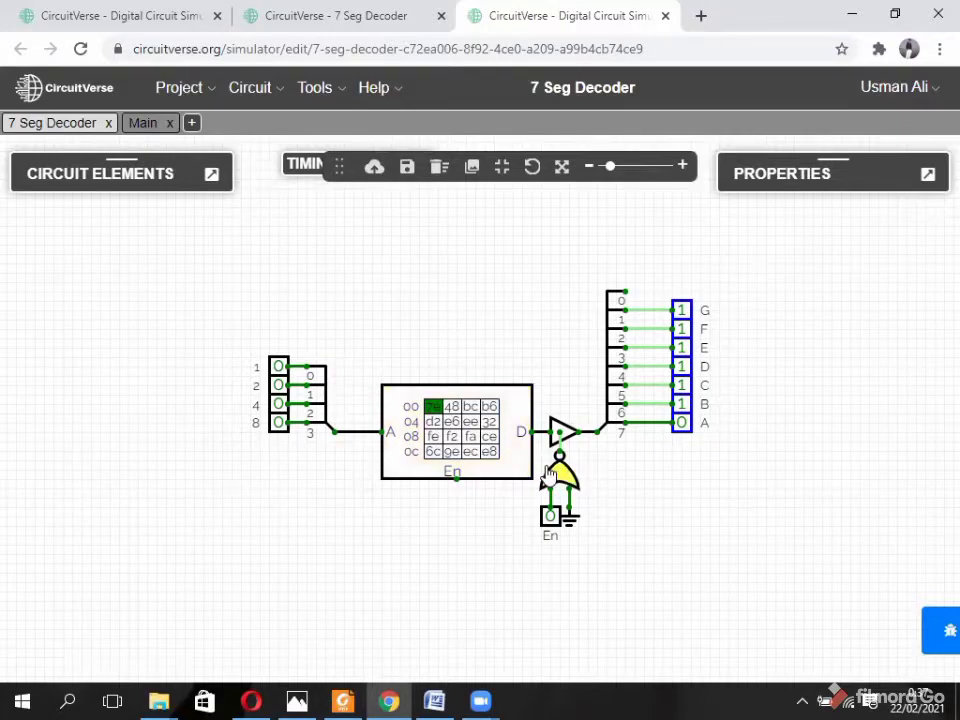
pyautogui.press('Delete')
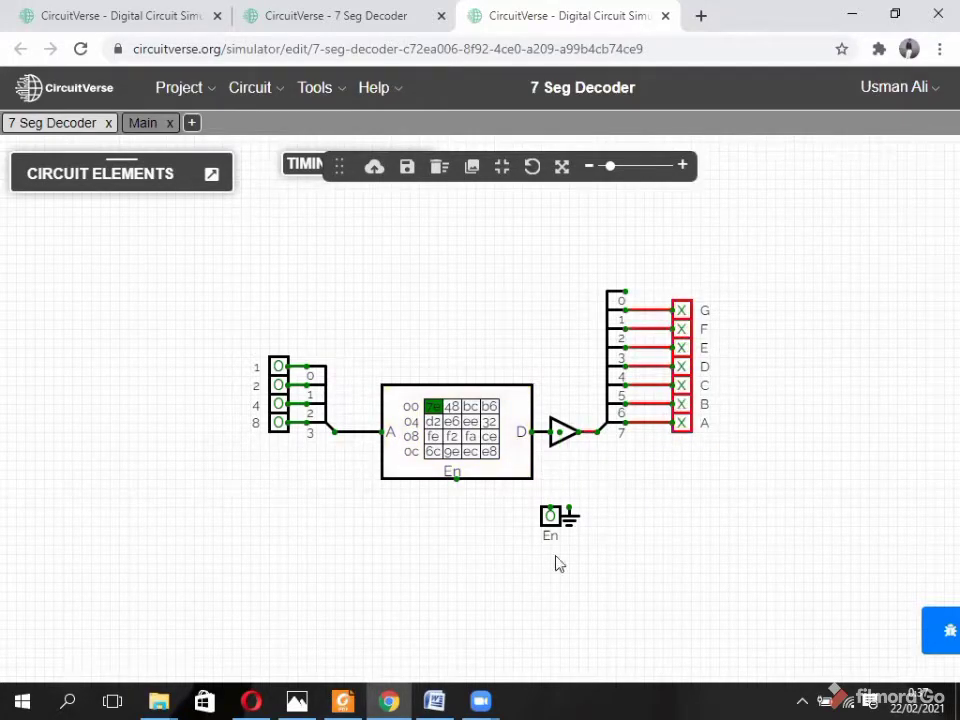
pyautogui.click(573, 523)
pyautogui.moveTo(555, 518)
pyautogui.mouseDown()
pyautogui.moveTo(560, 441)
pyautogui.moveTo(563, 492)
pyautogui.mouseUp()
pyautogui.click(656, 497)
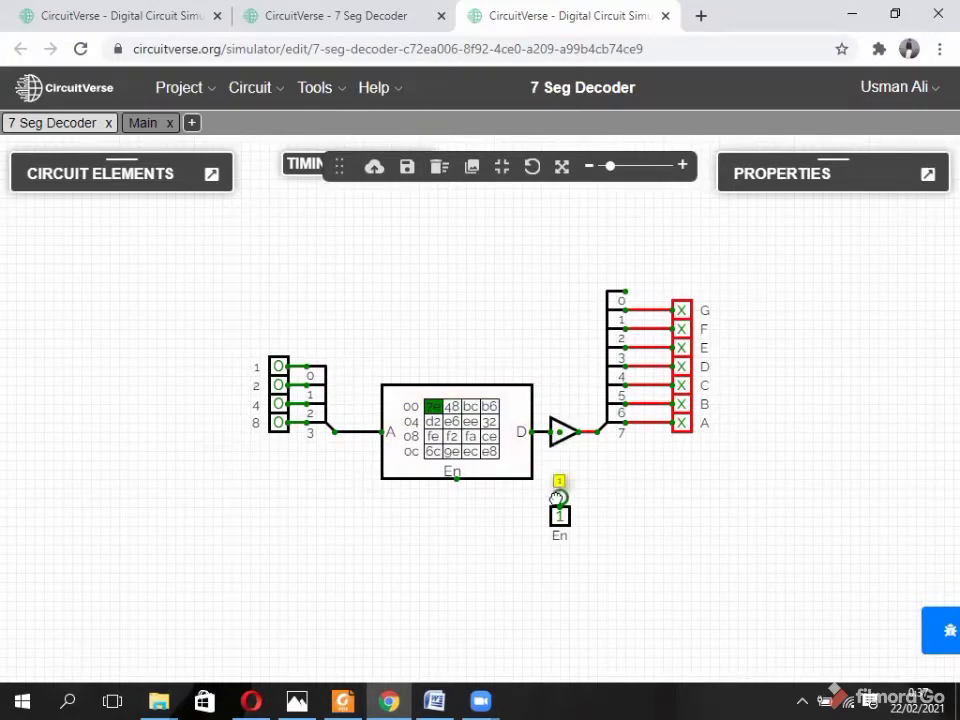
# Step: Add a NOT gate between the En input and the TriState buffer, and set its direction to UP
pyautogui.click(212, 177)
pyautogui.click(100, 329)
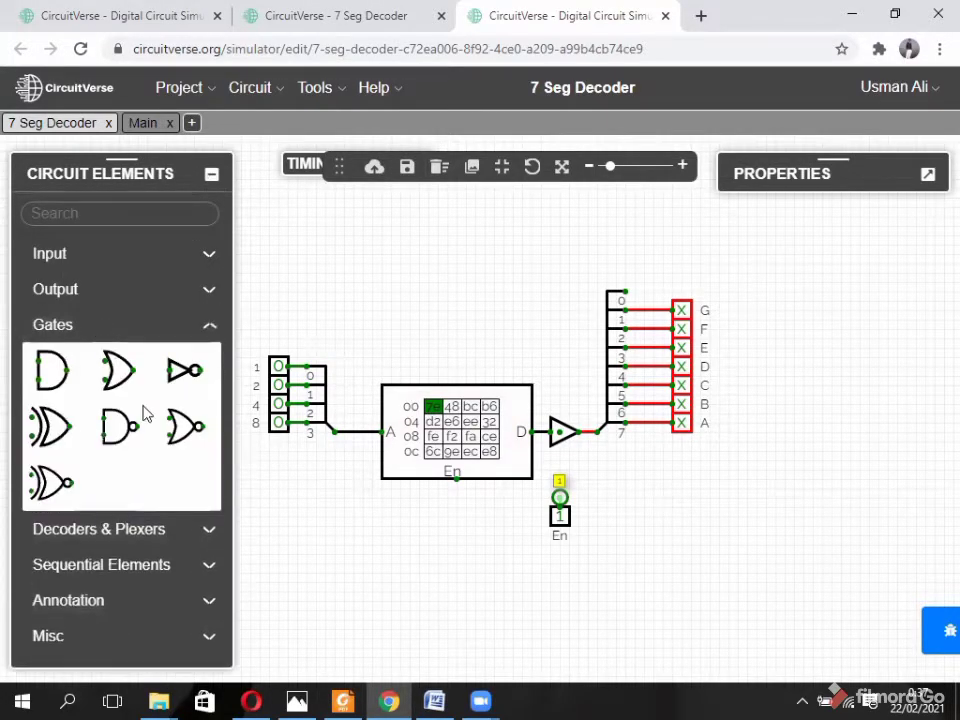
pyautogui.click(182, 370)
pyautogui.moveTo(570, 461); pyautogui.dragTo(558, 478)
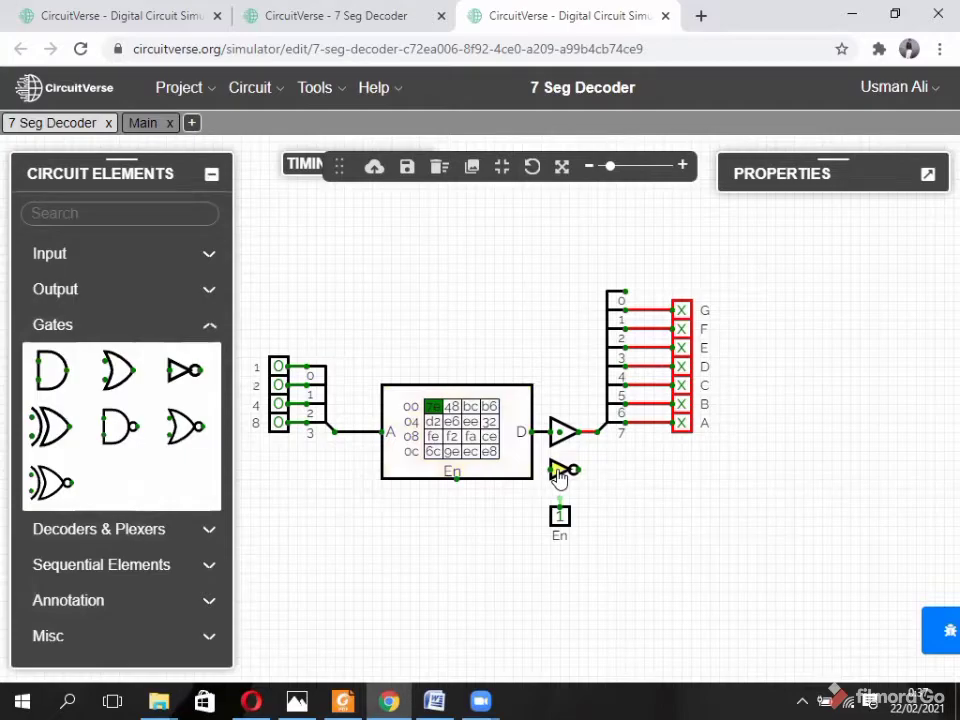
pyautogui.click(930, 177)
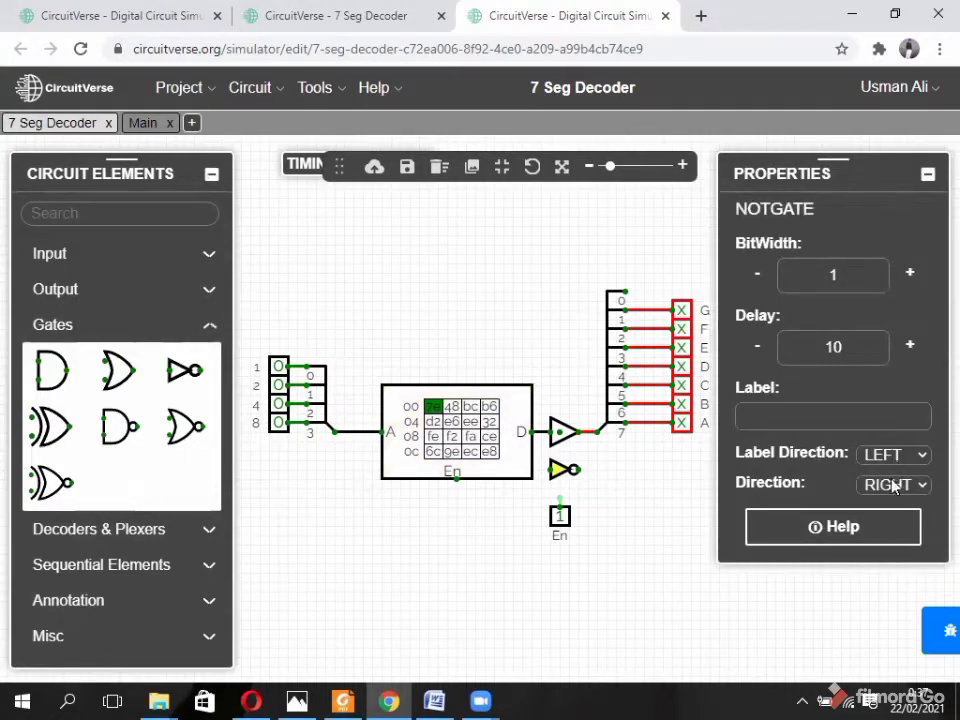
pyautogui.click(895, 485)
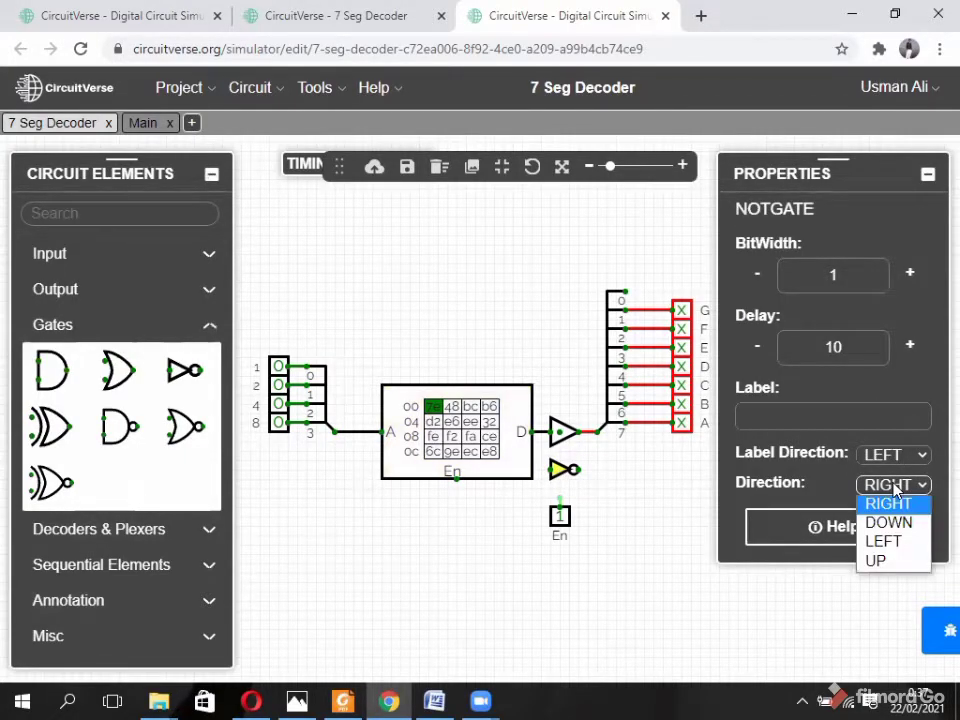
pyautogui.click(890, 563)
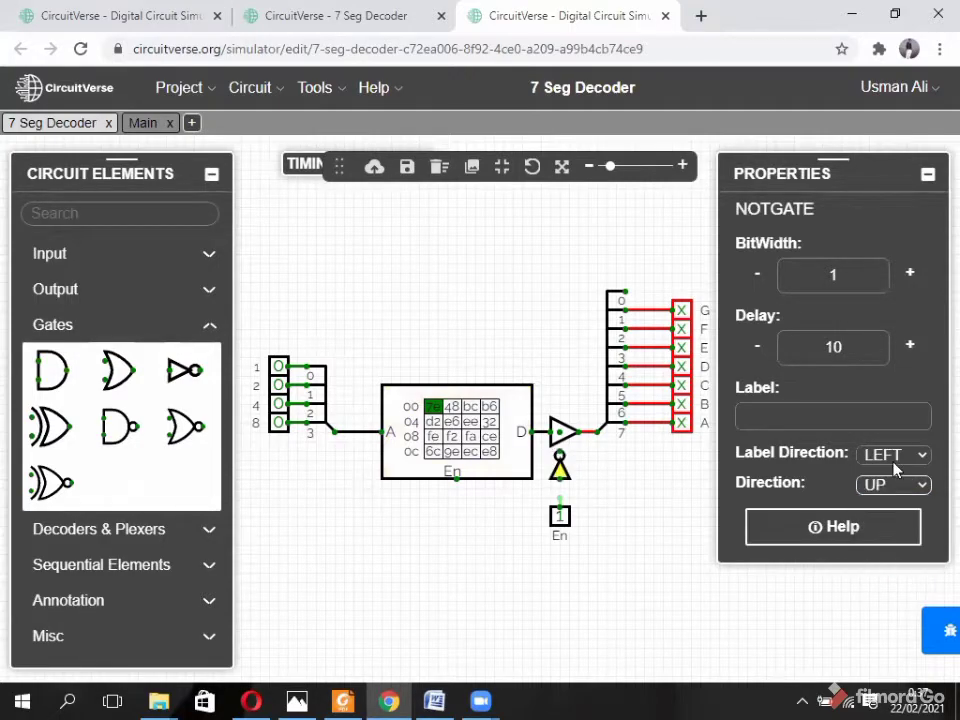
pyautogui.click(928, 176)
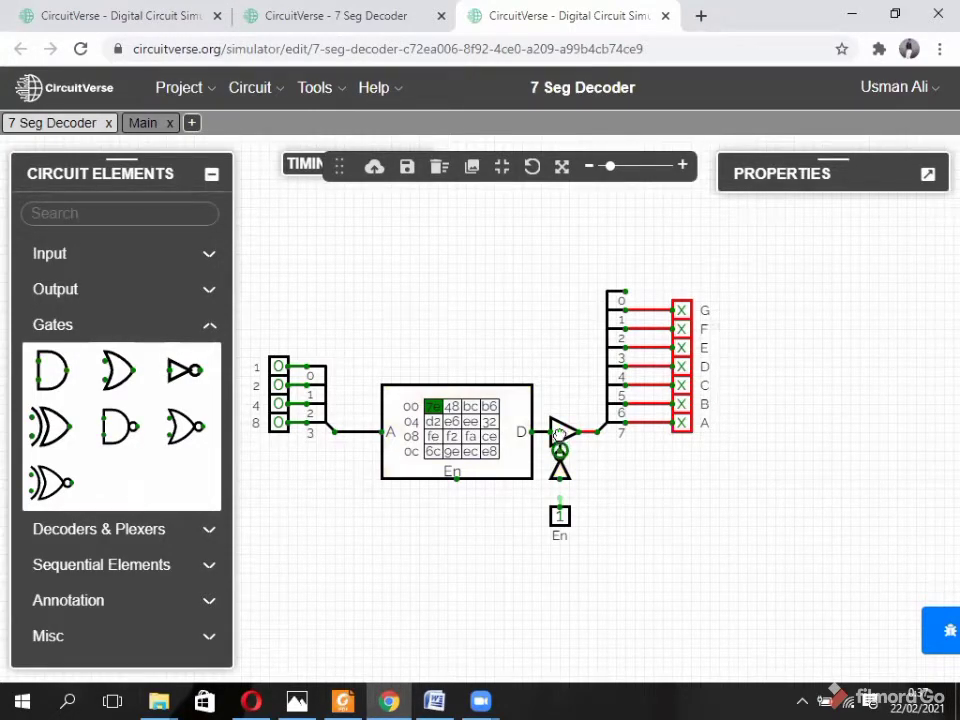
# Step: Wire the NOT gate's output to the TriState enable pin and its input to the En input
pyautogui.moveTo(559, 435); pyautogui.dragTo(559, 433)
pyautogui.moveTo(560, 481); pyautogui.dragTo(557, 507)
pyautogui.click(636, 510)
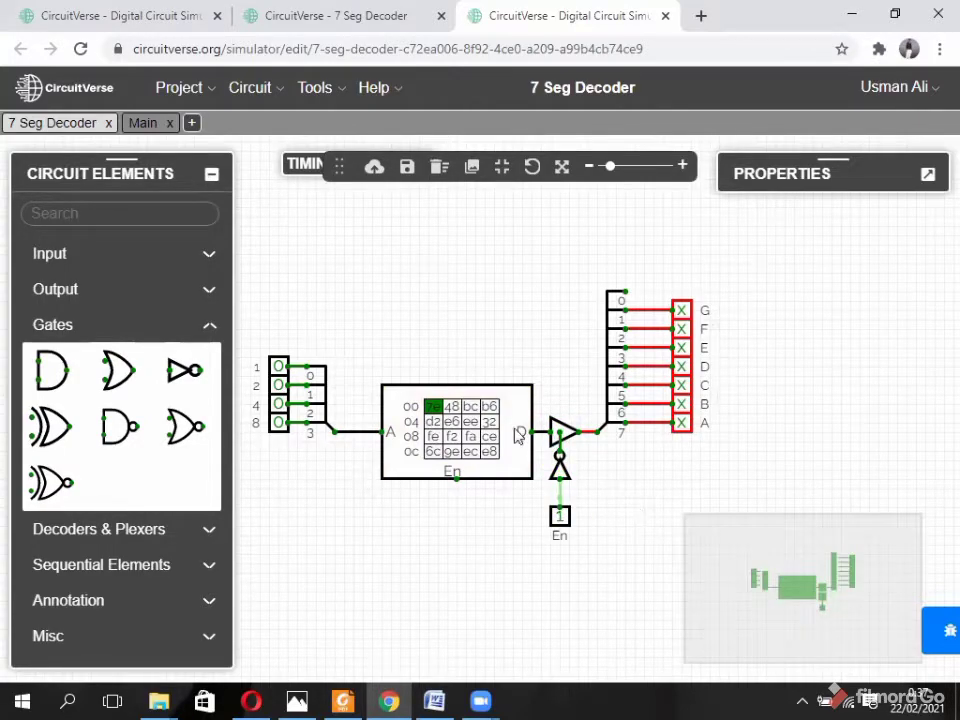
pyautogui.click(211, 174)
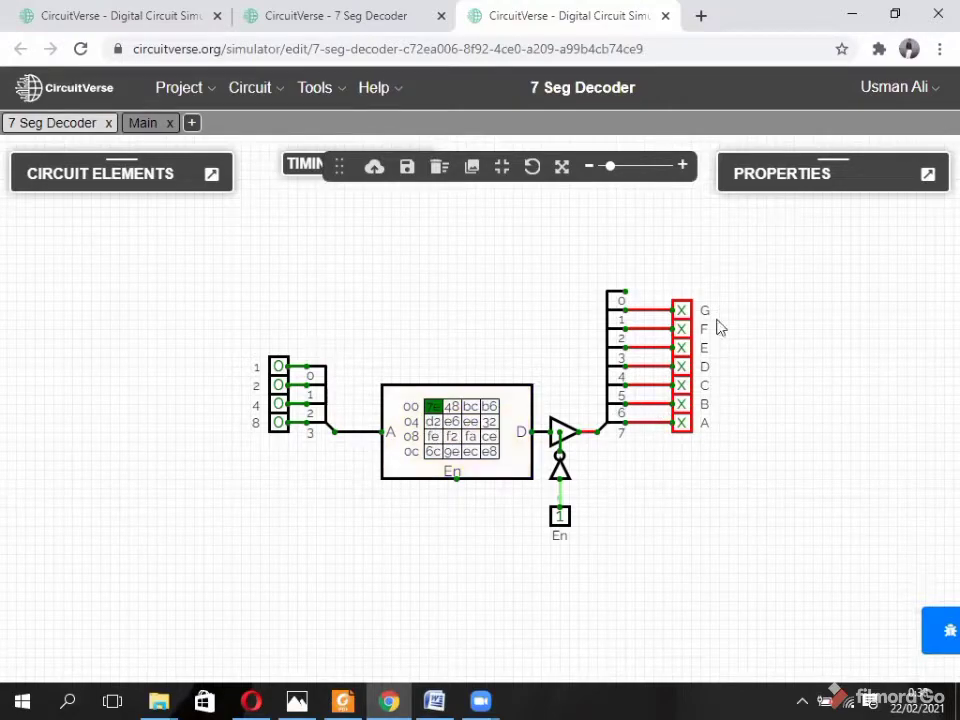
# Step: In the Main circuit, set the four-bit input to 0101 and toggle the enable input through 1 and 0 to 1
pyautogui.click(145, 122)
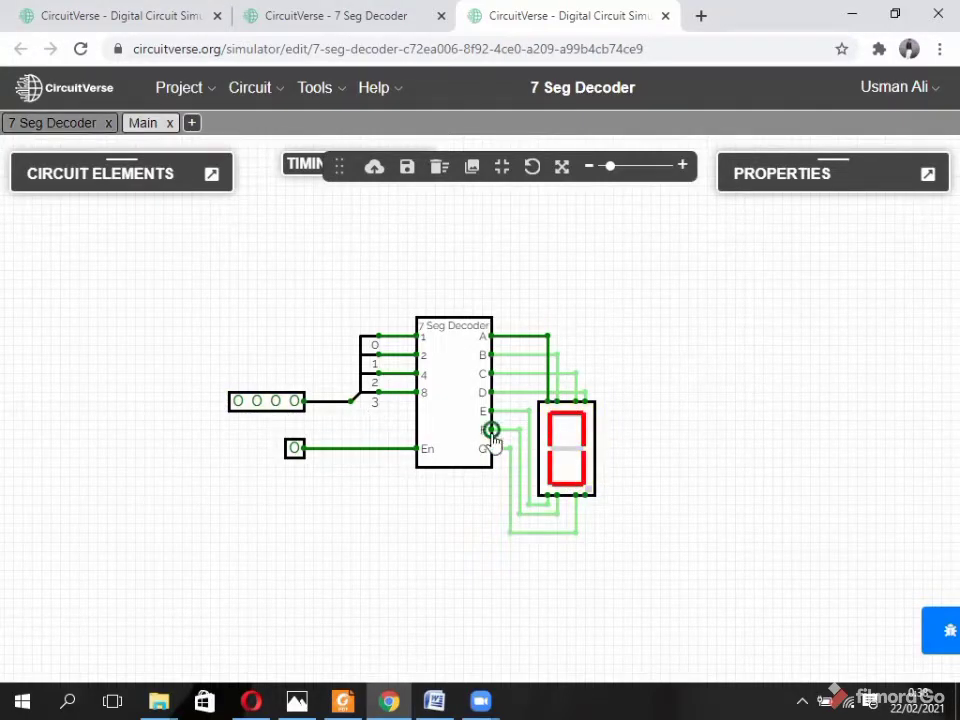
pyautogui.click(257, 403)
pyautogui.click(295, 401)
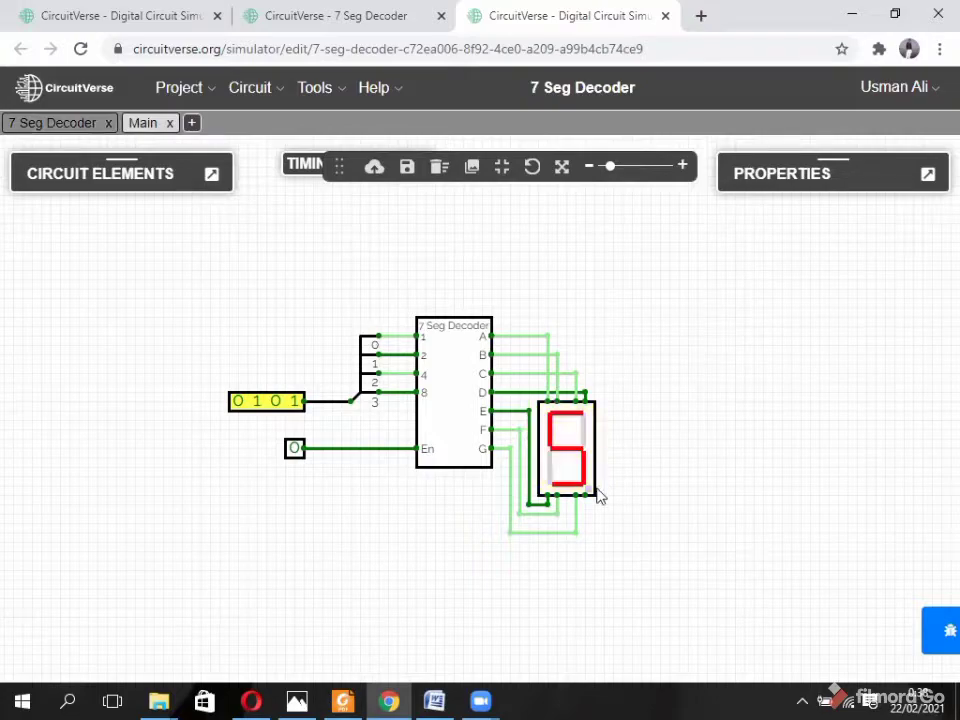
pyautogui.click(294, 451)
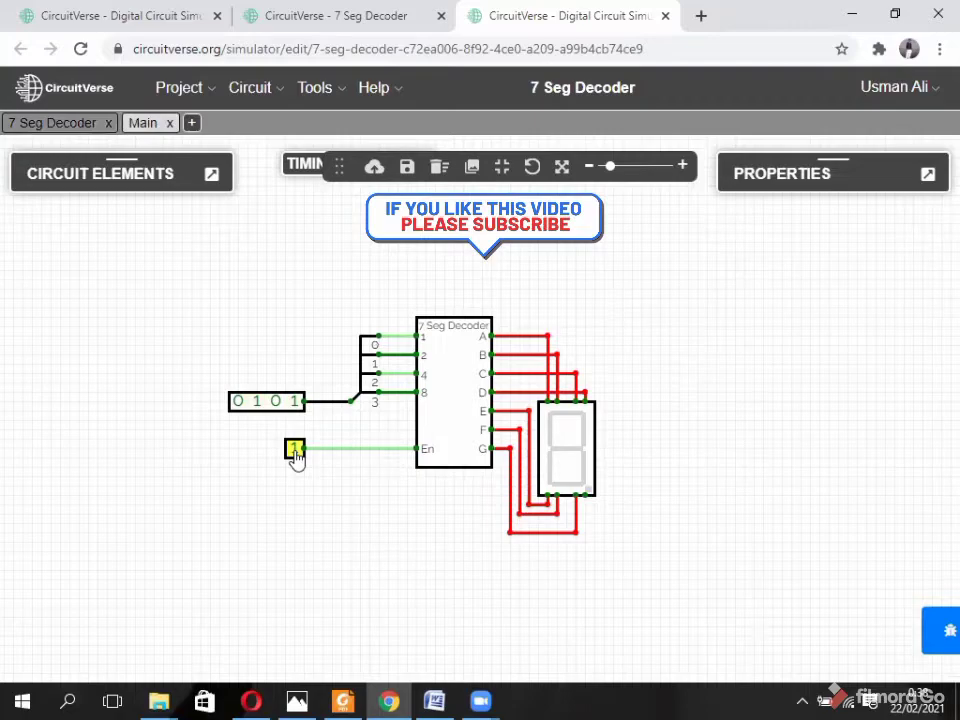
pyautogui.click(294, 451)
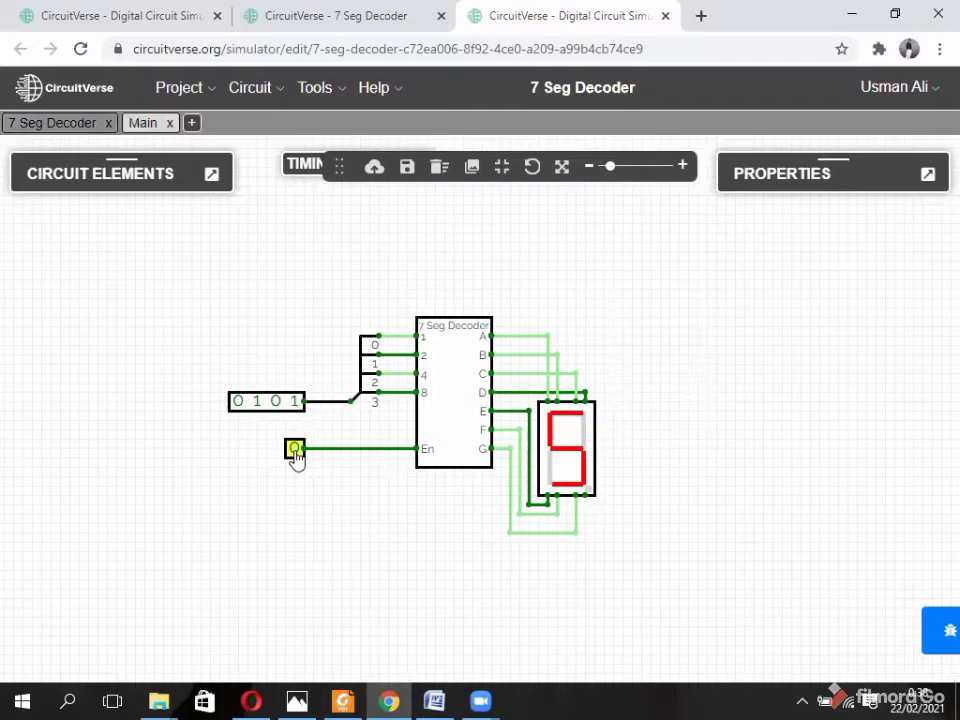
pyautogui.click(294, 451)
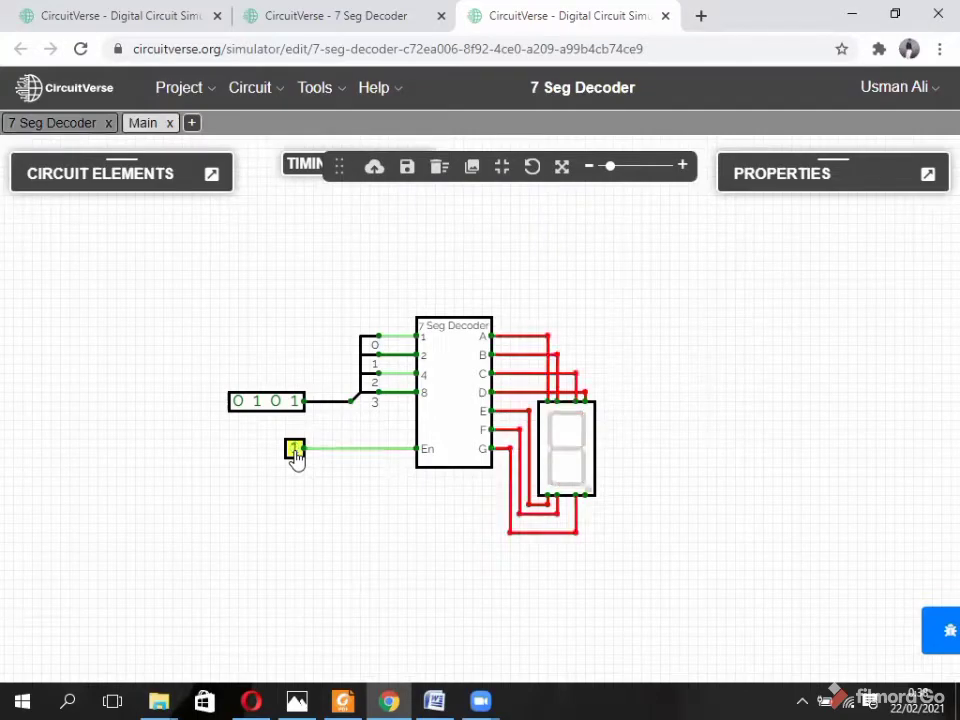
# Step: Inspect the 7 Seg Decoder subcircuit's ROM and TriState arrangement, and return to the untitled ROM circuit
pyautogui.doubleClick(431, 401)
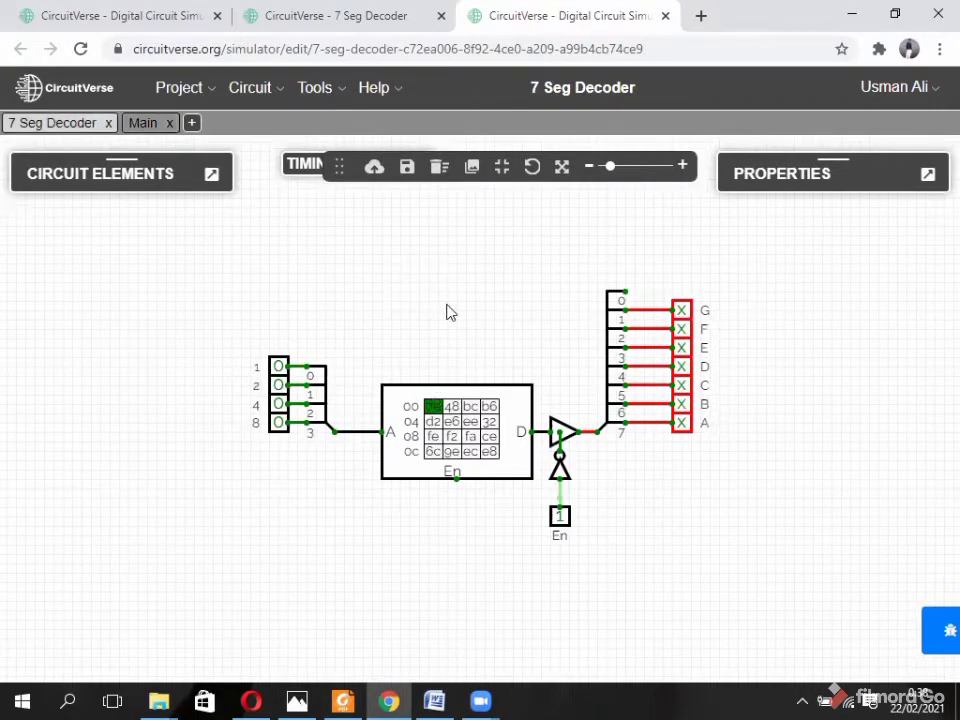
pyautogui.moveTo(447, 313); pyautogui.dragTo(405, 283)
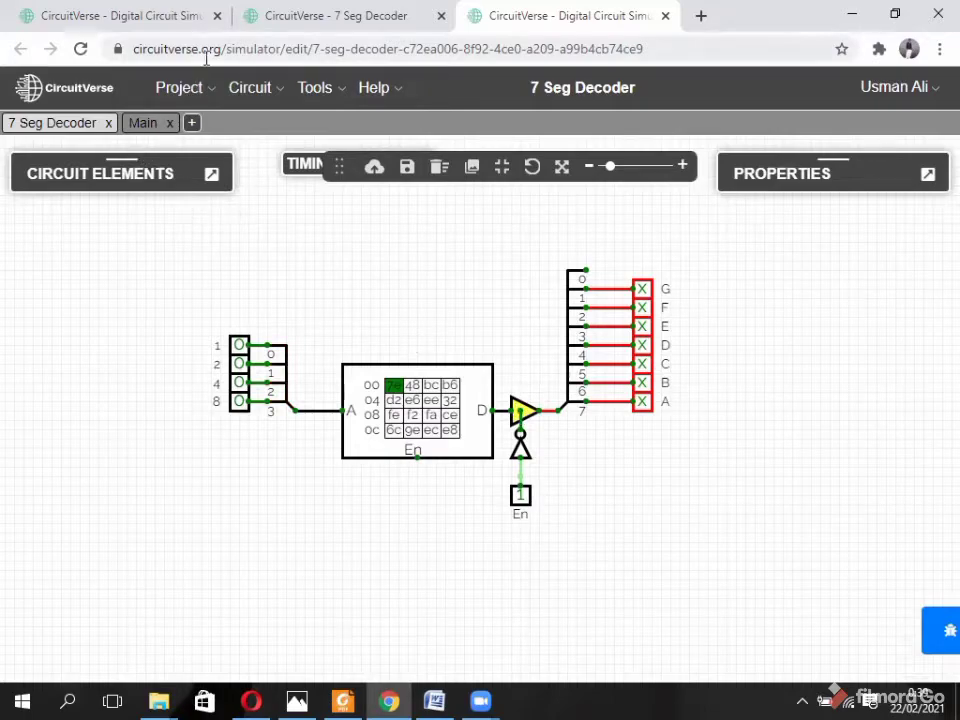
pyautogui.click(133, 15)
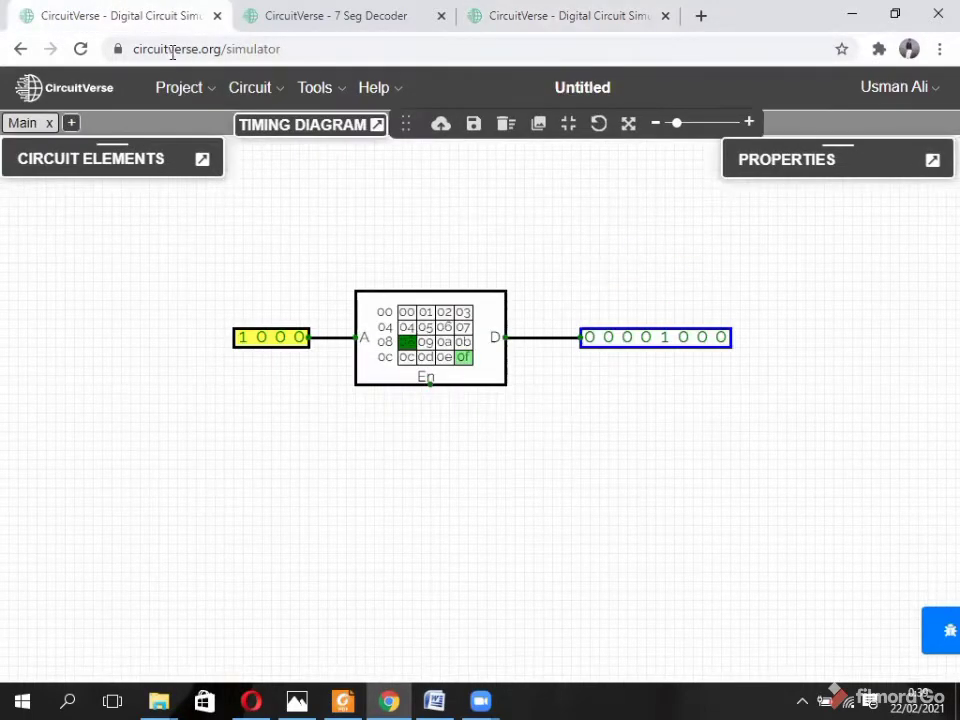
# Step: Place a TriState element in the empty area below the ROM
pyautogui.click(202, 162)
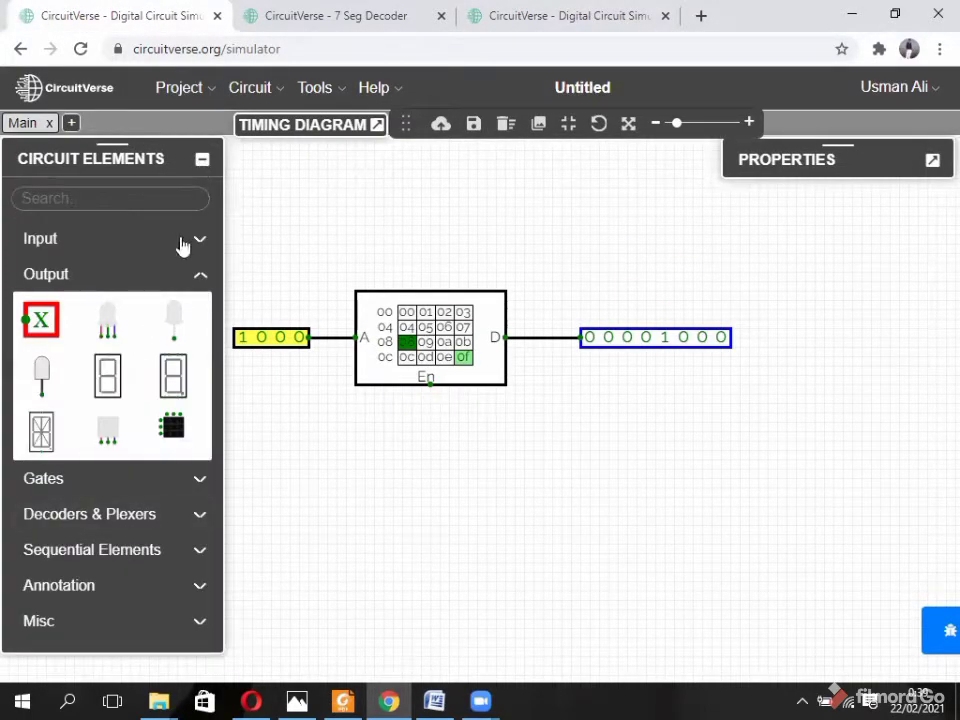
pyautogui.click(176, 282)
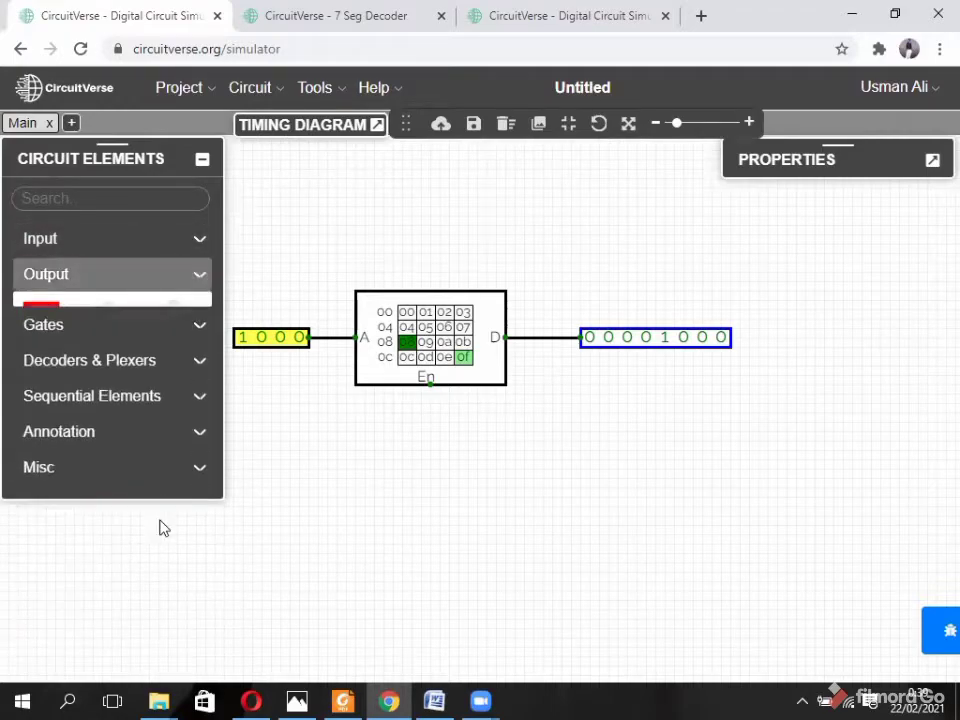
pyautogui.click(155, 450)
pyautogui.moveTo(164, 558)
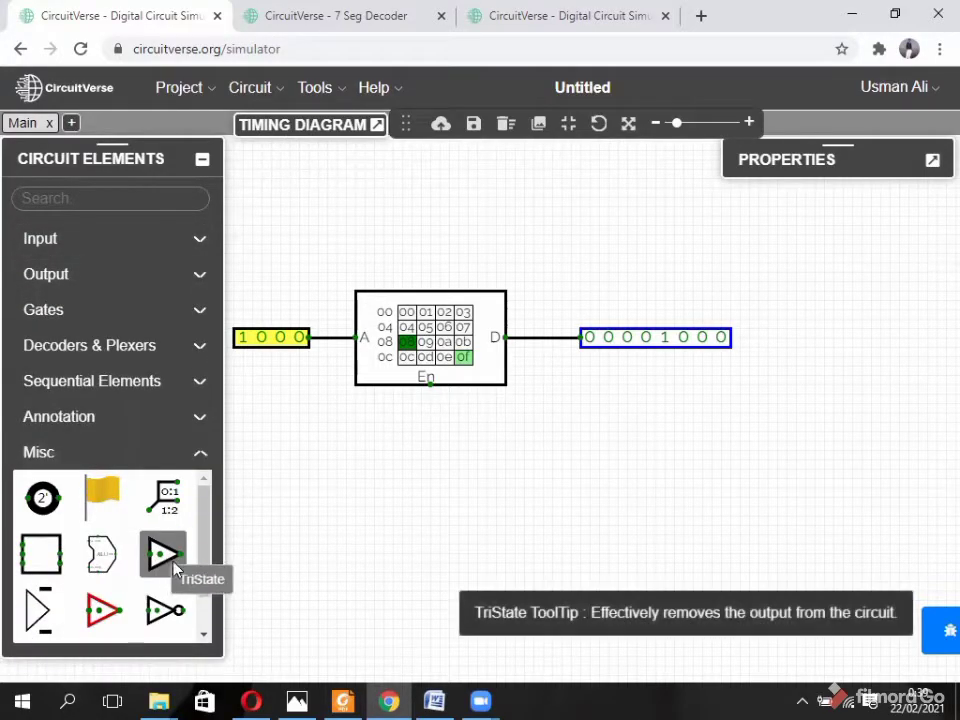
pyautogui.click(164, 558)
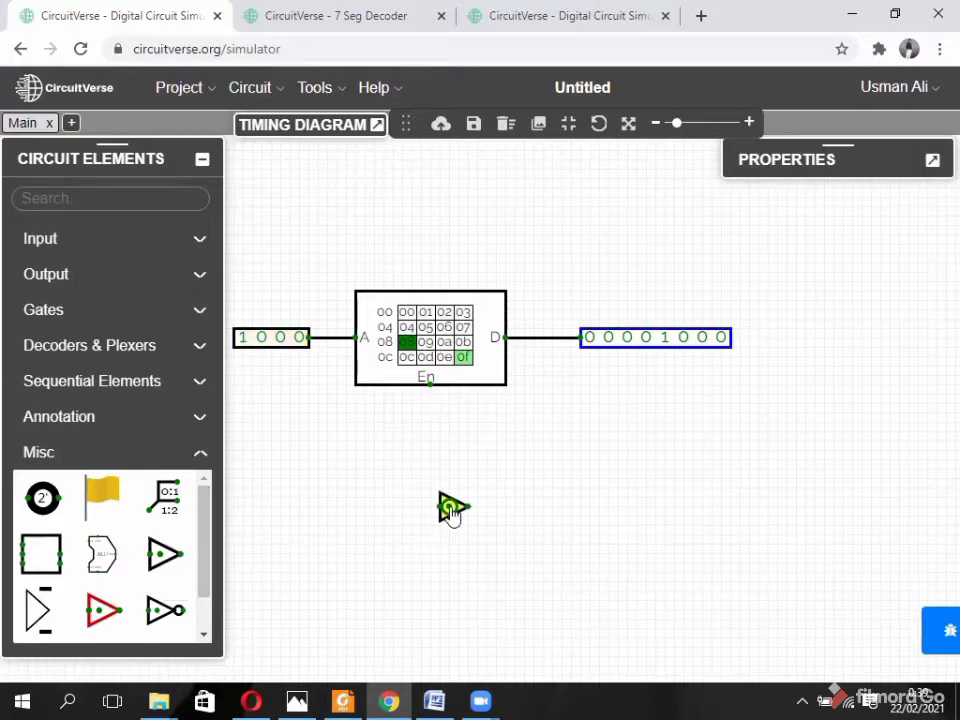
pyautogui.click(460, 501)
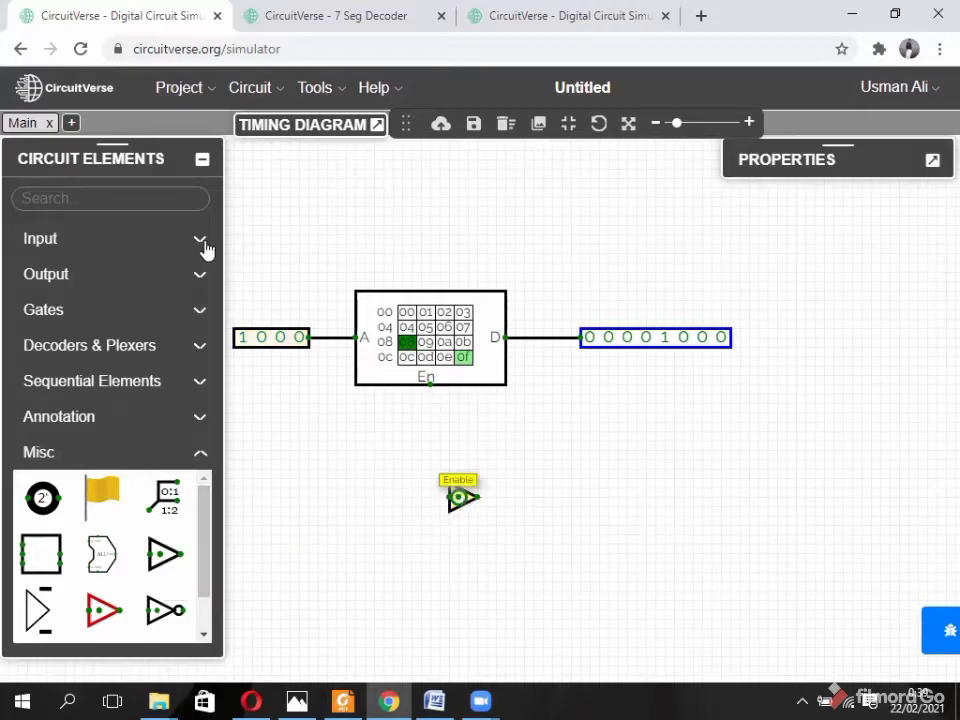
pyautogui.click(203, 162)
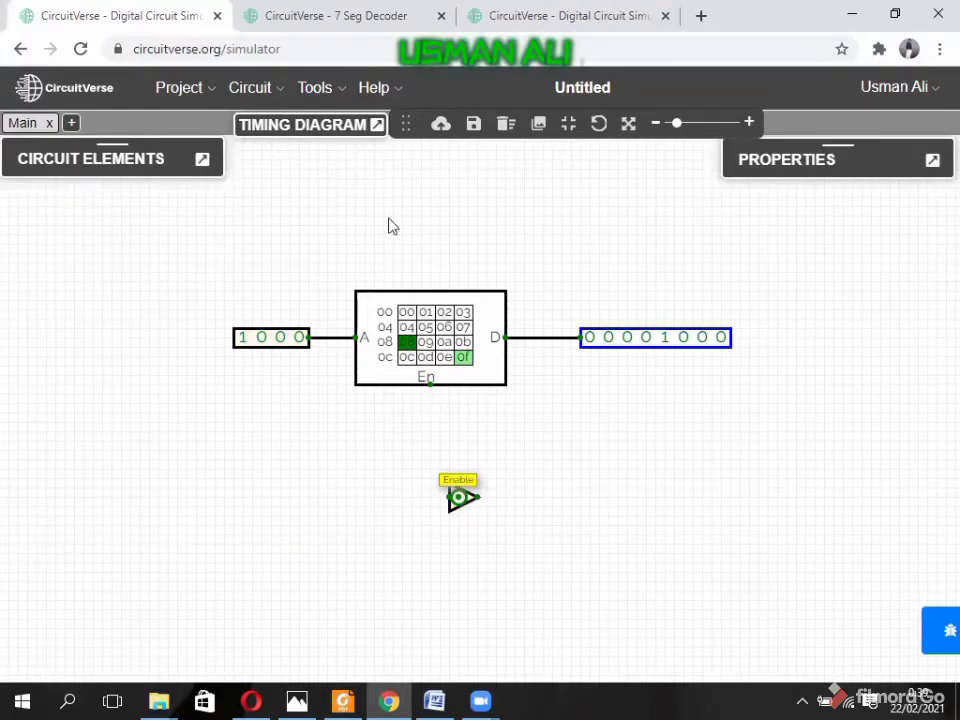
# Step: Replace the direct wire between the ROM's D pin and the 8-bit output with an in-line connection through the TriState
pyautogui.rightClick(551, 340)
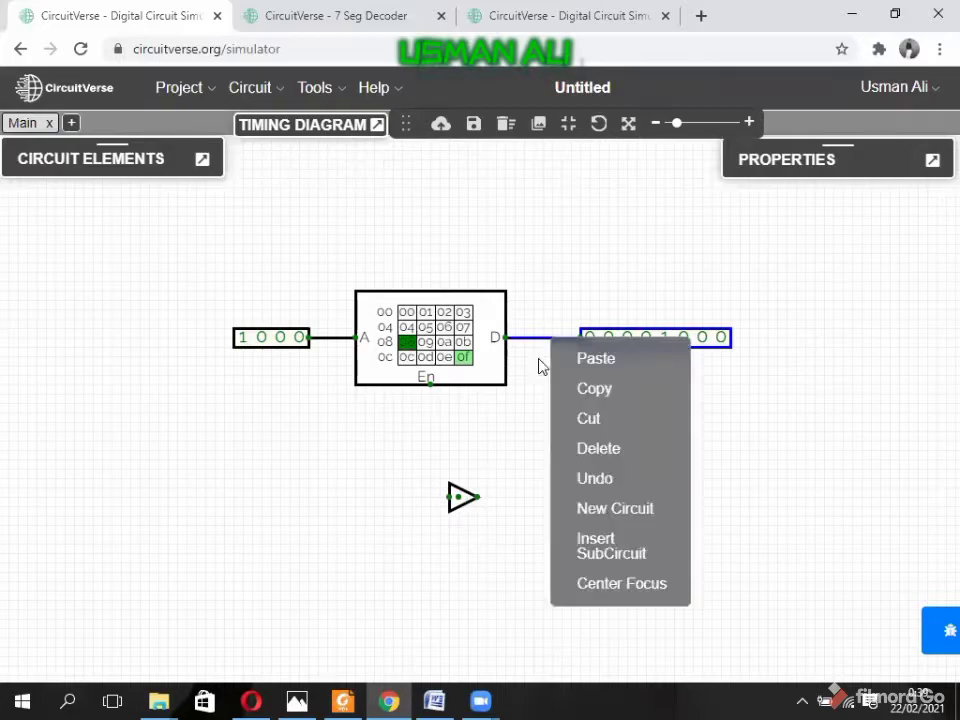
pyautogui.click(621, 455)
pyautogui.moveTo(658, 343); pyautogui.dragTo(688, 343)
pyautogui.moveTo(466, 500); pyautogui.dragTo(543, 337)
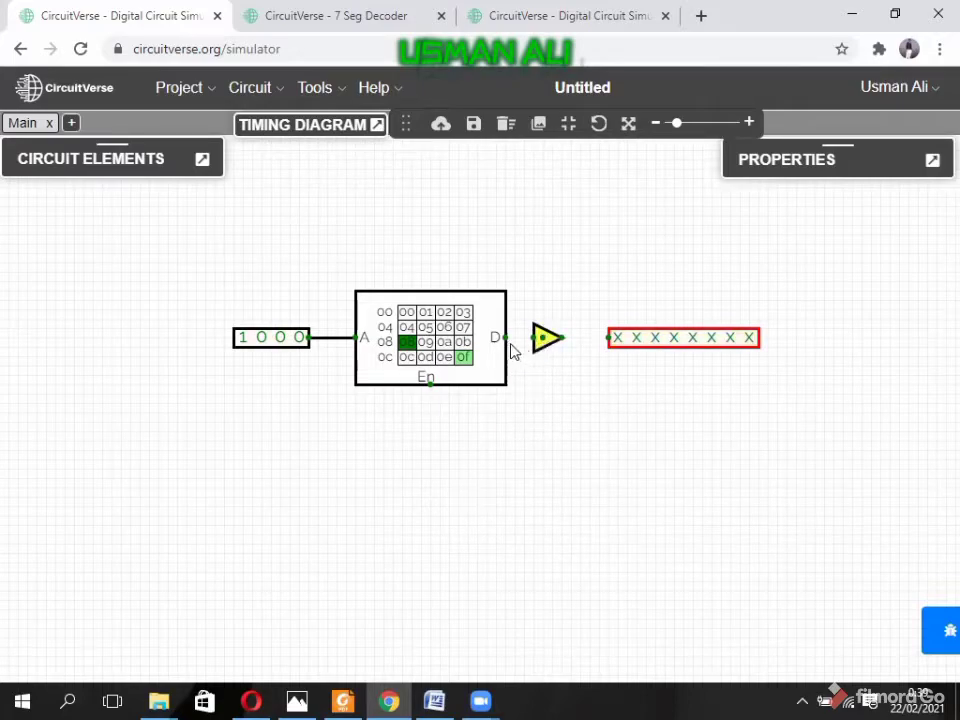
pyautogui.moveTo(506, 338); pyautogui.dragTo(608, 337)
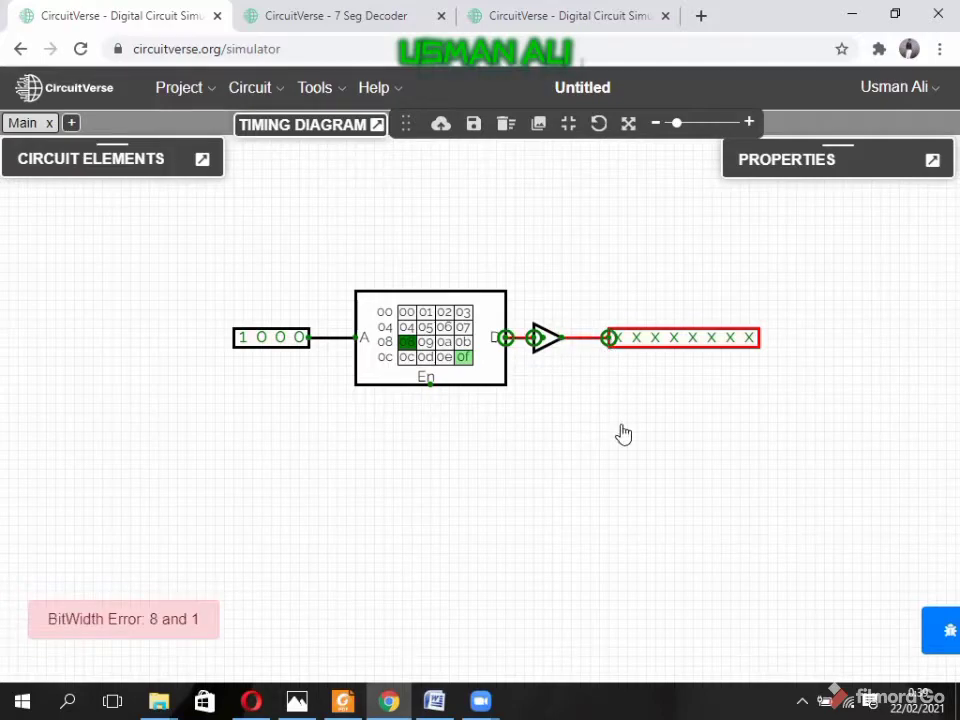
# Step: Place a one-bit input below the TriState and wire it to the TriState's Enable pin
pyautogui.click(202, 159)
pyautogui.click(66, 256)
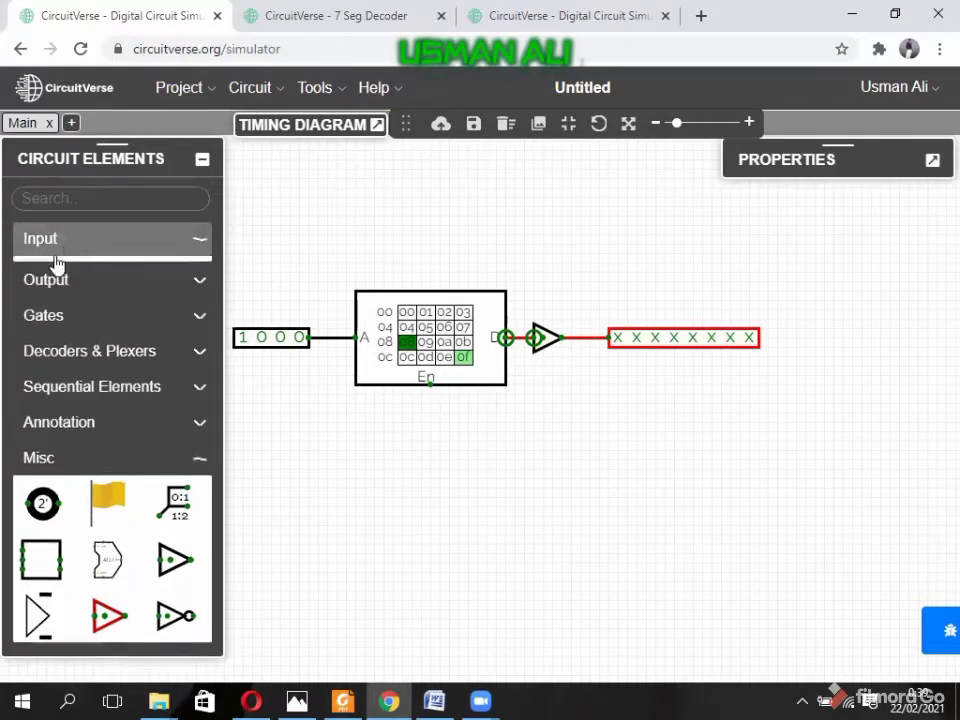
pyautogui.click(41, 285)
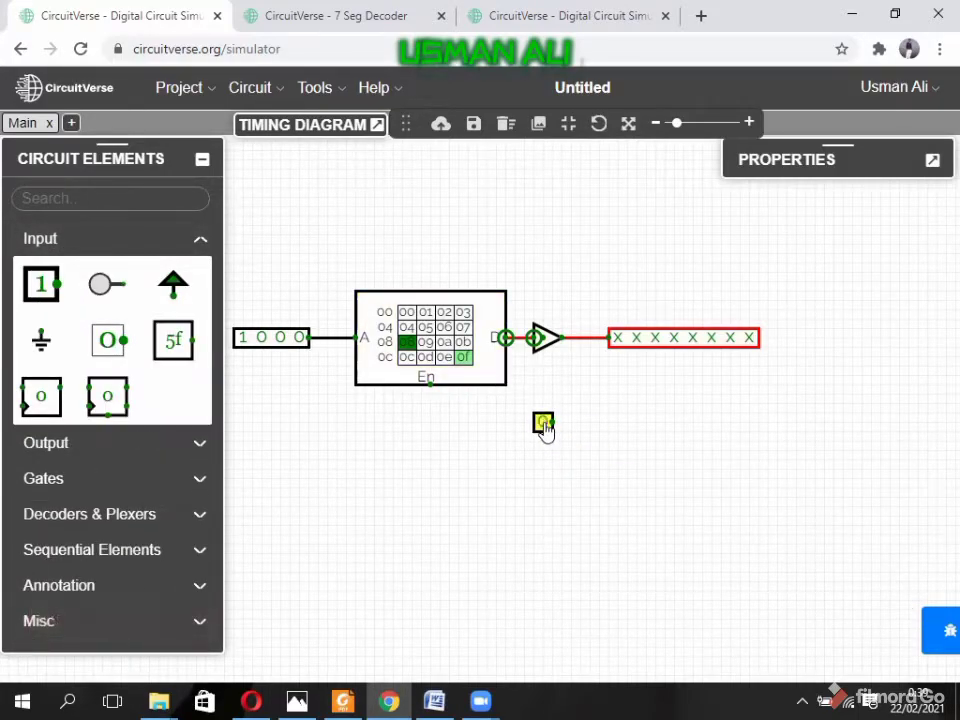
pyautogui.moveTo(542, 414); pyautogui.dragTo(540, 345)
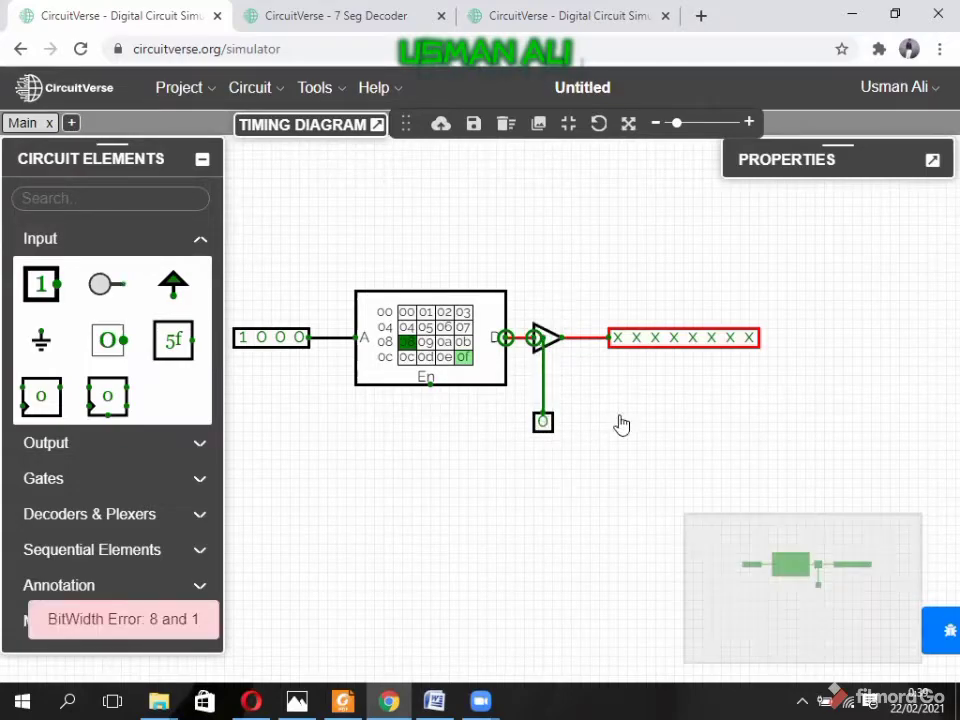
pyautogui.click(205, 157)
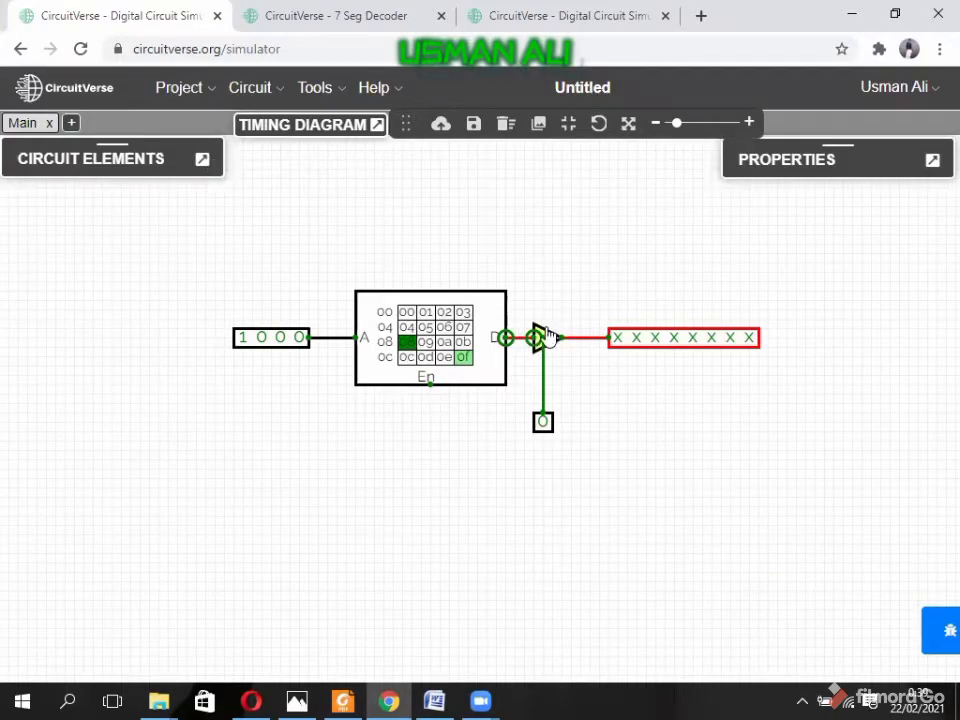
pyautogui.click(204, 168)
pyautogui.click(143, 623)
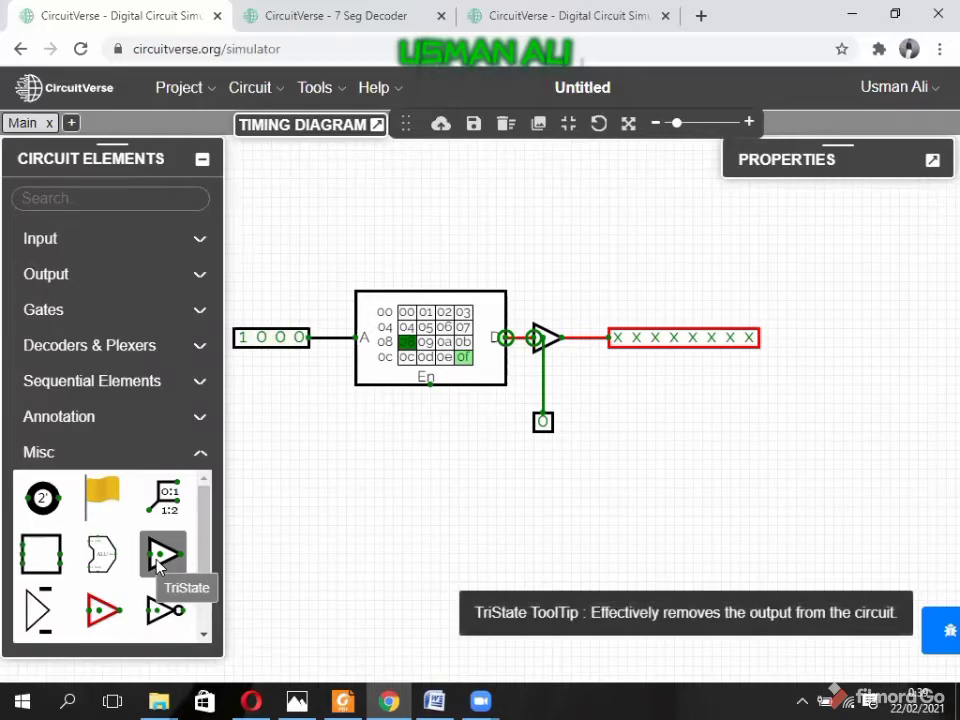
pyautogui.click(203, 166)
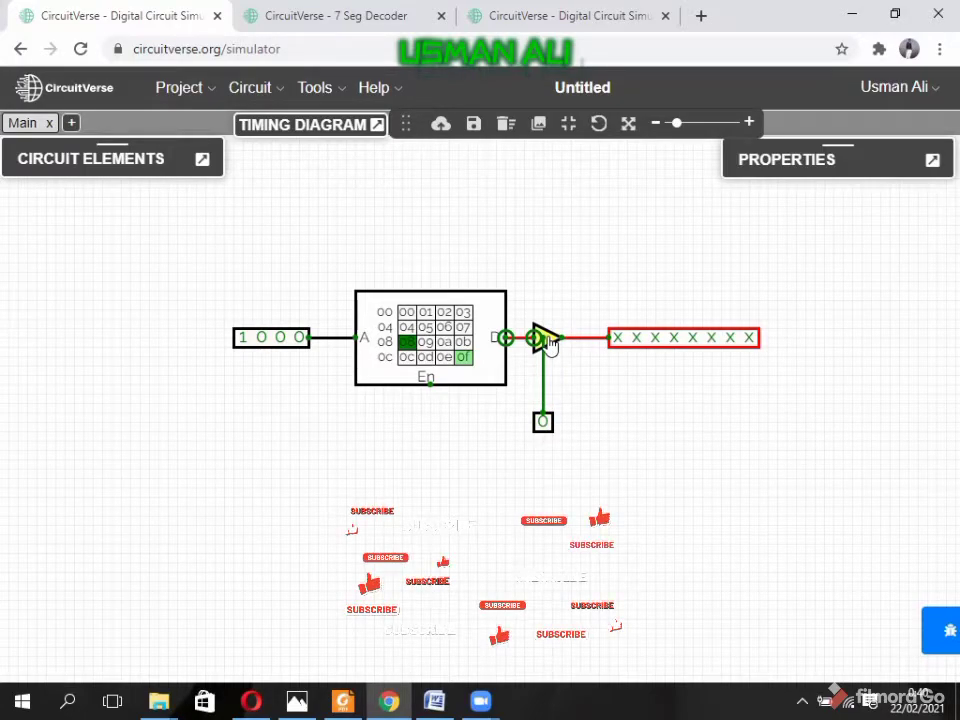
# Step: Set the BitWidth of the TriState between the ROM and the output to 8
pyautogui.click(933, 165)
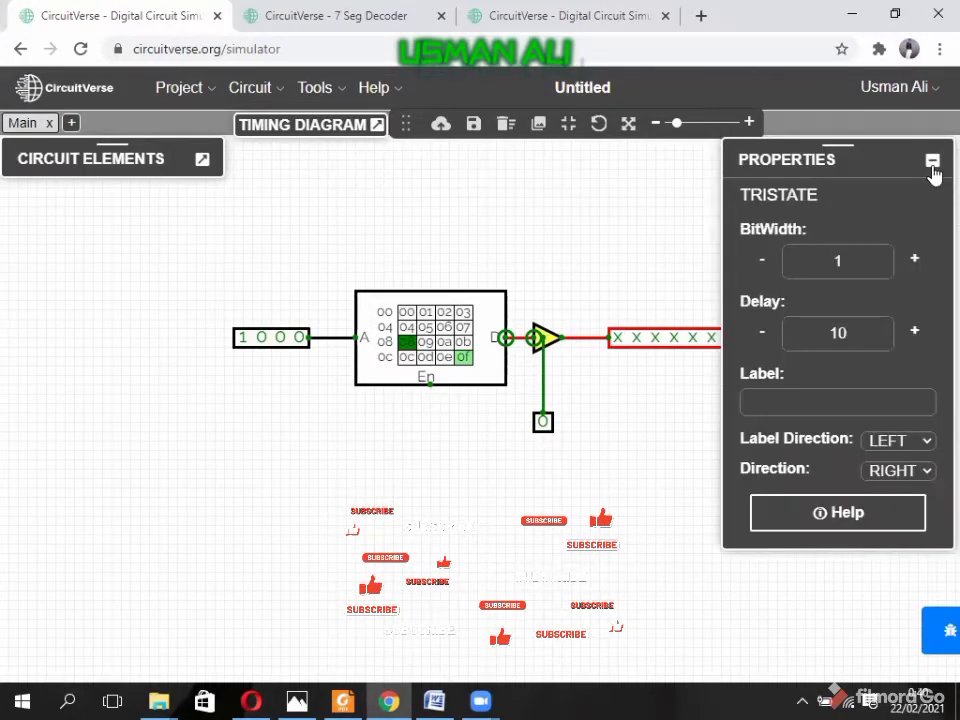
pyautogui.click(857, 258)
pyautogui.write('8')
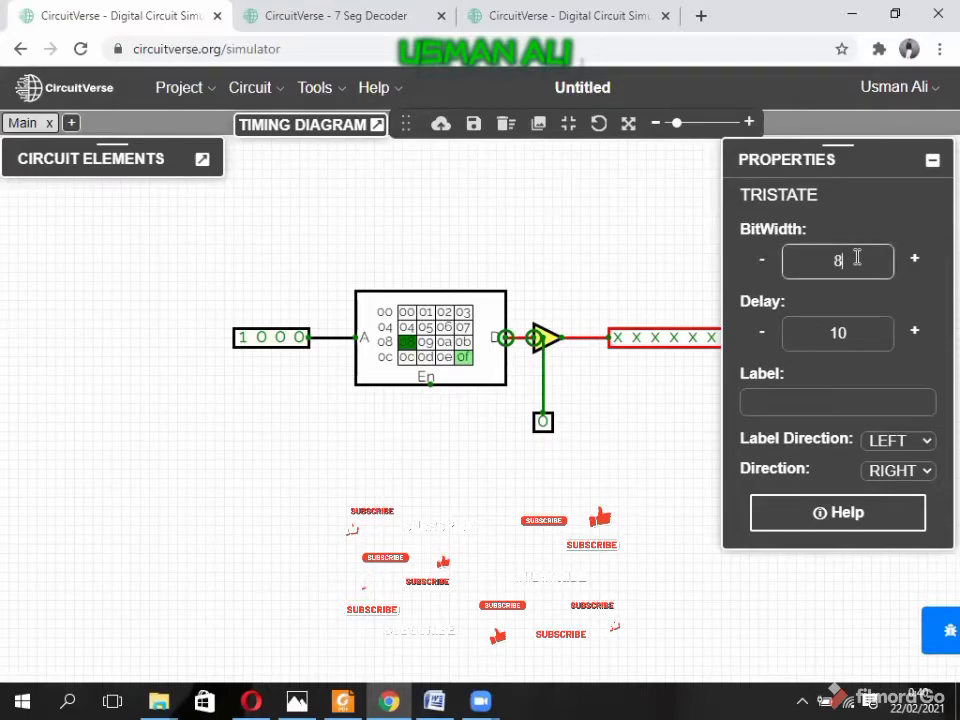
pyautogui.click(931, 162)
pyautogui.click(705, 340)
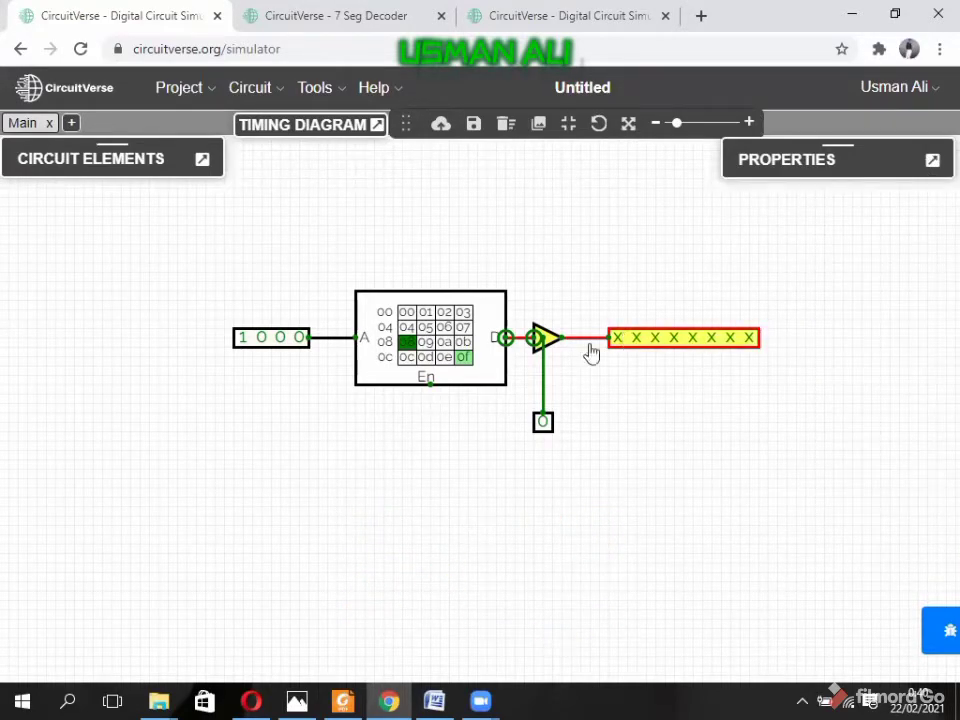
# Step: Toggle the TriState's enable input to 1 and back to 0, and recheck the TriState's BitWidth
pyautogui.click(544, 427)
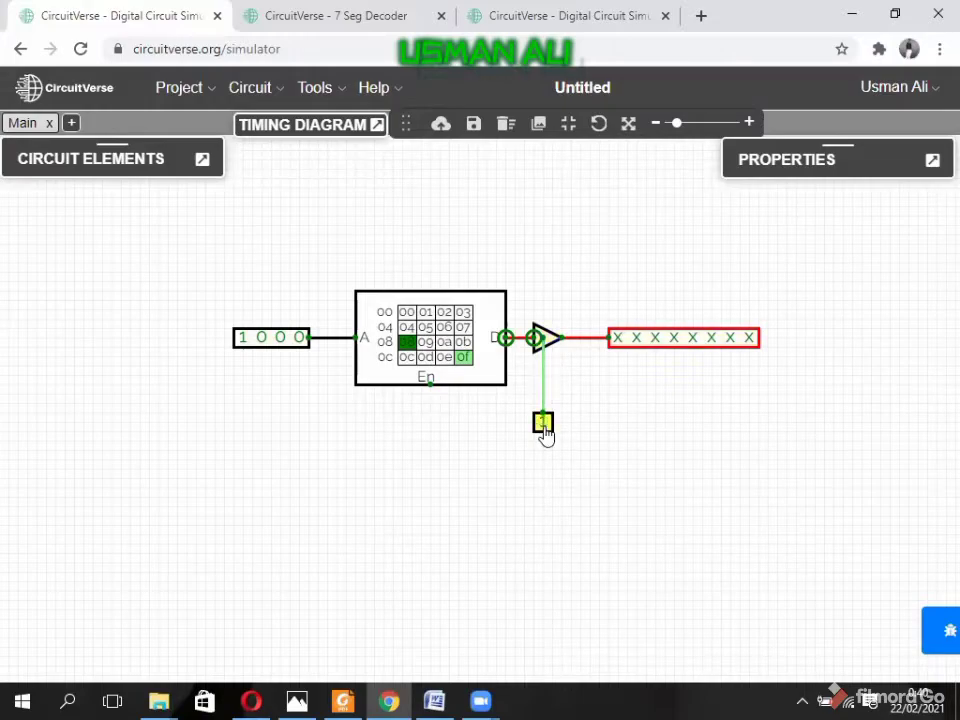
pyautogui.click(544, 427)
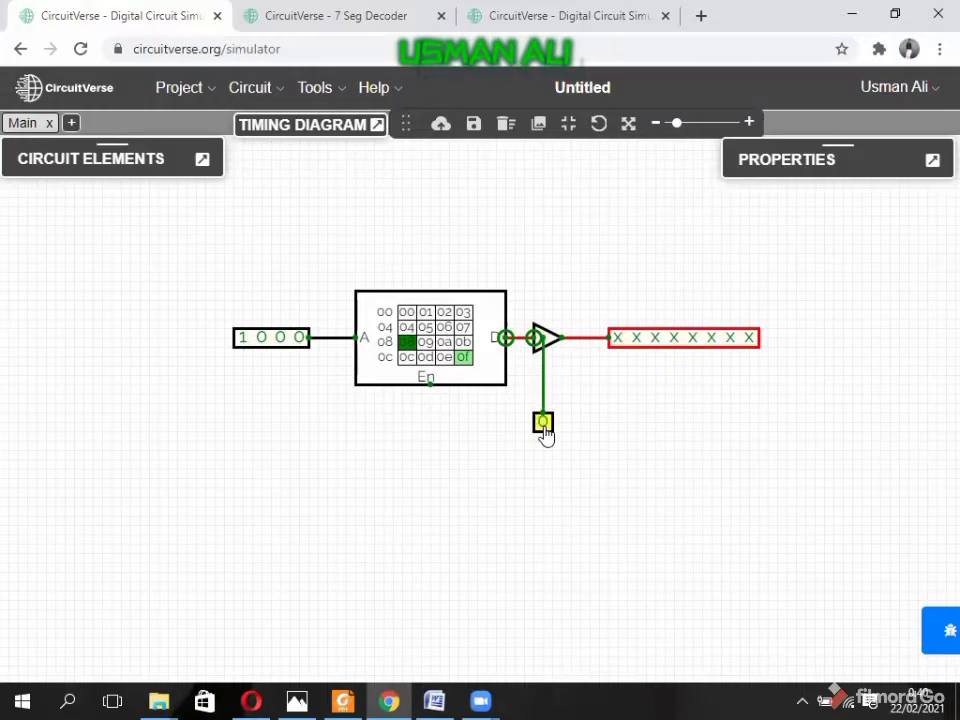
pyautogui.click(545, 339)
pyautogui.click(932, 161)
pyautogui.click(849, 259)
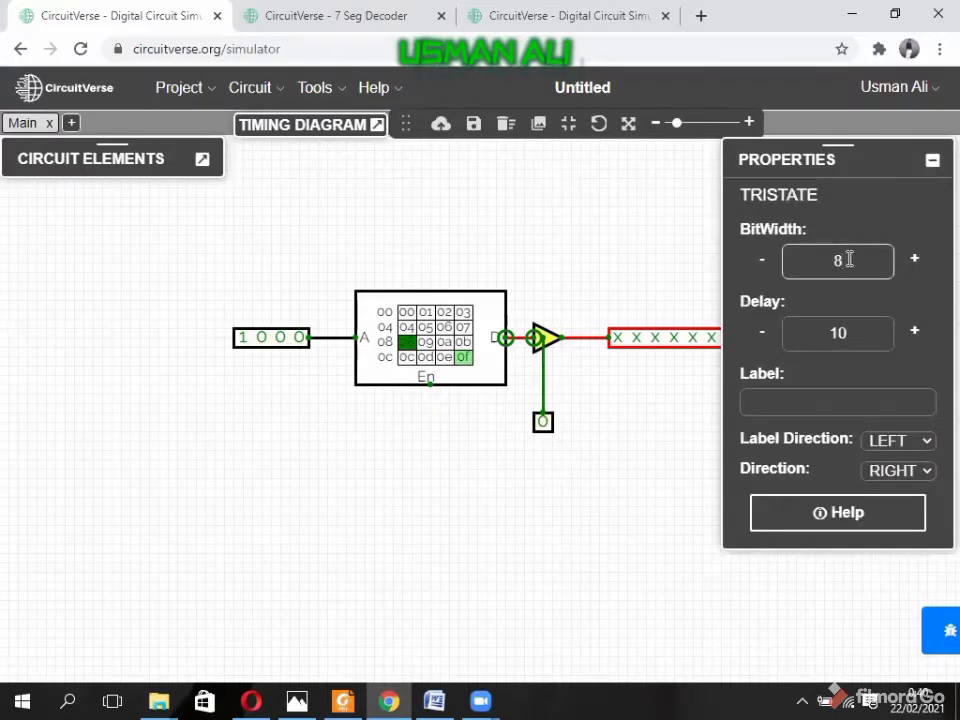
pyautogui.click(609, 245)
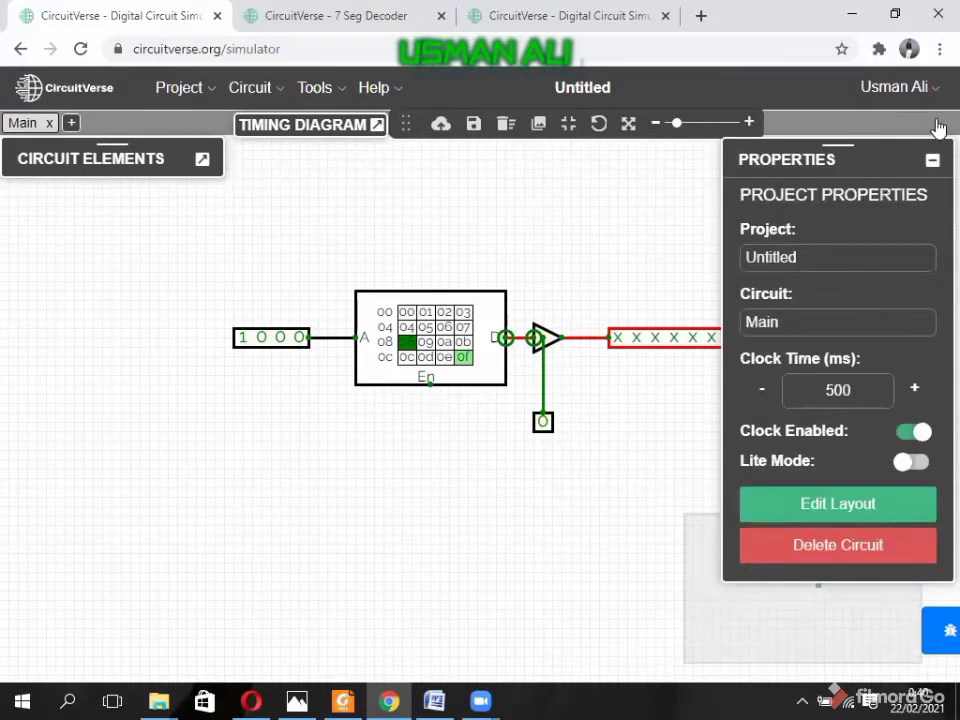
pyautogui.click(932, 160)
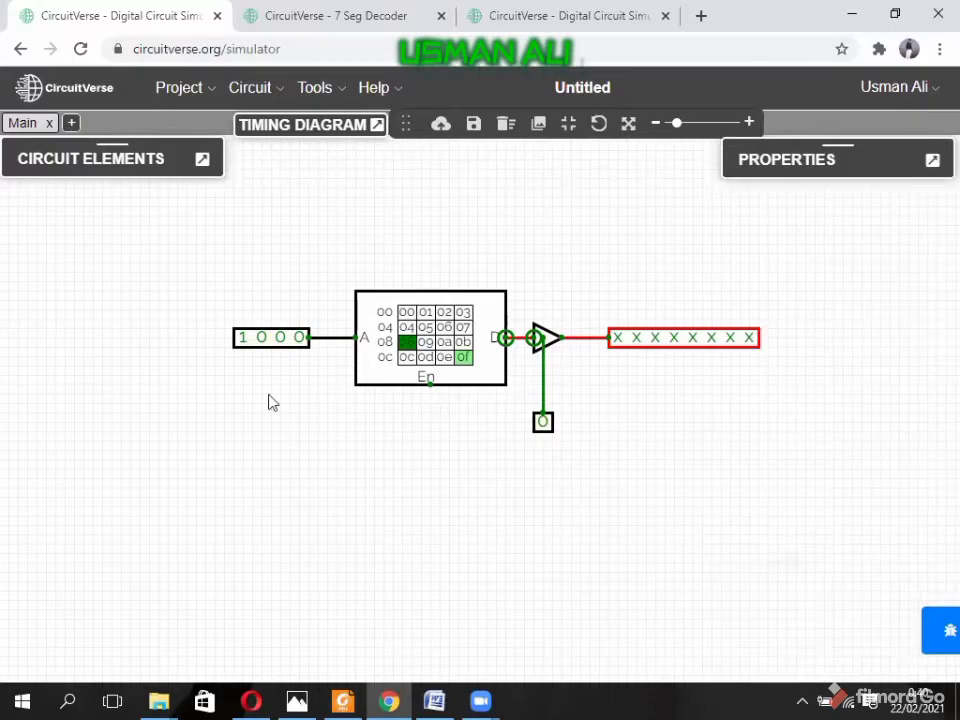
# Step: Switch the four-bit address input to 1010 and back to 1000, and toggle the enable input through 1 and 0 to 1
pyautogui.click(282, 340)
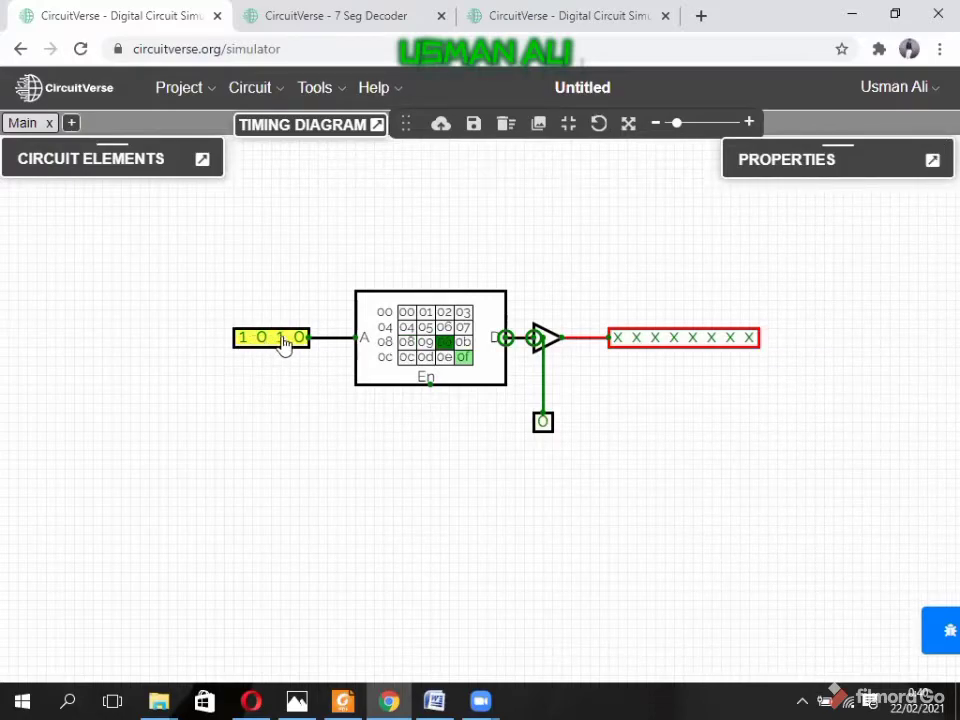
pyautogui.click(282, 340)
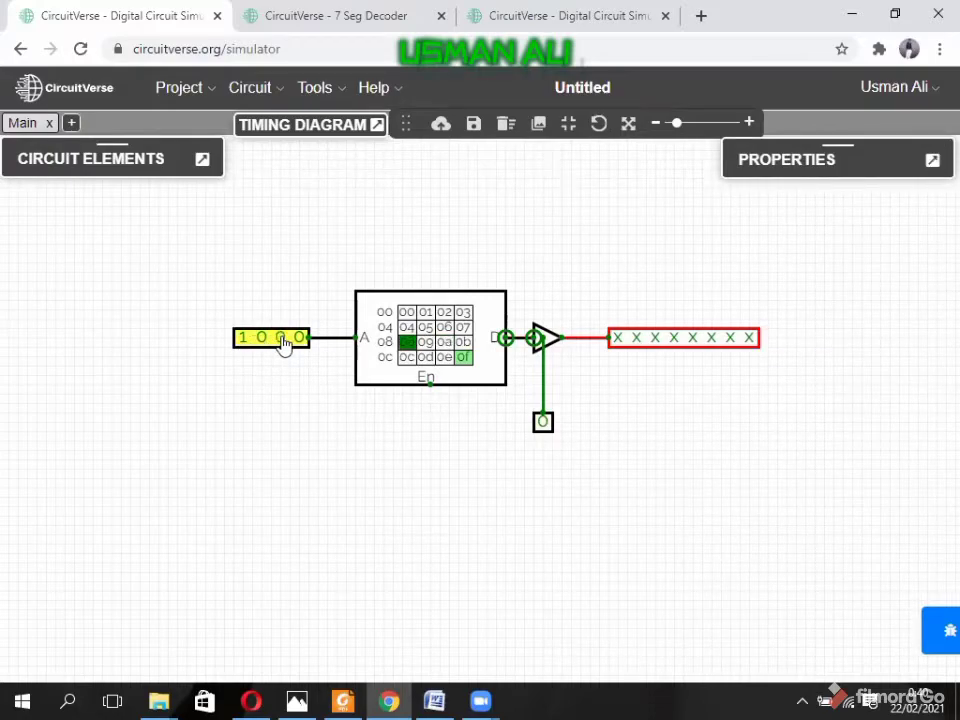
pyautogui.click(542, 424)
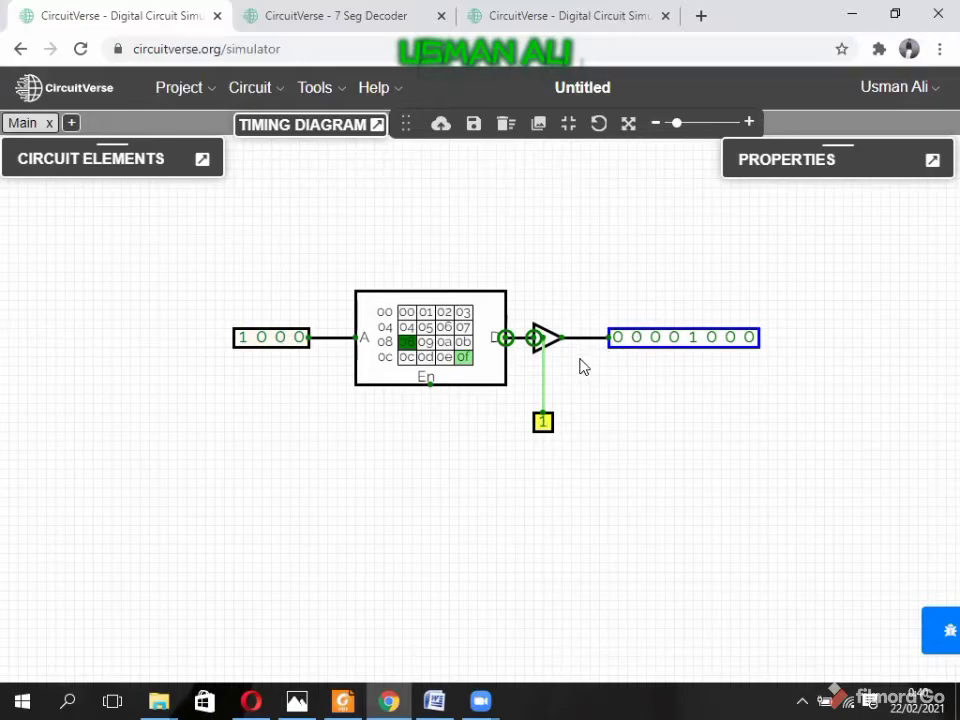
pyautogui.click(542, 424)
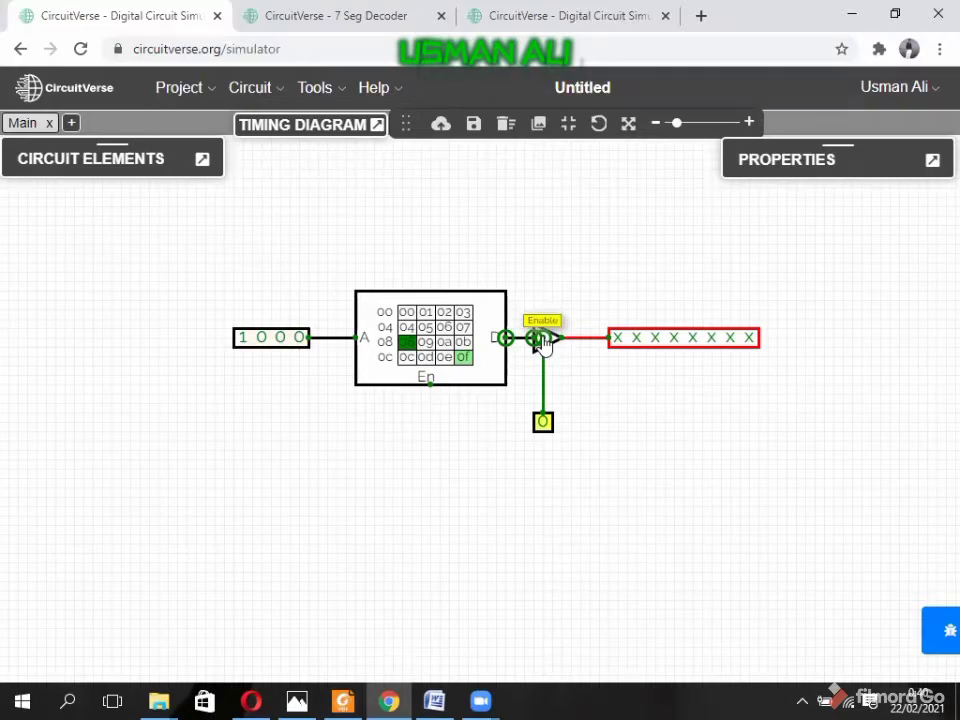
pyautogui.click(542, 422)
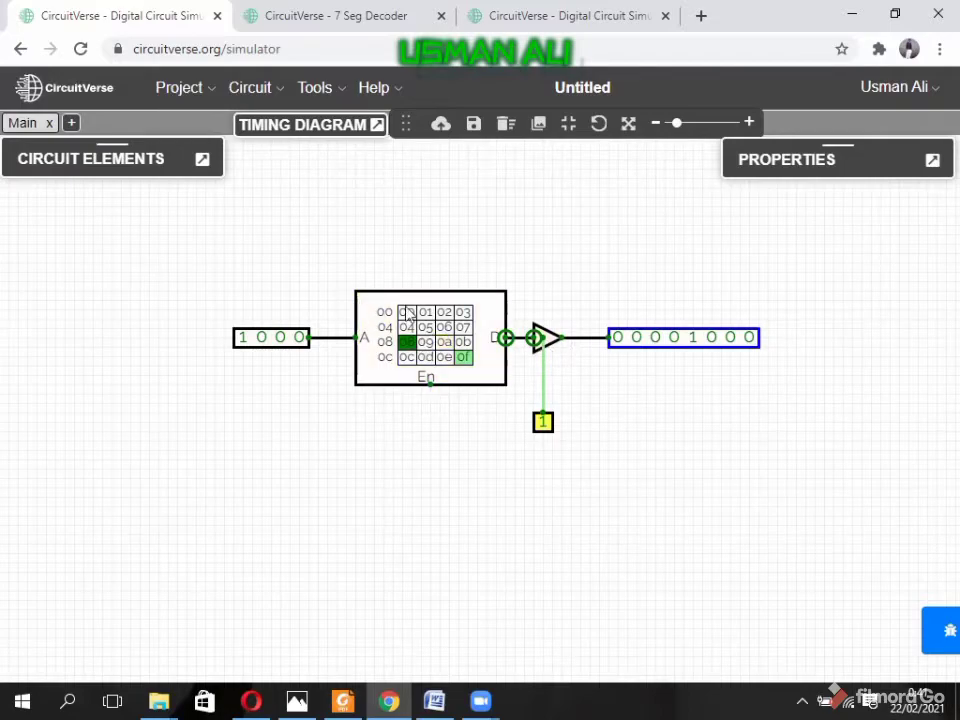
# Step: Consult the 7 Seg Decoder circuit, and back in the ROM circuit delete and redraw the wire from the four-bit input to the ROM's A pin
pyautogui.click(522, 14)
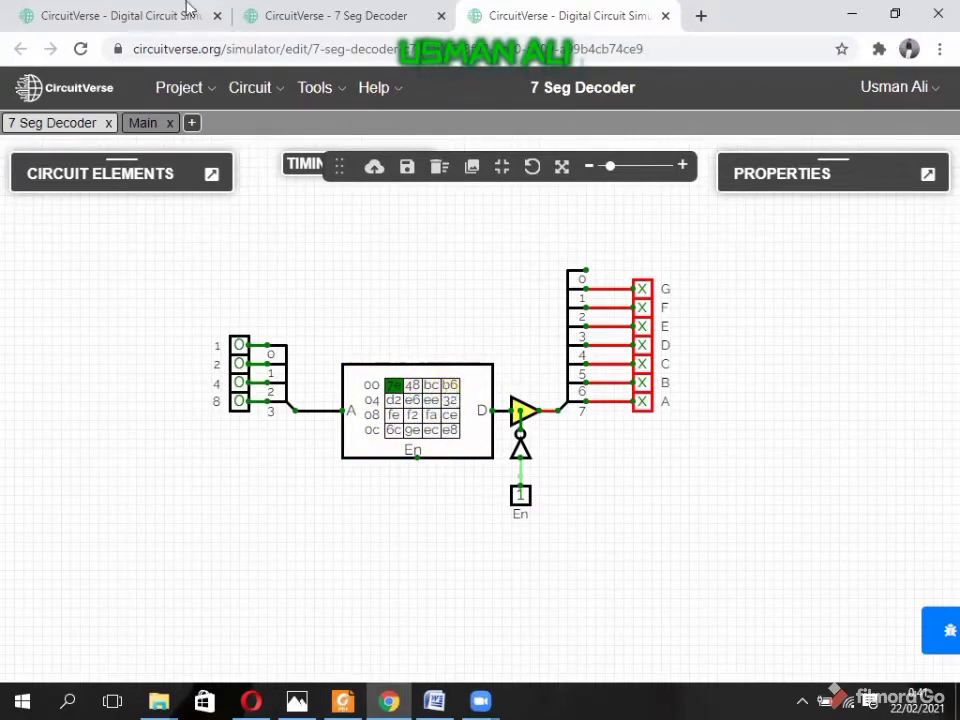
pyautogui.click(150, 15)
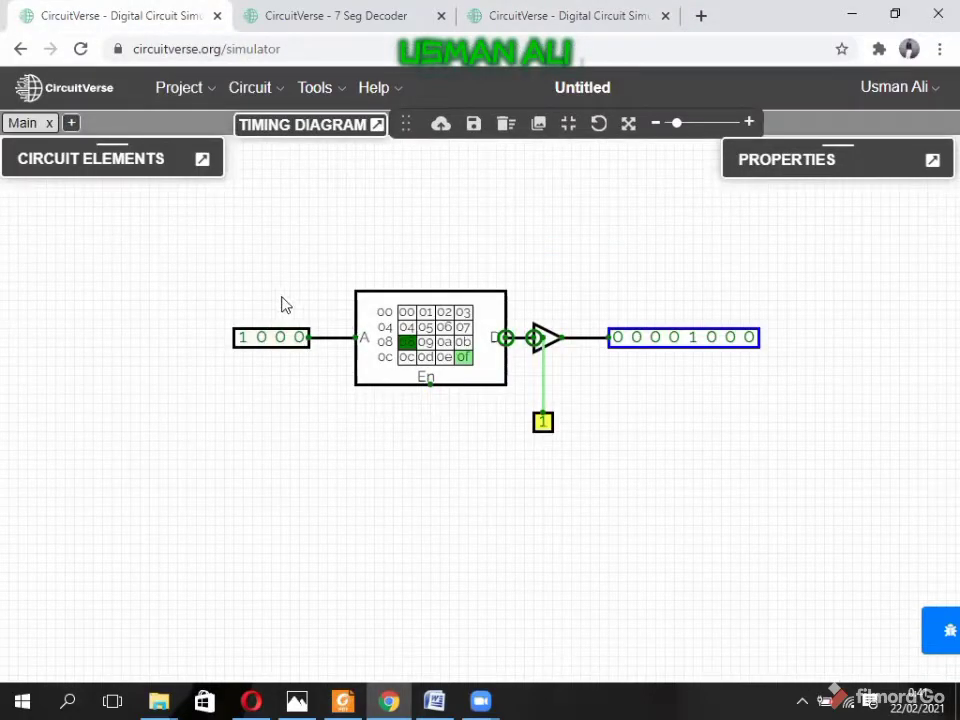
pyautogui.rightClick(325, 337)
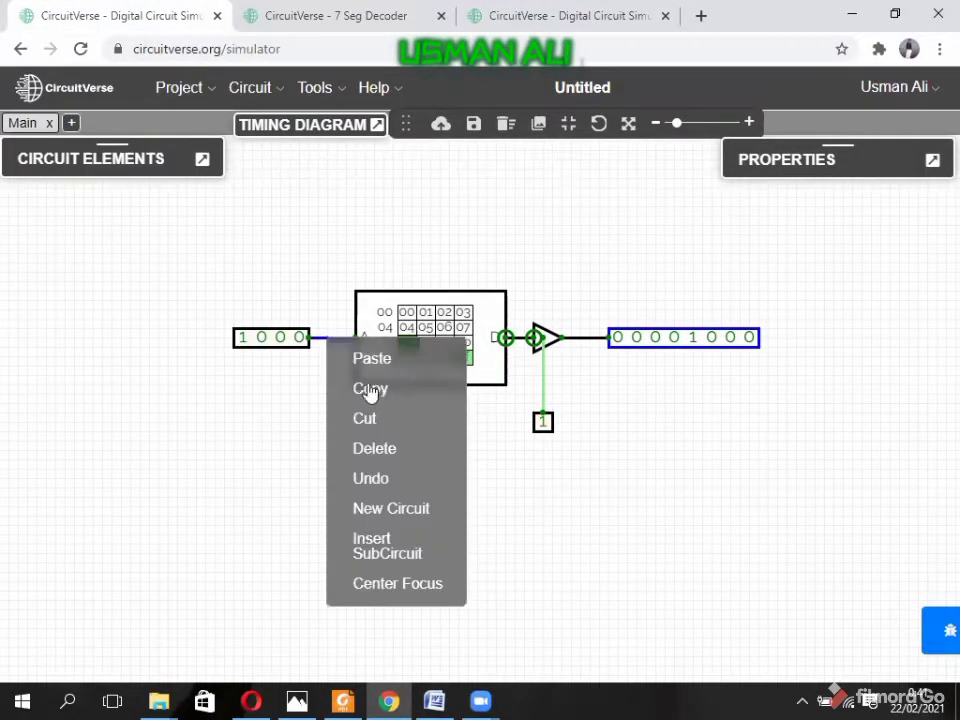
pyautogui.click(411, 459)
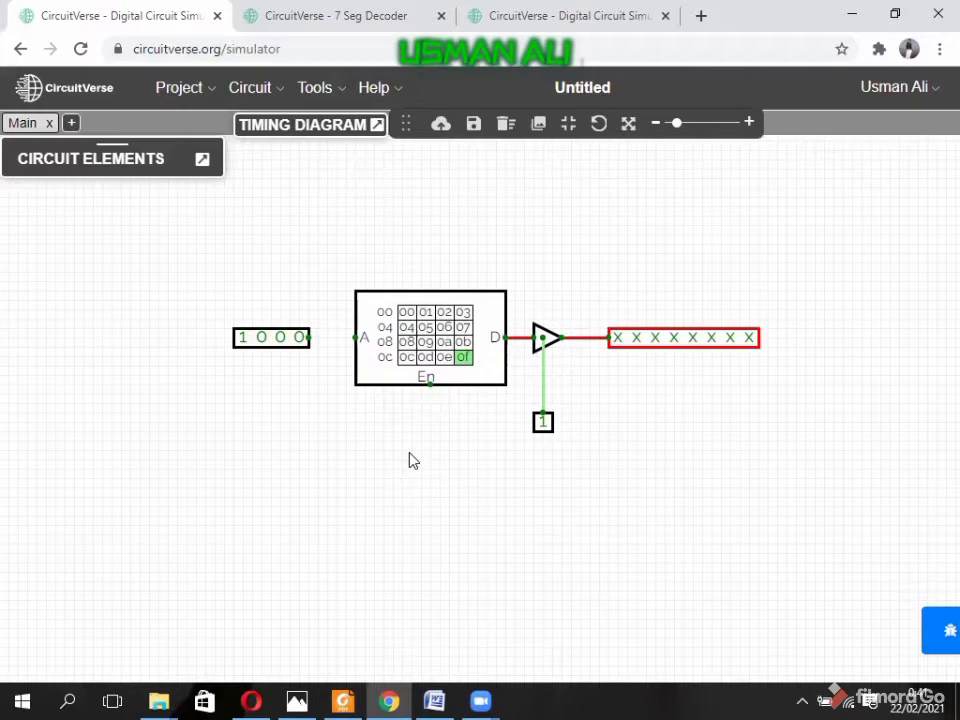
pyautogui.moveTo(377, 266); pyautogui.dragTo(617, 248)
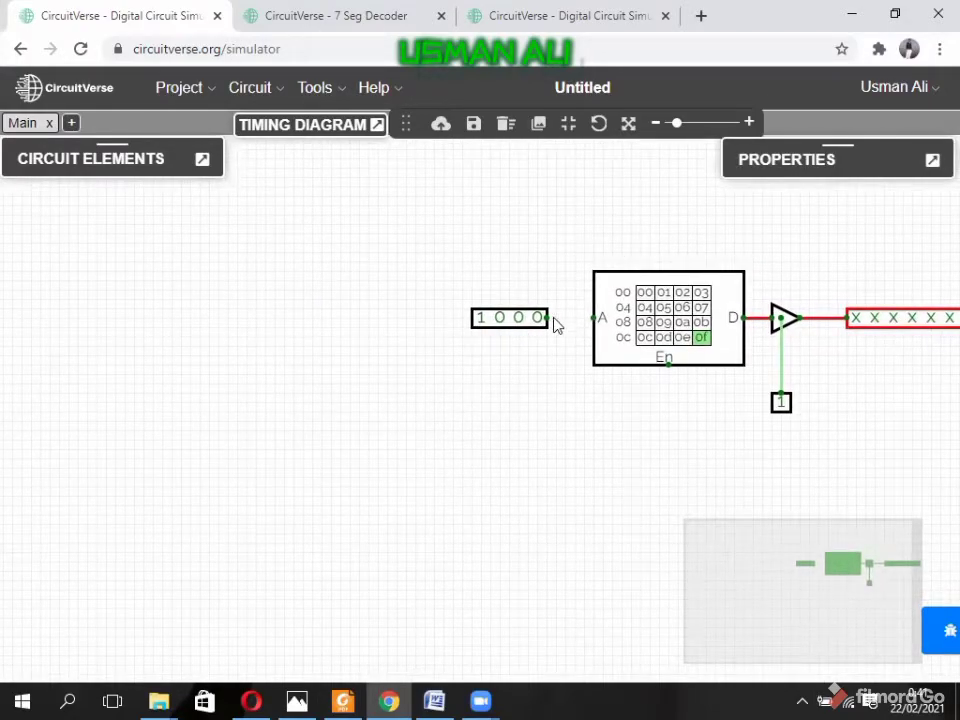
pyautogui.moveTo(547, 318); pyautogui.dragTo(596, 318)
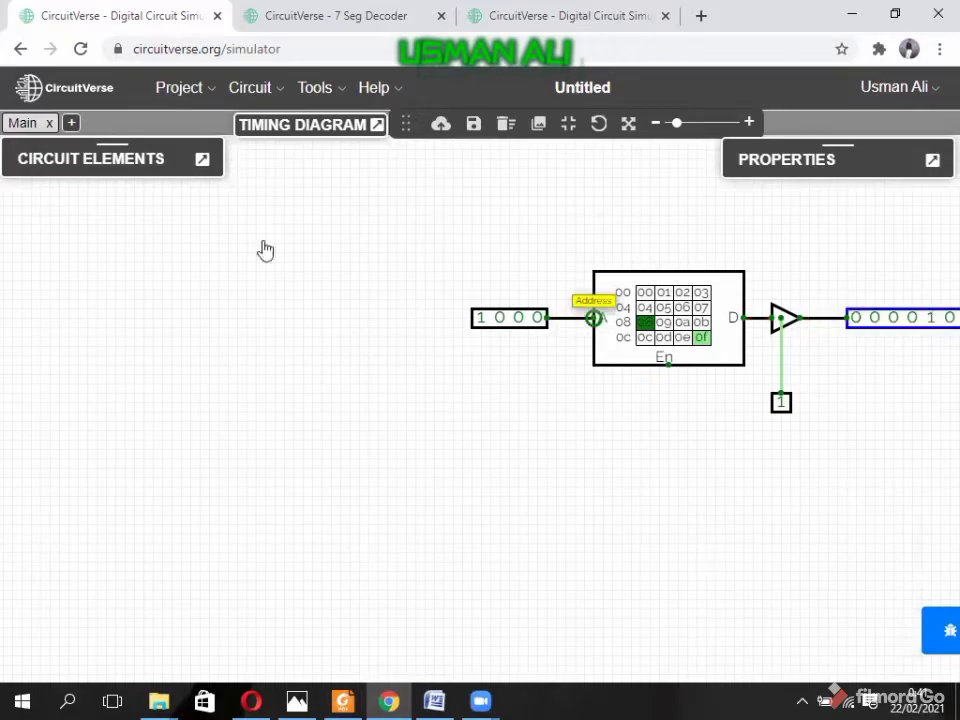
# Step: Place four one-bit inputs stacked in a vertical column in the empty area to the left of the existing four-bit input
pyautogui.click(201, 164)
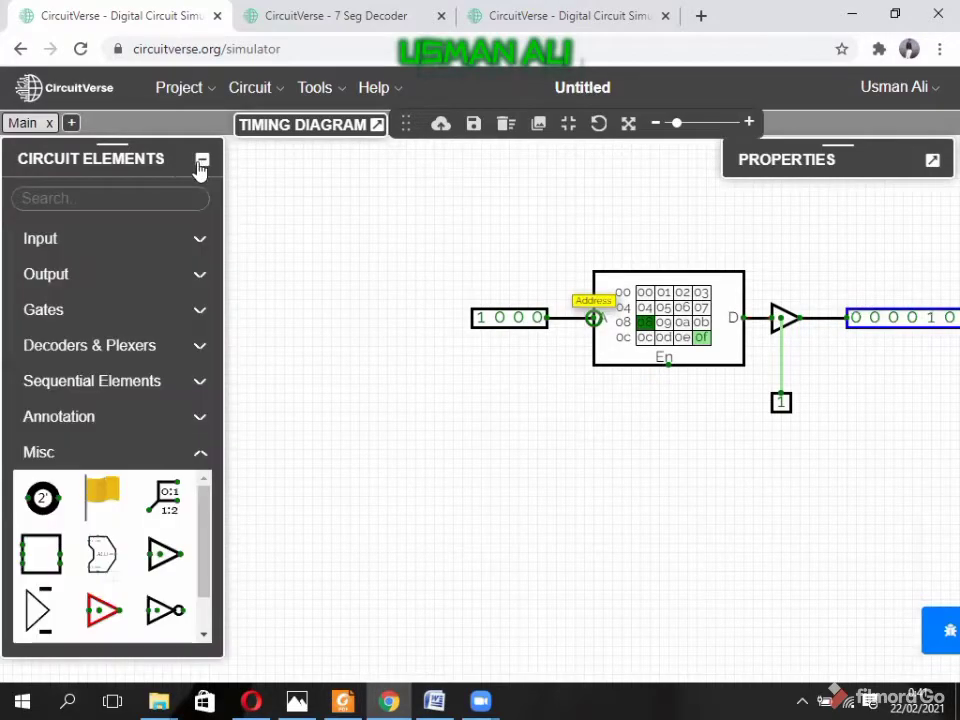
pyautogui.click(58, 242)
pyautogui.moveTo(41, 284); pyautogui.dragTo(250, 223)
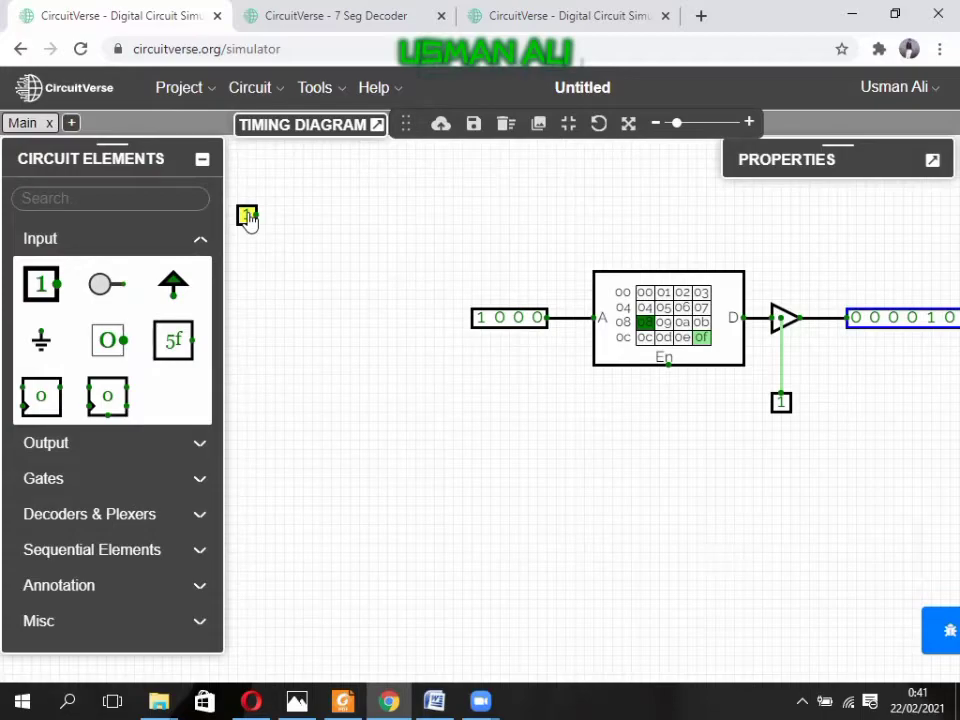
pyautogui.click(40, 284)
pyautogui.moveTo(240, 232)
pyautogui.mouseDown()
pyautogui.moveTo(248, 264)
pyautogui.moveTo(246, 245)
pyautogui.mouseUp()
pyautogui.click(246, 237)
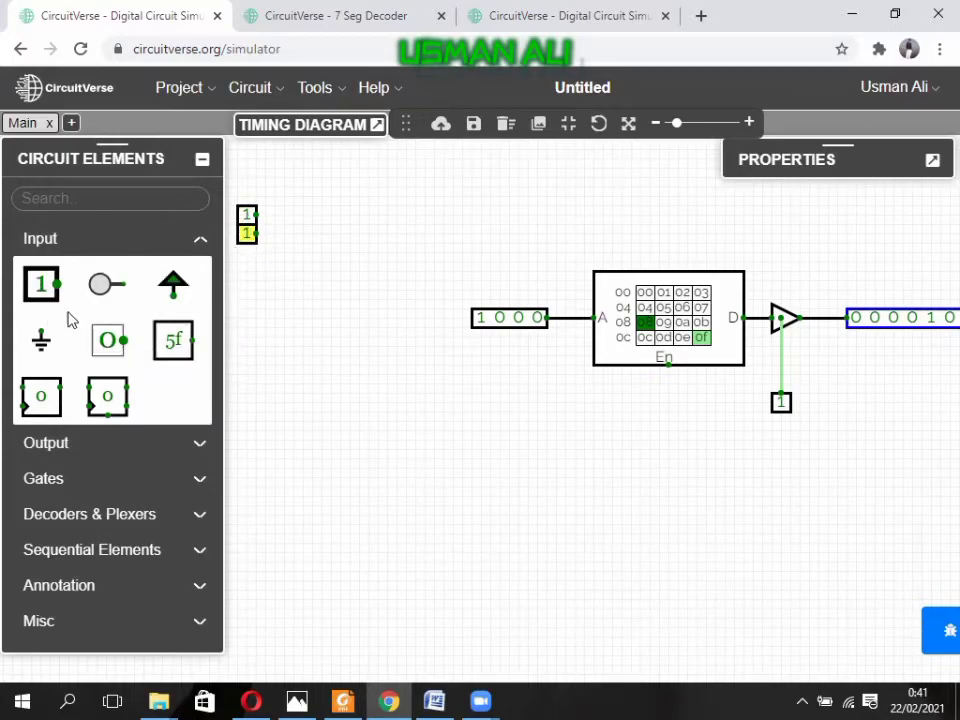
pyautogui.click(40, 284)
pyautogui.moveTo(256, 262)
pyautogui.mouseDown()
pyautogui.moveTo(286, 233)
pyautogui.moveTo(251, 270)
pyautogui.moveTo(251, 262)
pyautogui.mouseUp()
pyautogui.click(247, 256)
pyautogui.click(42, 287)
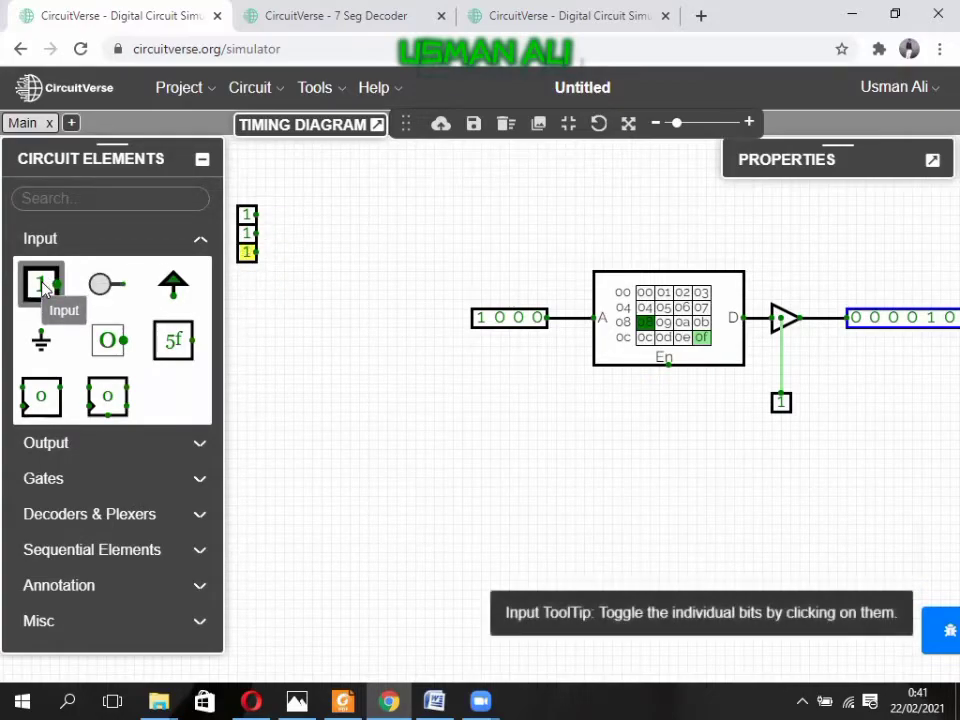
pyautogui.click(247, 272)
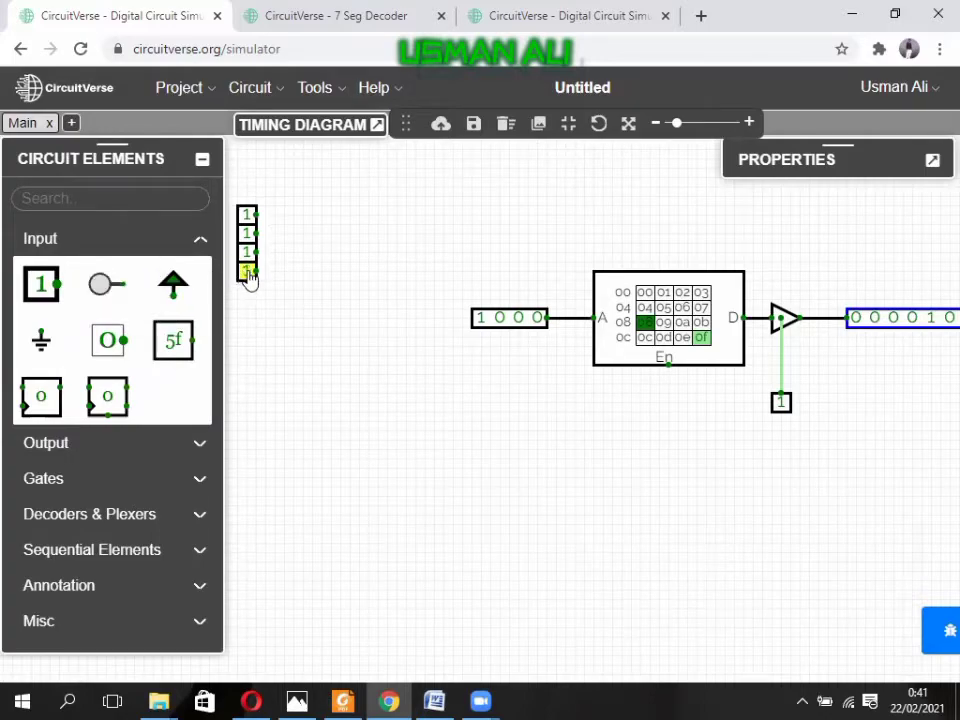
pyautogui.click(202, 162)
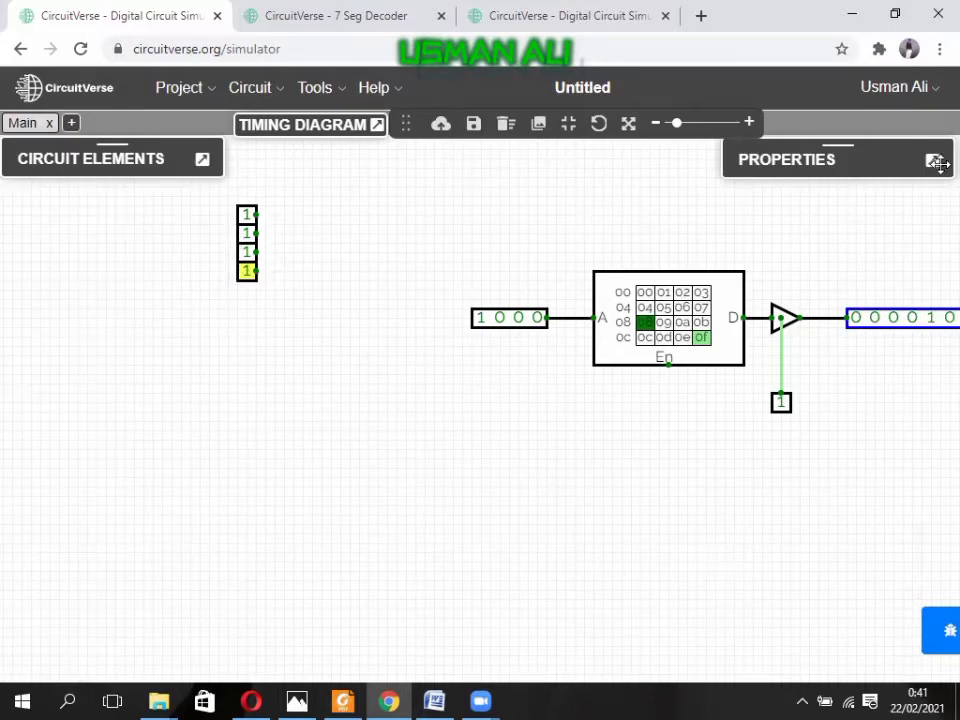
# Step: Set the BitWidth of the bottom and top inputs in the new column to 8
pyautogui.click(935, 162)
pyautogui.click(857, 269)
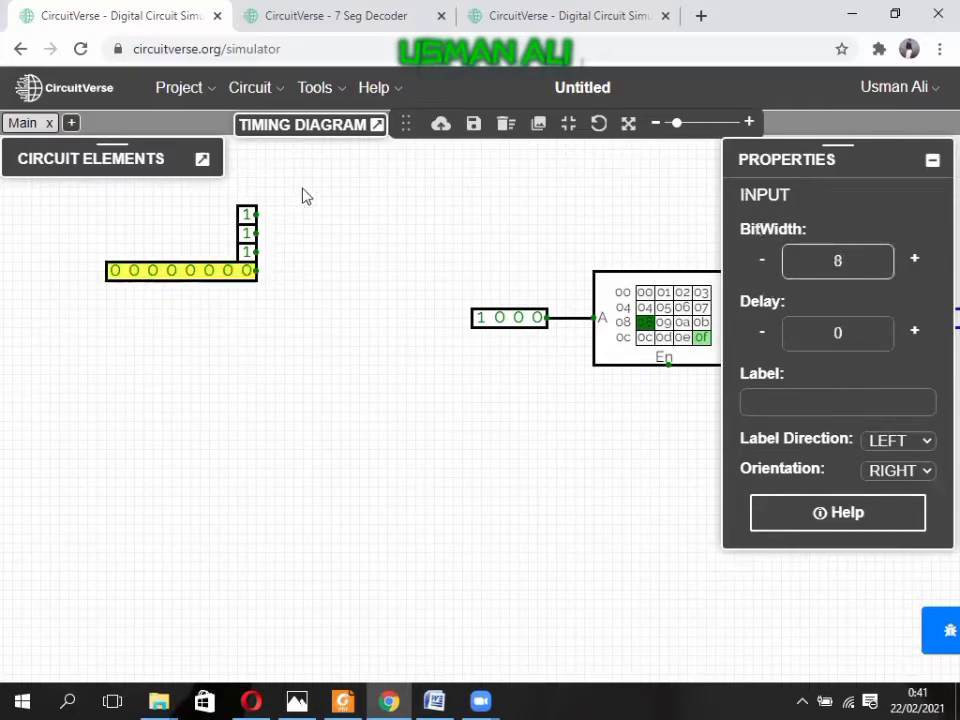
pyautogui.click(246, 218)
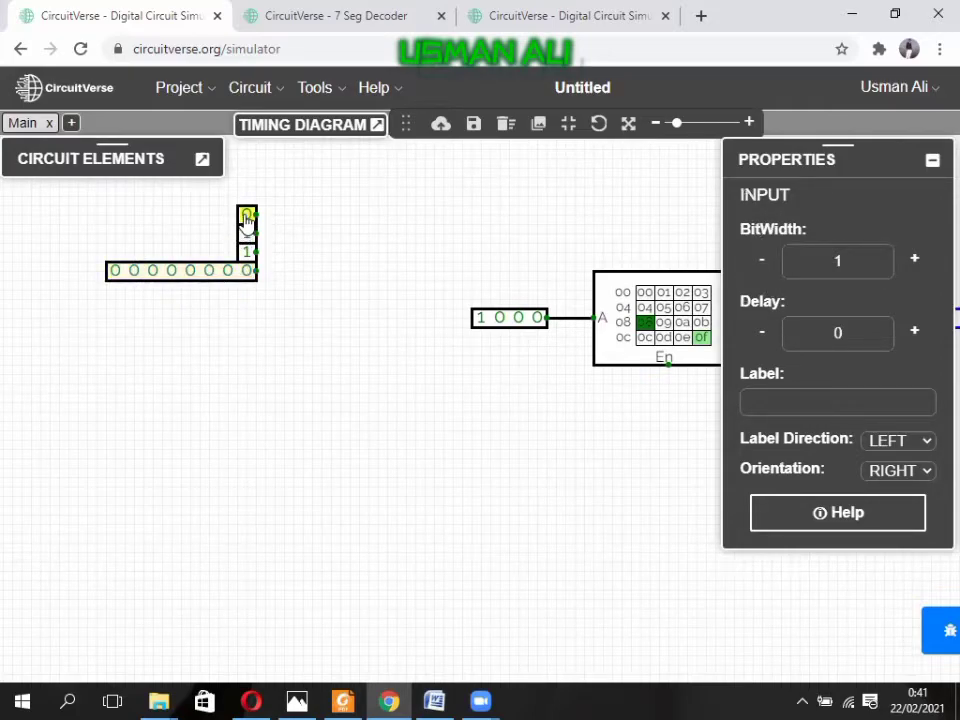
pyautogui.click(866, 267)
pyautogui.press('BackSpace')
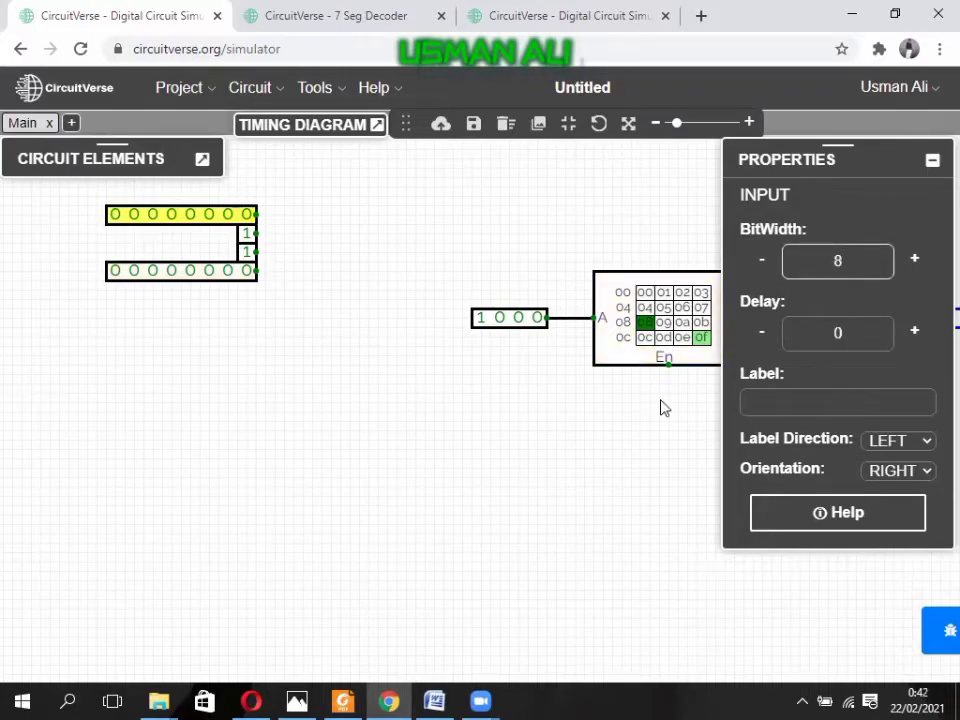
pyautogui.click(544, 392)
pyautogui.moveTo(544, 392); pyautogui.dragTo(373, 377)
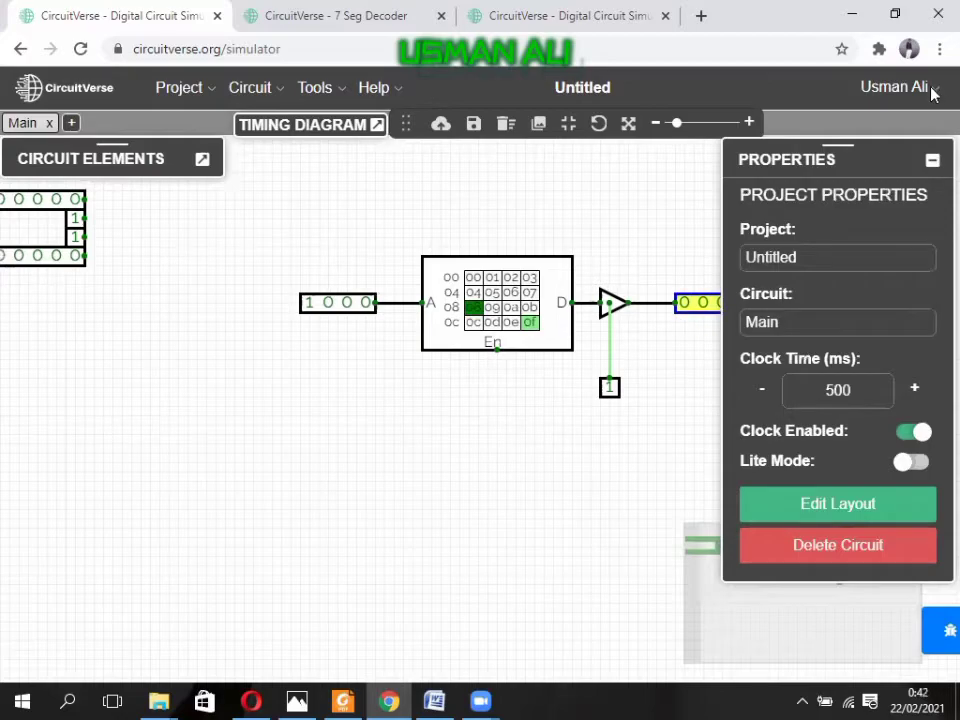
# Step: Set the BitWidth of the two middle inputs in the new column to 8
pyautogui.click(931, 163)
pyautogui.moveTo(236, 407); pyautogui.dragTo(575, 437)
pyautogui.click(428, 259)
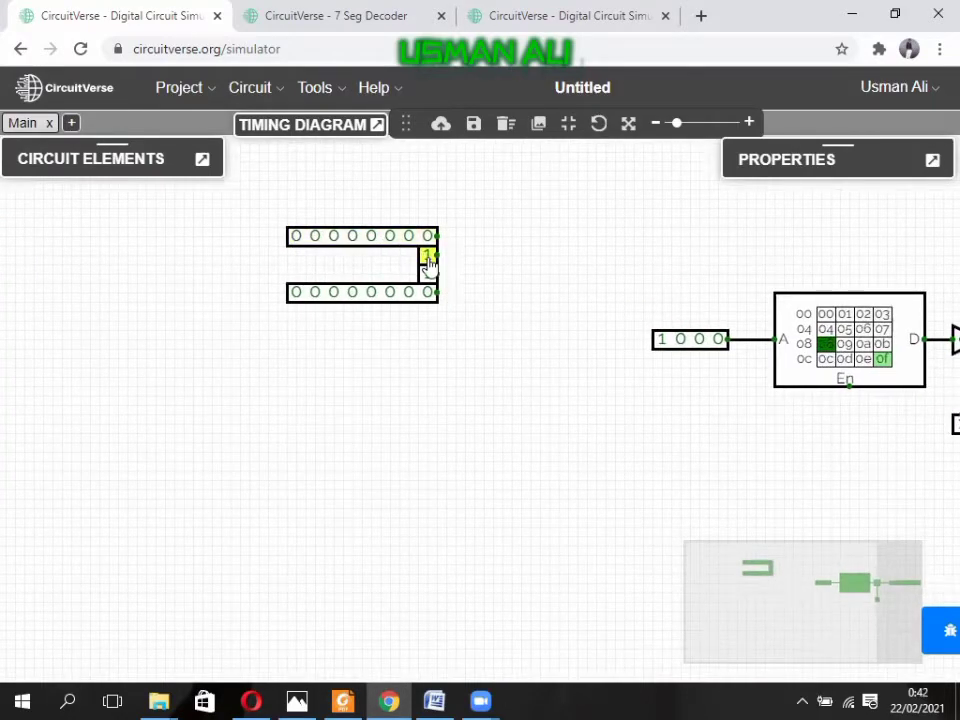
pyautogui.click(932, 162)
pyautogui.doubleClick(858, 261)
pyautogui.write('8')
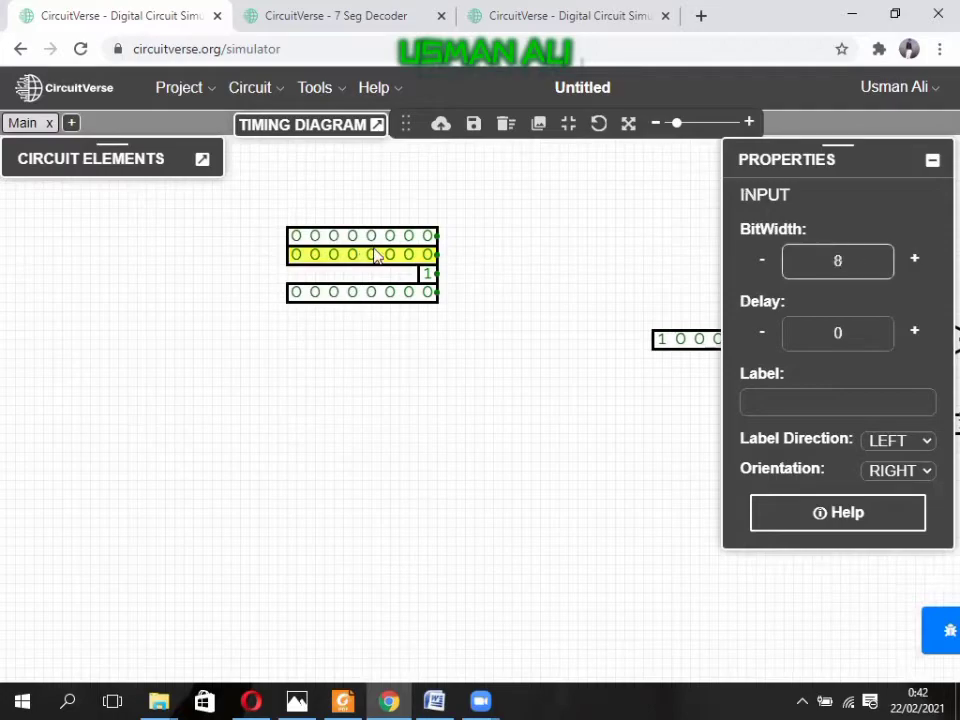
pyautogui.click(428, 279)
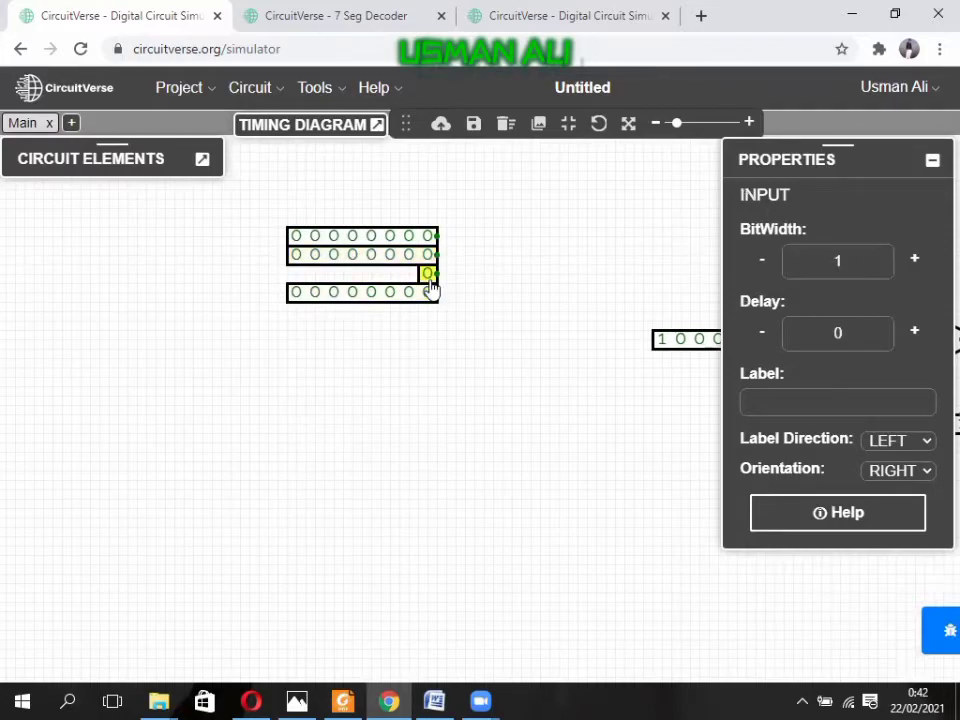
pyautogui.click(862, 261)
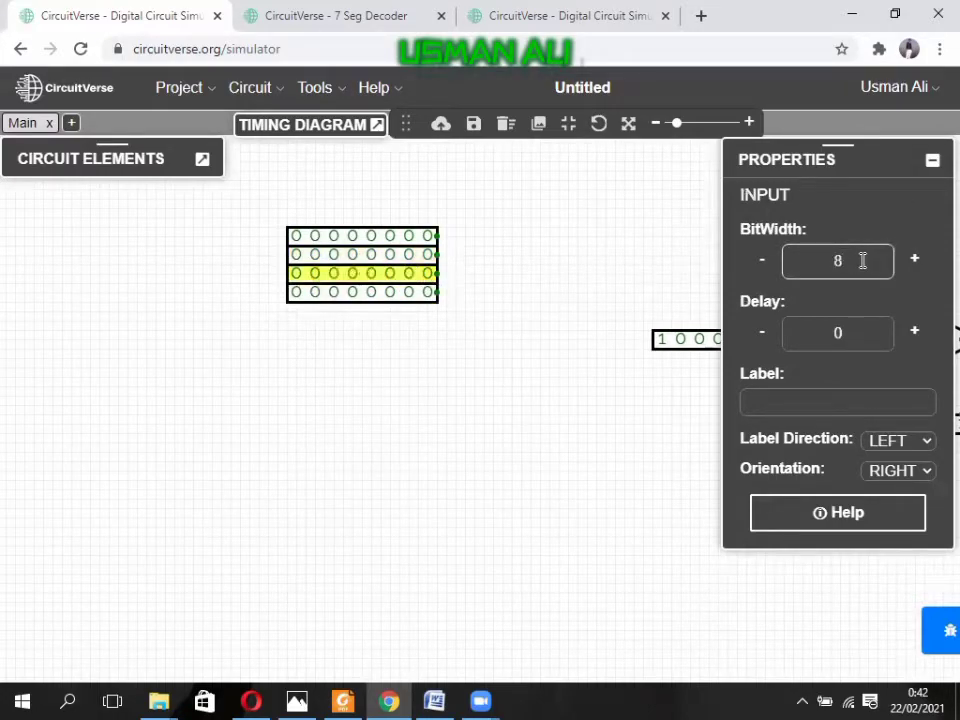
pyautogui.click(932, 163)
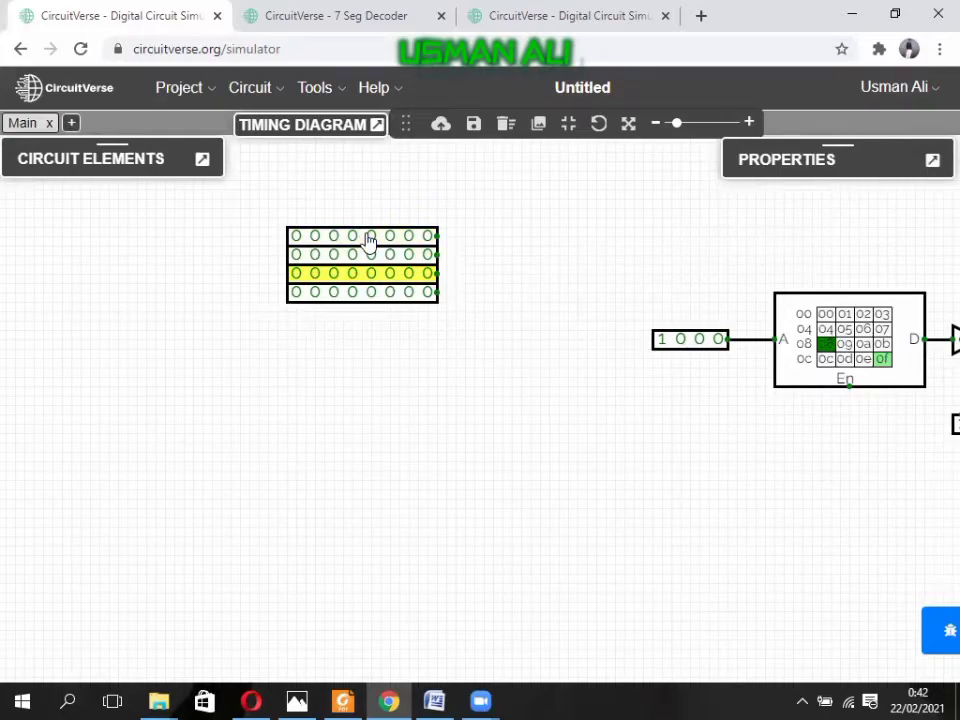
# Step: Duplicate the four 8-bit inputs and stack the copies directly below the originals to form a column of eight
pyautogui.click(369, 237)
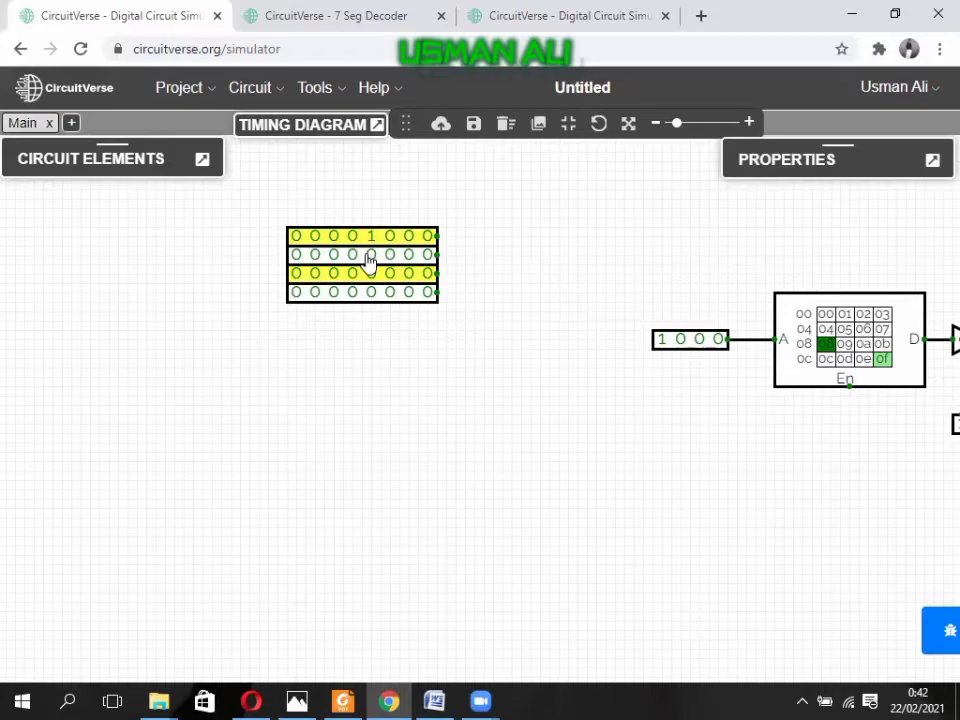
pyautogui.click(369, 256)
pyautogui.click(370, 292)
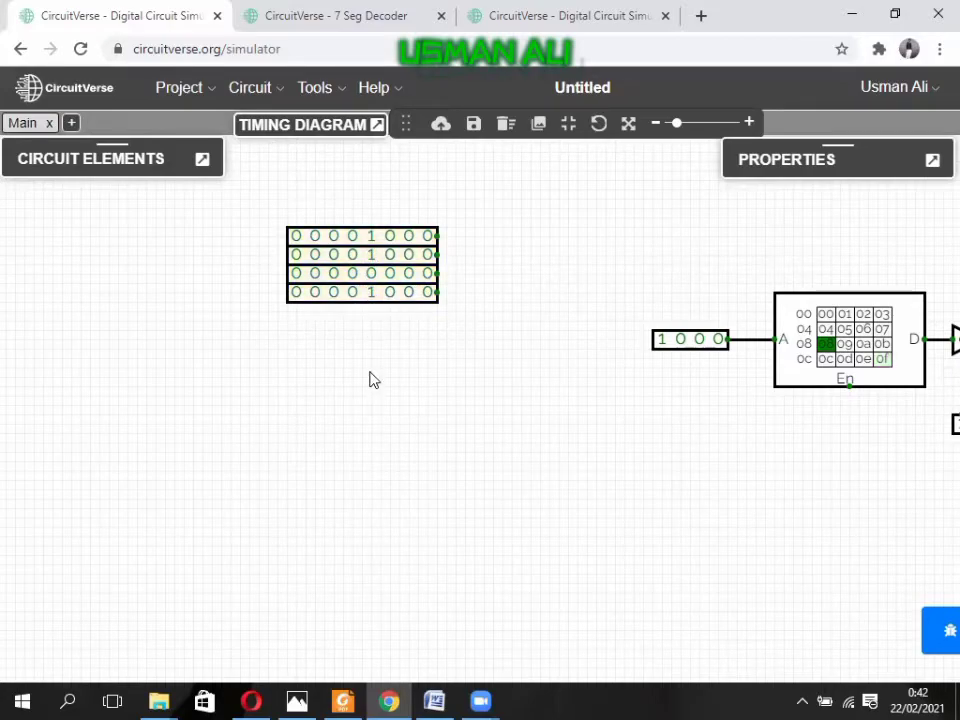
pyautogui.hotkey('ctrl', 'v')
pyautogui.hotkey('ctrl', 'z')
pyautogui.hotkey('ctrl', 'v')
pyautogui.hotkey('ctrl', 'z')
pyautogui.hotkey('ctrl', 'v')
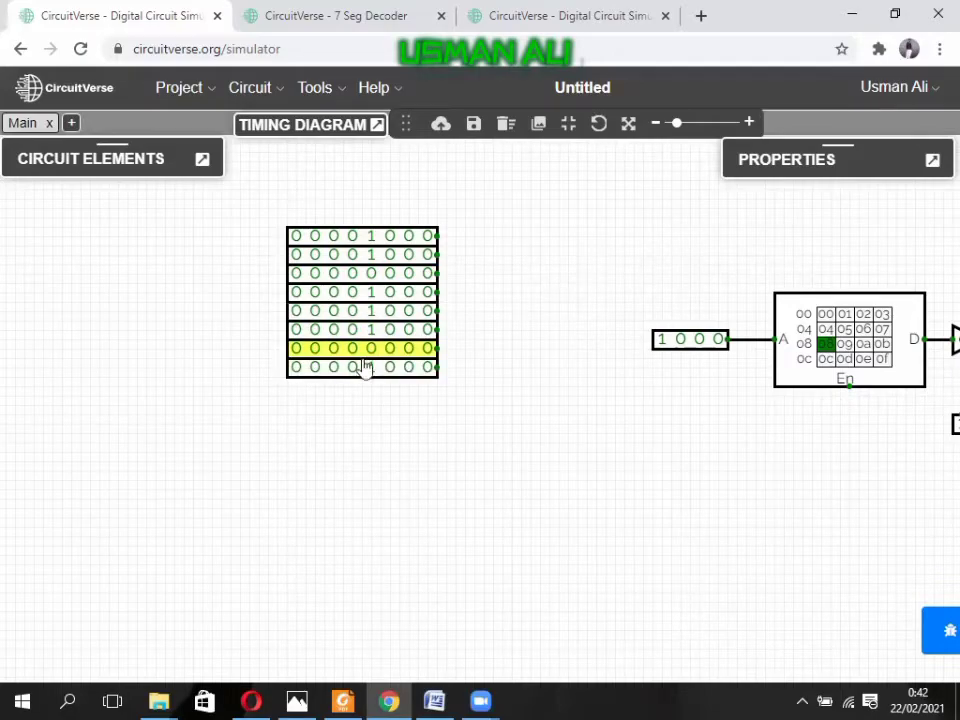
# Step: Try to select all eight 8-bit inputs in the column as one group, individually and by area
pyautogui.click(372, 240)
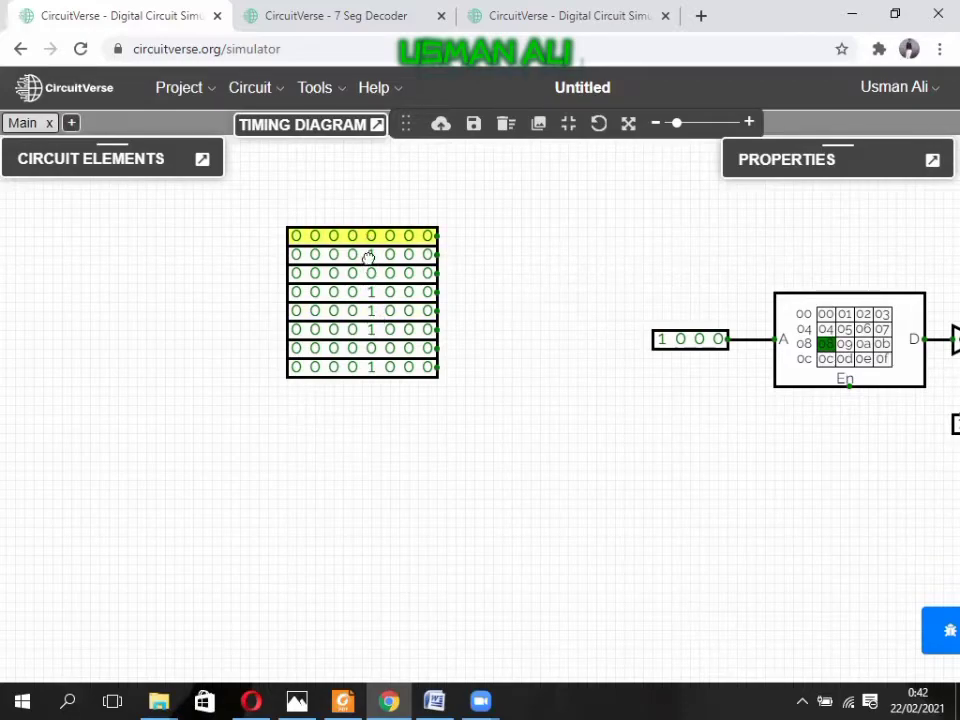
pyautogui.click(369, 256)
pyautogui.click(370, 273)
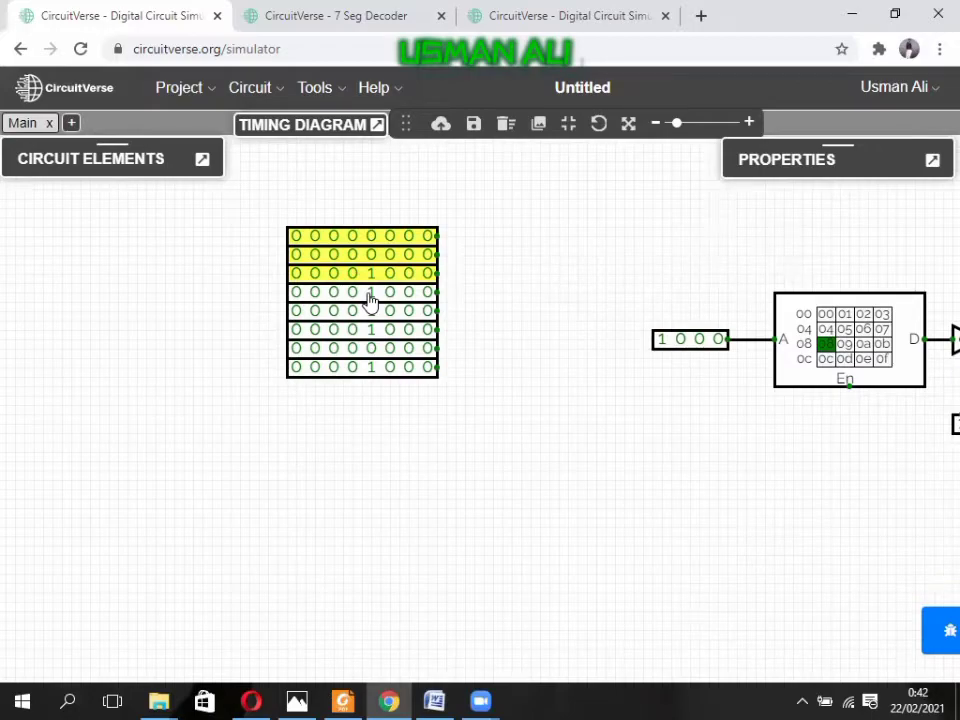
pyautogui.click(370, 296)
pyautogui.click(370, 315)
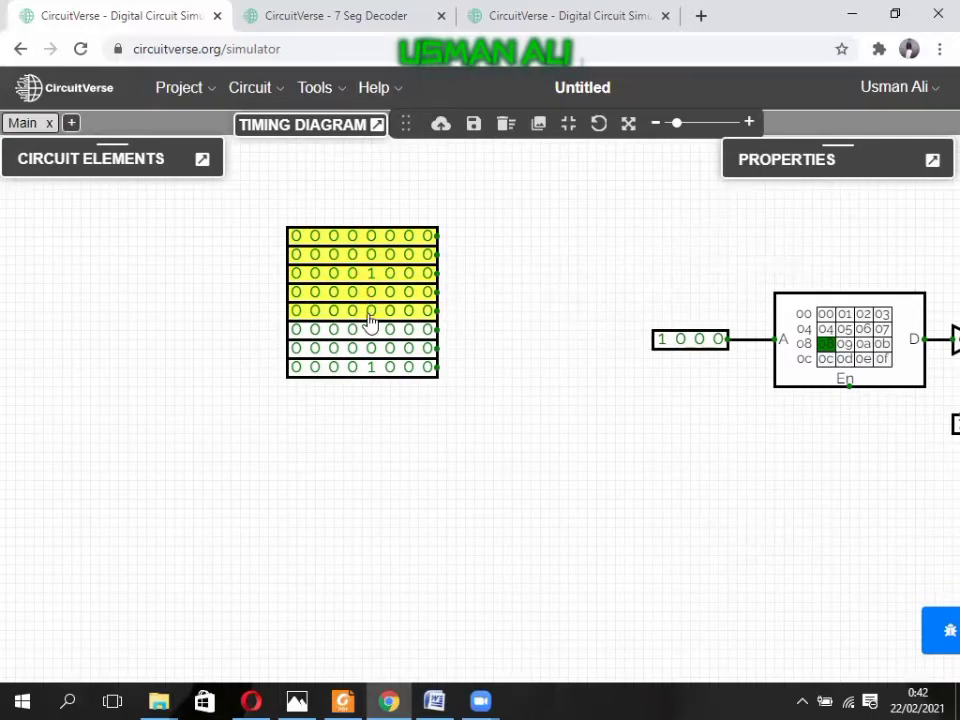
pyautogui.click(371, 333)
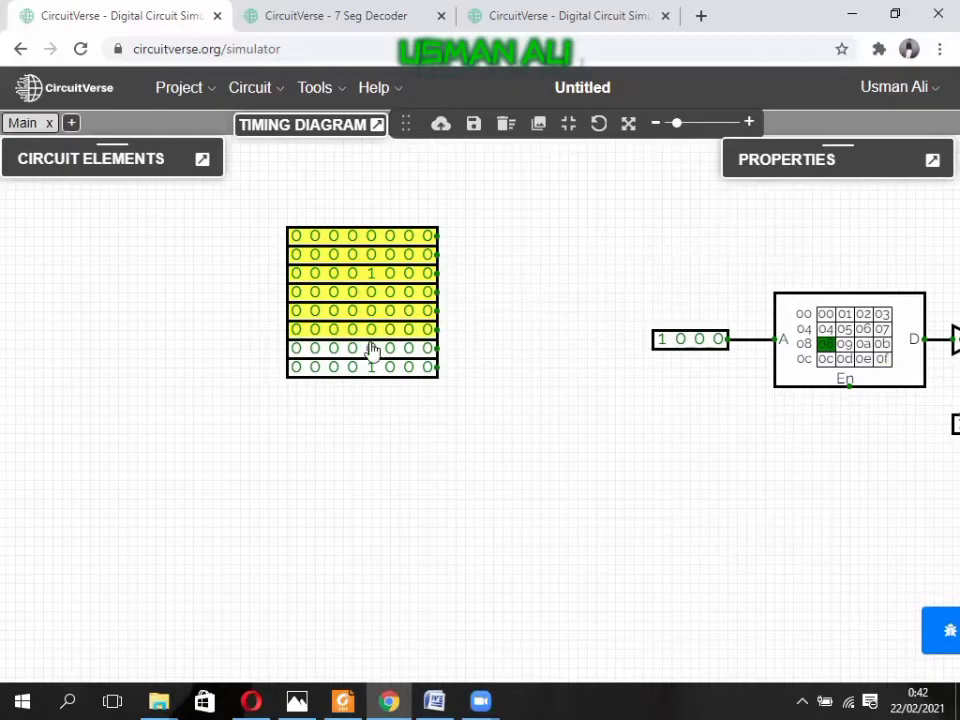
pyautogui.click(372, 348)
pyautogui.click(373, 368)
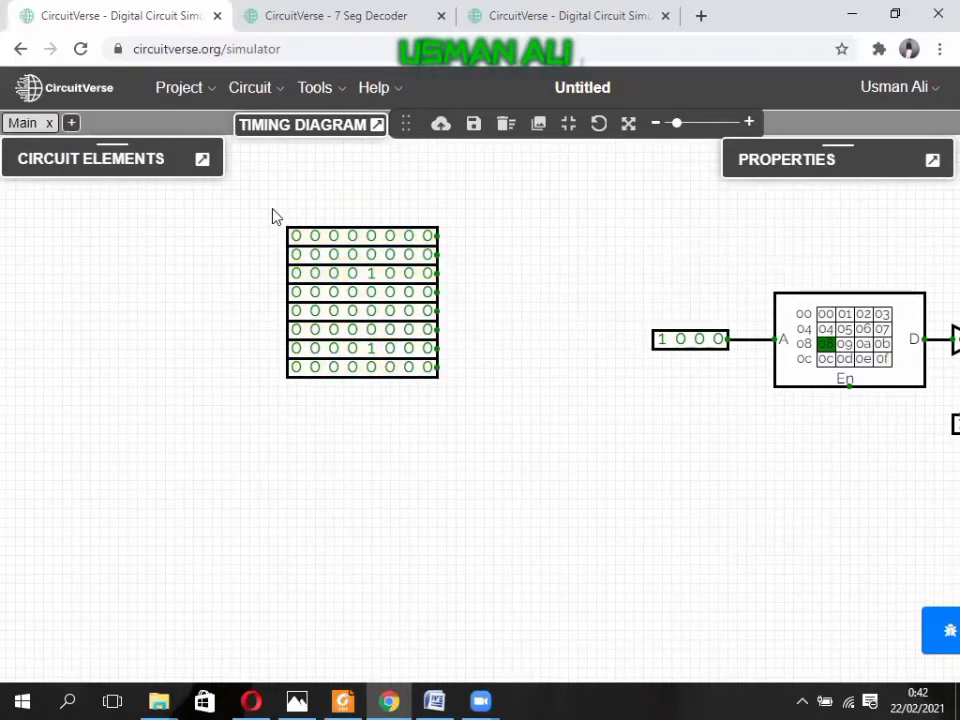
pyautogui.moveTo(265, 209); pyautogui.dragTo(480, 437)
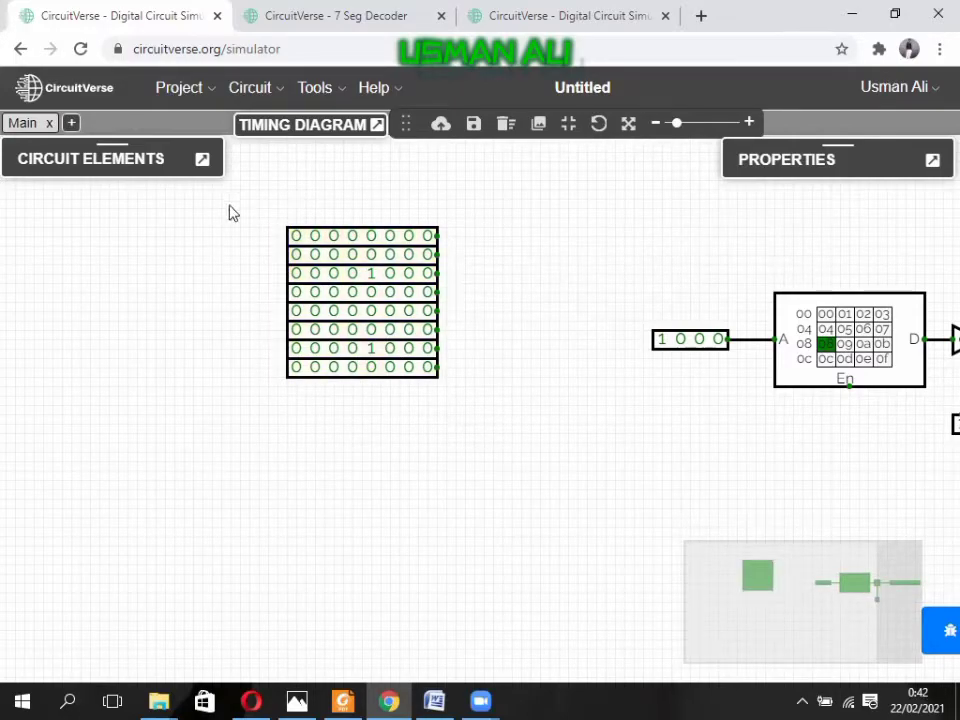
pyautogui.moveTo(230, 207); pyautogui.dragTo(452, 394)
pyautogui.click(373, 236)
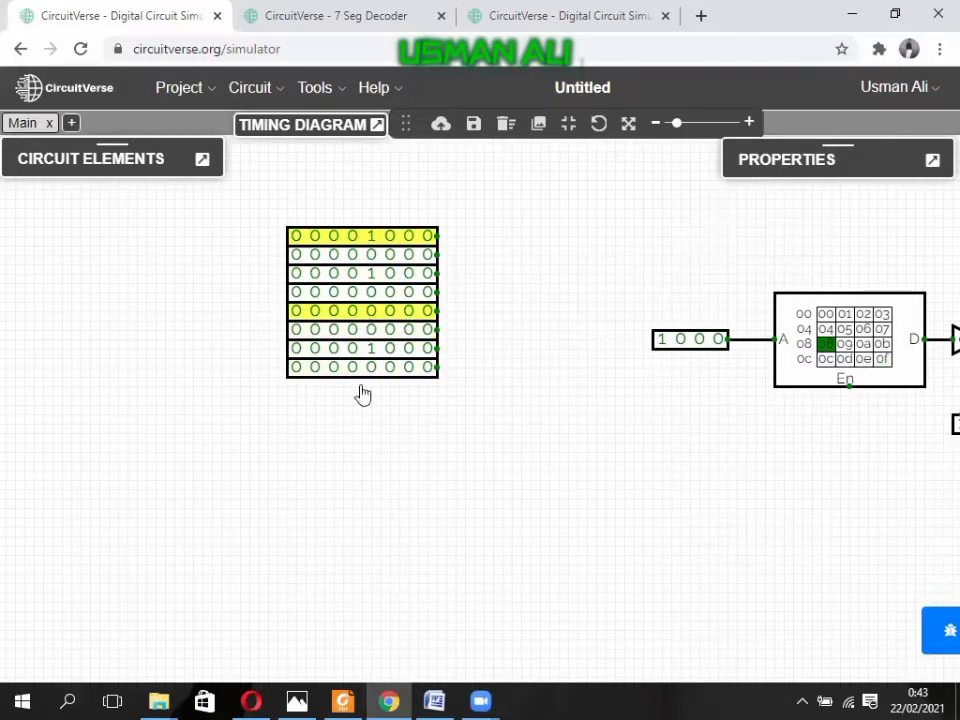
pyautogui.click(375, 476)
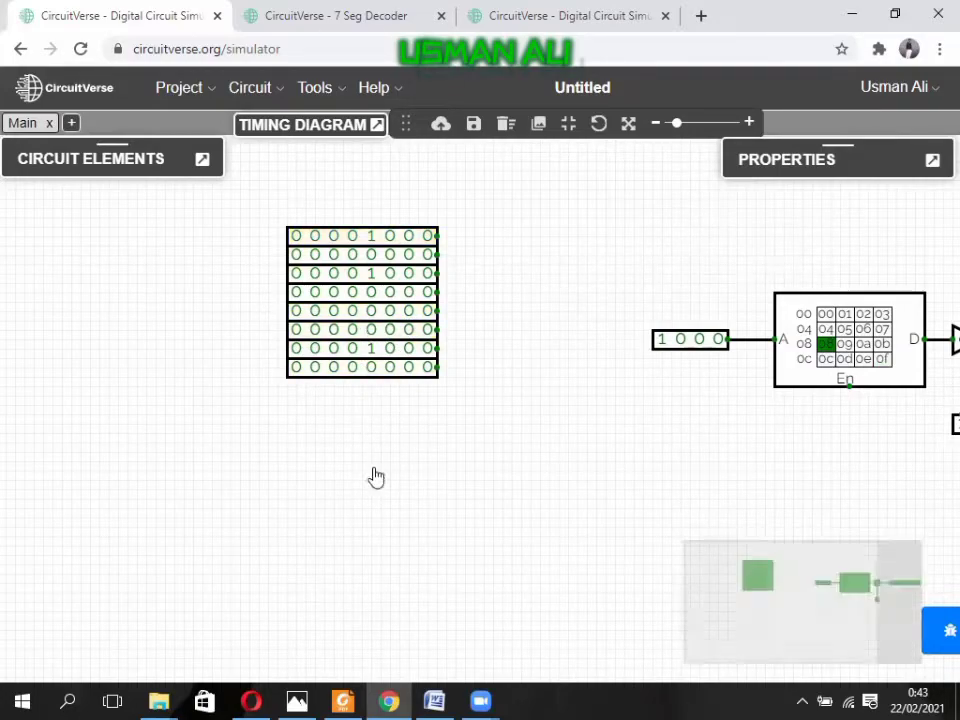
# Step: Duplicate all eight 8-bit inputs and stack the copies directly below without a gap to form a column of sixteen
pyautogui.click(389, 237)
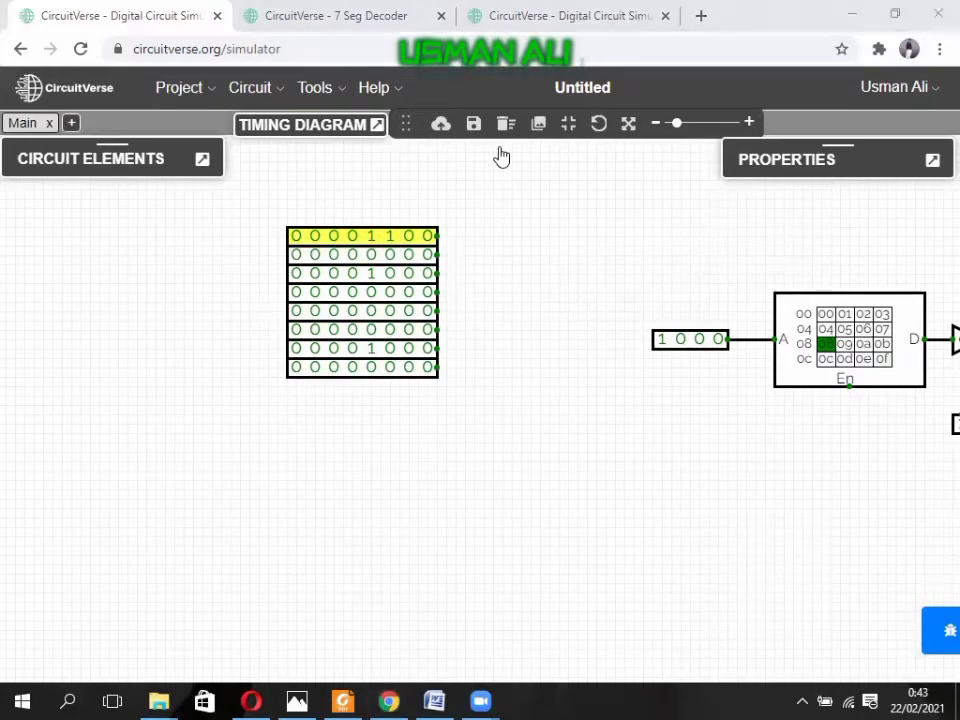
pyautogui.click(352, 237)
pyautogui.click(355, 254)
pyautogui.click(356, 273)
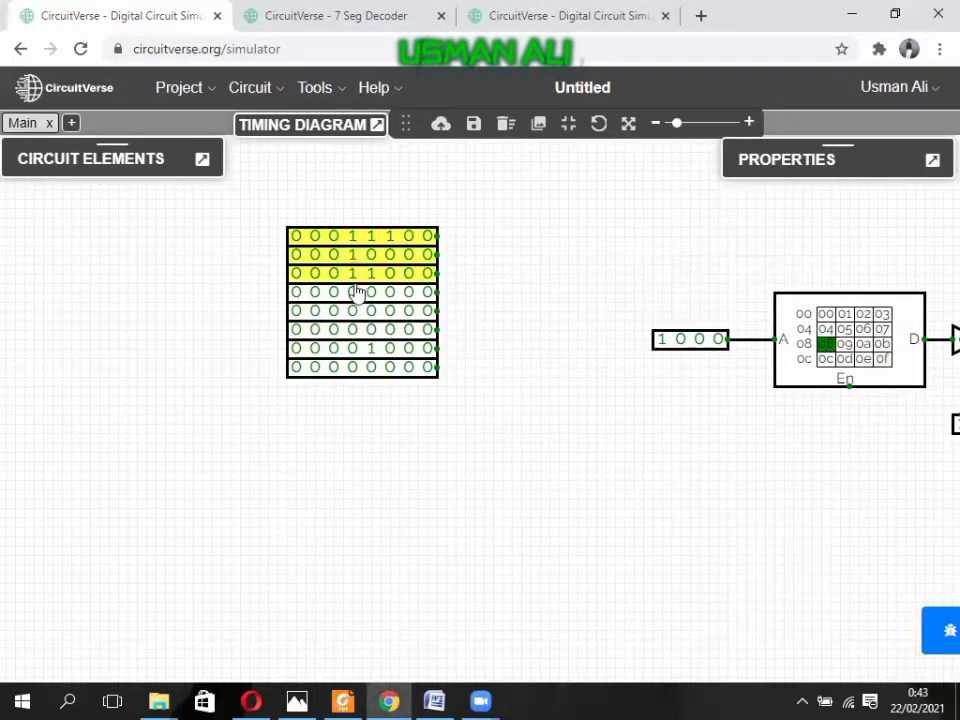
pyautogui.click(357, 292)
pyautogui.click(362, 311)
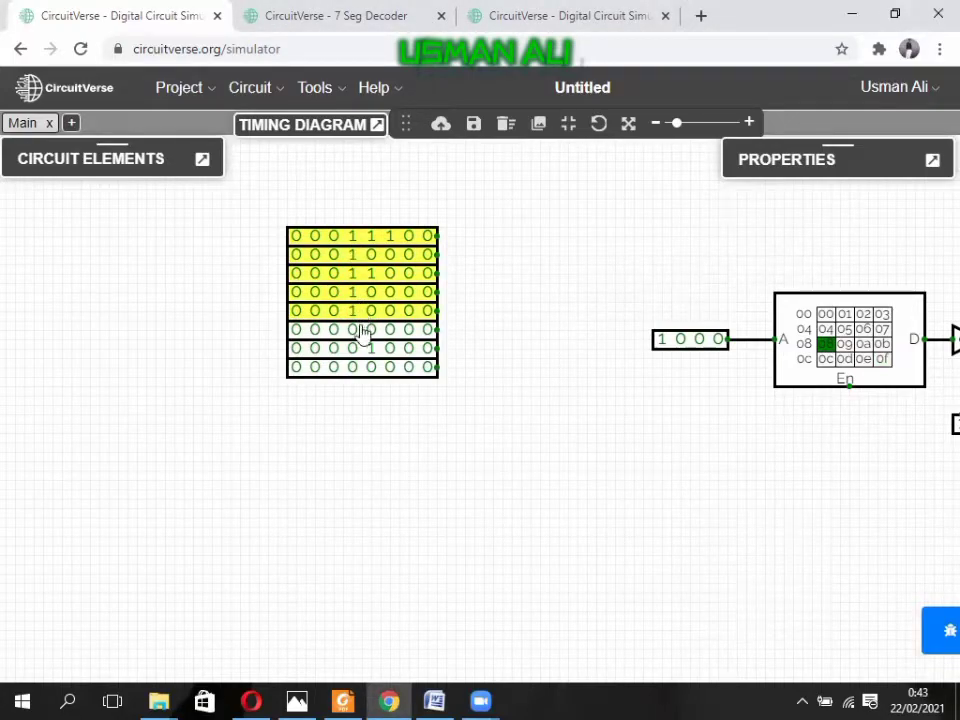
pyautogui.click(361, 331)
pyautogui.click(366, 349)
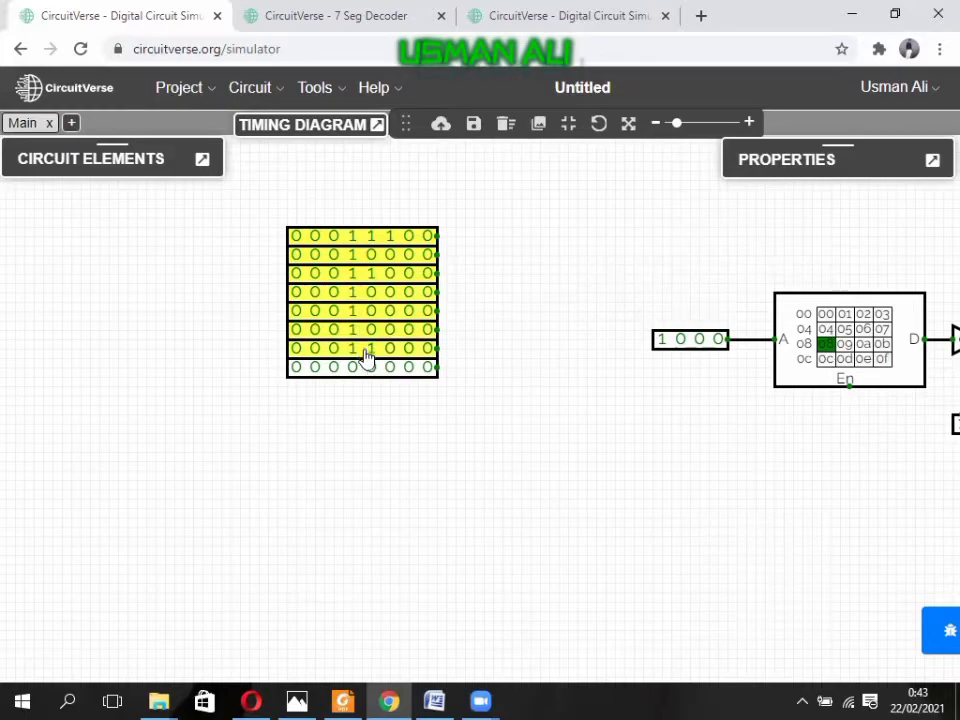
pyautogui.click(369, 370)
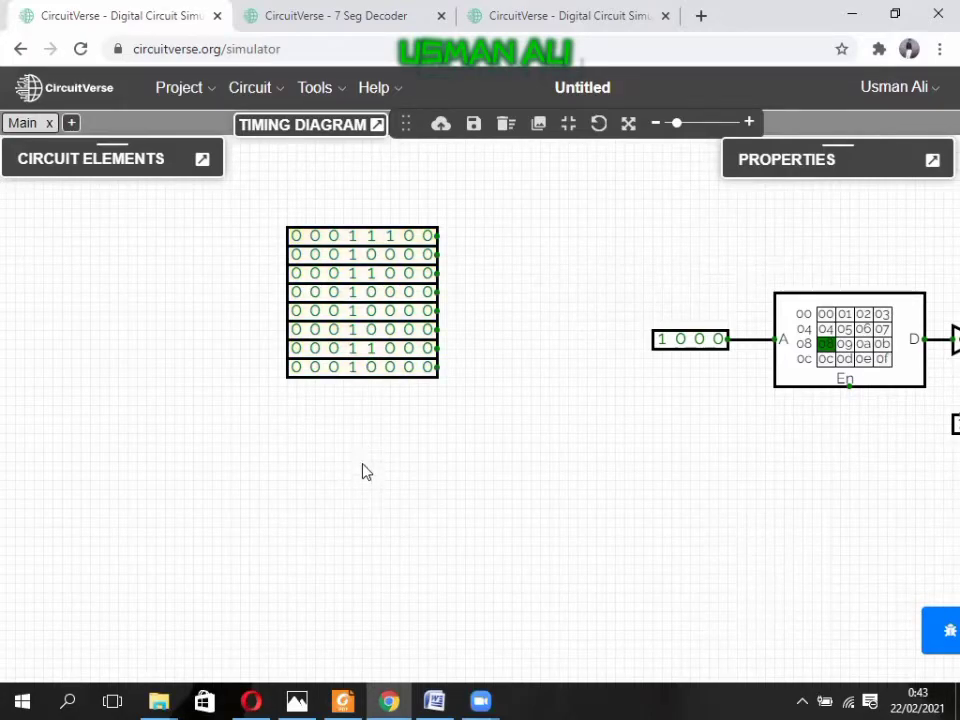
pyautogui.hotkey('ctrl', 'v')
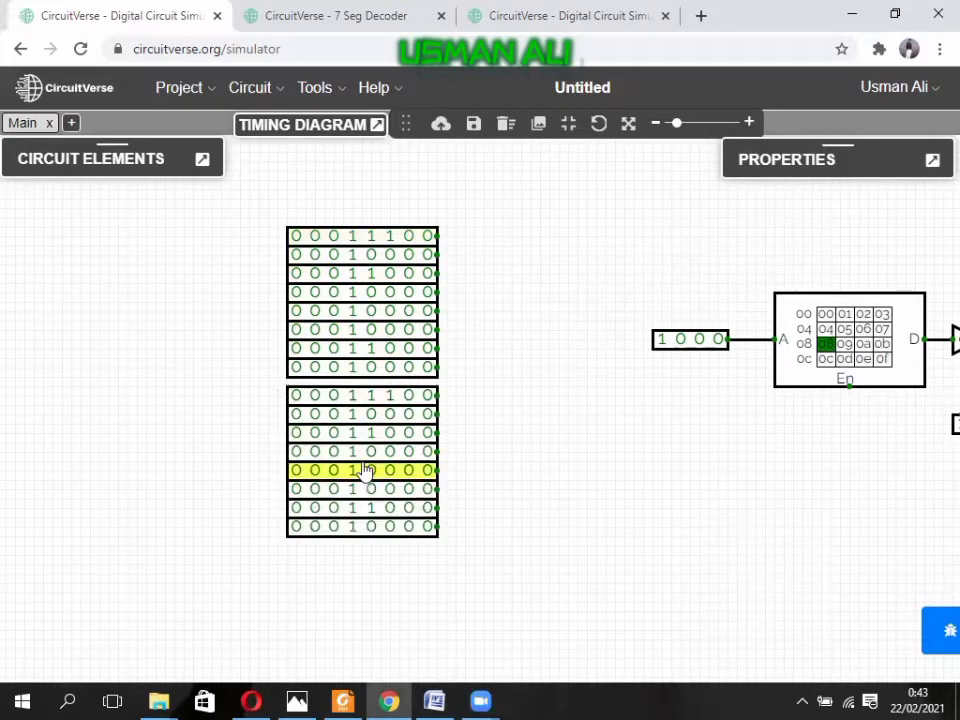
pyautogui.press('Delete')
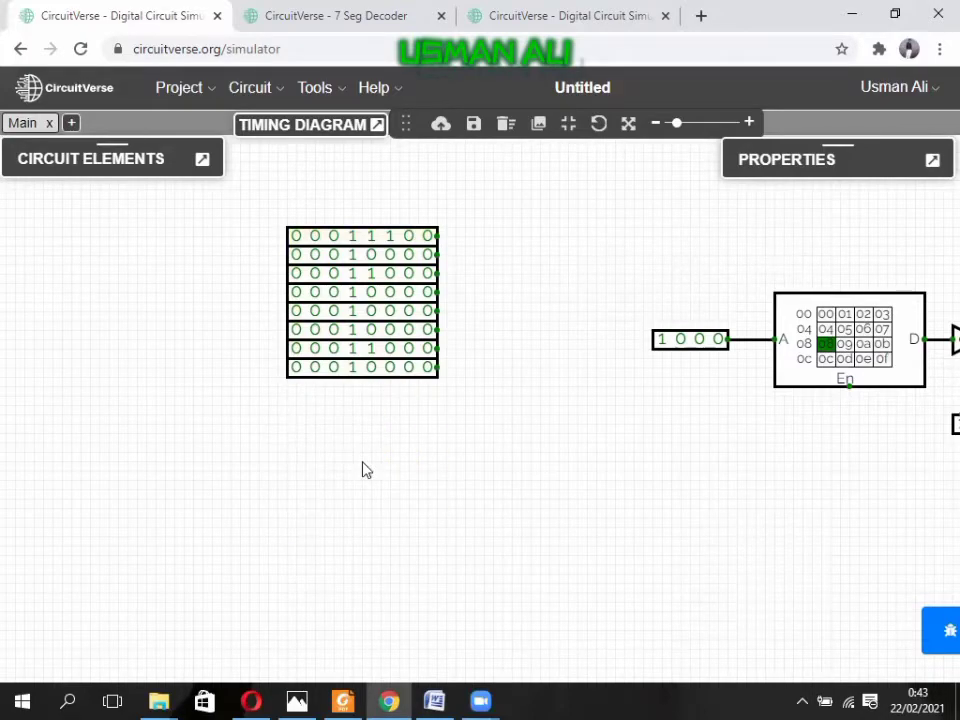
pyautogui.hotkey('ctrl', 'v')
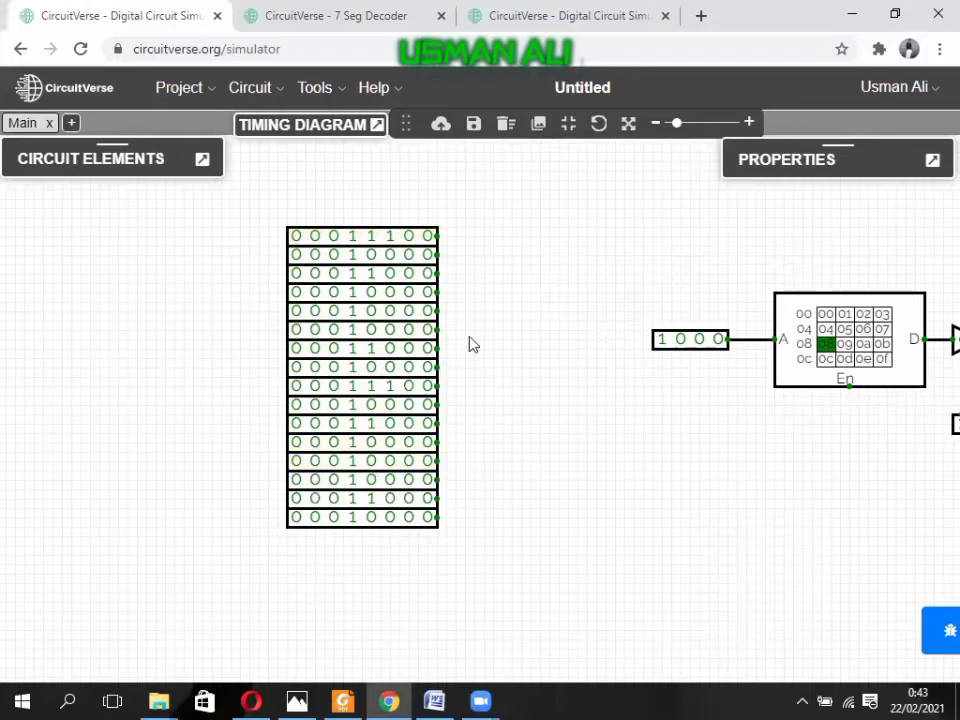
# Step: Move the four-bit address input flush against the ROM's A pin
pyautogui.moveTo(499, 381); pyautogui.dragTo(424, 388)
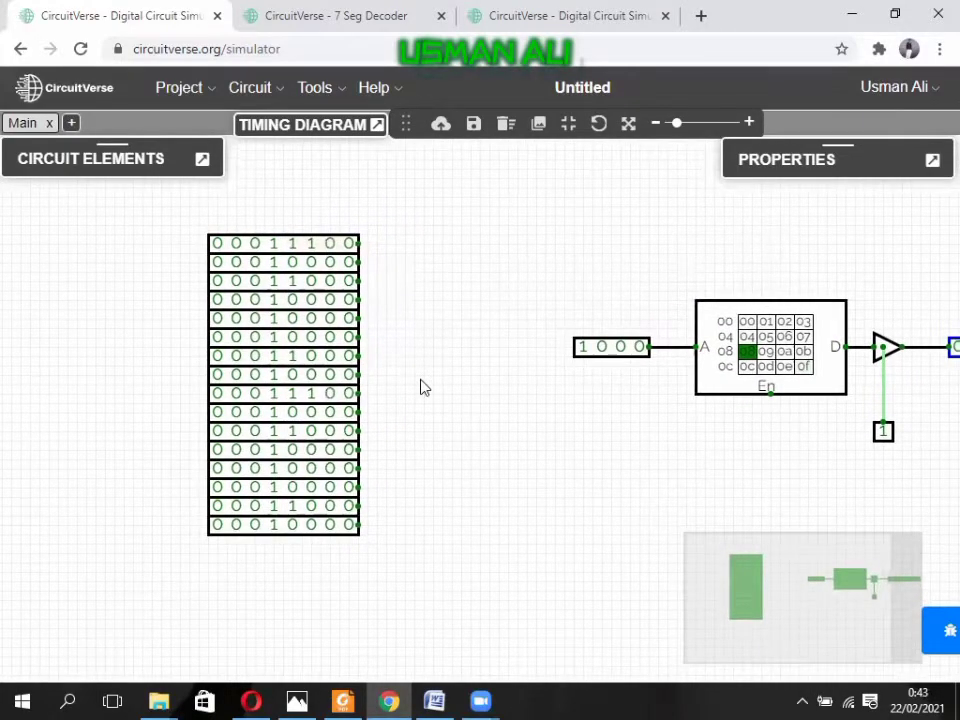
pyautogui.moveTo(621, 348); pyautogui.dragTo(656, 348)
pyautogui.moveTo(496, 348); pyautogui.dragTo(457, 356)
# Step: Place a seven-segment display with decimal point between the input column and the ROM, slightly above the four-bit address input
pyautogui.click(203, 161)
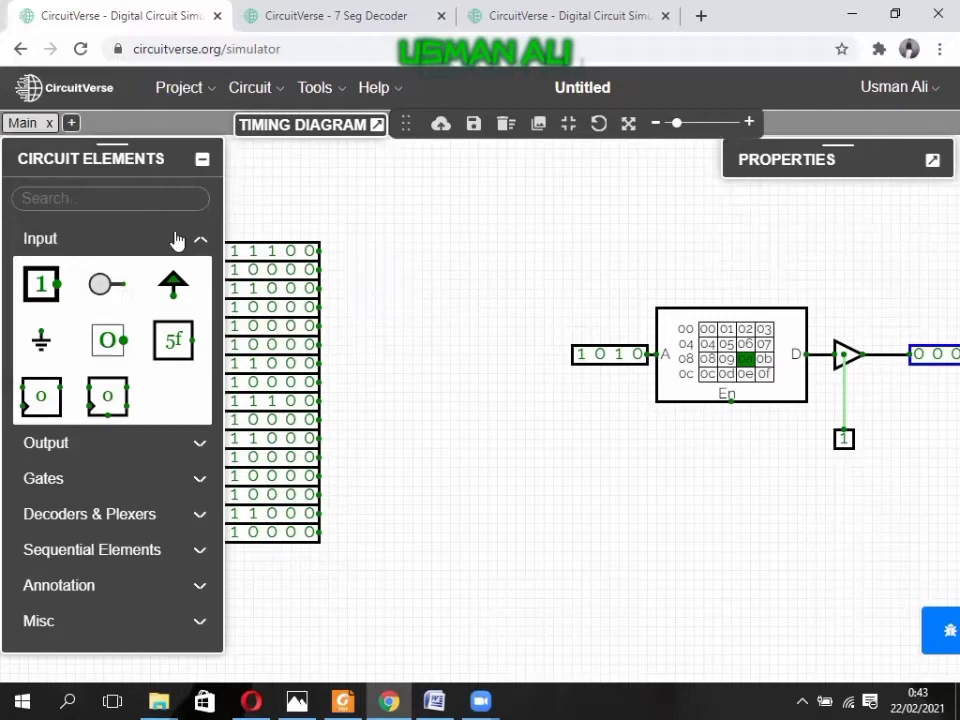
pyautogui.click(145, 245)
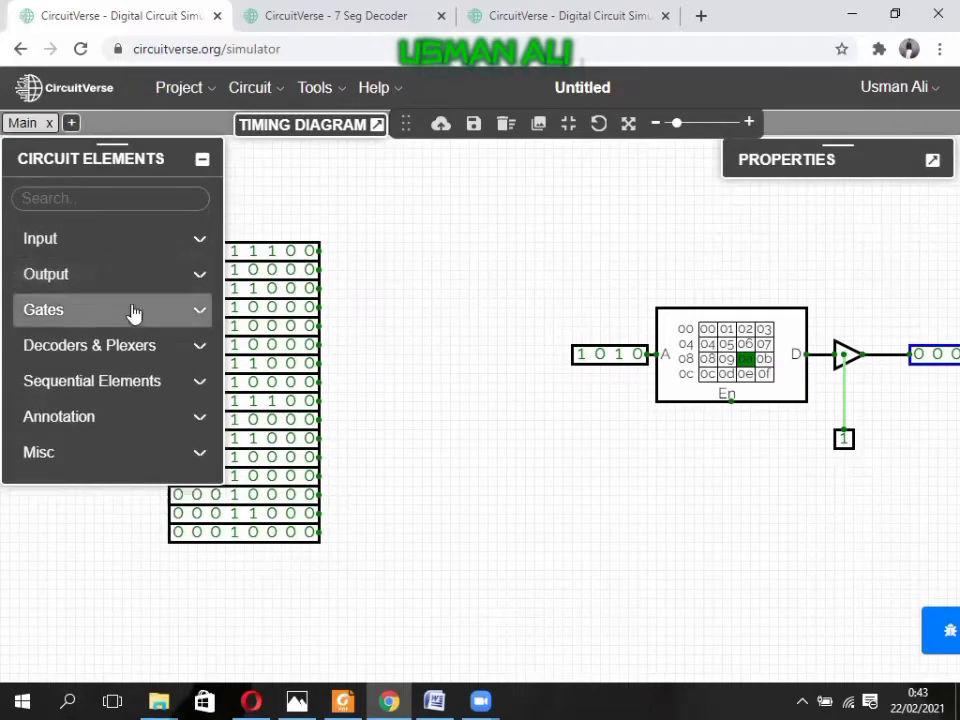
pyautogui.click(86, 274)
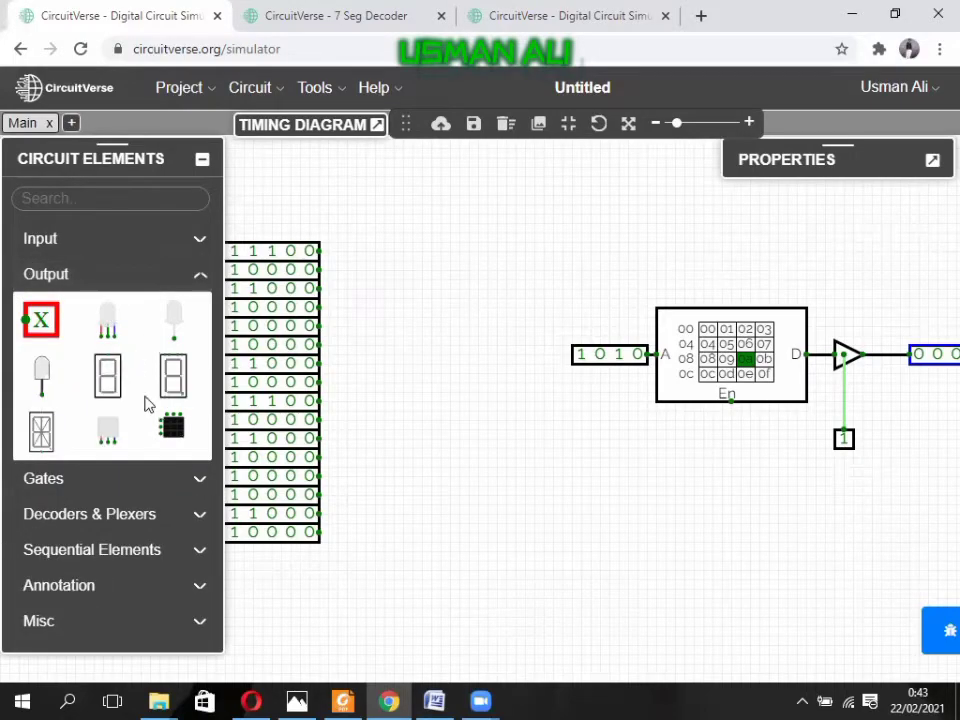
pyautogui.moveTo(172, 372); pyautogui.dragTo(508, 285)
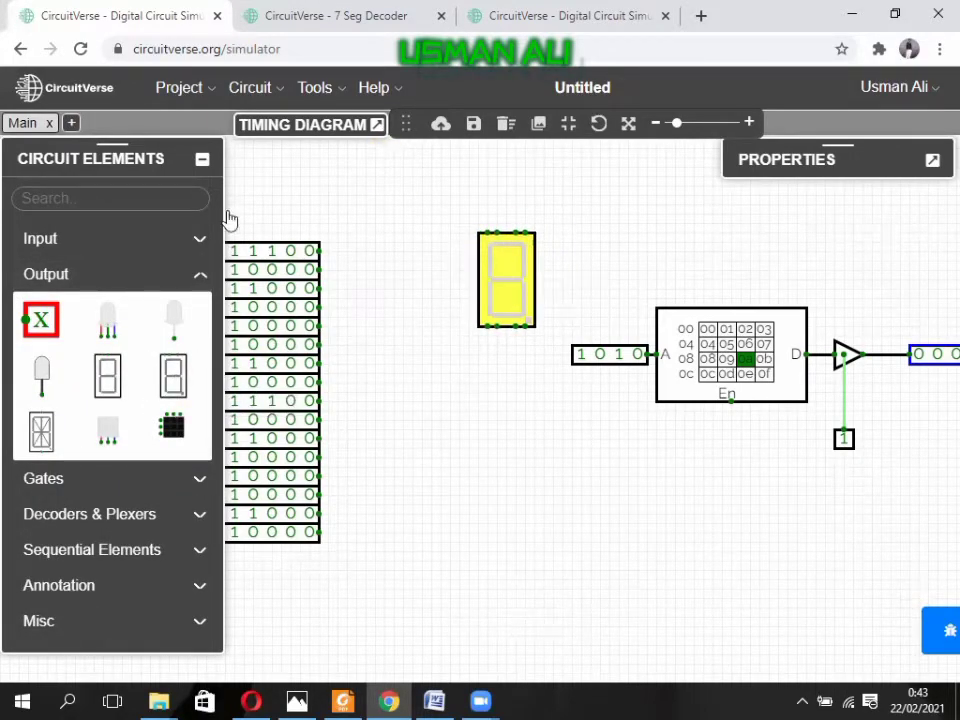
# Step: Place a splitter with the bitWidth split 1 1 1 1 1 1 1 1 between the input column and the seven-segment display
pyautogui.click(147, 622)
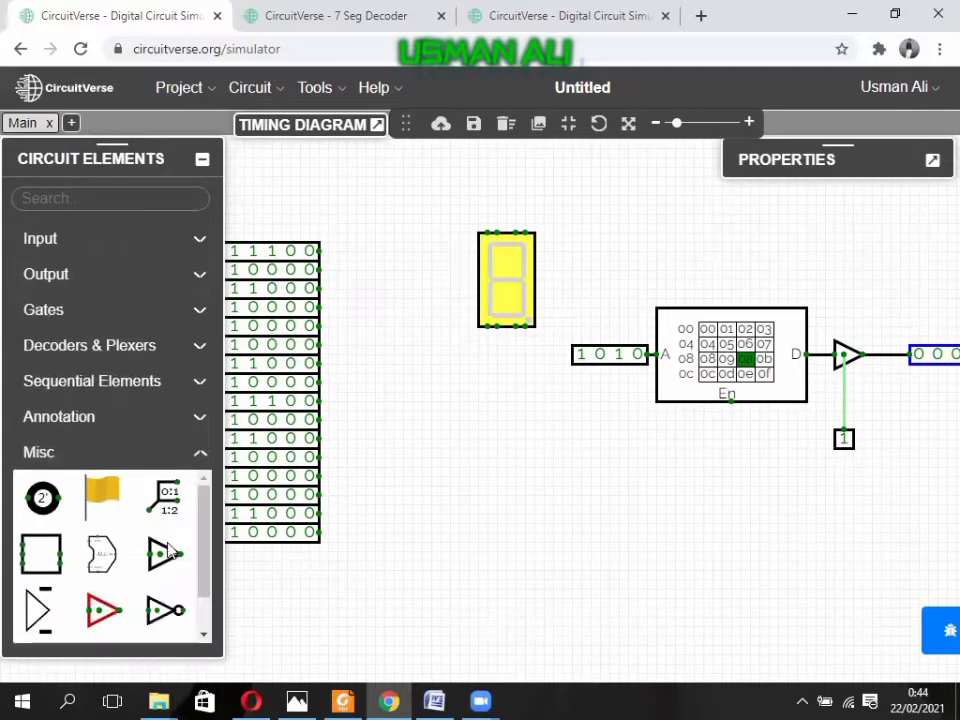
pyautogui.click(161, 492)
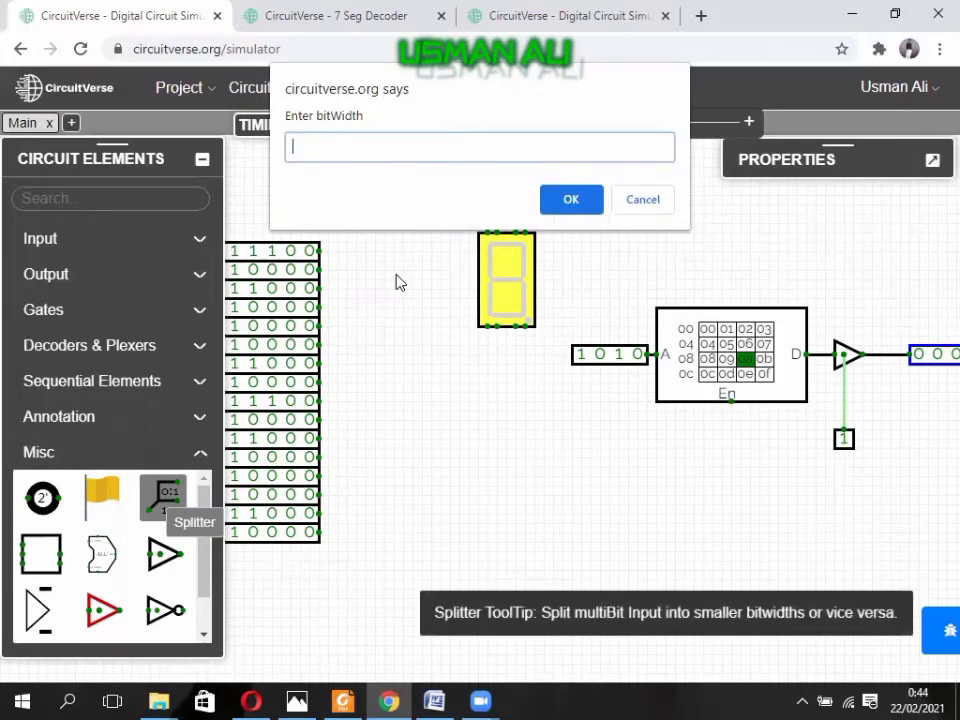
pyautogui.press('Return')
pyautogui.write('1 1 1 1 1 1 1 1')
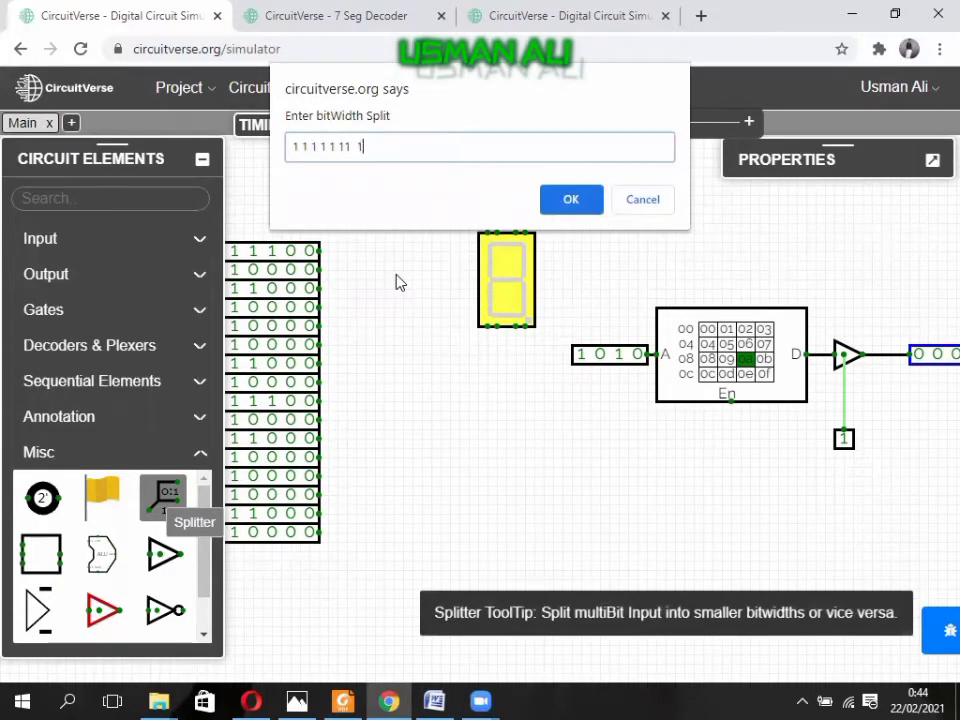
pyautogui.press('Left')
pyautogui.press('Left')
pyautogui.press('Right')
pyautogui.press('BackSpace')
pyautogui.press('Right')
pyautogui.press('Left')
pyautogui.press('Left')
pyautogui.press('Left')
pyautogui.press('Left')
pyautogui.press('Left')
pyautogui.press('Left')
pyautogui.press('Left')
pyautogui.press('Left')
pyautogui.press('Left')
pyautogui.press('Left')
pyautogui.click(571, 199)
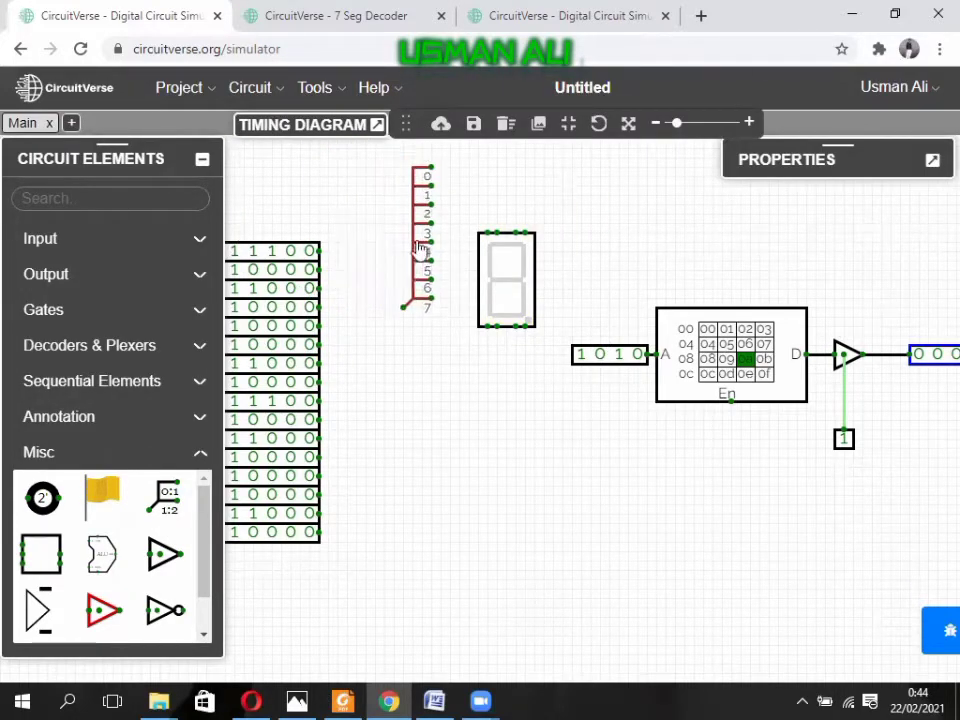
pyautogui.click(419, 250)
# Step: Shift the ROM up against the TriState buffer and move the four-bit address input flush with the ROM's A pin
pyautogui.moveTo(431, 459); pyautogui.dragTo(381, 515)
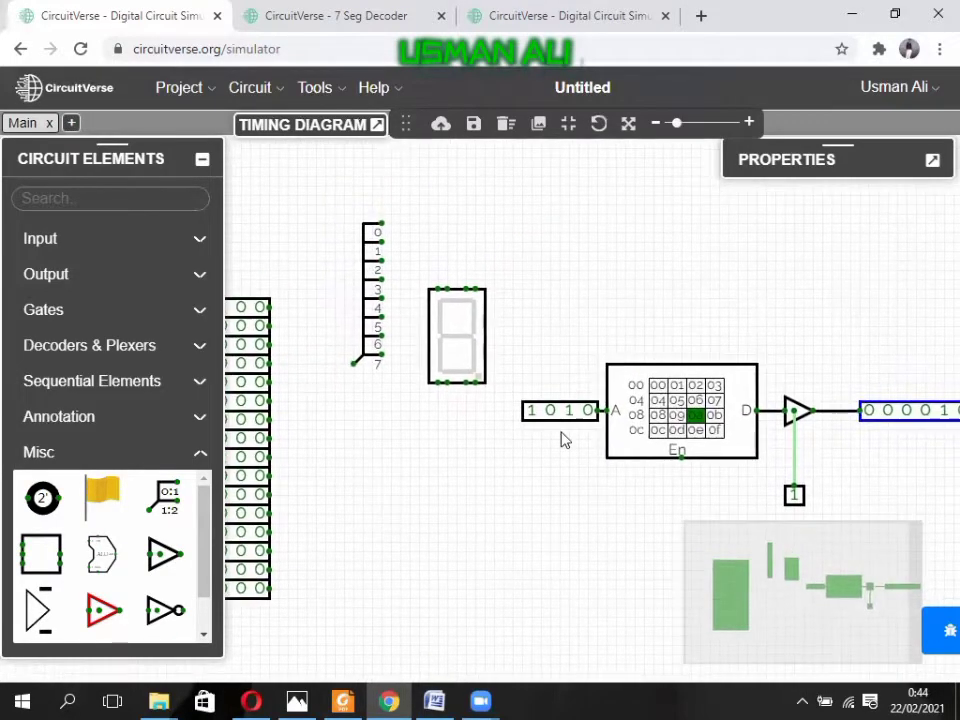
pyautogui.moveTo(652, 416); pyautogui.dragTo(680, 416)
pyautogui.moveTo(575, 411); pyautogui.dragTo(615, 412)
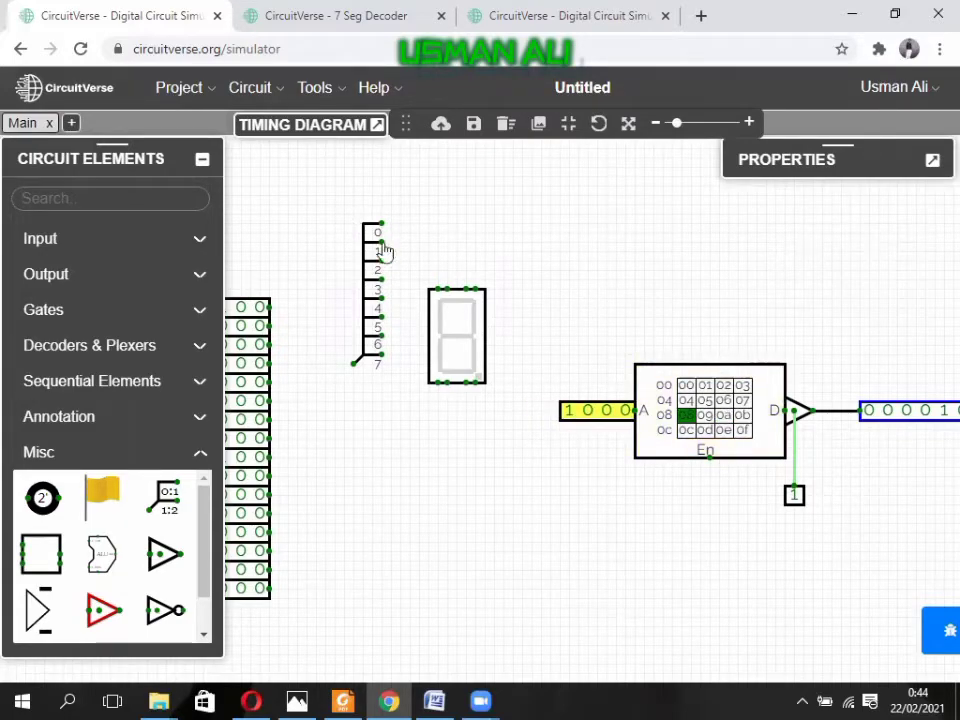
# Step: Wire splitter outputs 0 to 6 to the seven-segment display's pins a to g, and the topmost 8-bit input to the splitter's input
pyautogui.moveTo(381, 225); pyautogui.dragTo(470, 297)
pyautogui.moveTo(381, 242)
pyautogui.mouseDown()
pyautogui.moveTo(467, 243)
pyautogui.moveTo(476, 287)
pyautogui.mouseUp()
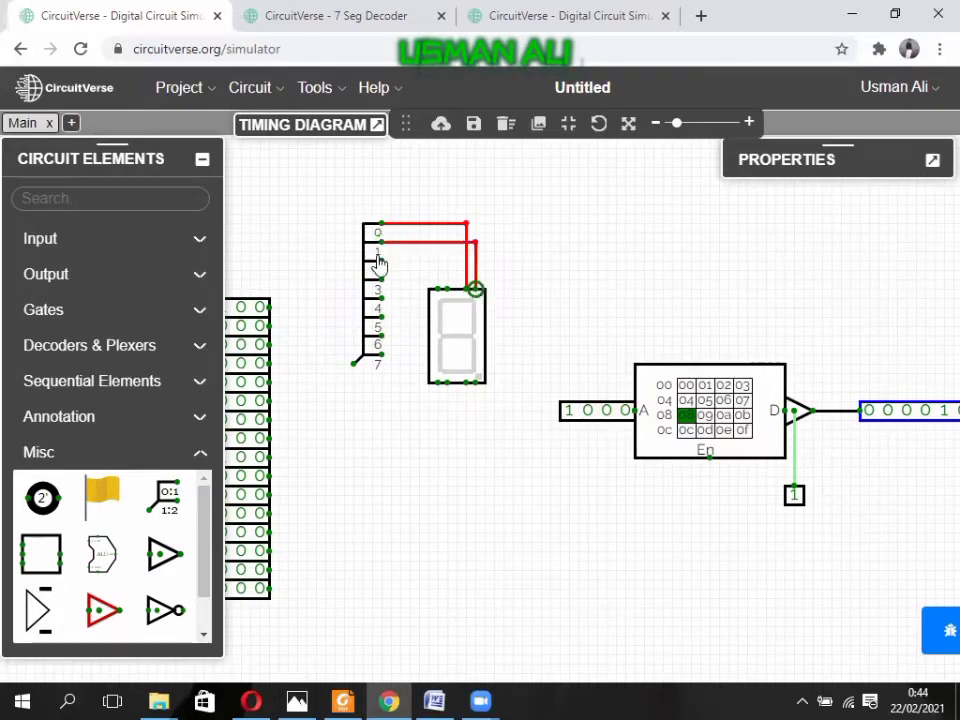
pyautogui.moveTo(381, 261)
pyautogui.mouseDown()
pyautogui.moveTo(482, 266)
pyautogui.moveTo(494, 291)
pyautogui.moveTo(499, 422)
pyautogui.moveTo(492, 402)
pyautogui.moveTo(466, 384)
pyautogui.mouseUp()
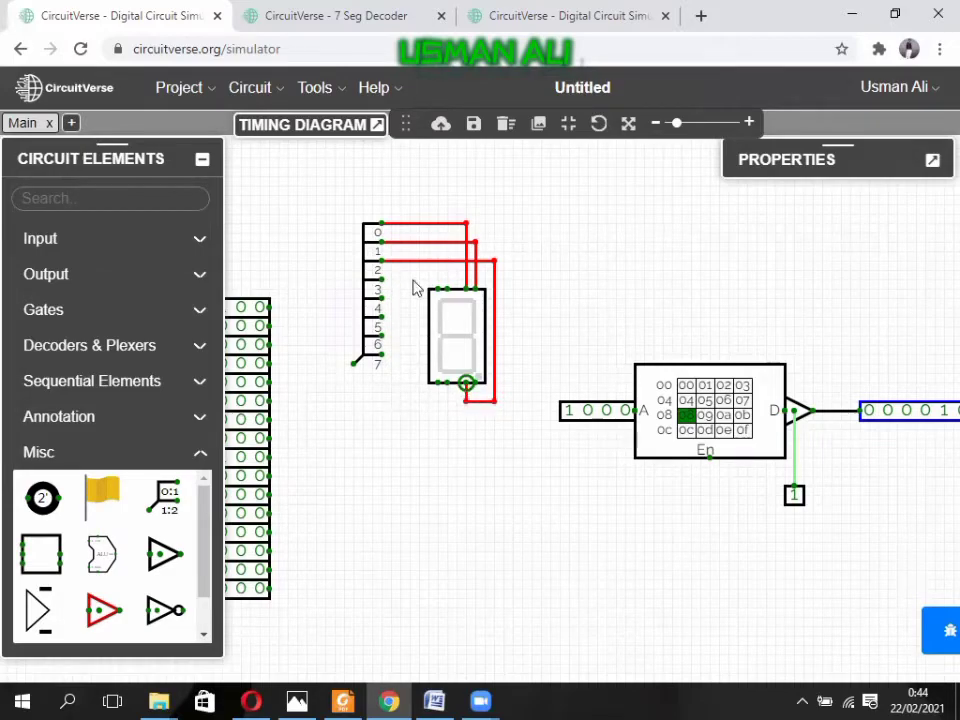
pyautogui.moveTo(382, 280); pyautogui.dragTo(447, 383)
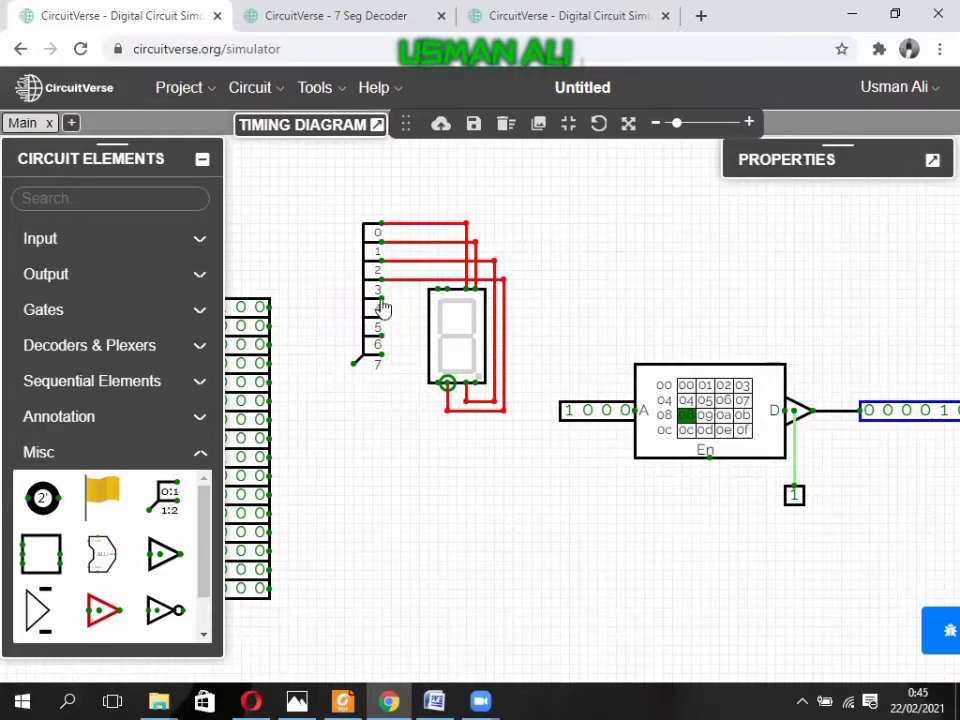
pyautogui.moveTo(381, 299); pyautogui.dragTo(438, 390)
pyautogui.moveTo(381, 318); pyautogui.dragTo(447, 289)
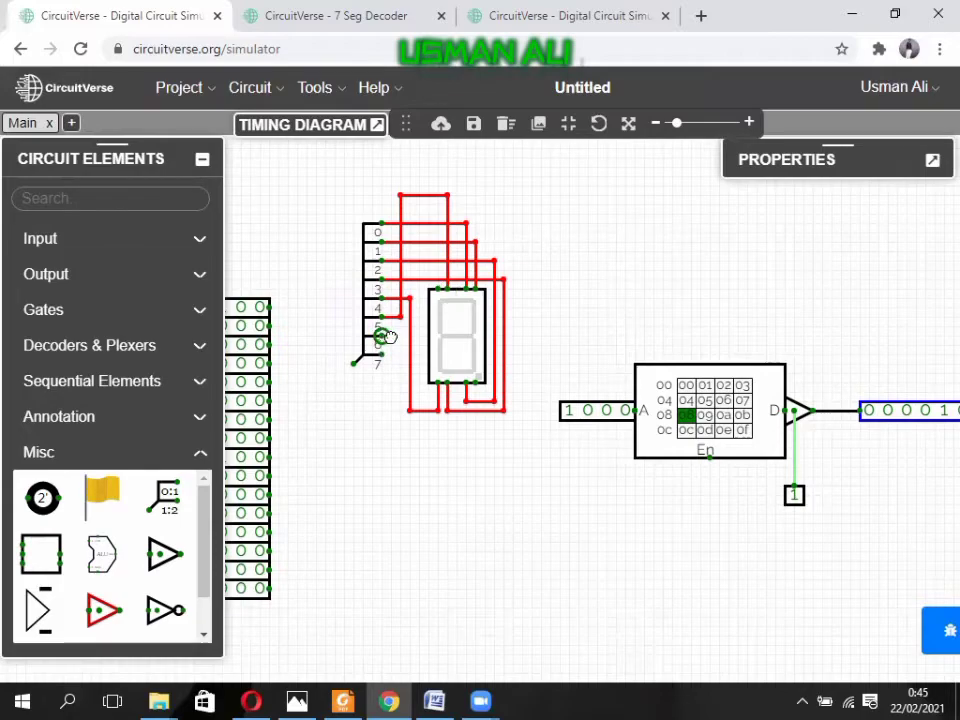
pyautogui.moveTo(385, 337)
pyautogui.mouseDown()
pyautogui.moveTo(390, 184)
pyautogui.moveTo(420, 189)
pyautogui.moveTo(441, 236)
pyautogui.moveTo(437, 289)
pyautogui.mouseUp()
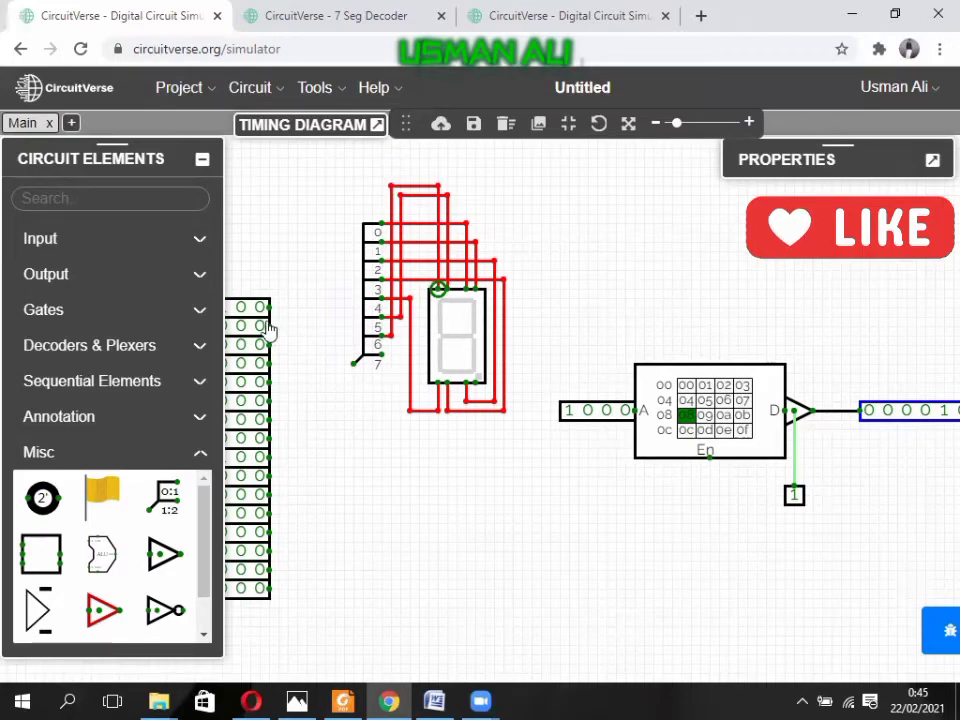
pyautogui.moveTo(268, 307); pyautogui.dragTo(354, 363)
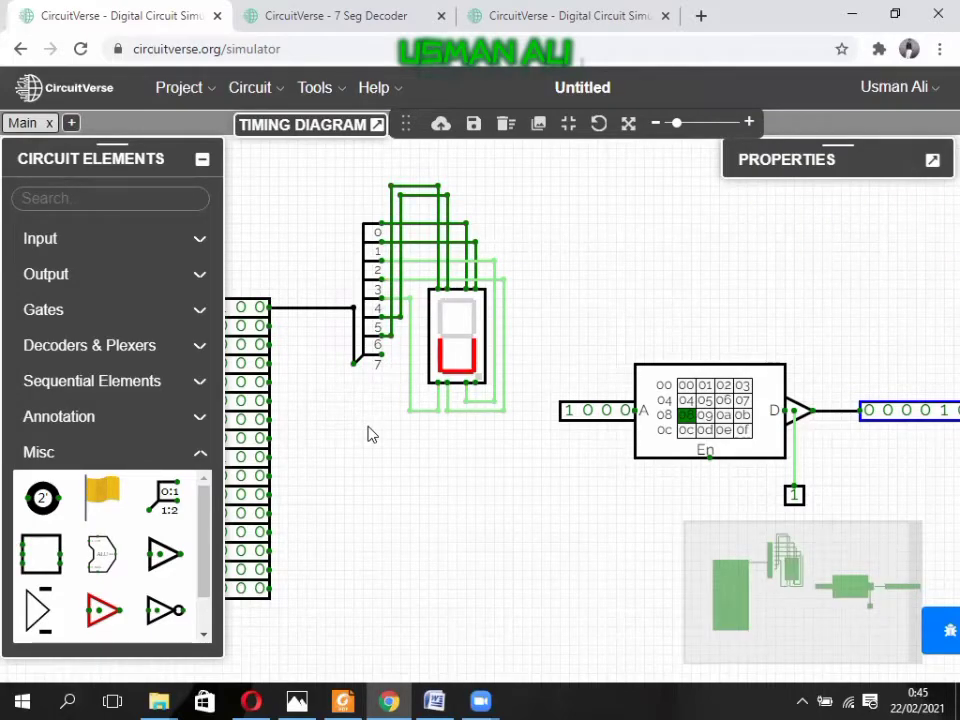
pyautogui.click(203, 161)
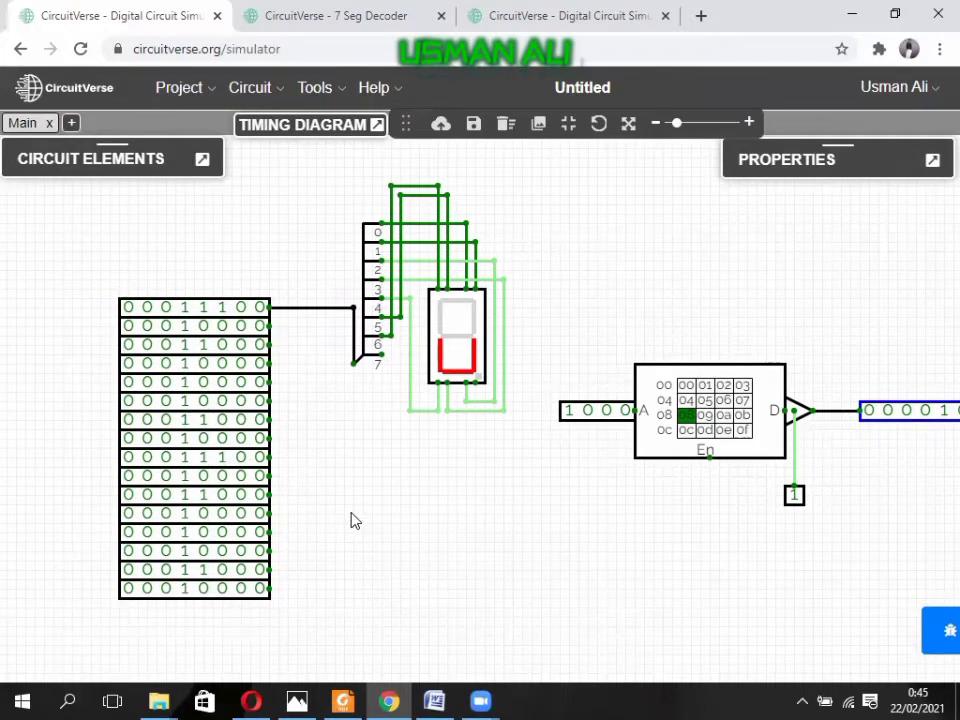
# Step: Examine how the seven-segment display is wired in the Main circuit of the 7 Seg Decoder project
pyautogui.click(557, 10)
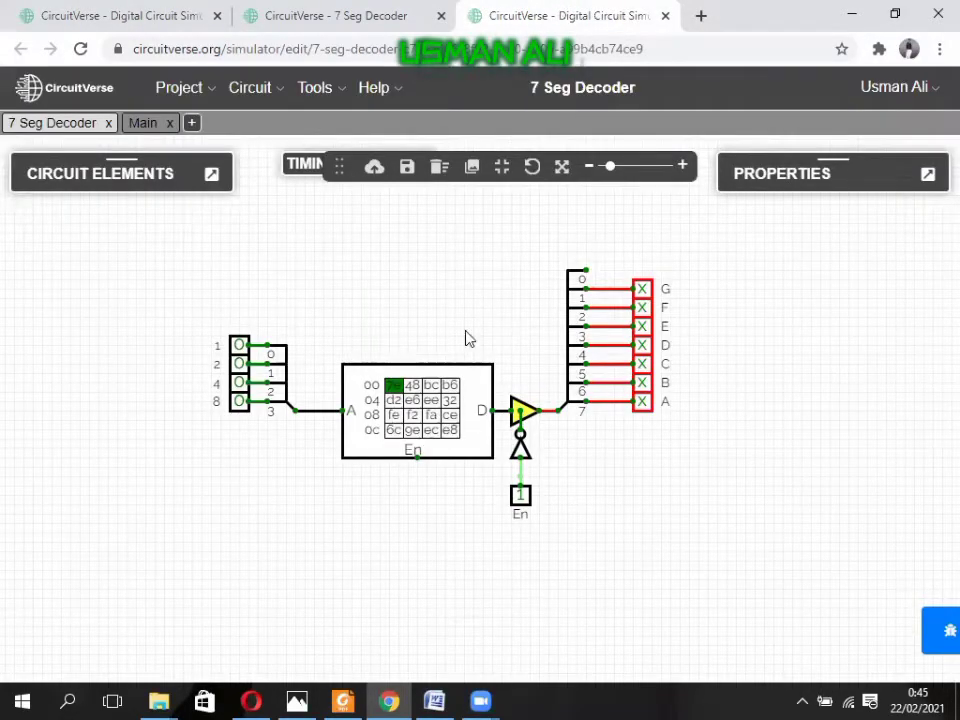
pyautogui.click(143, 123)
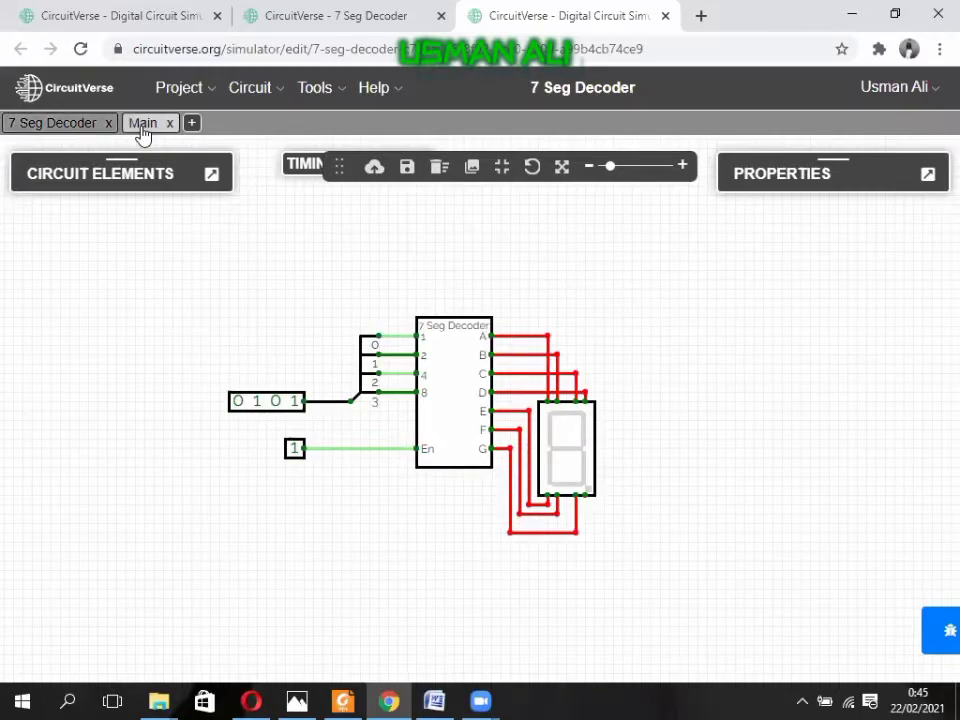
pyautogui.click(128, 18)
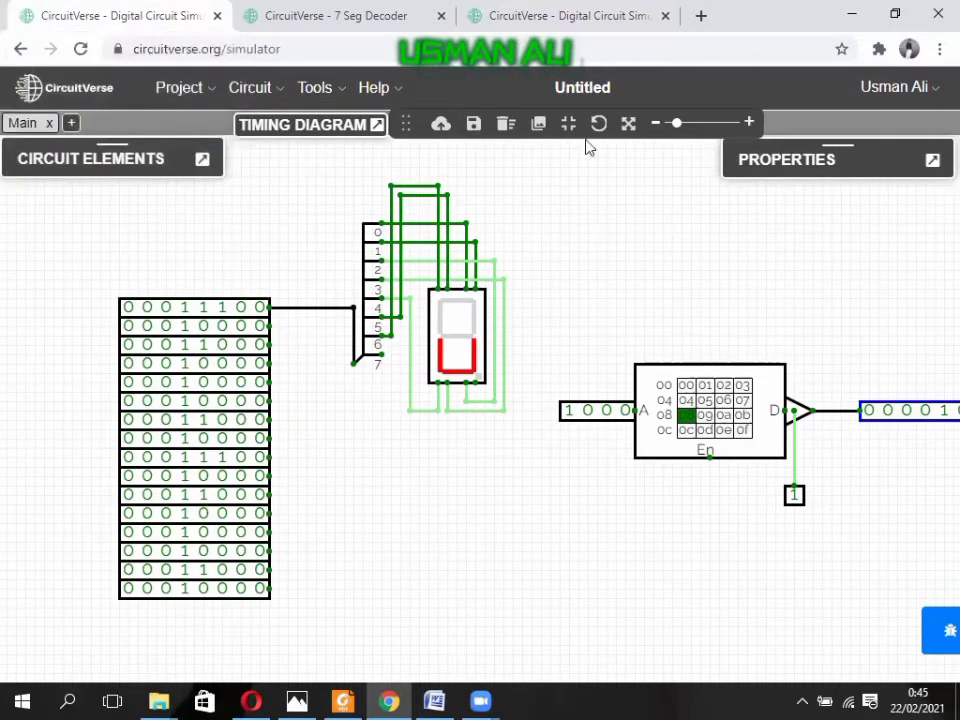
pyautogui.click(520, 22)
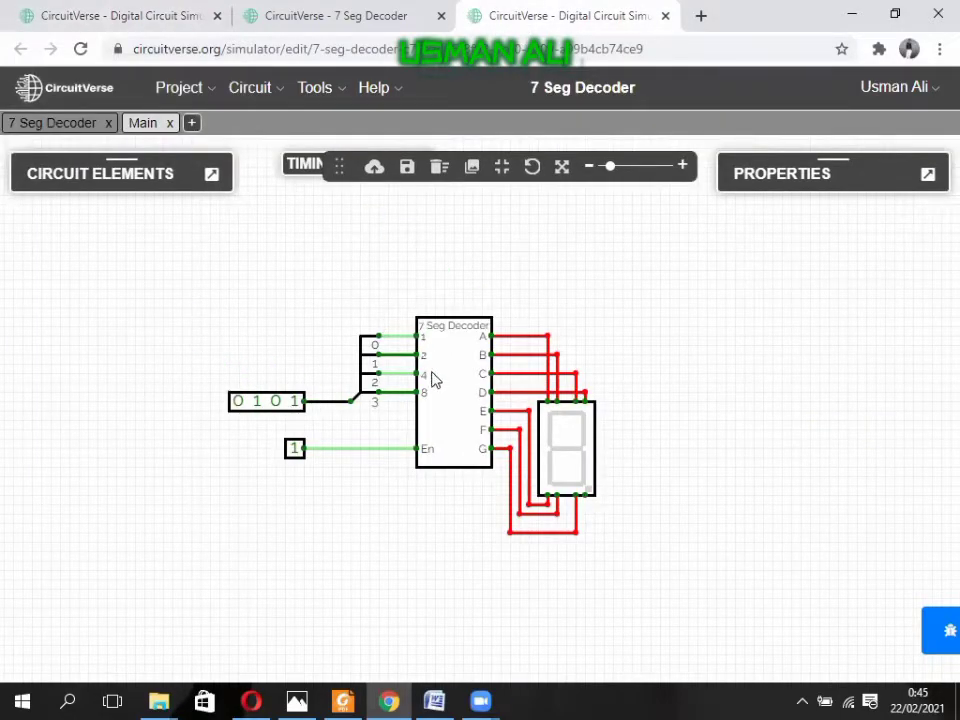
pyautogui.click(172, 14)
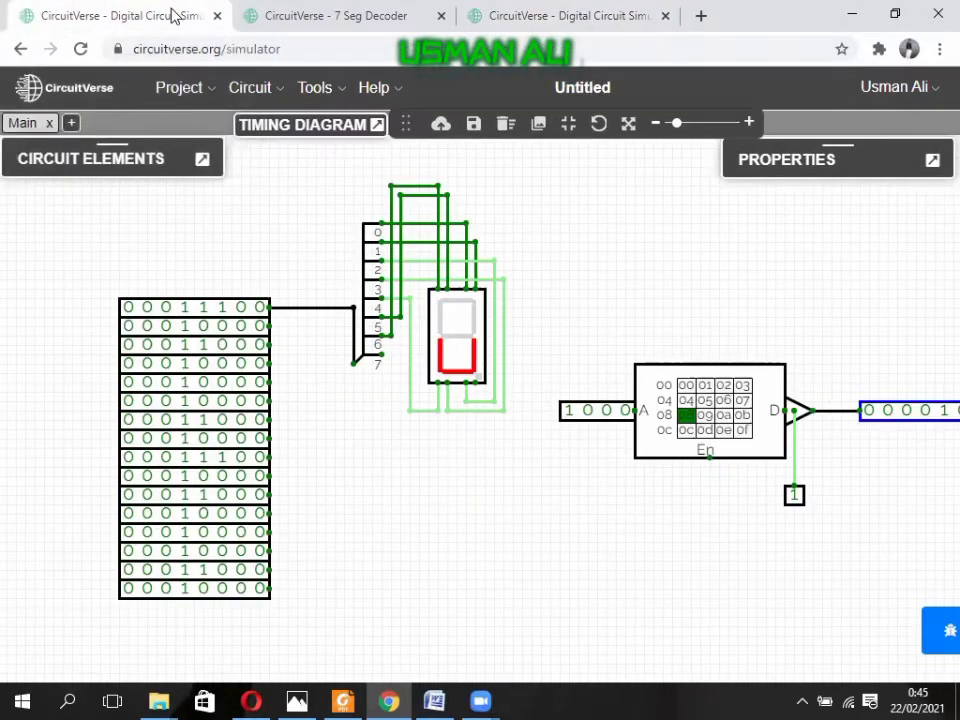
# Step: Set the topmost 8-bit input to 00111111 for digit 0 and store 3f at ROM address 00
pyautogui.click(223, 312)
pyautogui.click(203, 312)
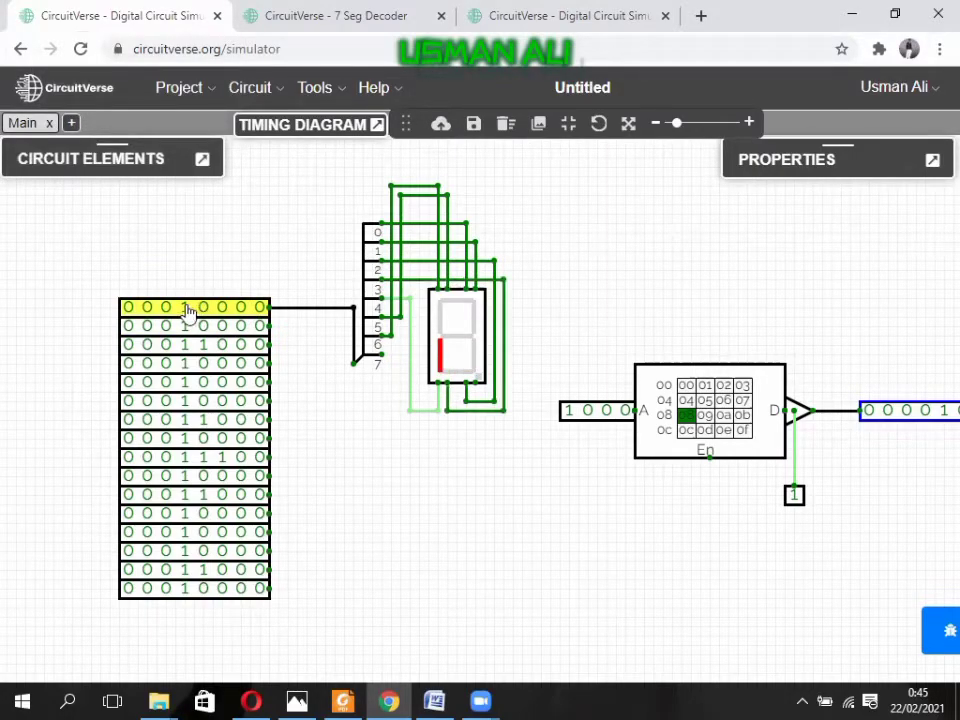
pyautogui.click(187, 312)
pyautogui.click(258, 311)
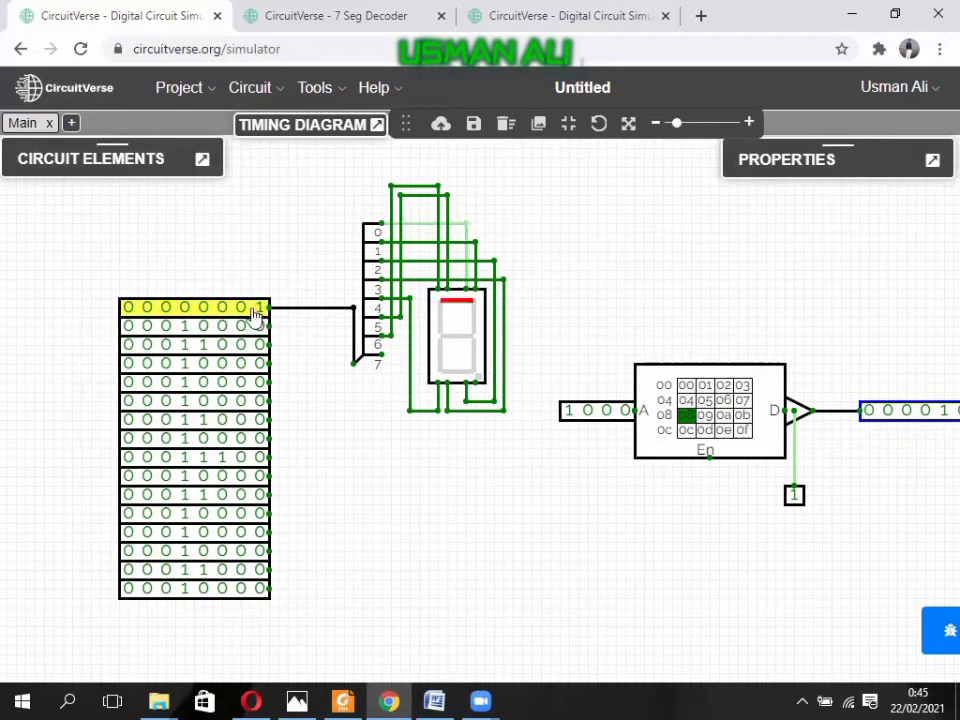
pyautogui.click(240, 311)
pyautogui.click(223, 312)
pyautogui.click(202, 311)
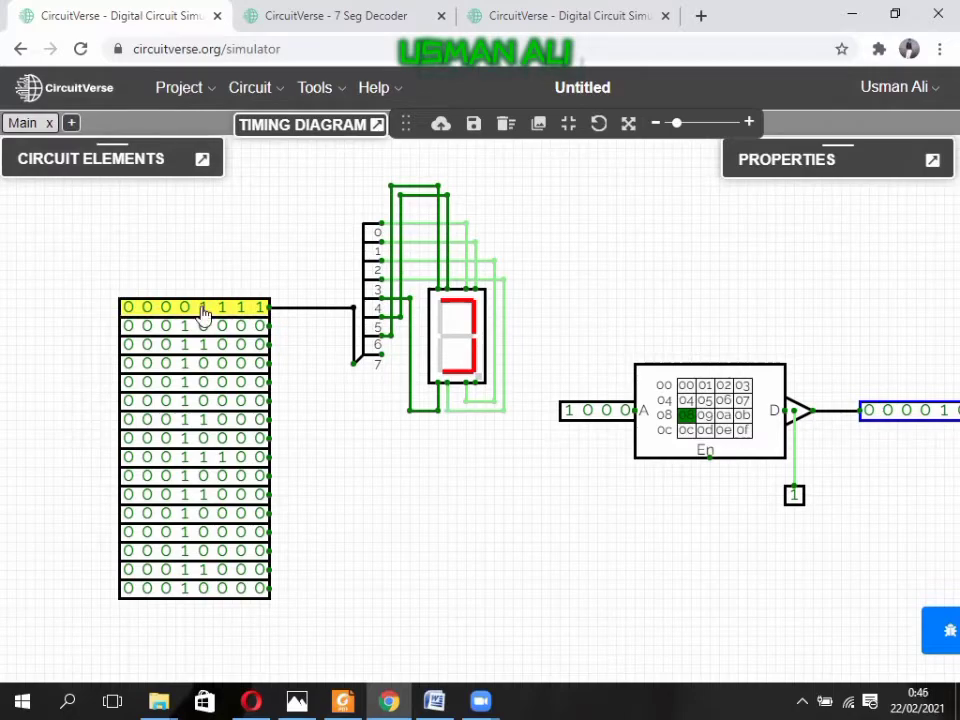
pyautogui.click(190, 312)
pyautogui.click(167, 308)
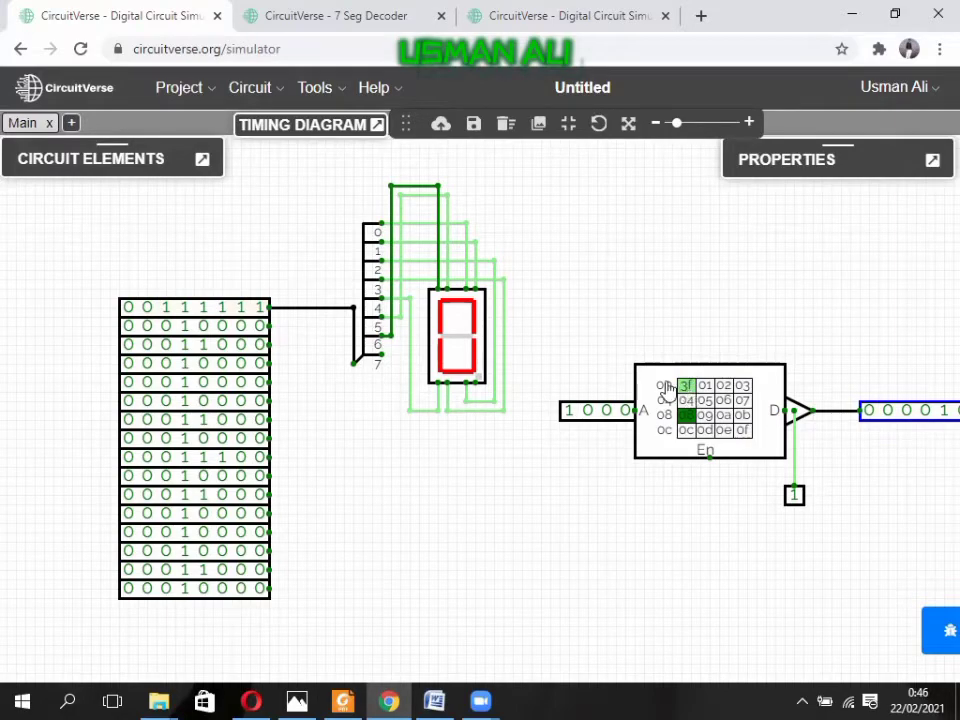
pyautogui.write('3f')
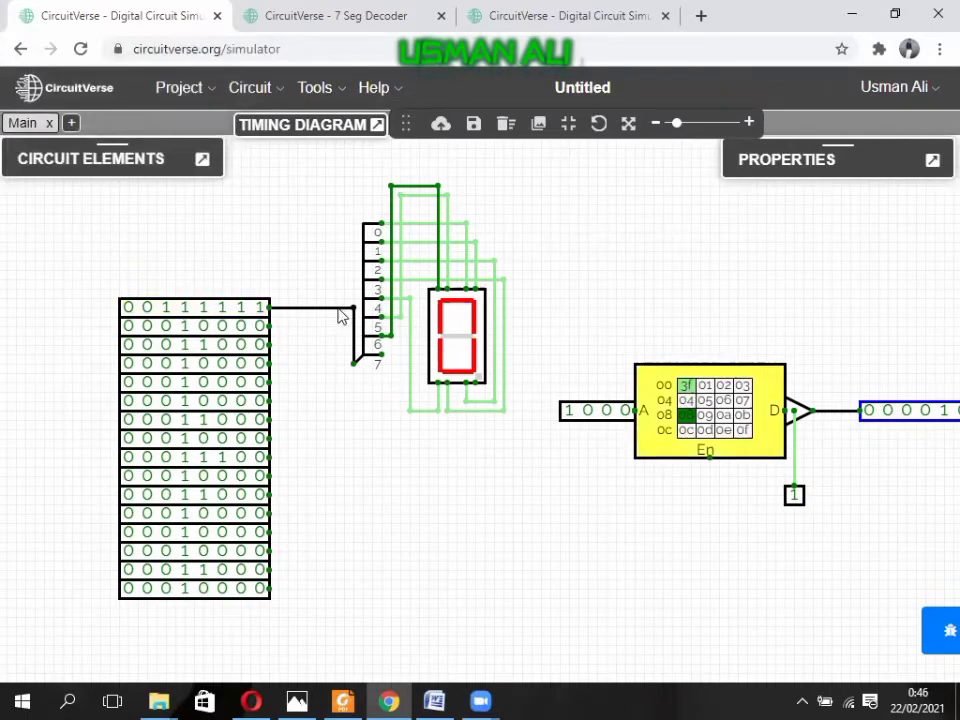
# Step: Delete the wire from the topmost 8-bit input and connect the second input to the splitter instead
pyautogui.click(338, 312)
pyautogui.press('Delete')
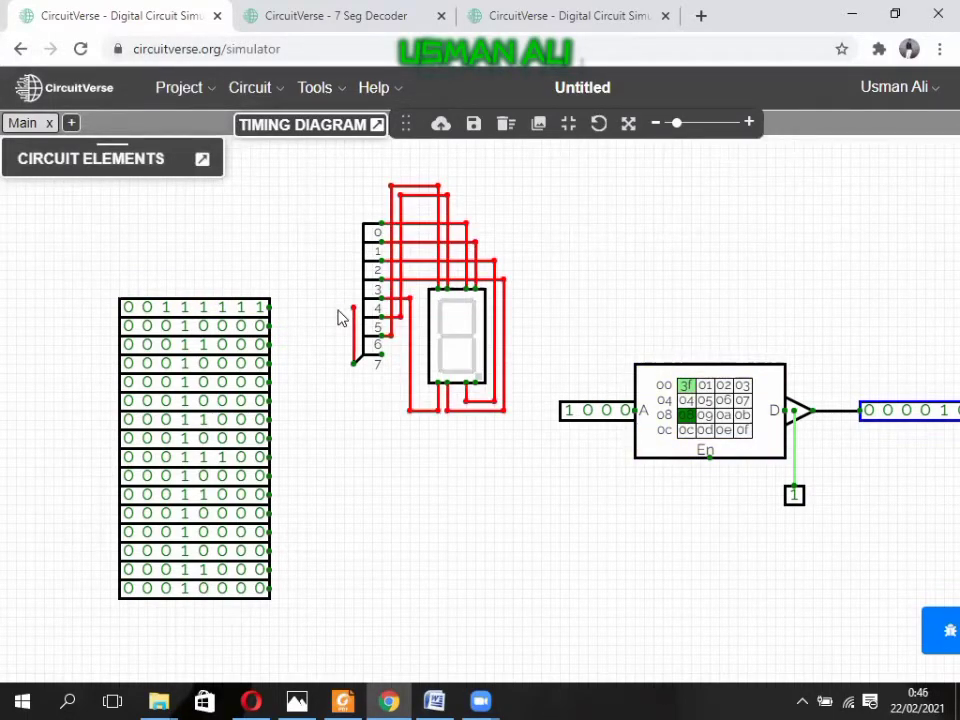
pyautogui.moveTo(269, 326); pyautogui.dragTo(353, 327)
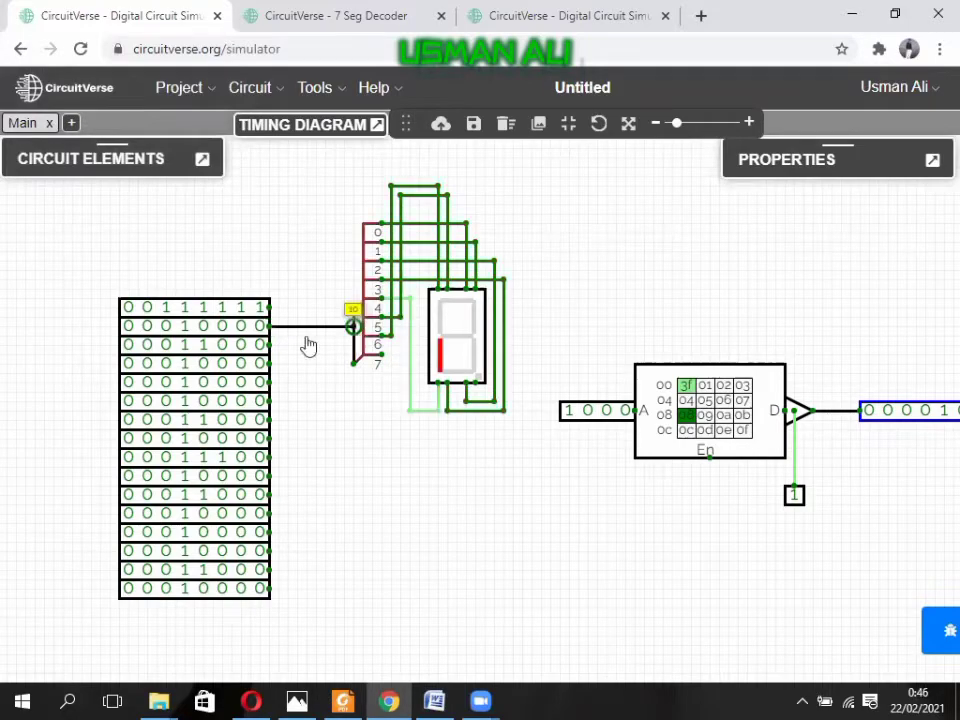
# Step: Set the second 8-bit input to 00000110 for digit 1 and store 06 at ROM address 01
pyautogui.click(259, 327)
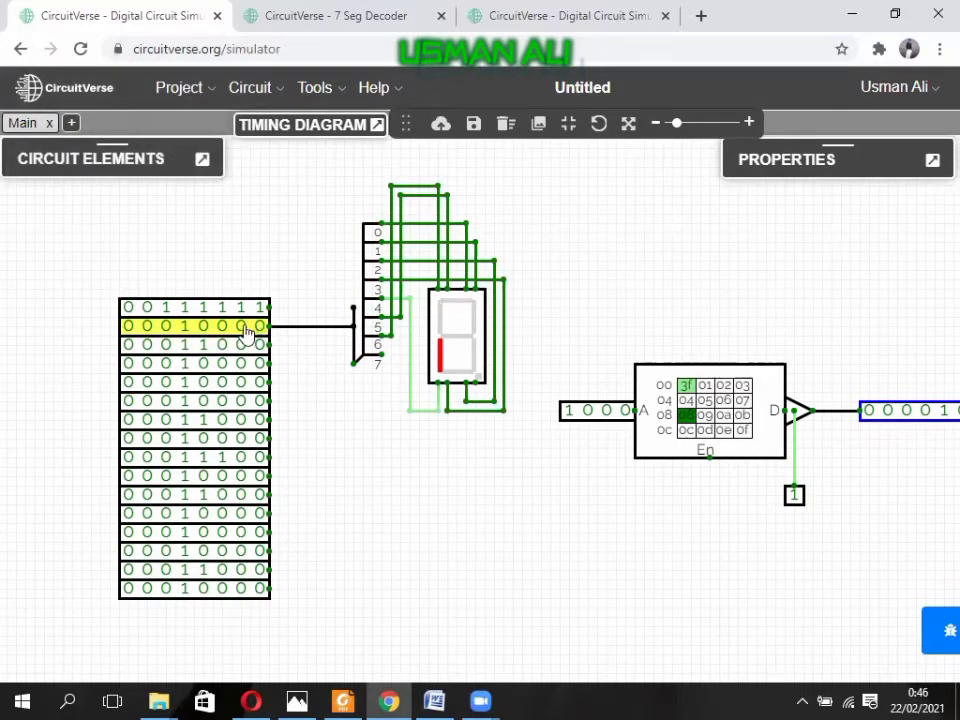
pyautogui.click(241, 327)
pyautogui.click(222, 327)
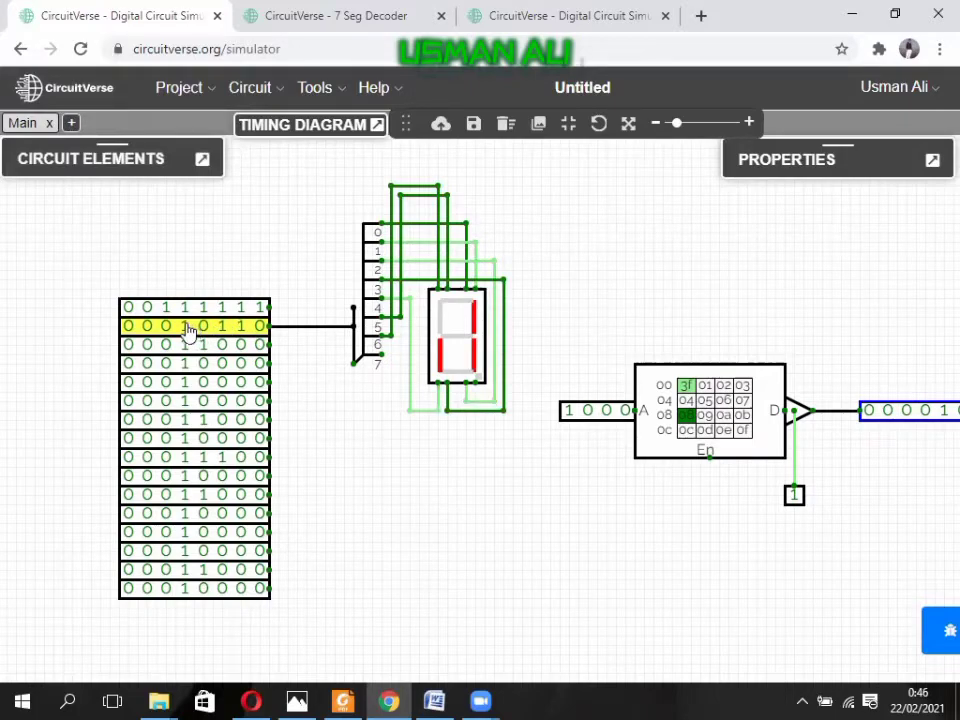
pyautogui.click(185, 327)
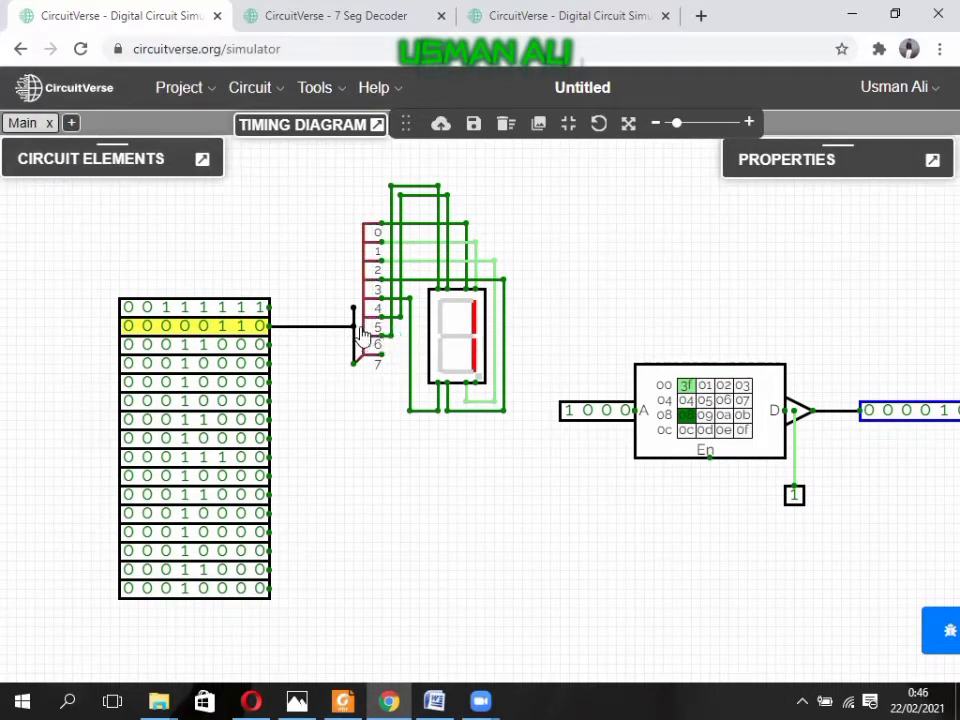
pyautogui.moveTo(352, 328)
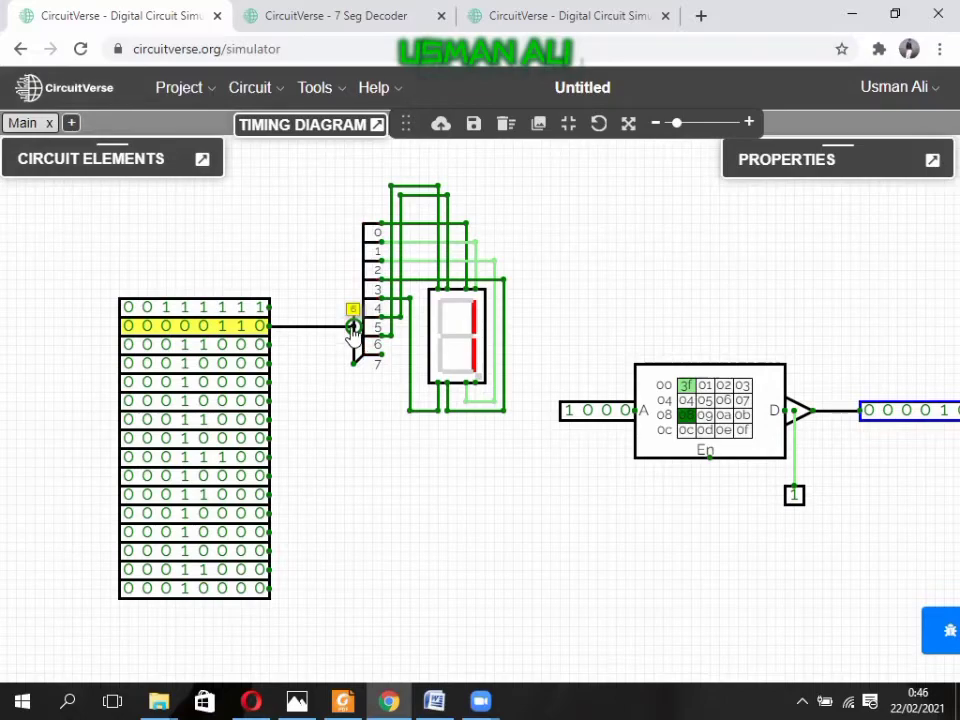
pyautogui.click(706, 387)
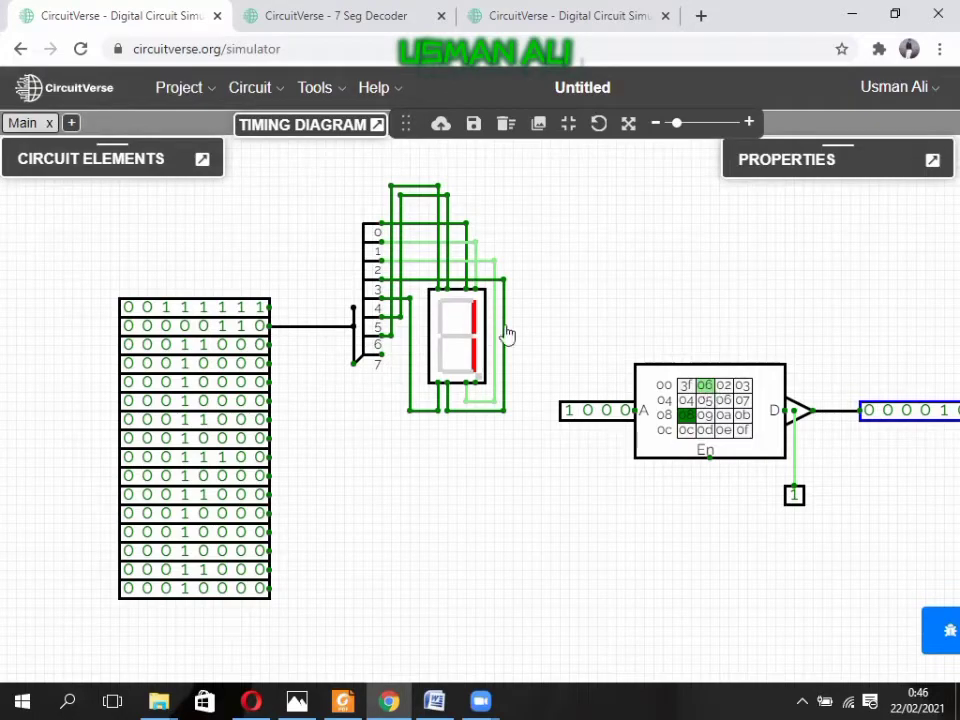
# Step: Replace the second input's wire with one from the third 8-bit input to the splitter
pyautogui.click(297, 327)
pyautogui.press('Delete')
pyautogui.moveTo(269, 345); pyautogui.dragTo(353, 340)
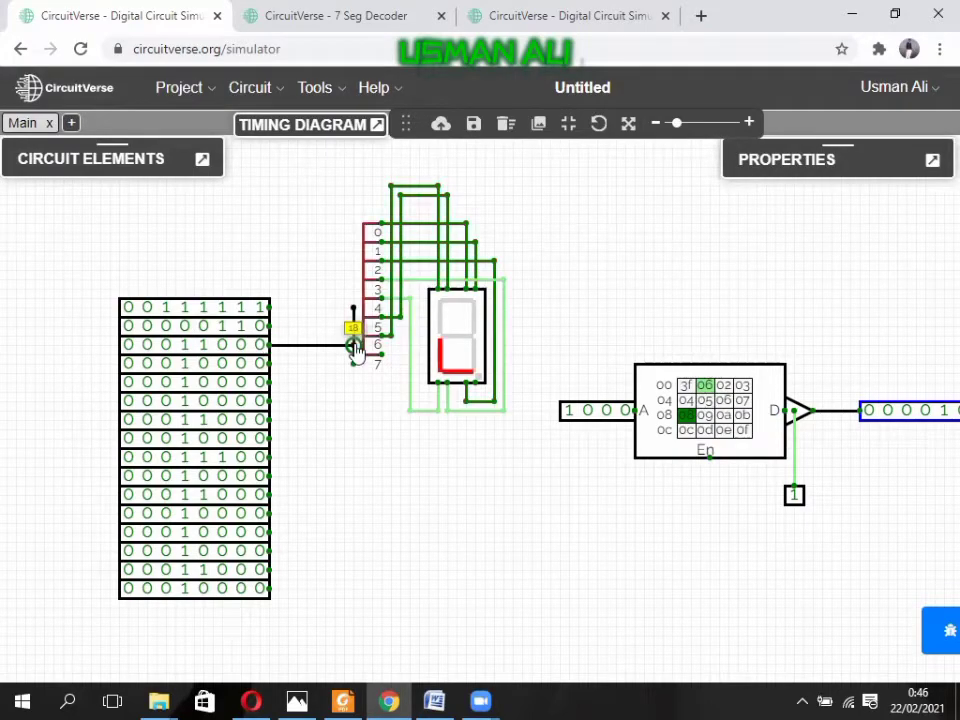
# Step: Set the third 8-bit input to 01011011 so that the display forms digit 2
pyautogui.click(203, 345)
pyautogui.click(187, 345)
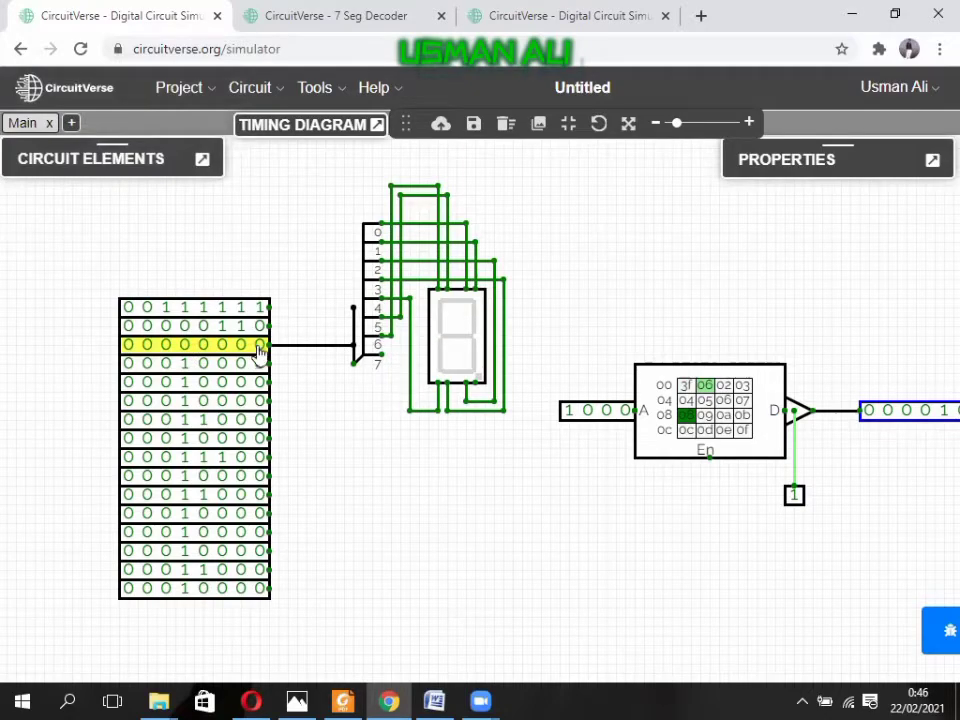
pyautogui.click(258, 345)
pyautogui.click(241, 346)
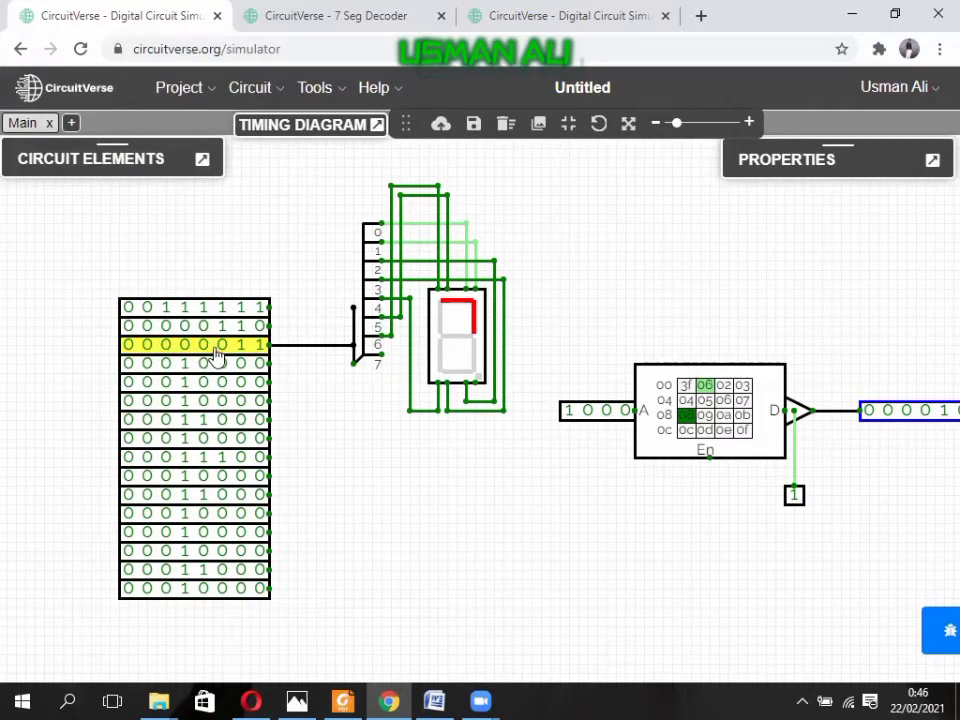
pyautogui.click(203, 347)
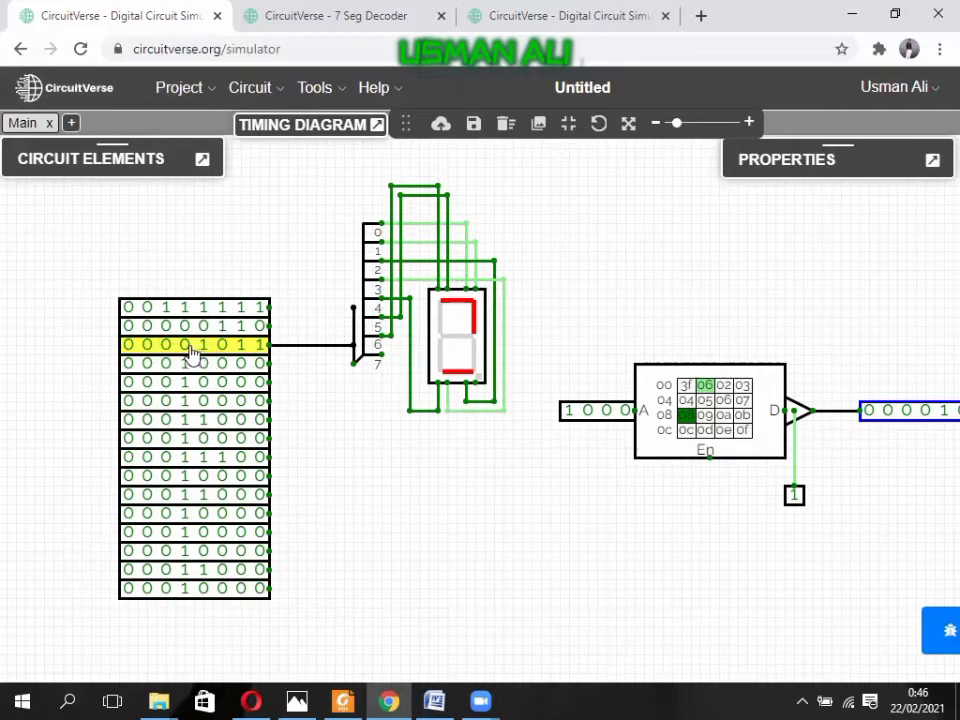
pyautogui.click(184, 346)
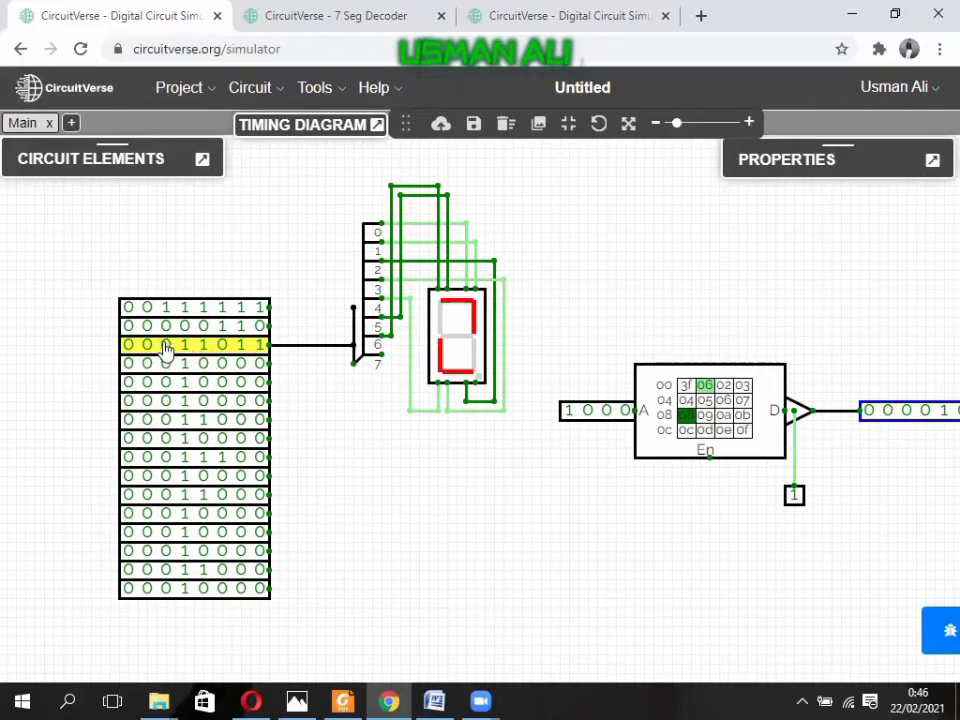
pyautogui.click(147, 346)
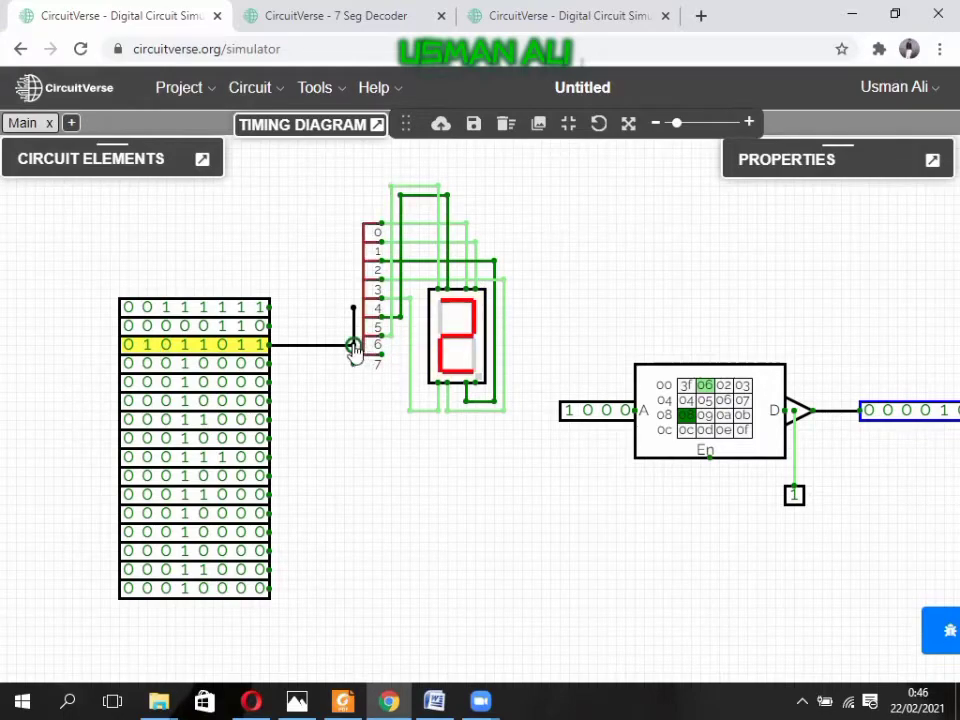
# Step: Read the hex code on the third 8-bit input's wire and store 5b at ROM address 02
pyautogui.moveTo(353, 345)
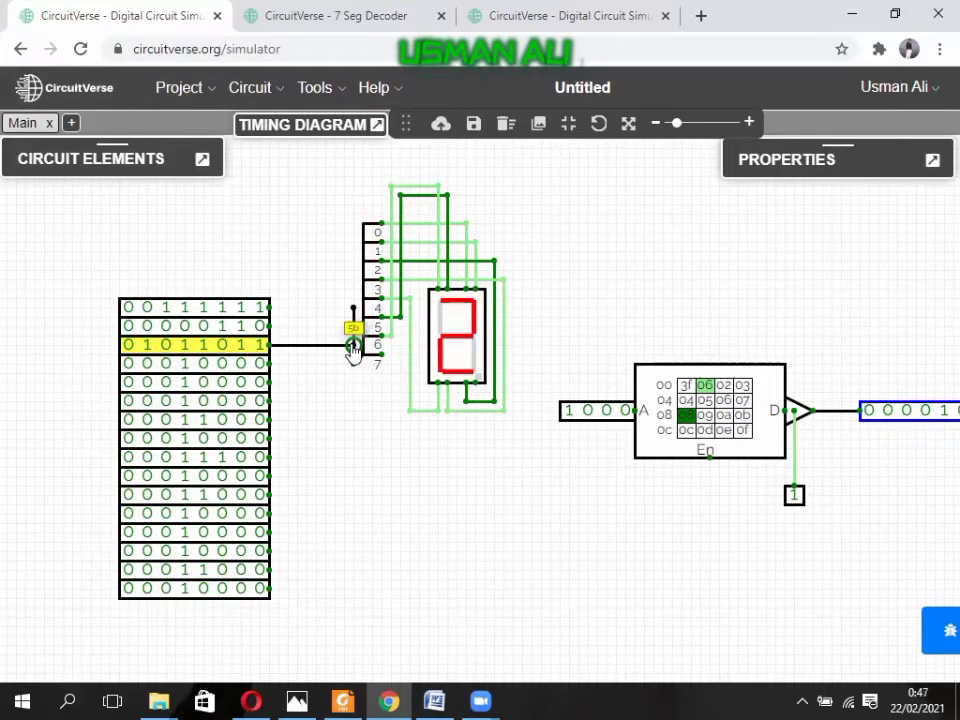
pyautogui.scroll(5, 353, 347)
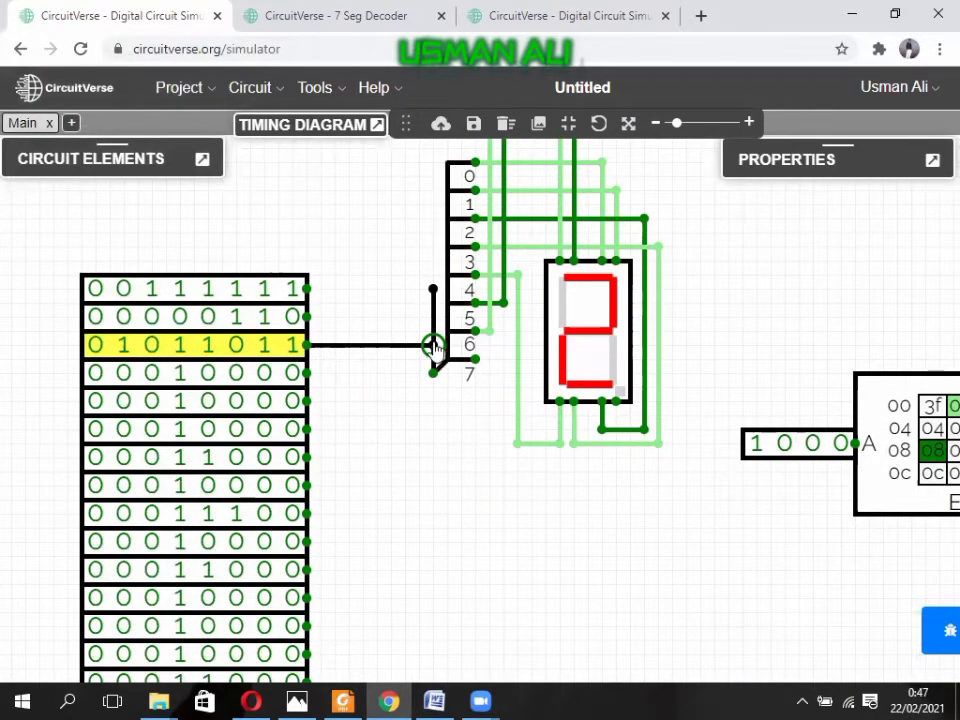
pyautogui.click(454, 482)
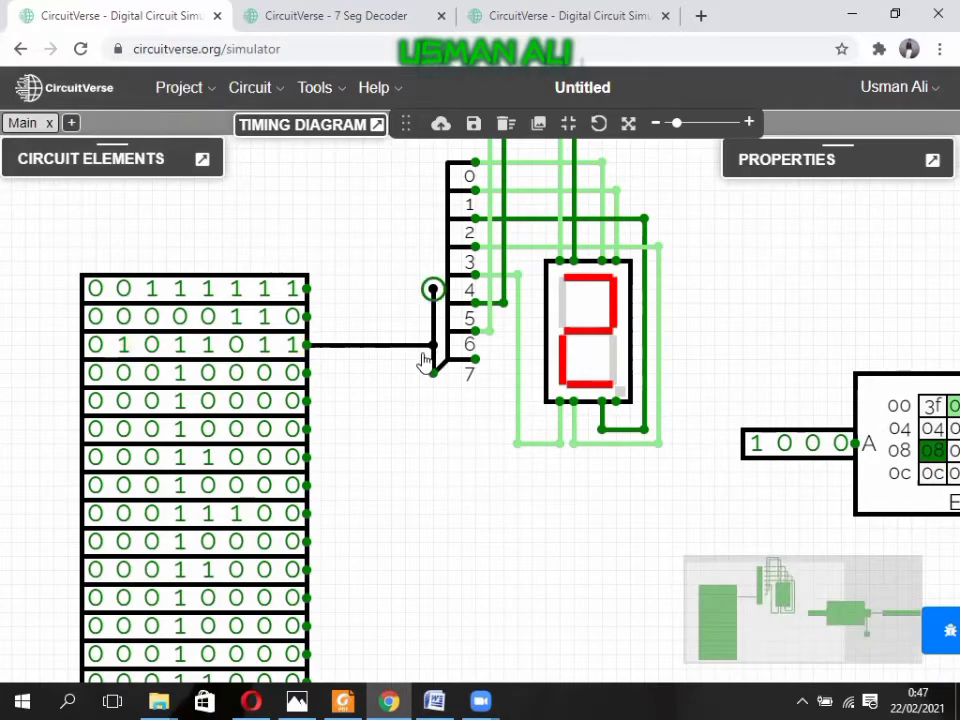
pyautogui.moveTo(432, 347)
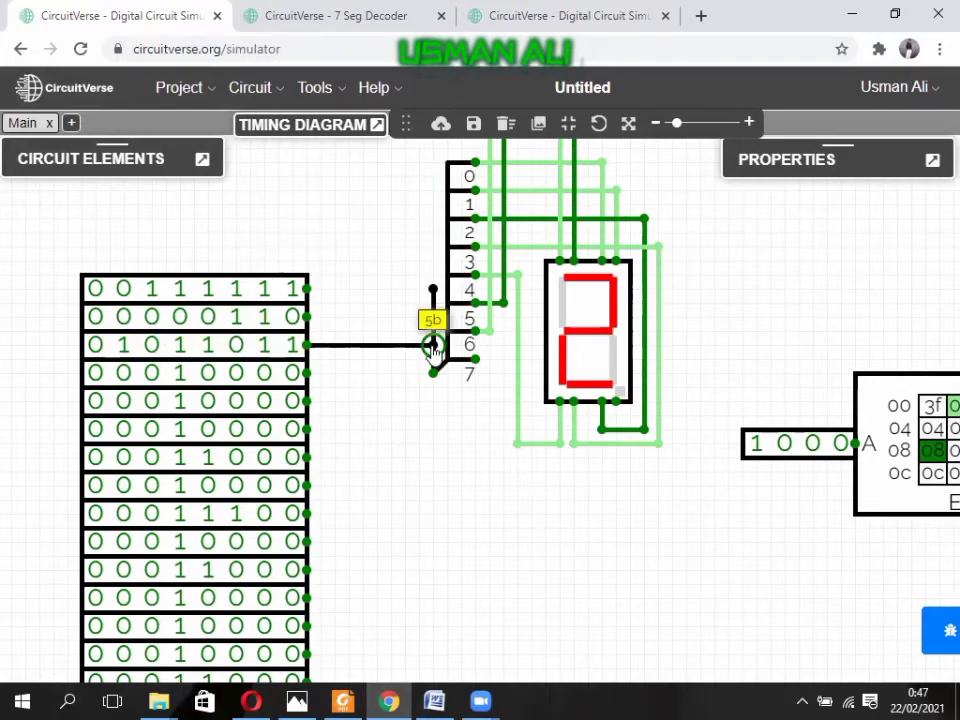
pyautogui.moveTo(733, 561); pyautogui.dragTo(563, 528)
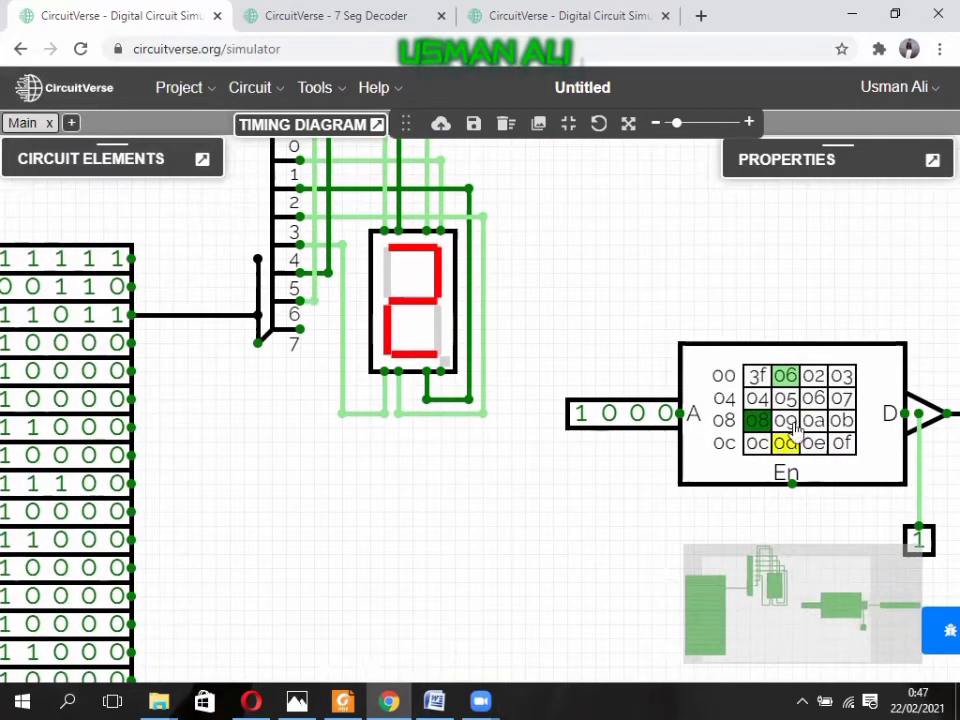
pyautogui.click(815, 378)
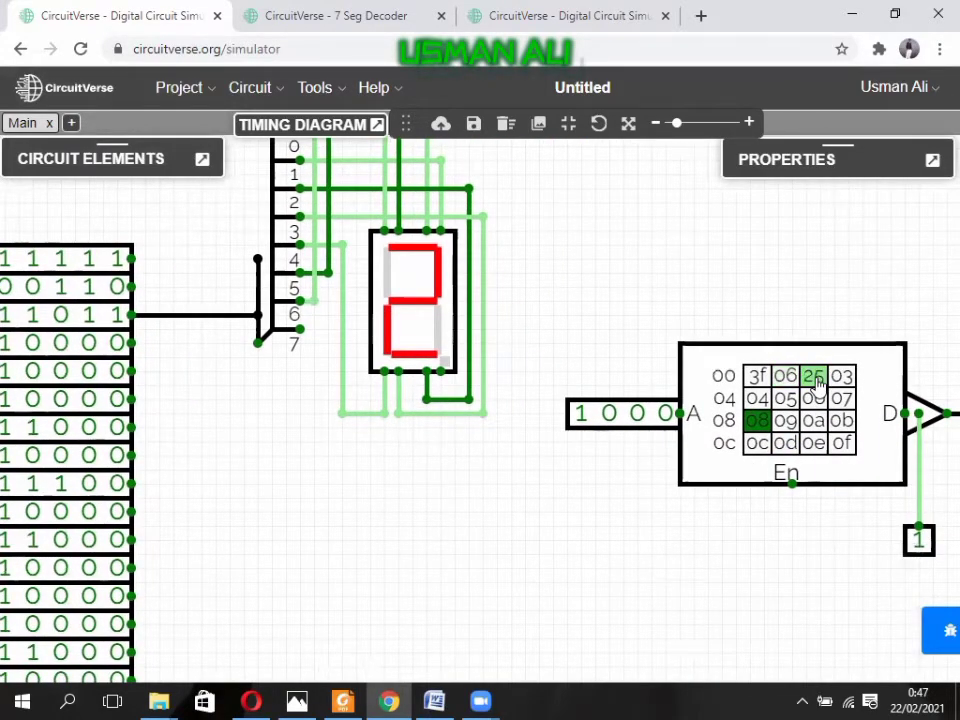
pyautogui.write('b')
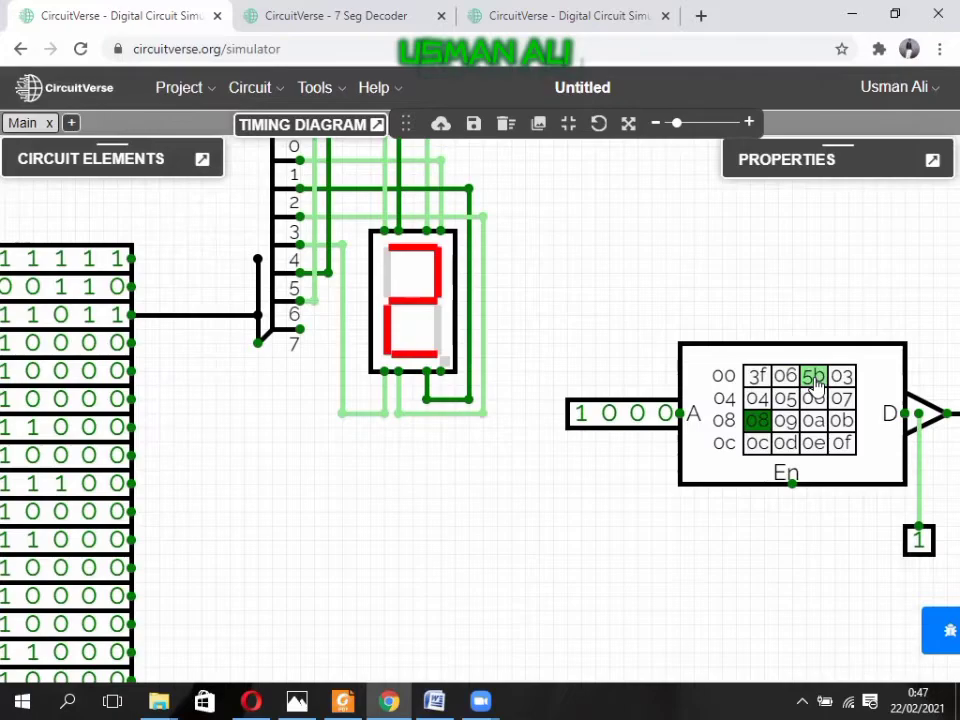
pyautogui.click(743, 307)
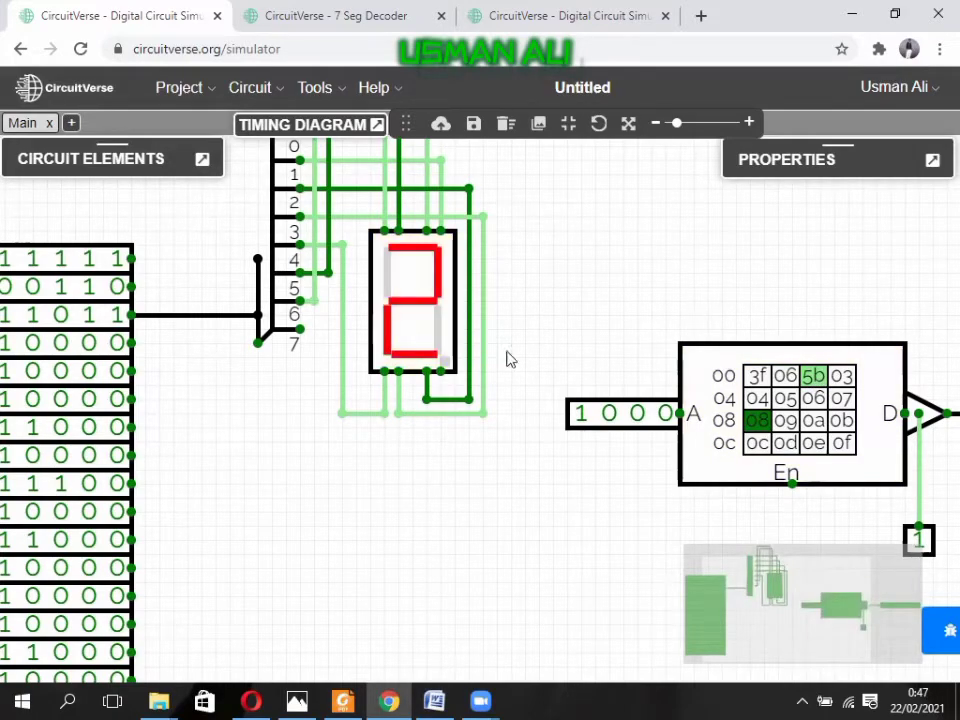
# Step: Set the ROM's 4-bit address input to 1100 and move the input slightly away from the ROM
pyautogui.click(615, 418)
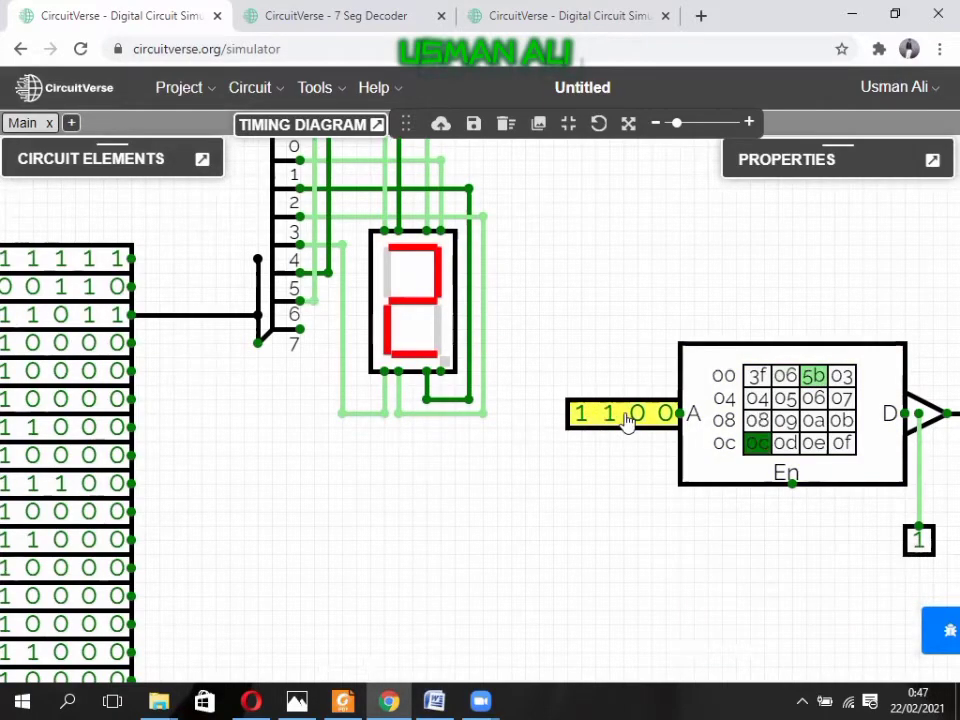
pyautogui.moveTo(611, 414); pyautogui.dragTo(604, 424)
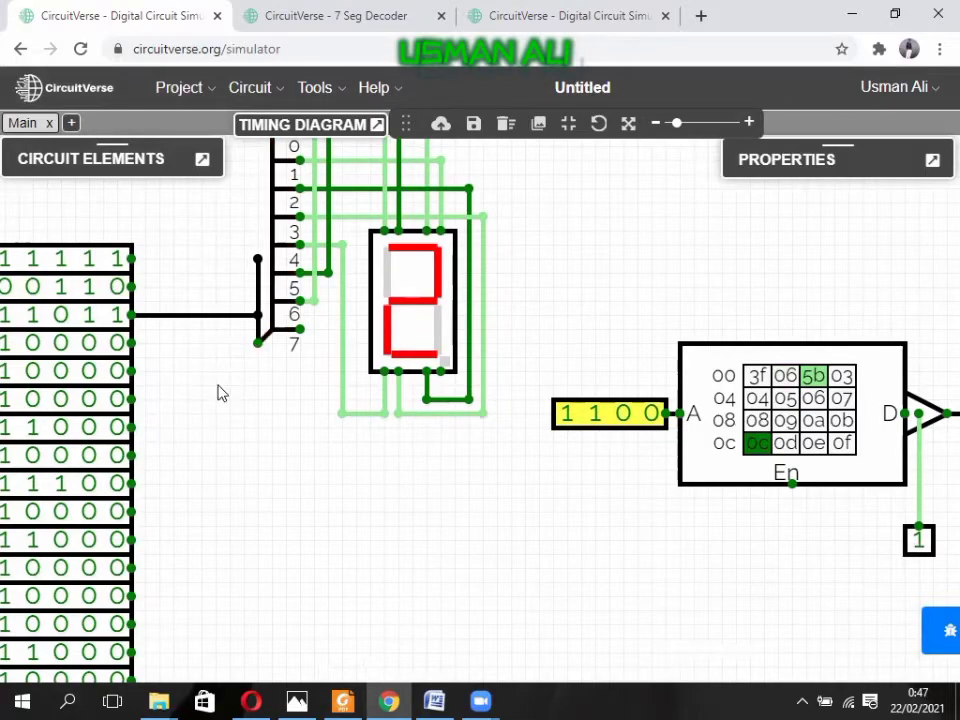
pyautogui.scroll(-4, 222, 393)
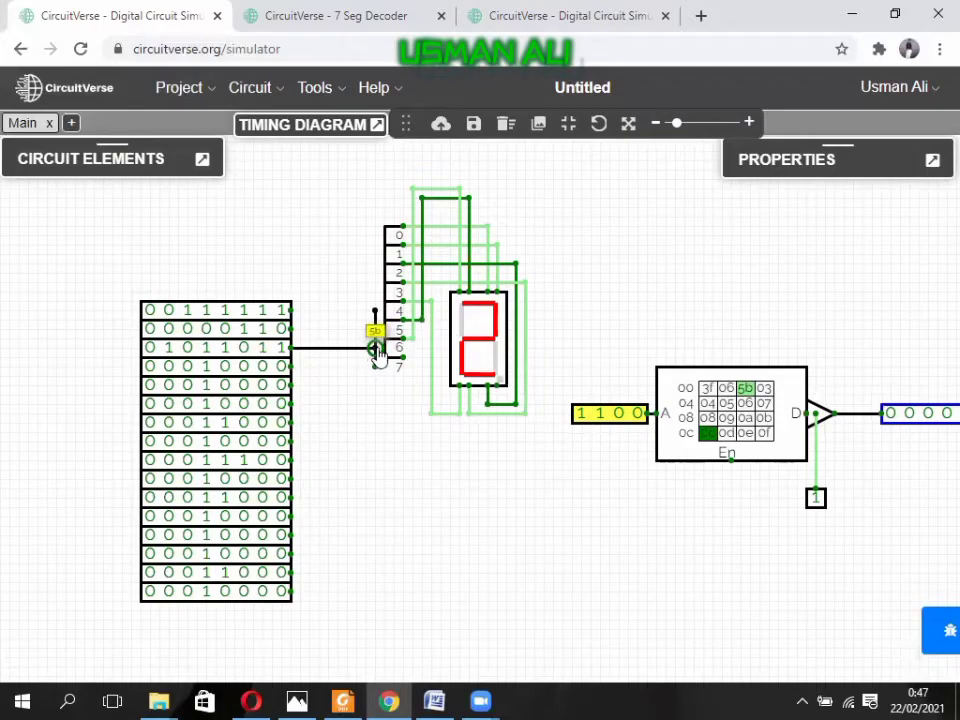
pyautogui.click(726, 403)
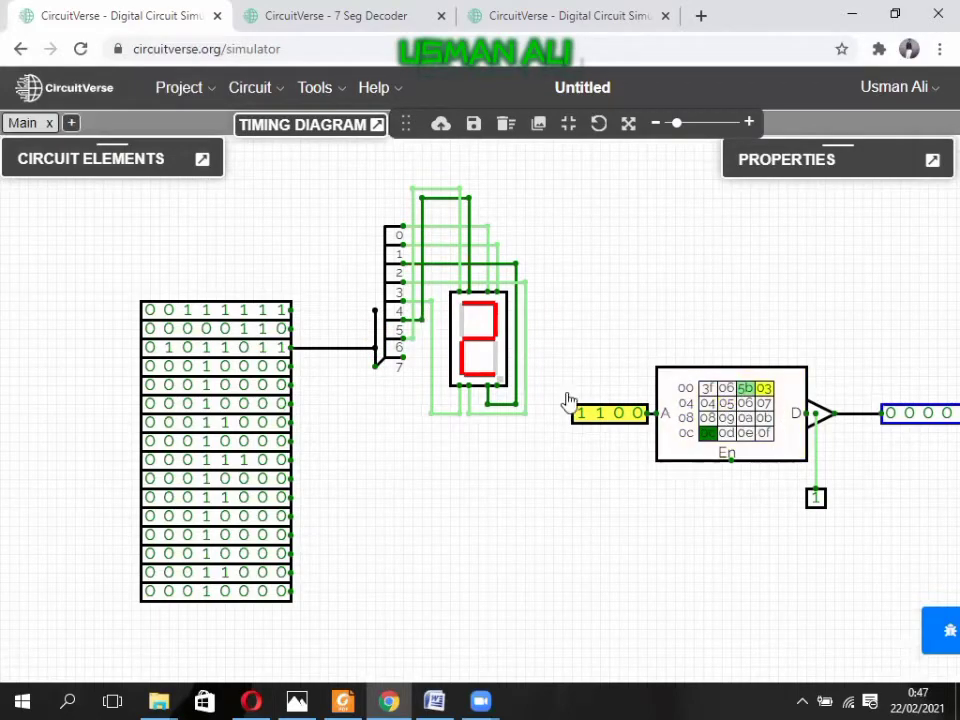
pyautogui.moveTo(638, 515); pyautogui.dragTo(518, 514)
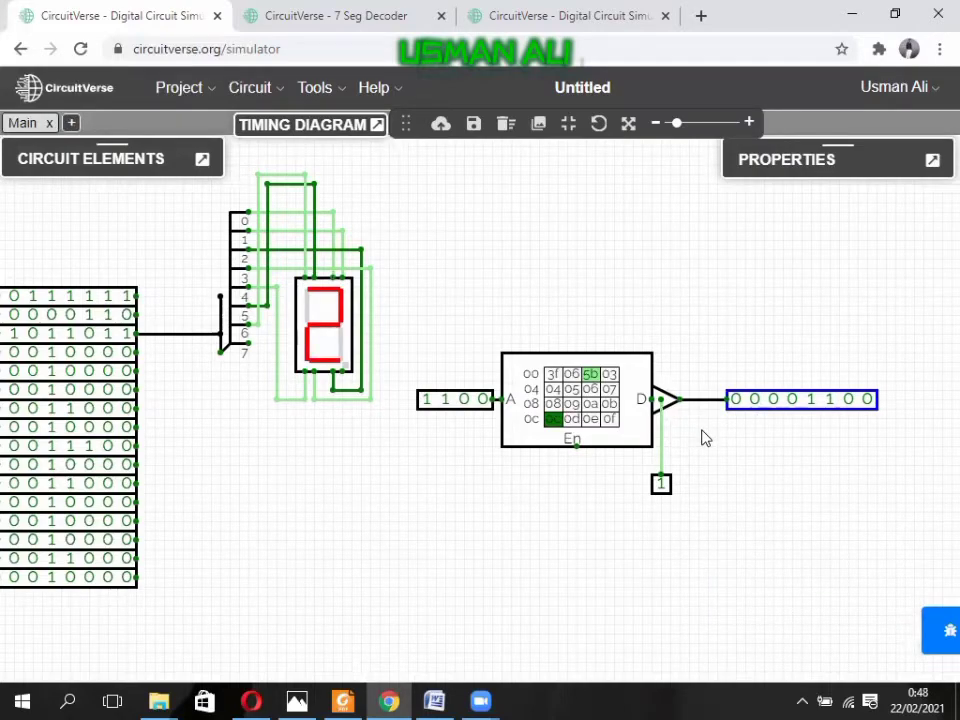
# Step: Switch to the 7 Seg Decoder project, open the decoder block's inner circuit and set its En input to 0
pyautogui.click(533, 30)
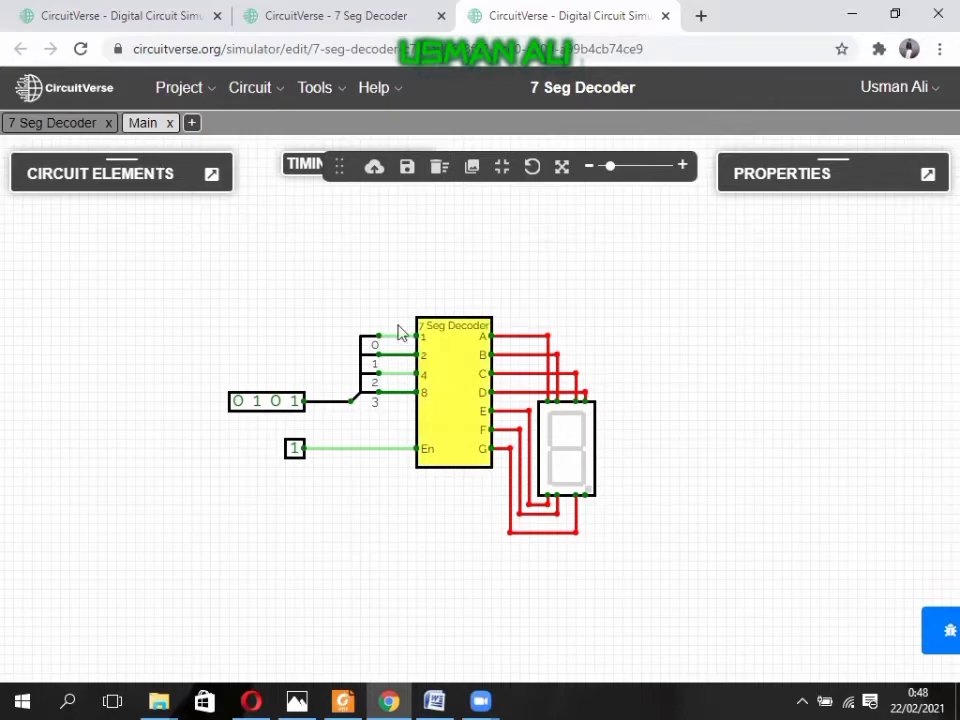
pyautogui.doubleClick(450, 384)
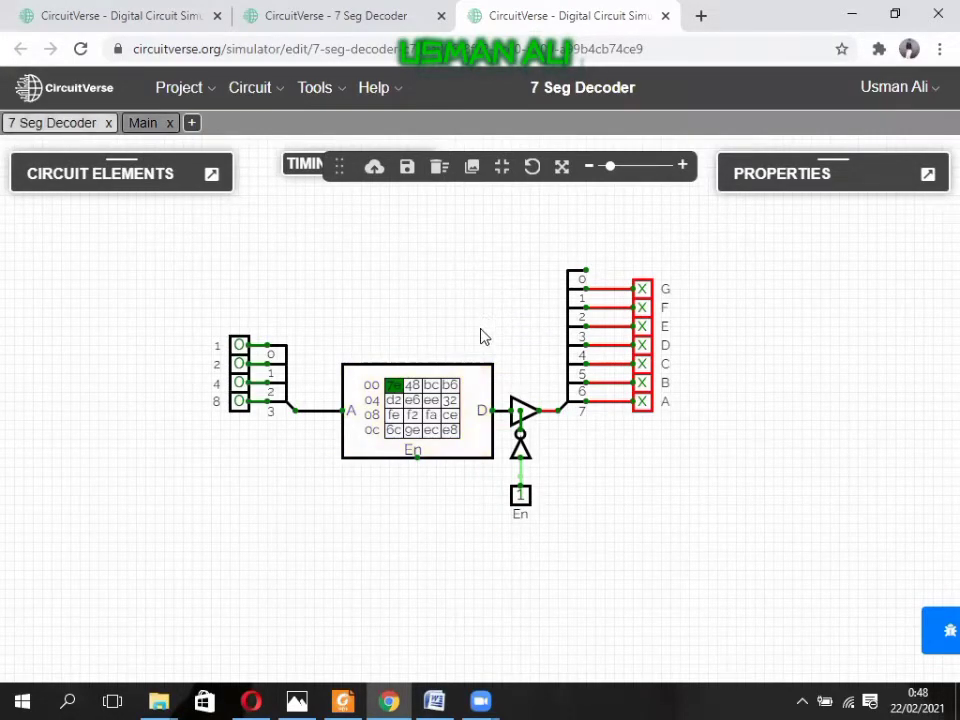
pyautogui.click(520, 495)
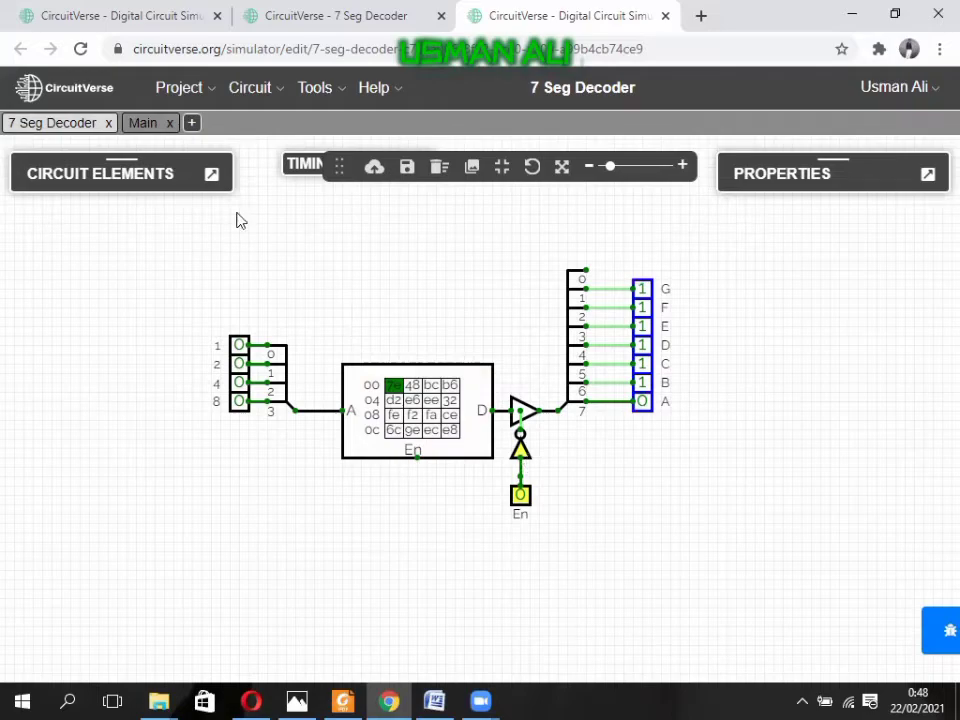
# Step: Compare the decoder block in the Main circuit with the inner layout of the 7 Seg Decoder circuit
pyautogui.click(143, 122)
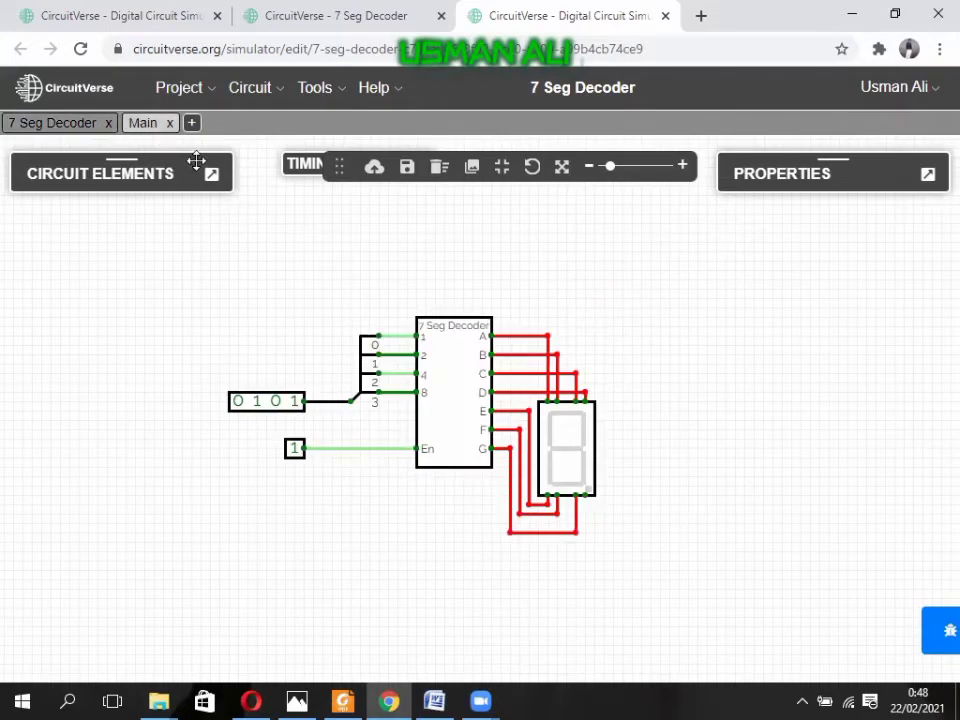
pyautogui.click(70, 125)
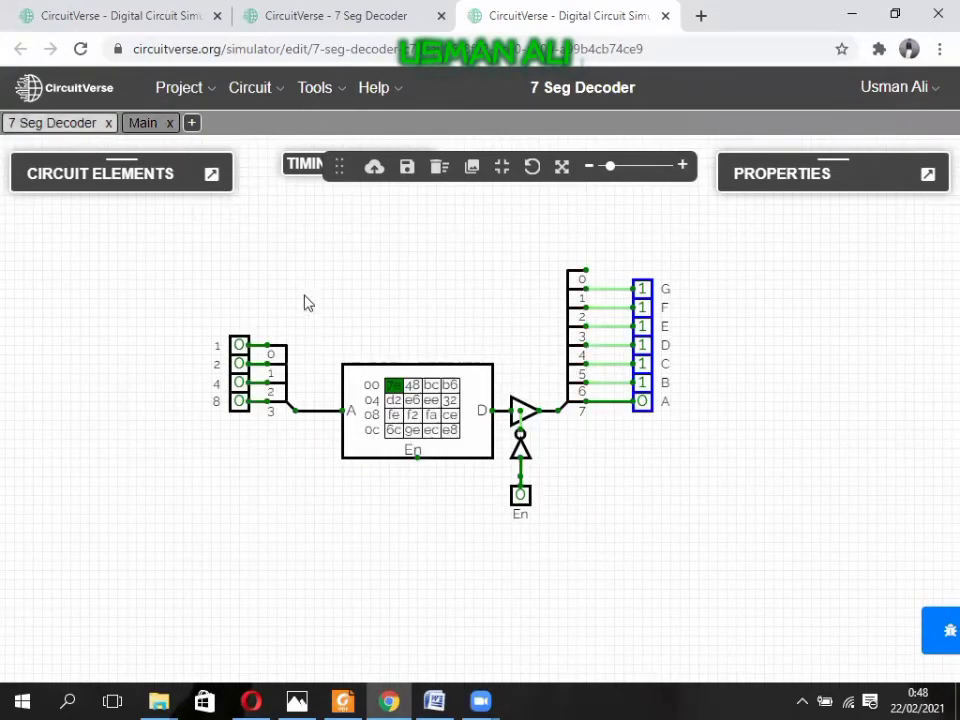
pyautogui.click(143, 124)
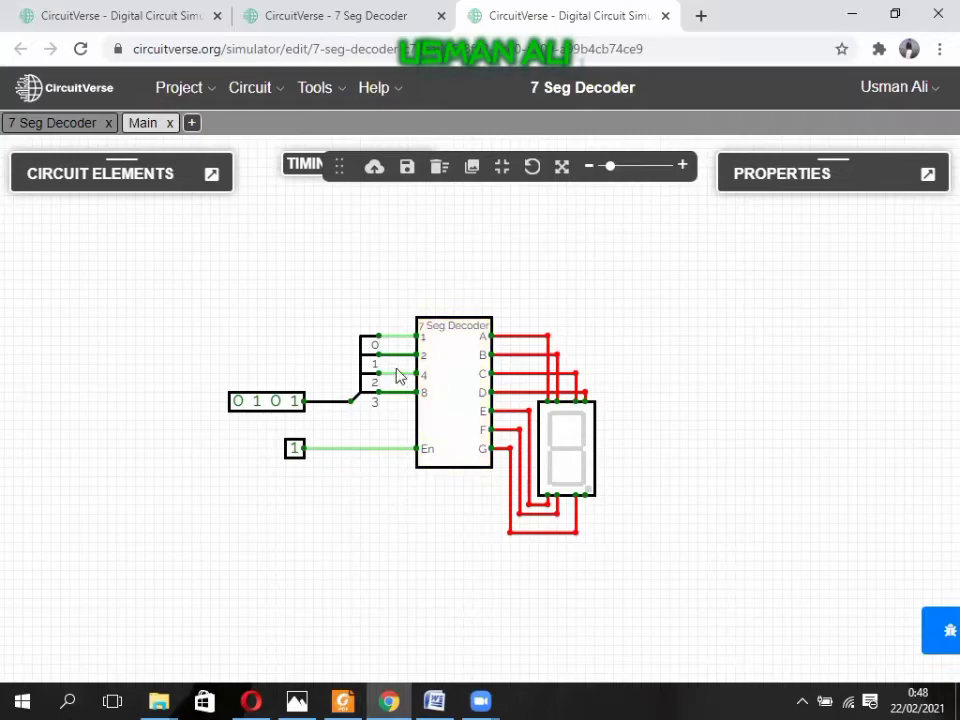
pyautogui.moveTo(752, 402); pyautogui.dragTo(620, 407)
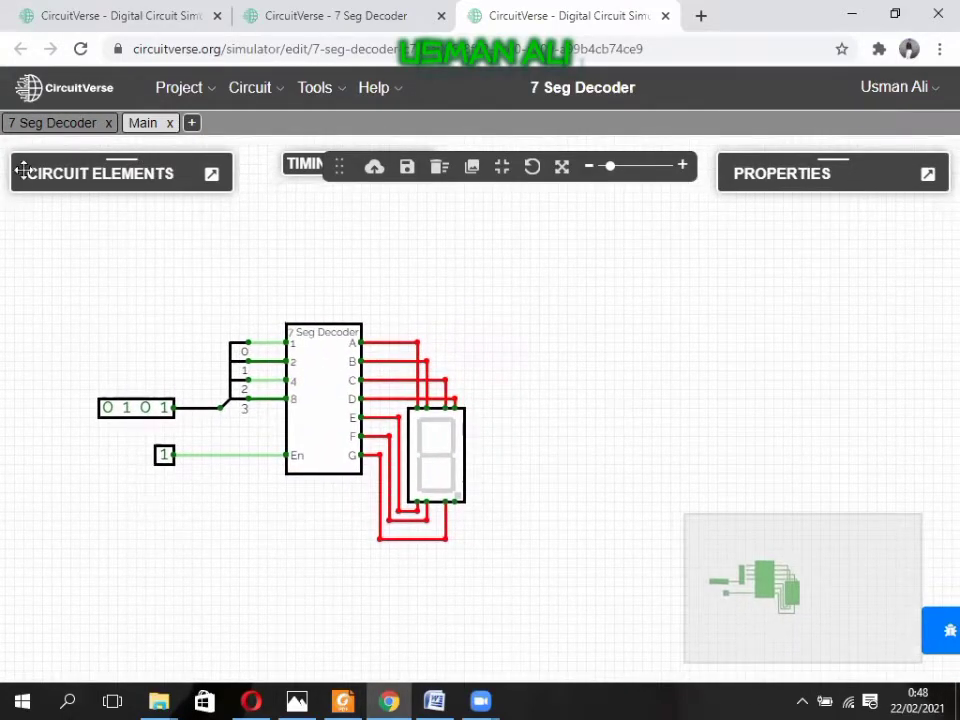
pyautogui.click(56, 123)
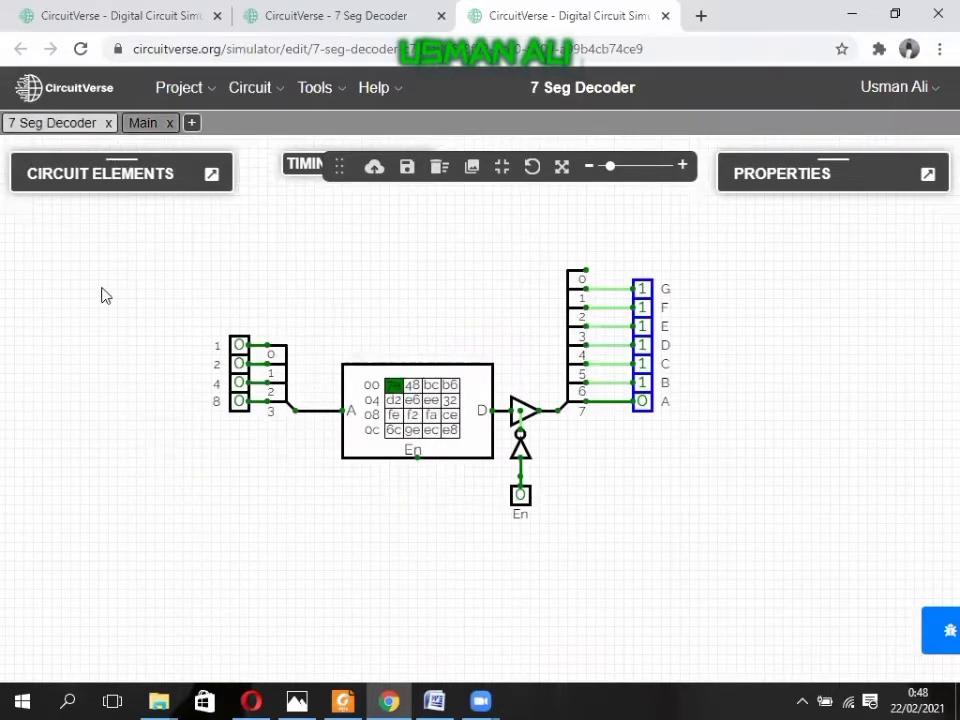
# Step: Create a new circuit named New 7 seg and place the 7 Seg Decoder subcircuit in it
pyautogui.click(191, 124)
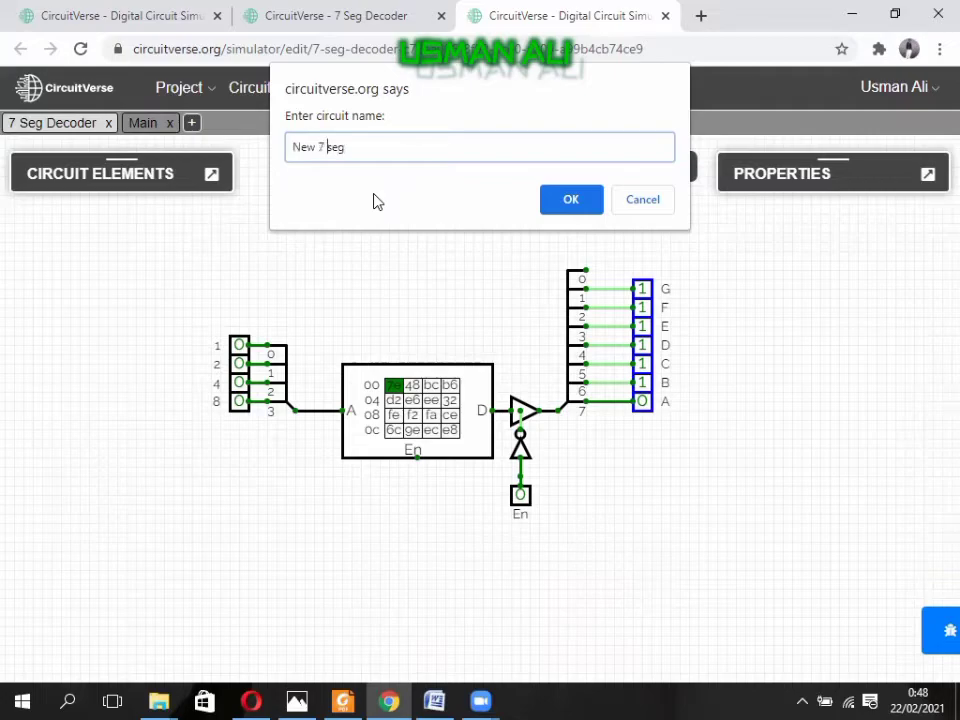
pyautogui.click(571, 201)
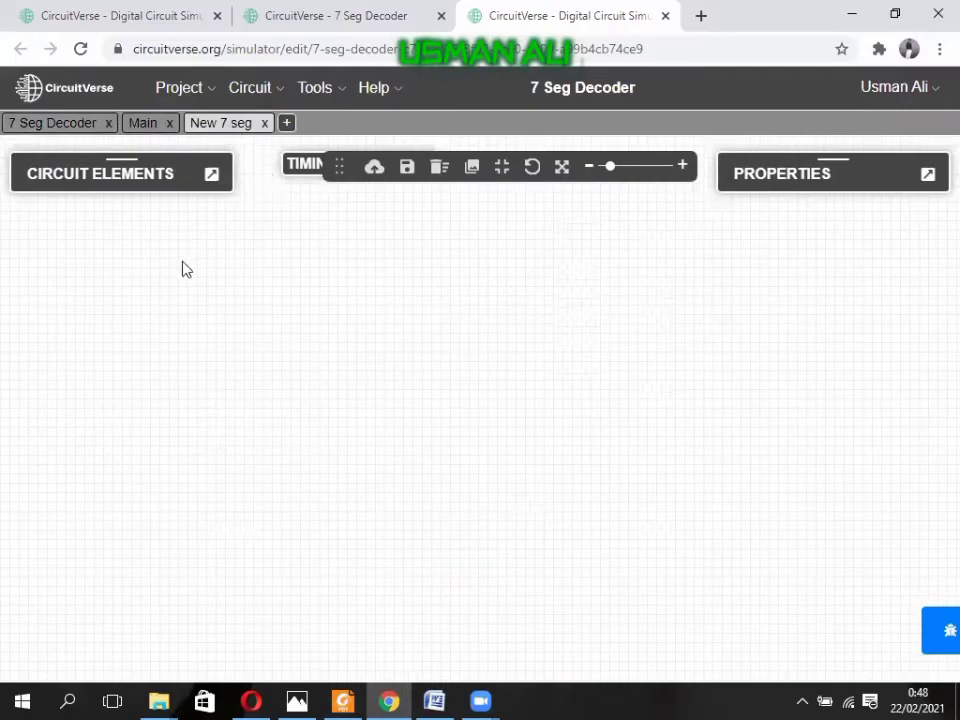
pyautogui.rightClick(418, 345)
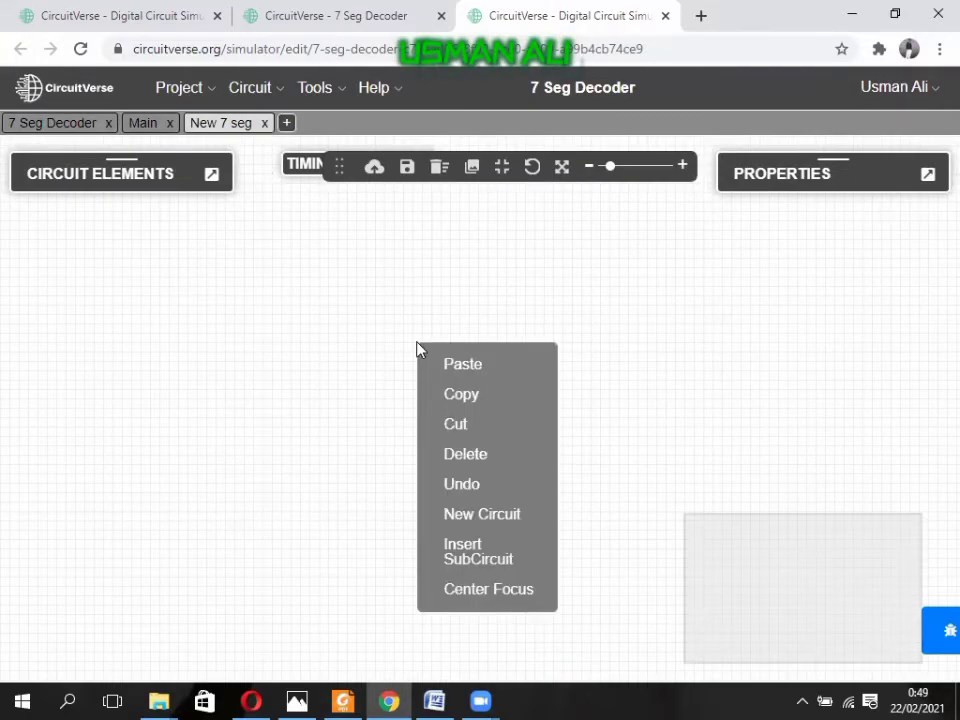
pyautogui.click(476, 556)
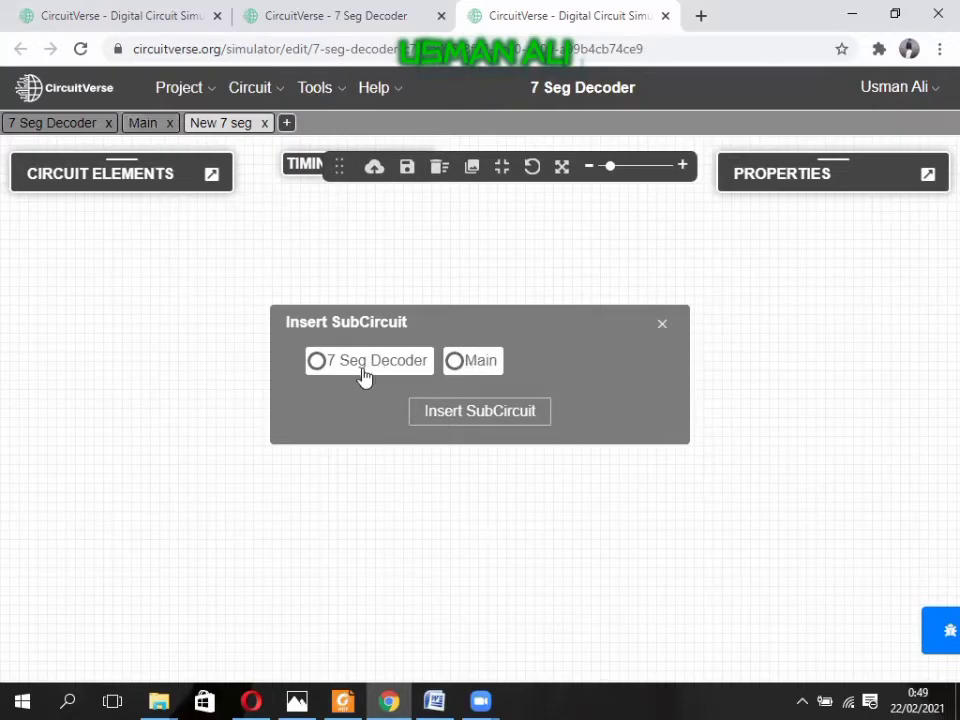
pyautogui.click(60, 123)
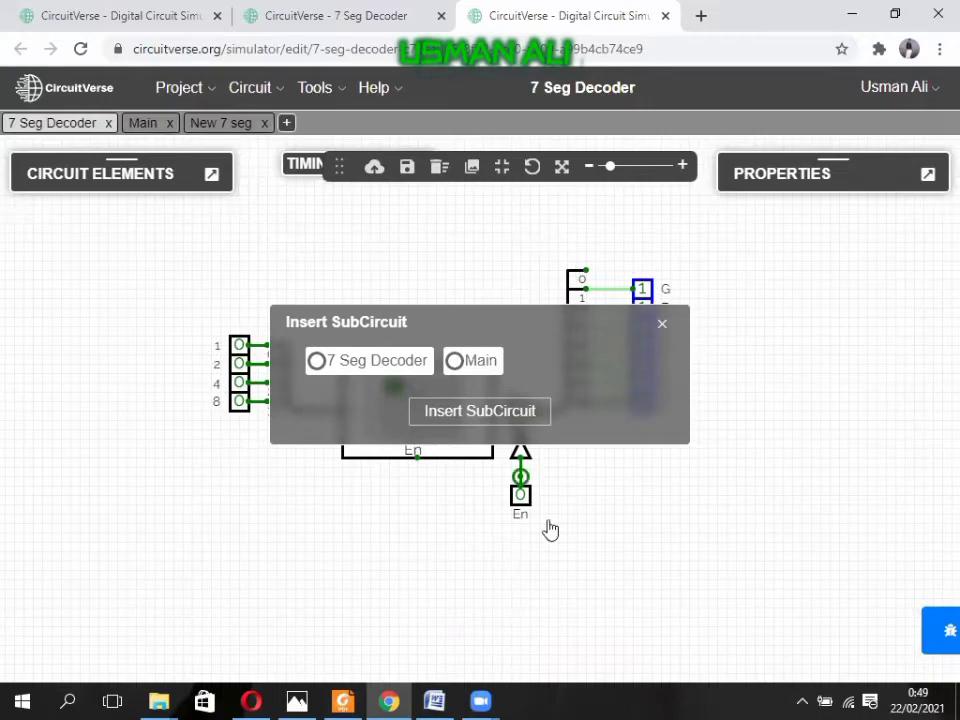
pyautogui.click(243, 125)
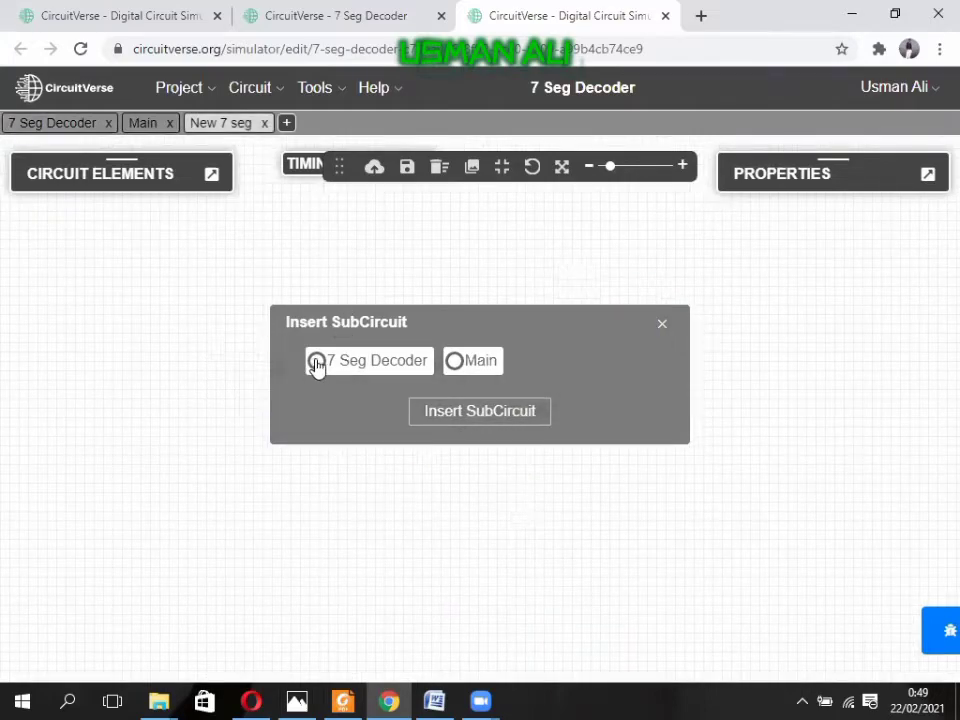
pyautogui.click(510, 418)
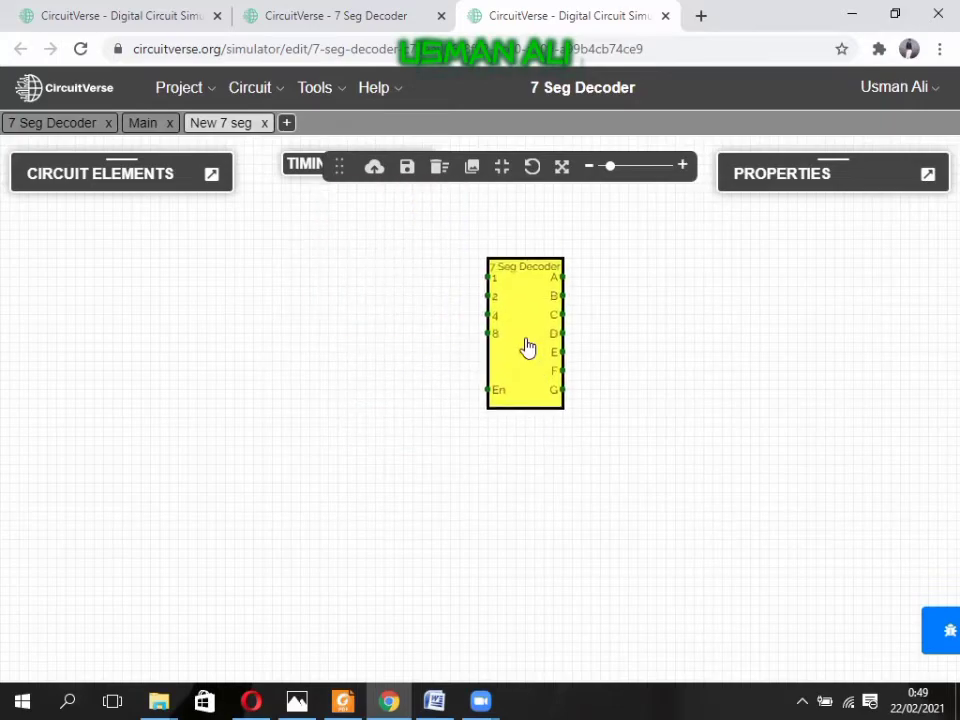
pyautogui.click(531, 366)
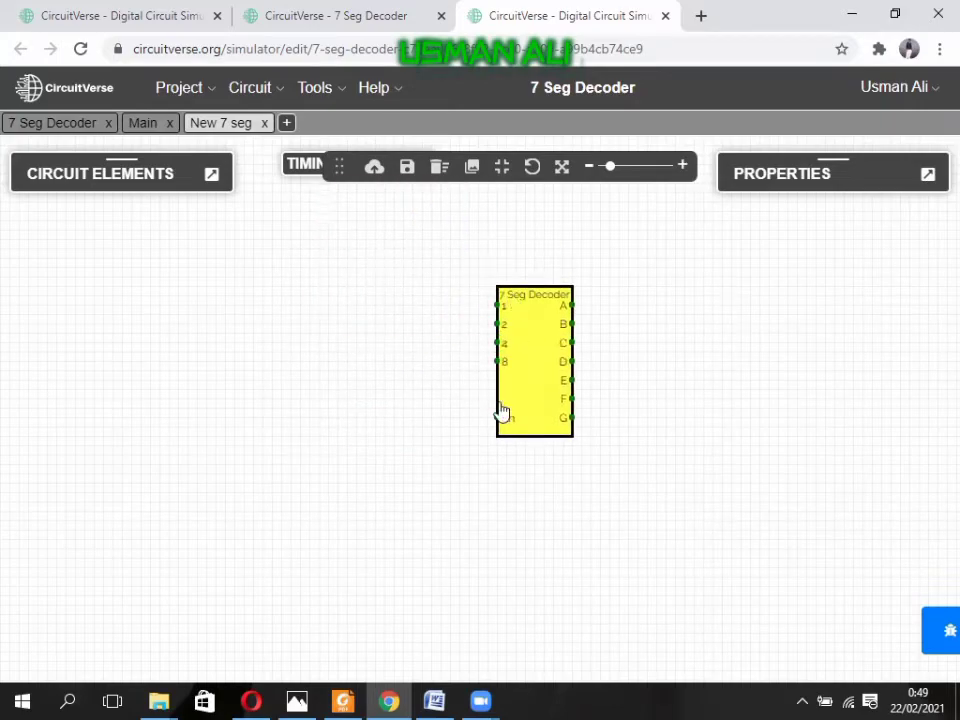
# Step: Compare the inserted decoder block's pins in New 7 seg with the labelled inputs and outputs of the 7 Seg Decoder circuit
pyautogui.click(34, 124)
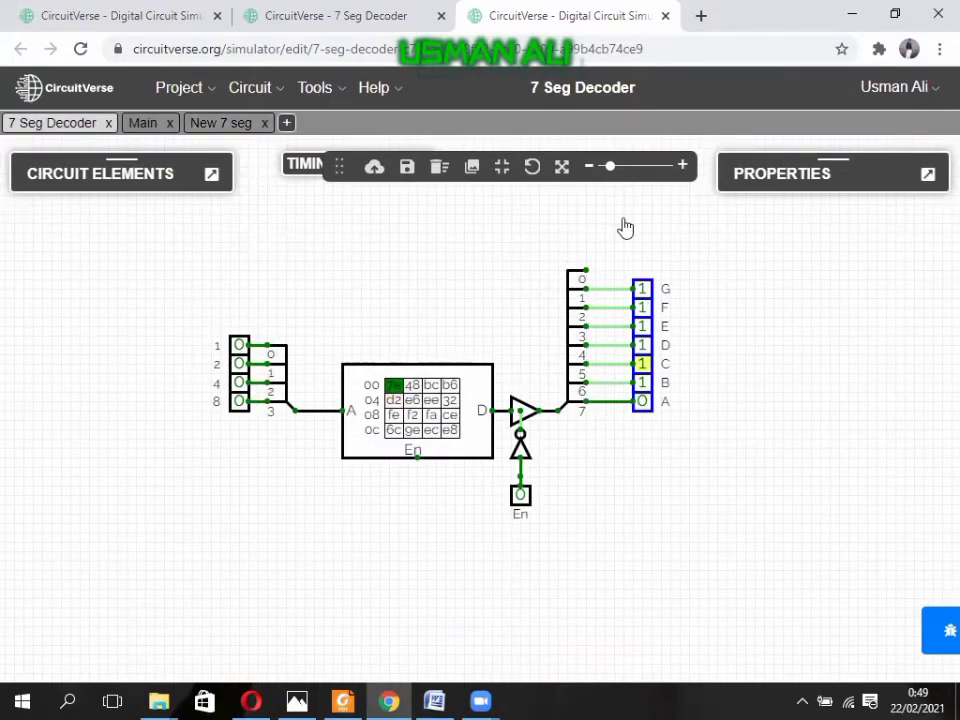
pyautogui.click(238, 122)
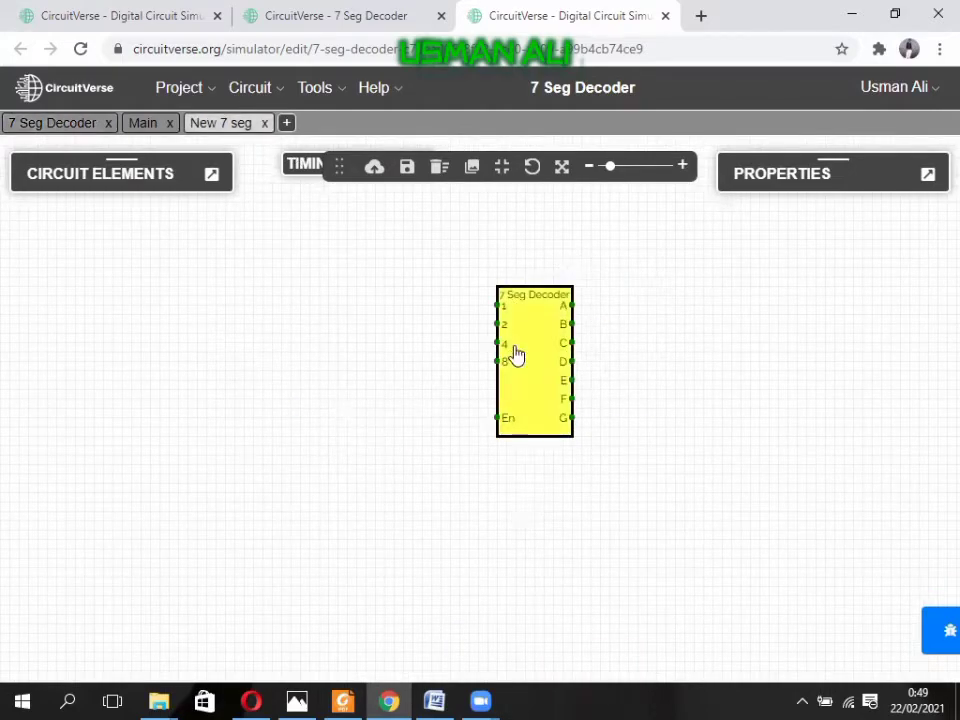
pyautogui.click(55, 127)
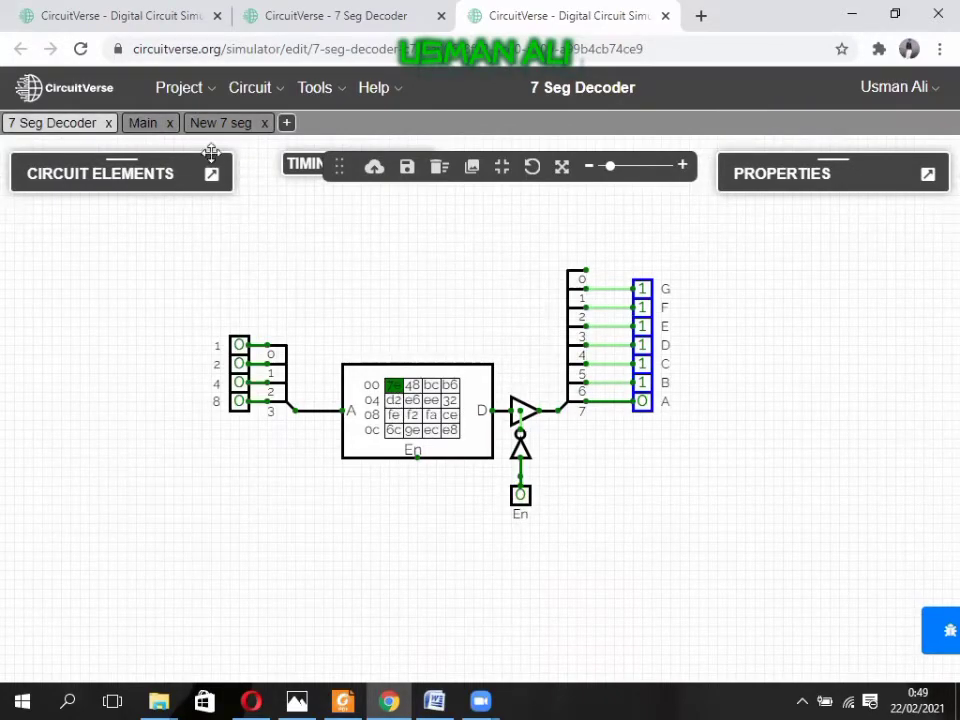
pyautogui.click(222, 124)
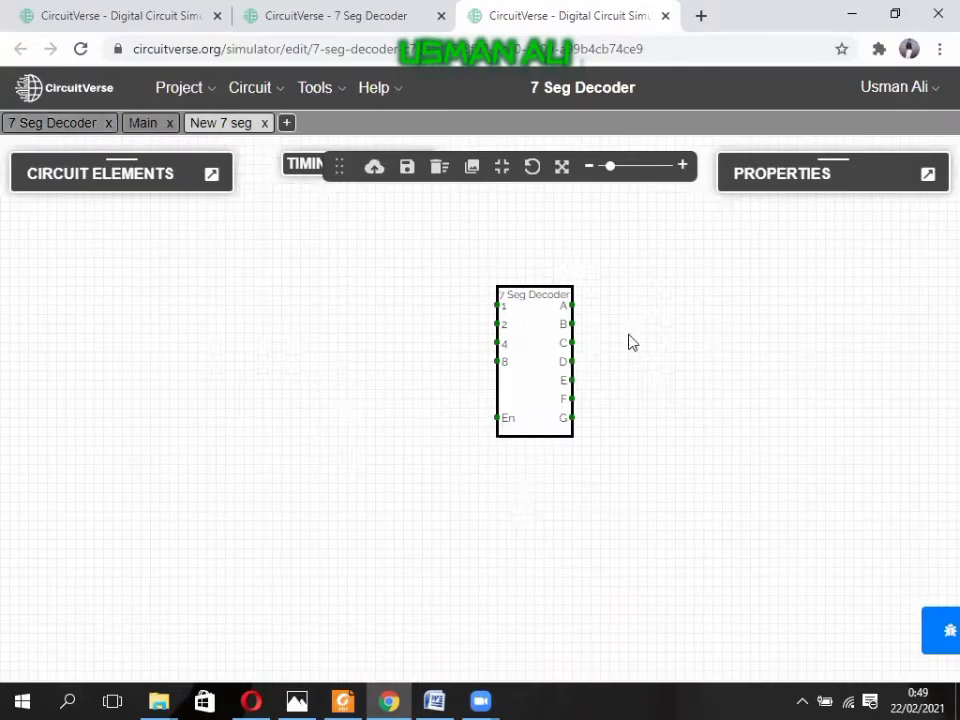
pyautogui.moveTo(548, 352); pyautogui.dragTo(510, 390)
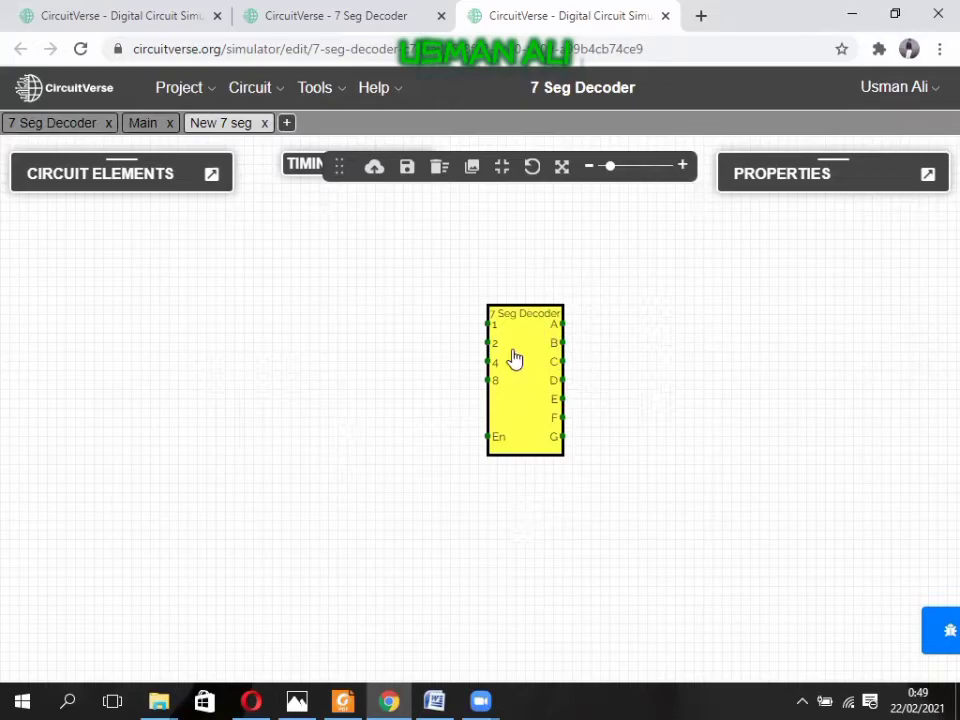
pyautogui.click(90, 126)
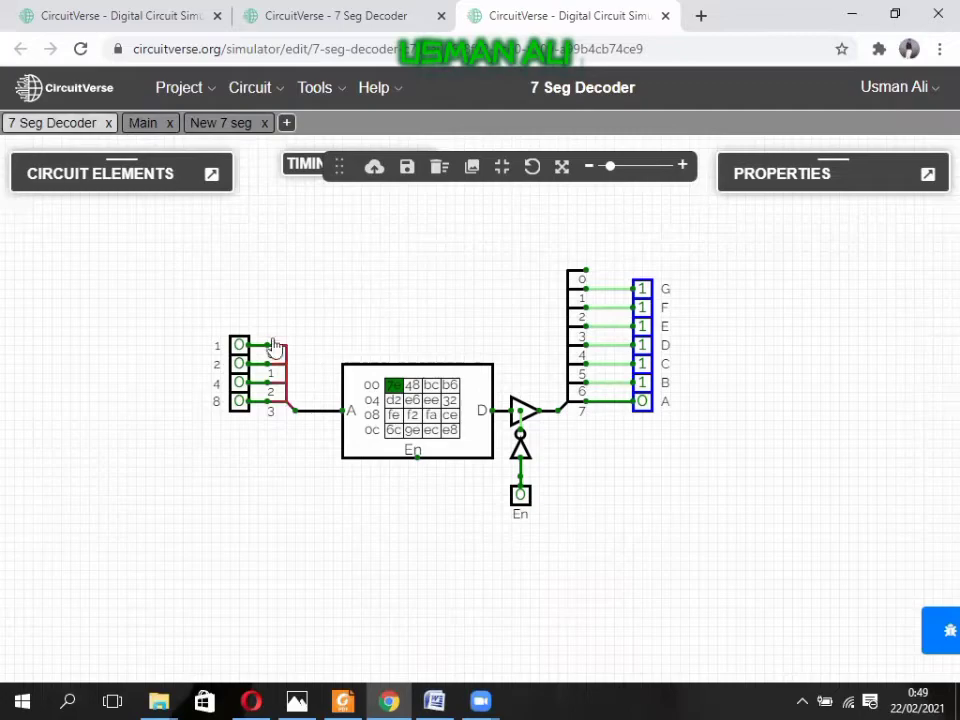
# Step: Place an input beside the decoder block in New 7 seg, set it to 1 and wire it to the En pin
pyautogui.click(146, 131)
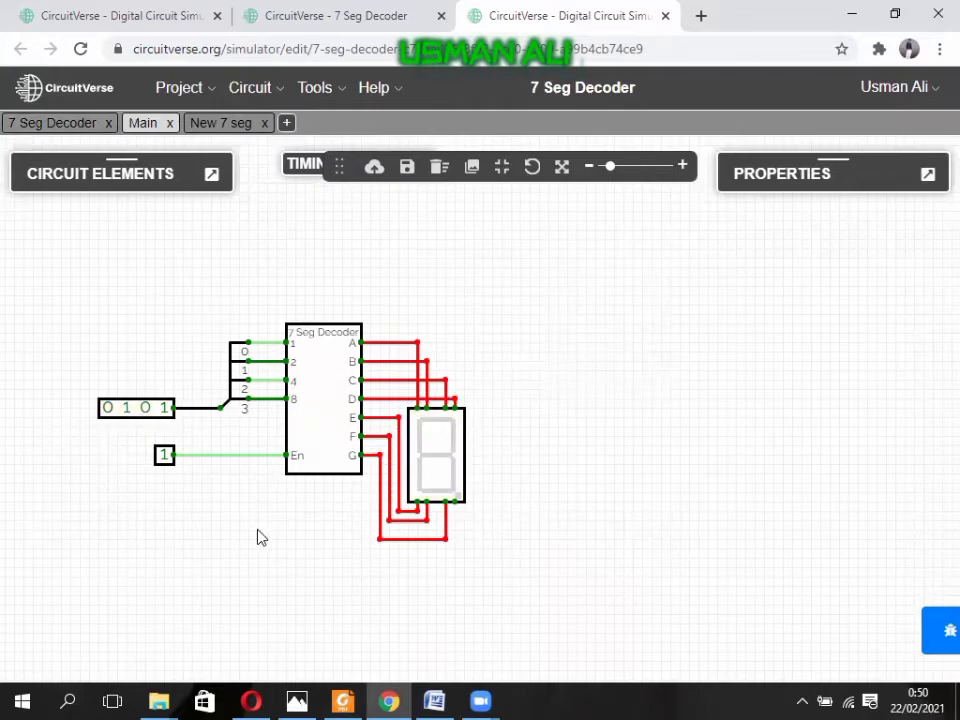
pyautogui.click(222, 123)
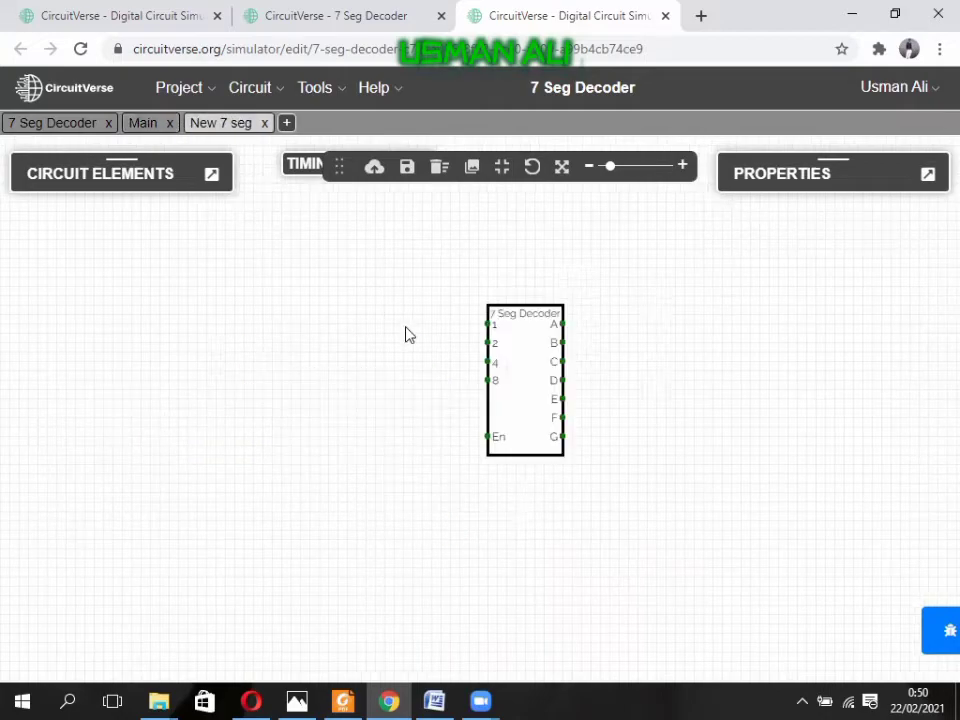
pyautogui.click(211, 176)
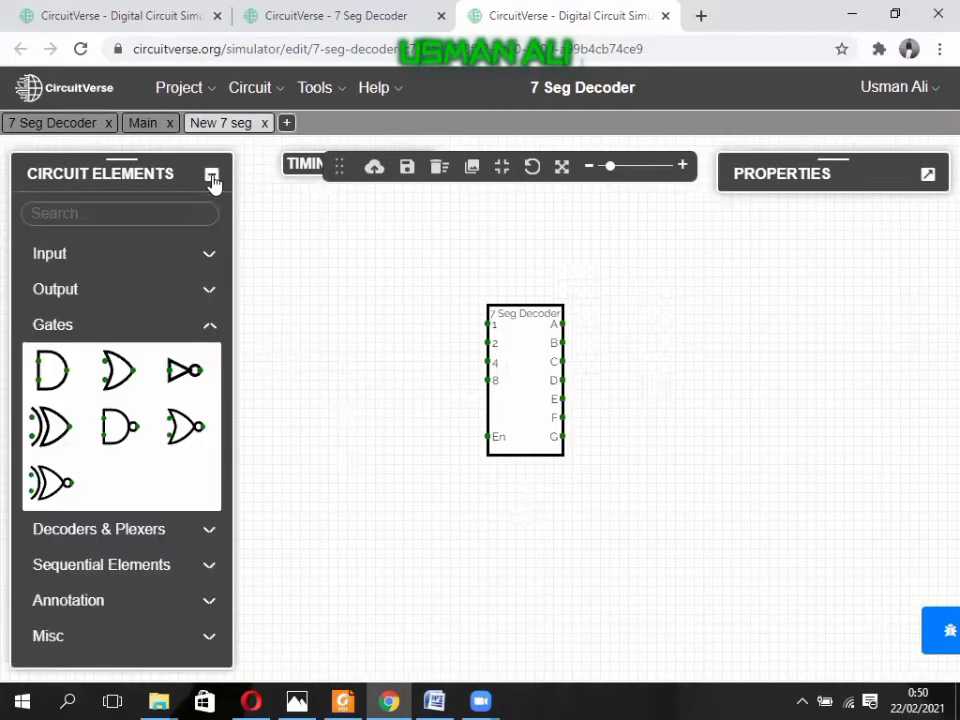
pyautogui.click(117, 262)
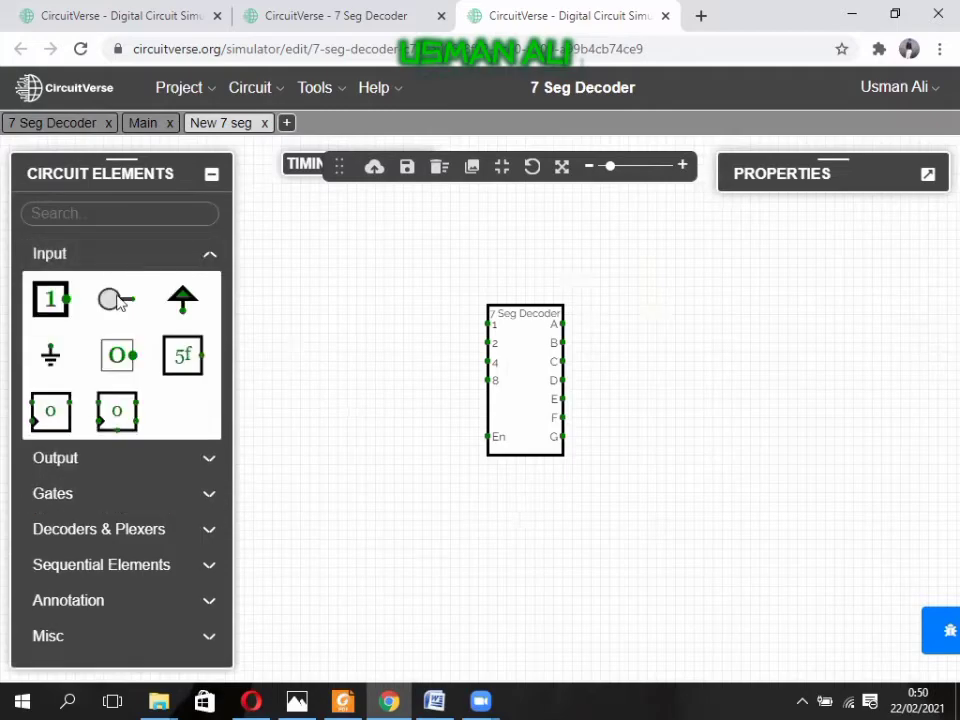
pyautogui.click(55, 305)
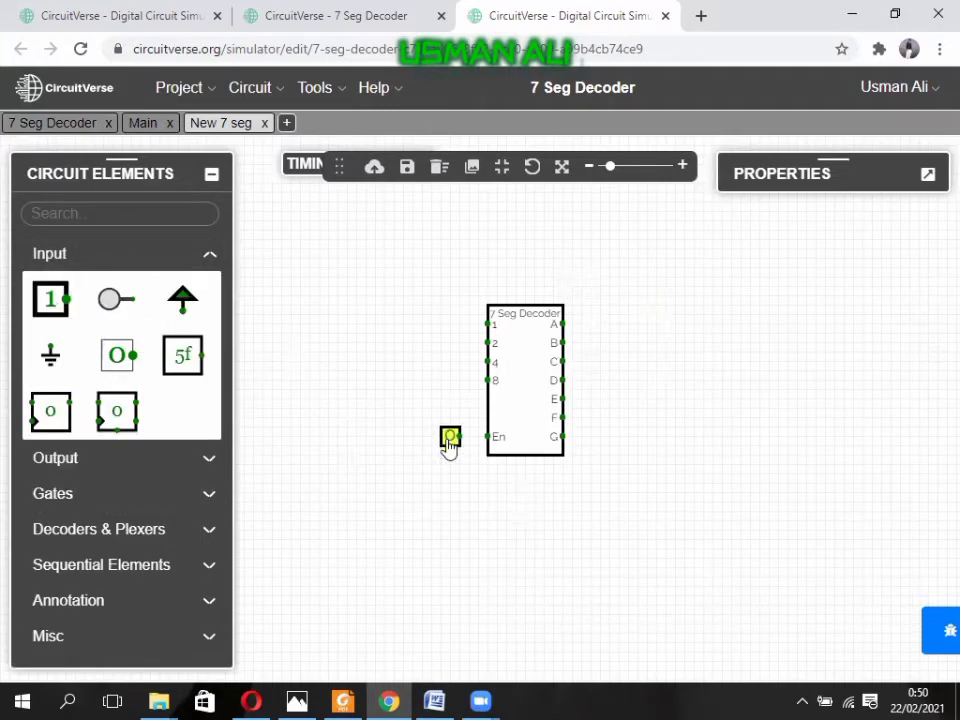
pyautogui.click(445, 440)
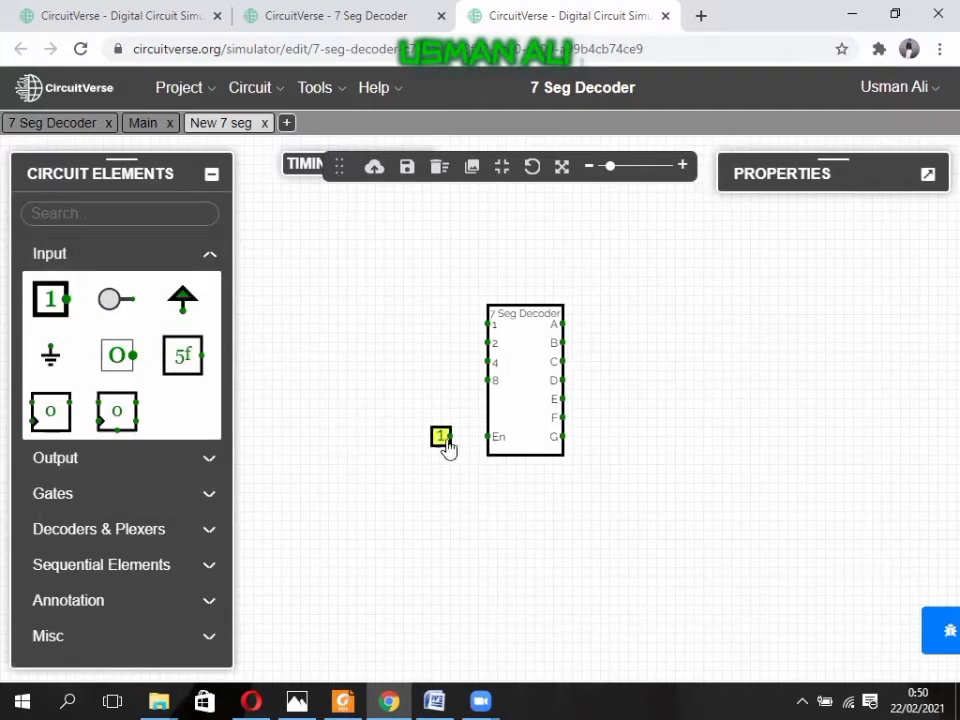
pyautogui.moveTo(486, 436); pyautogui.dragTo(487, 437)
# Step: Add a 4-bit splitter with four 1-bit lines and wire its outputs 0 to 3 to decoder pins 1, 2, 4 and 8
pyautogui.click(120, 256)
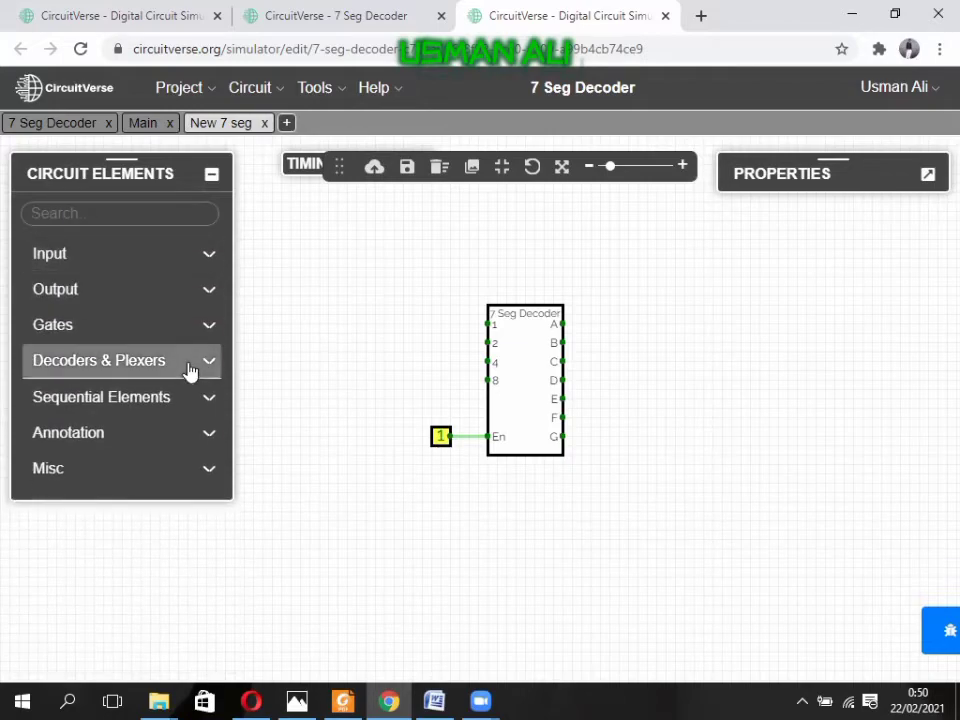
pyautogui.click(173, 484)
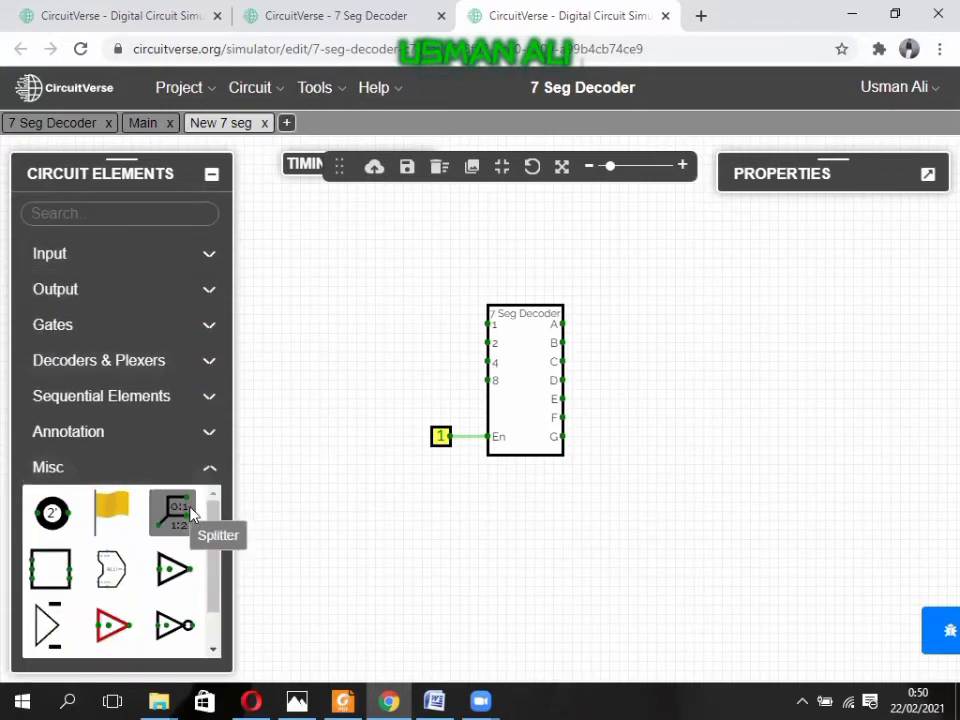
pyautogui.click(171, 510)
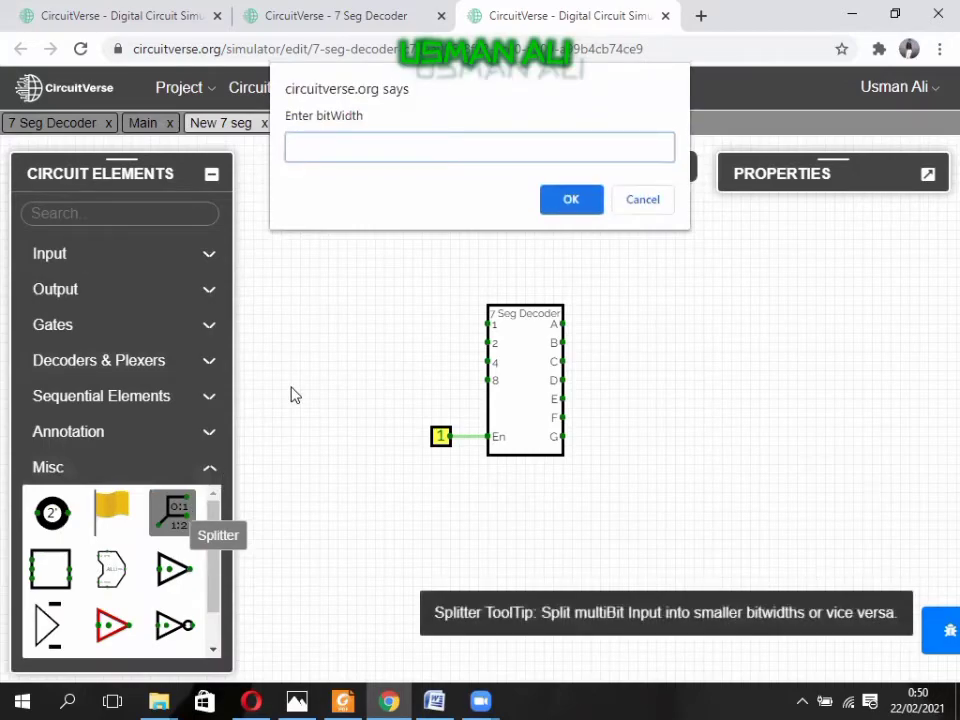
pyautogui.press('Return')
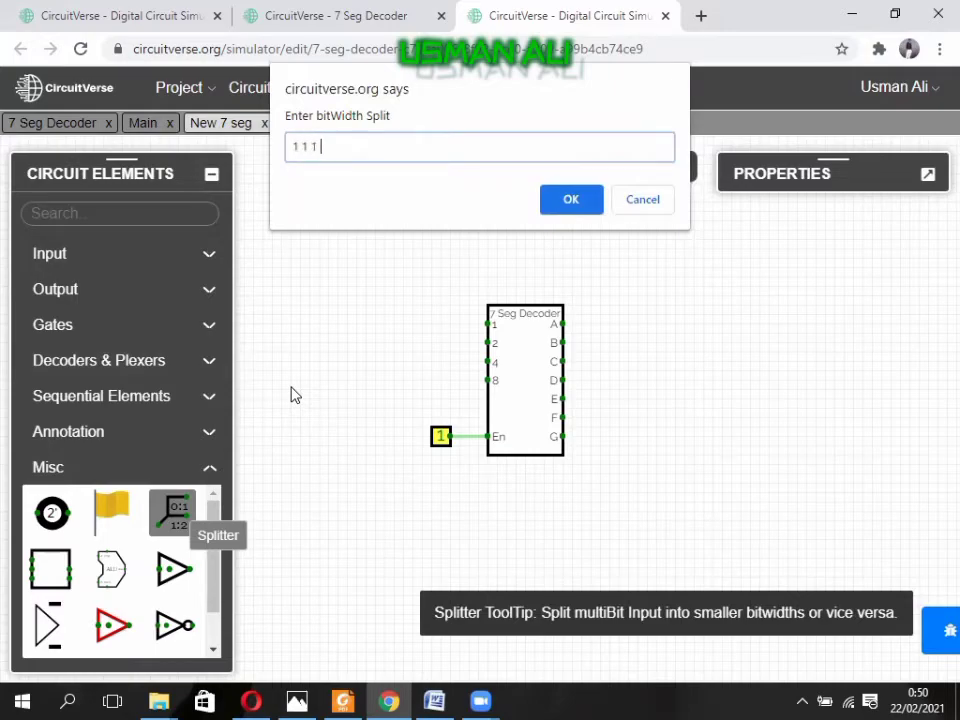
pyautogui.press('Return')
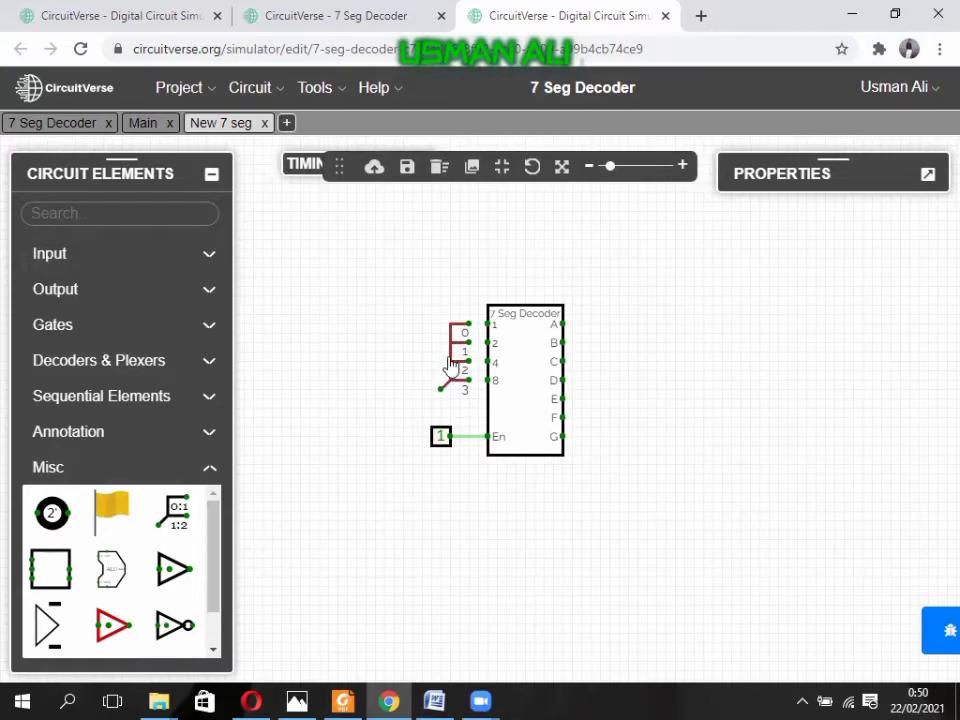
pyautogui.moveTo(469, 325); pyautogui.dragTo(487, 380)
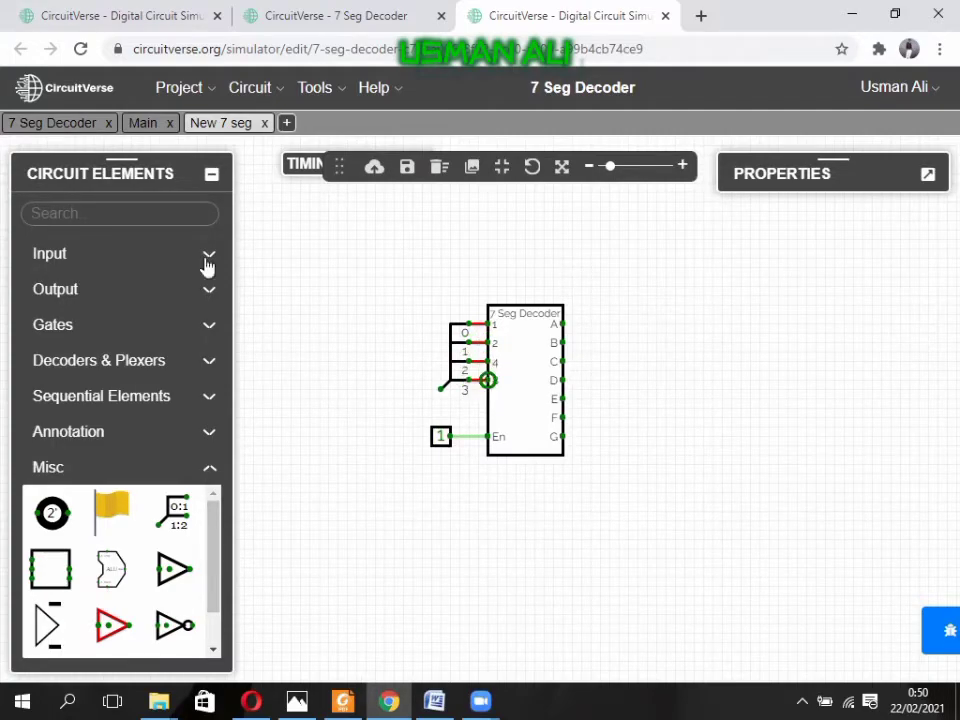
# Step: Place another input left of the splitter, set its bit width to 4 and wire it to the splitter's common pin
pyautogui.click(116, 255)
pyautogui.click(48, 299)
pyautogui.click(394, 390)
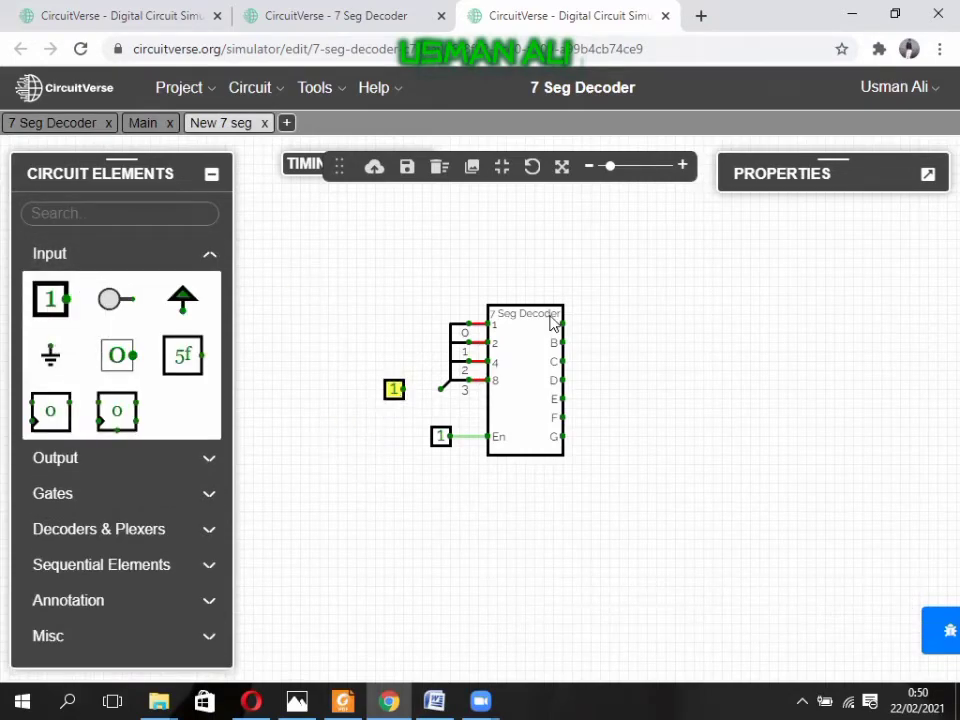
pyautogui.click(927, 176)
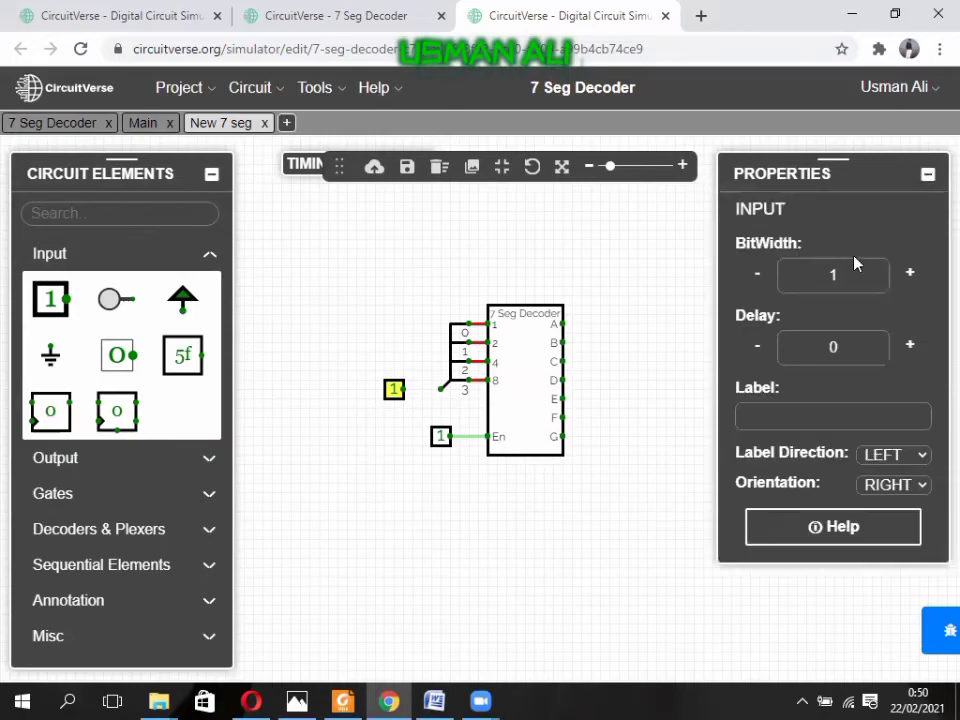
pyautogui.click(853, 279)
pyautogui.write('74')
pyautogui.press('BackSpace')
pyautogui.press('BackSpace')
pyautogui.write('3')
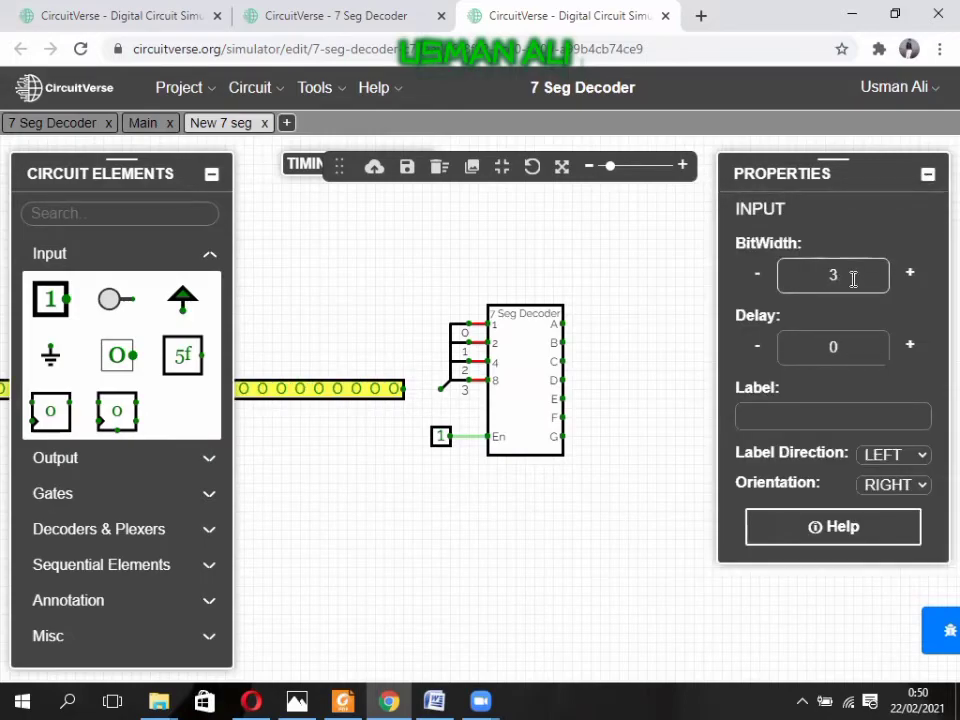
pyautogui.write('24')
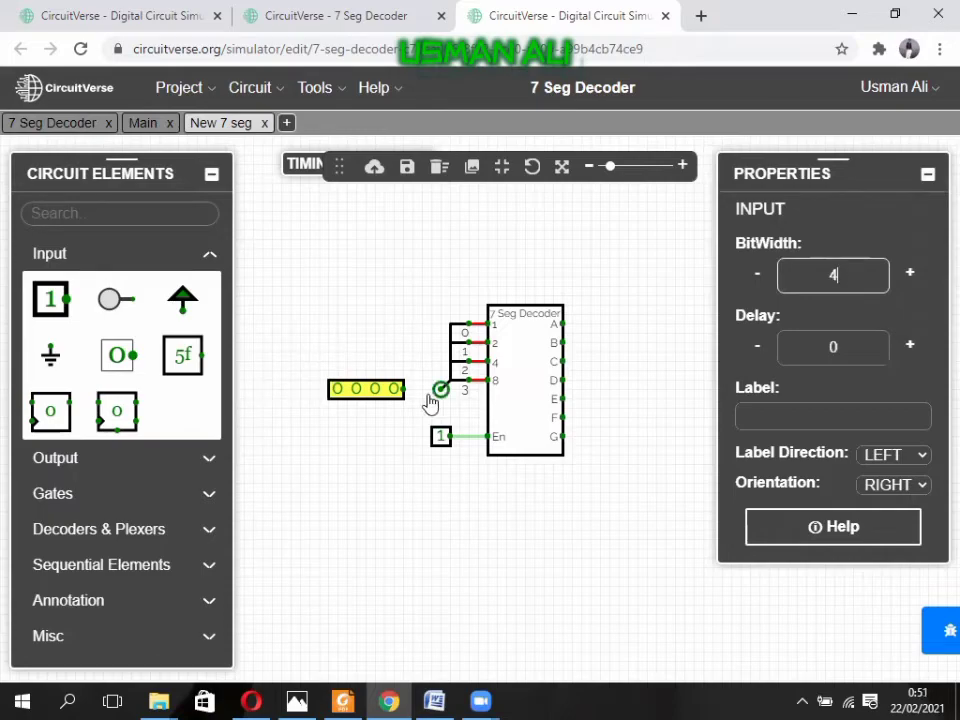
pyautogui.click(416, 388)
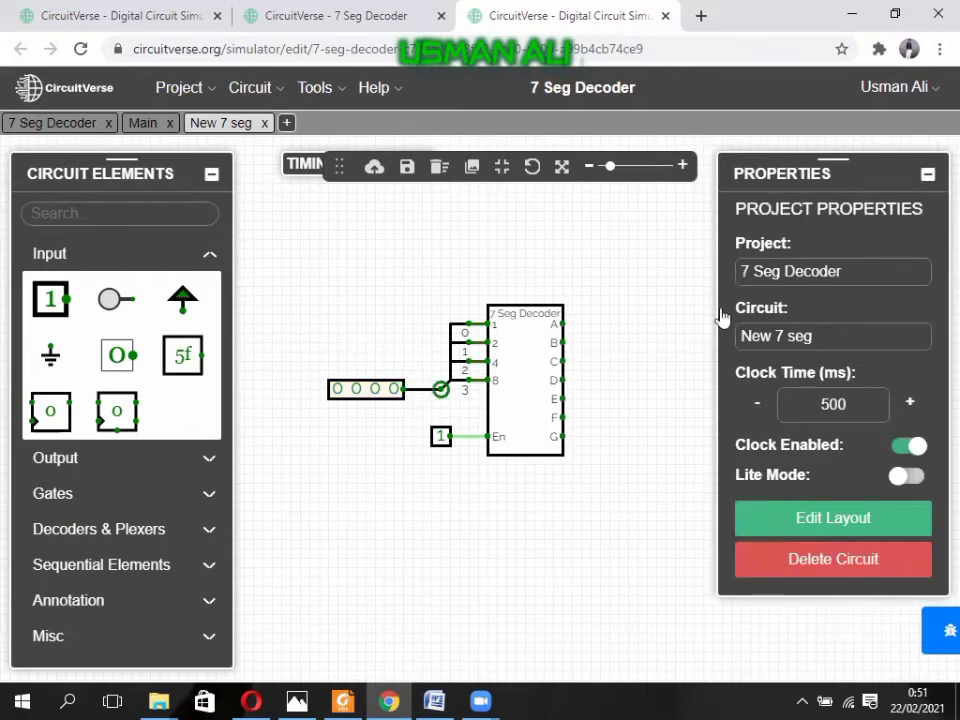
pyautogui.click(927, 175)
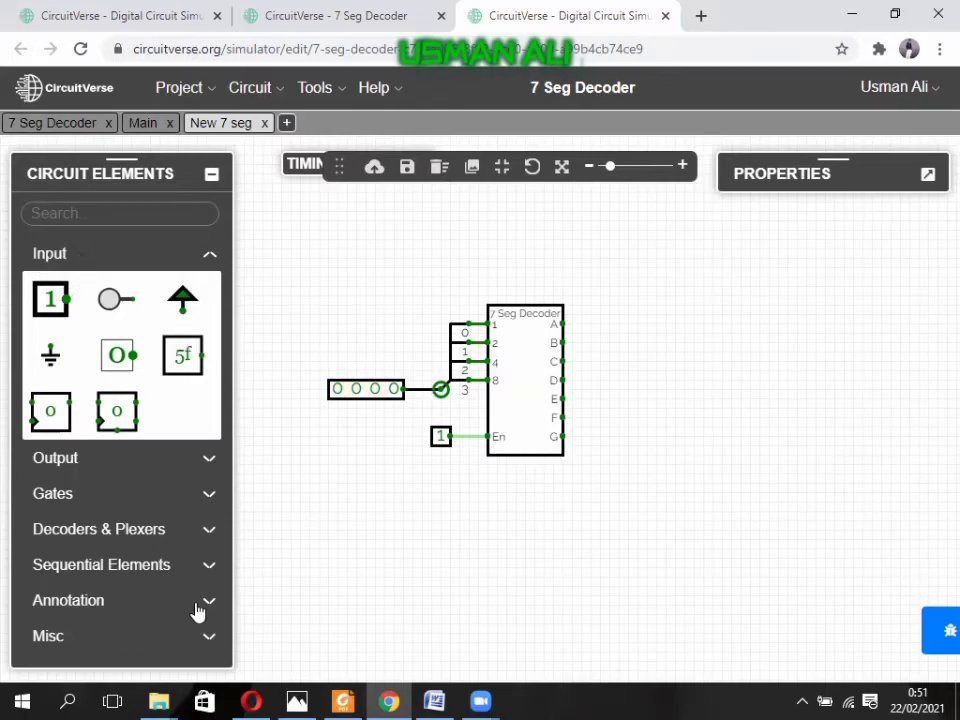
# Step: Place a SevenSegDisplay to the right of the decoder block and position it slightly lower, using the Main circuit's layout as reference
pyautogui.click(126, 462)
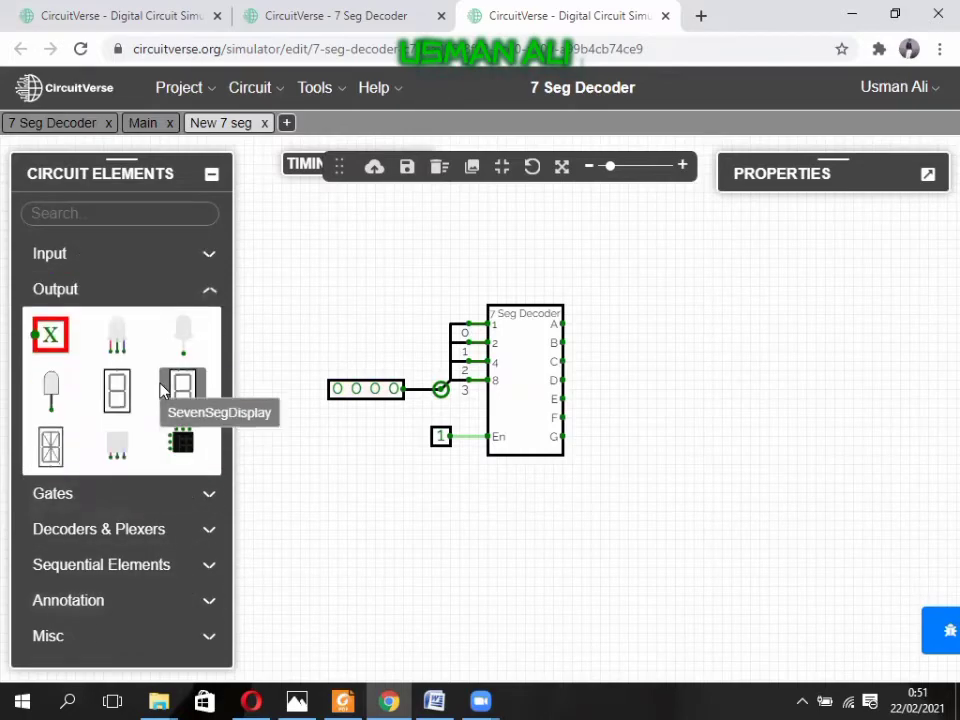
pyautogui.click(183, 388)
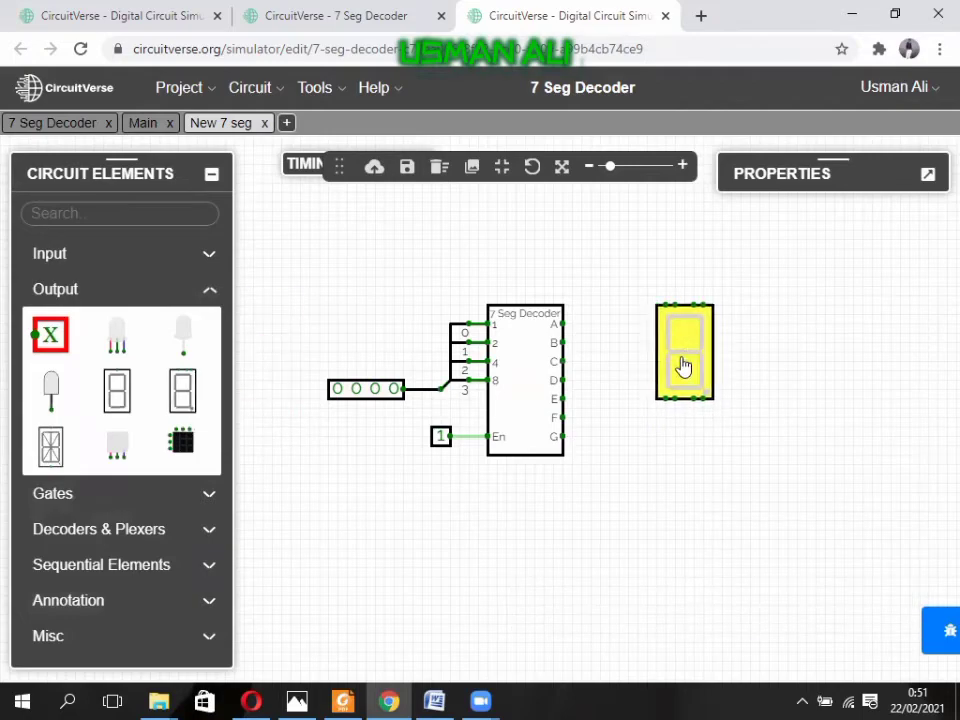
pyautogui.click(681, 379)
pyautogui.moveTo(663, 362); pyautogui.dragTo(665, 371)
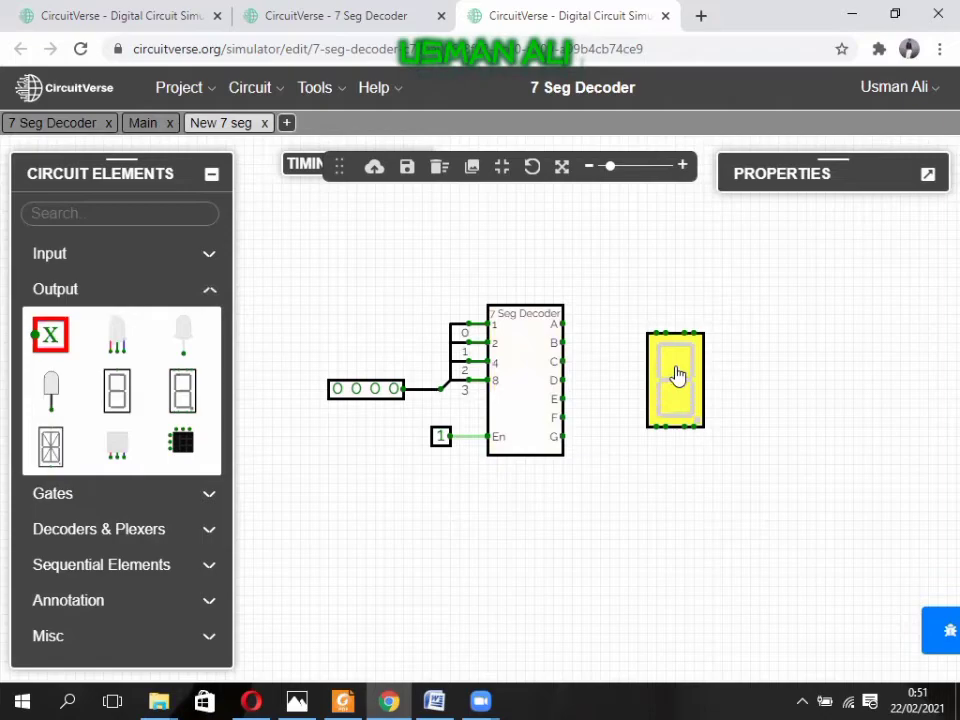
pyautogui.moveTo(673, 375); pyautogui.dragTo(673, 385)
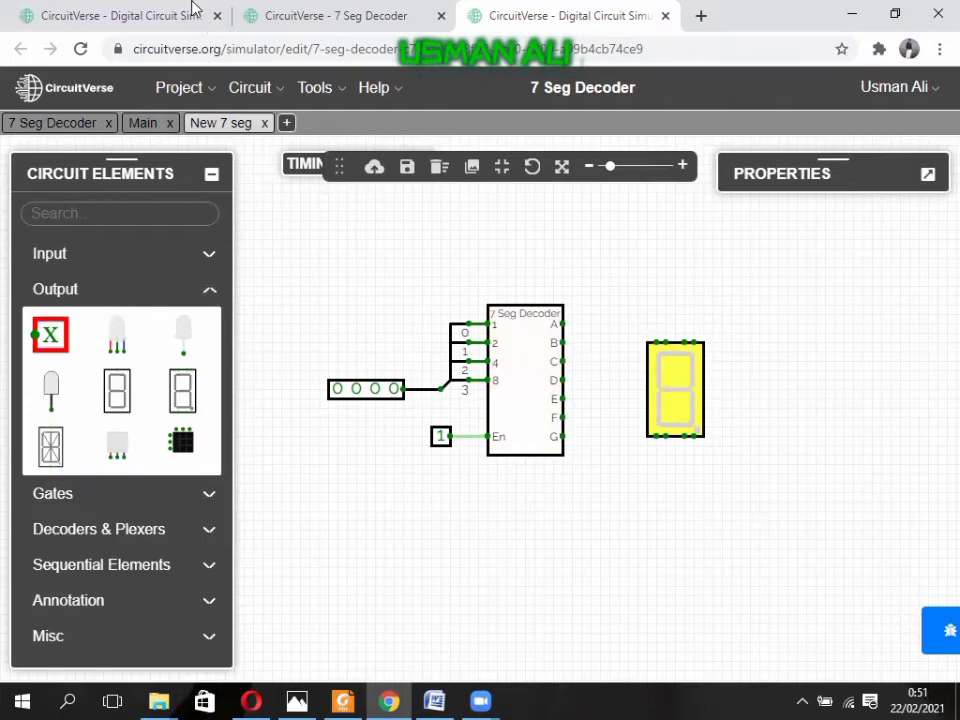
pyautogui.click(316, 13)
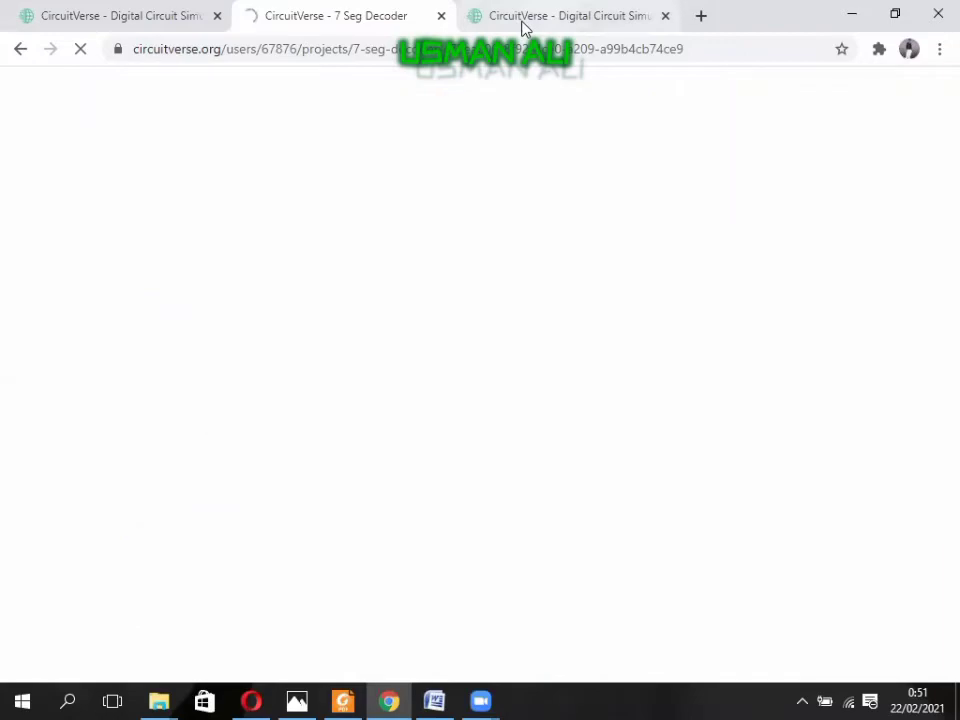
pyautogui.click(522, 20)
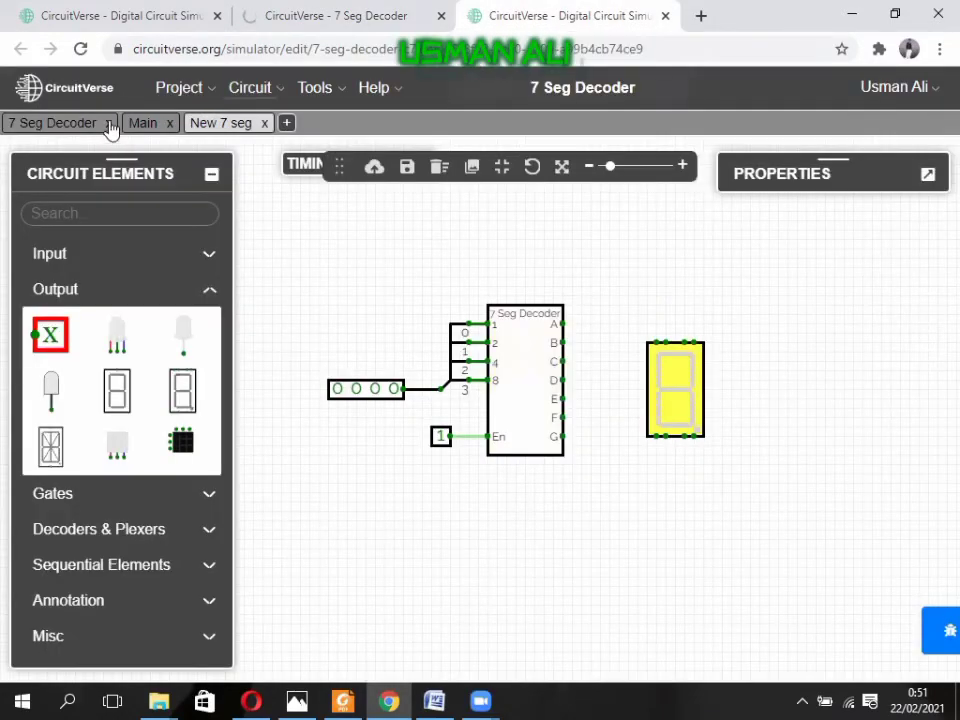
pyautogui.click(140, 123)
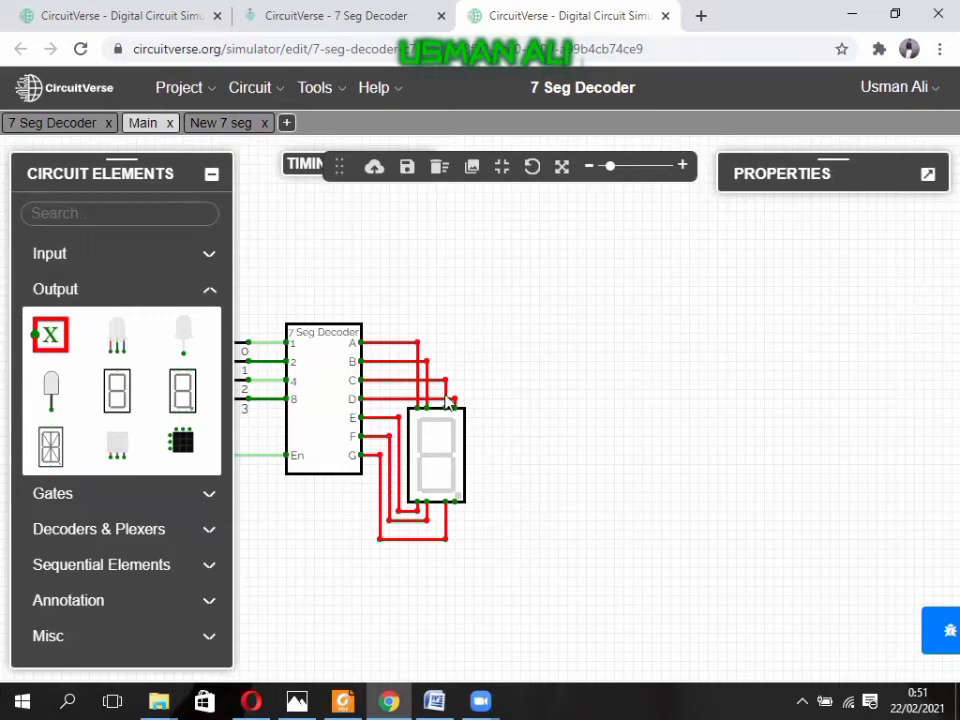
pyautogui.click(222, 124)
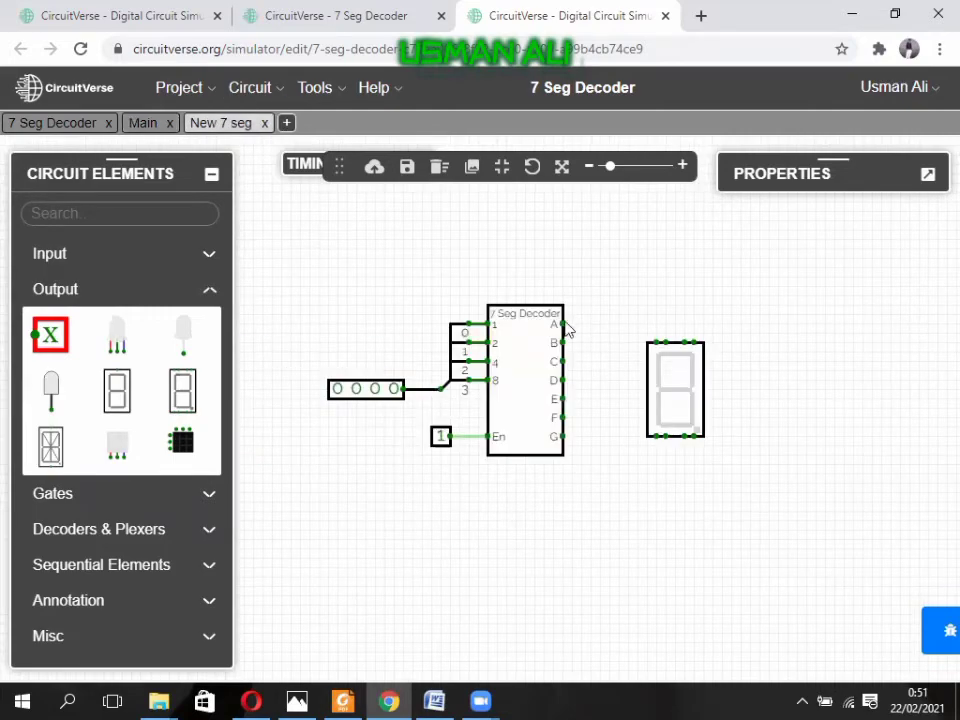
pyautogui.moveTo(684, 412); pyautogui.dragTo(679, 429)
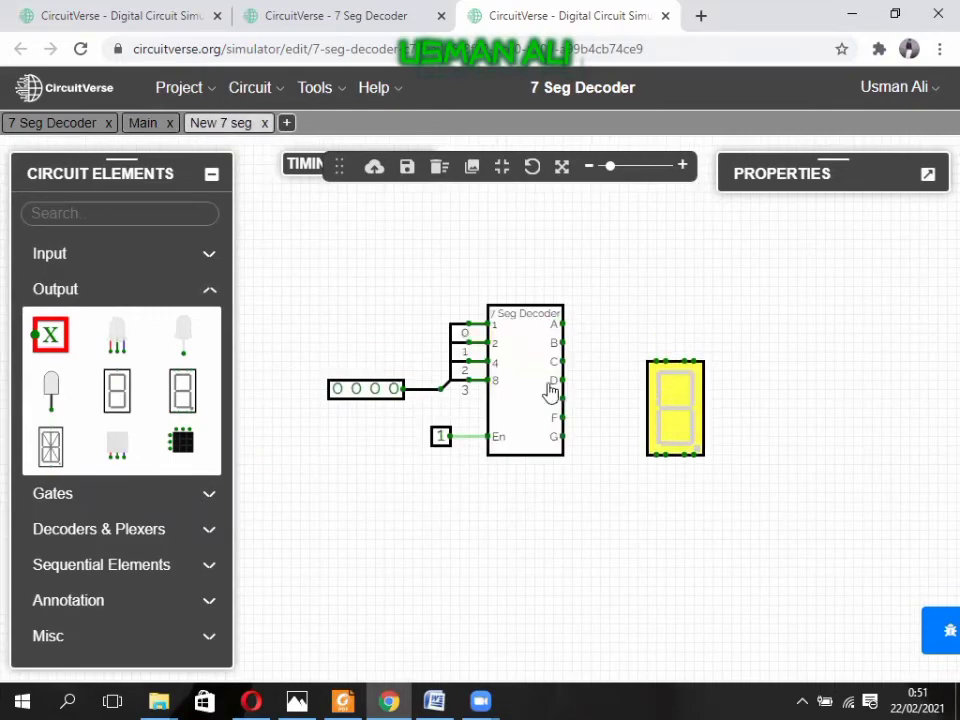
# Step: Wire decoder outputs A, B, C and D to the display's four upper pins from left to right, lowering the display for clearance
pyautogui.moveTo(563, 324); pyautogui.dragTo(657, 361)
pyautogui.moveTo(563, 342); pyautogui.dragTo(672, 409)
pyautogui.click(686, 398)
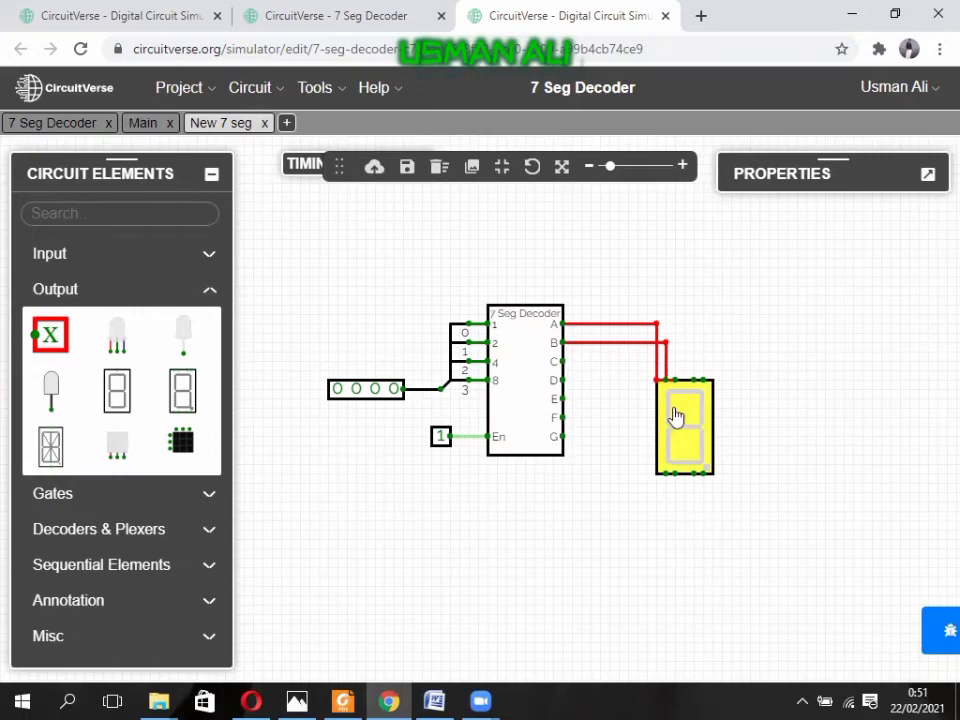
pyautogui.hotkey('ctrl', 'z')
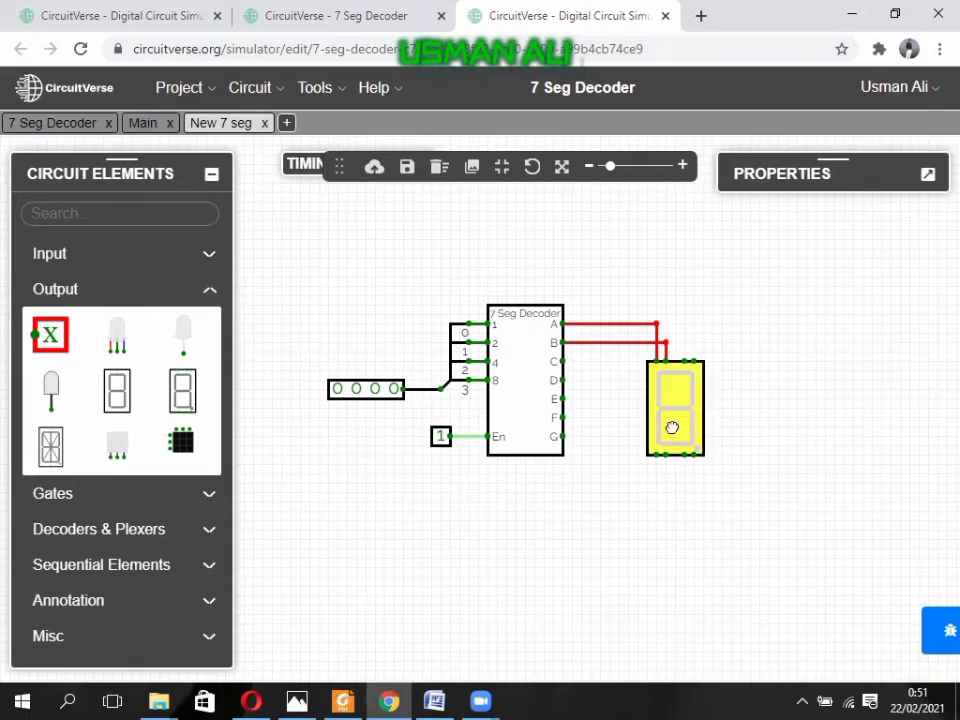
pyautogui.moveTo(672, 428); pyautogui.dragTo(673, 446)
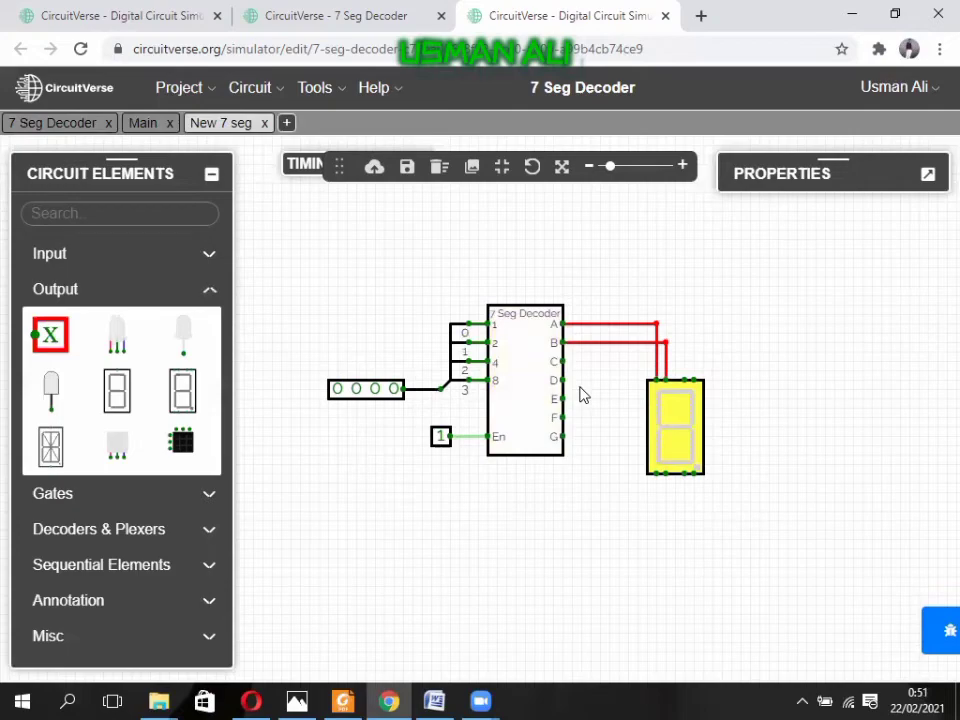
pyautogui.moveTo(563, 364); pyautogui.dragTo(683, 422)
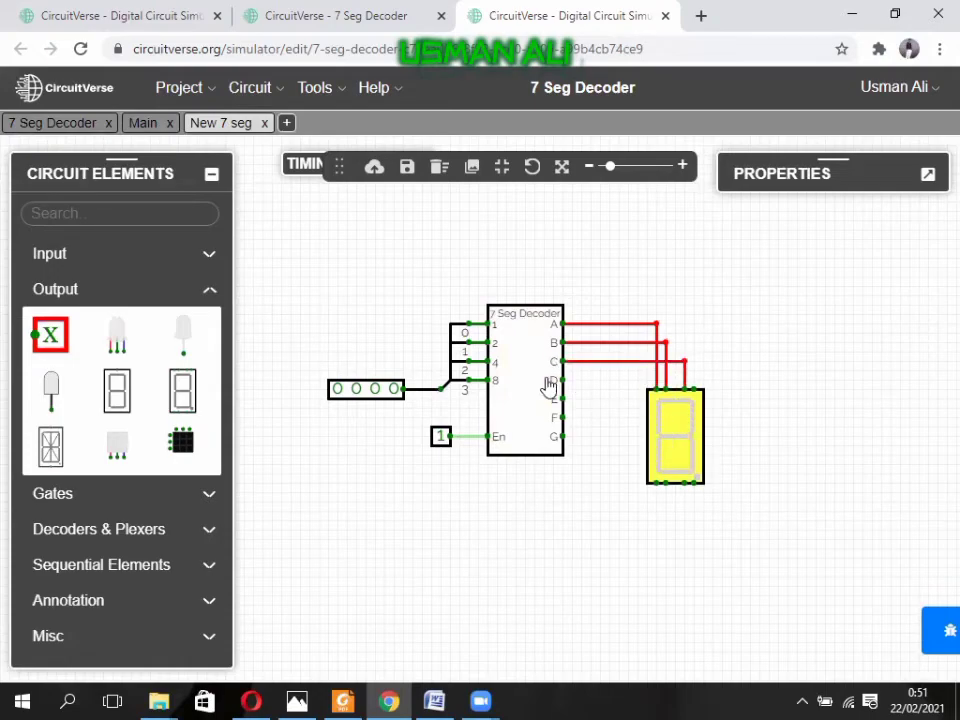
pyautogui.moveTo(563, 380); pyautogui.dragTo(693, 388)
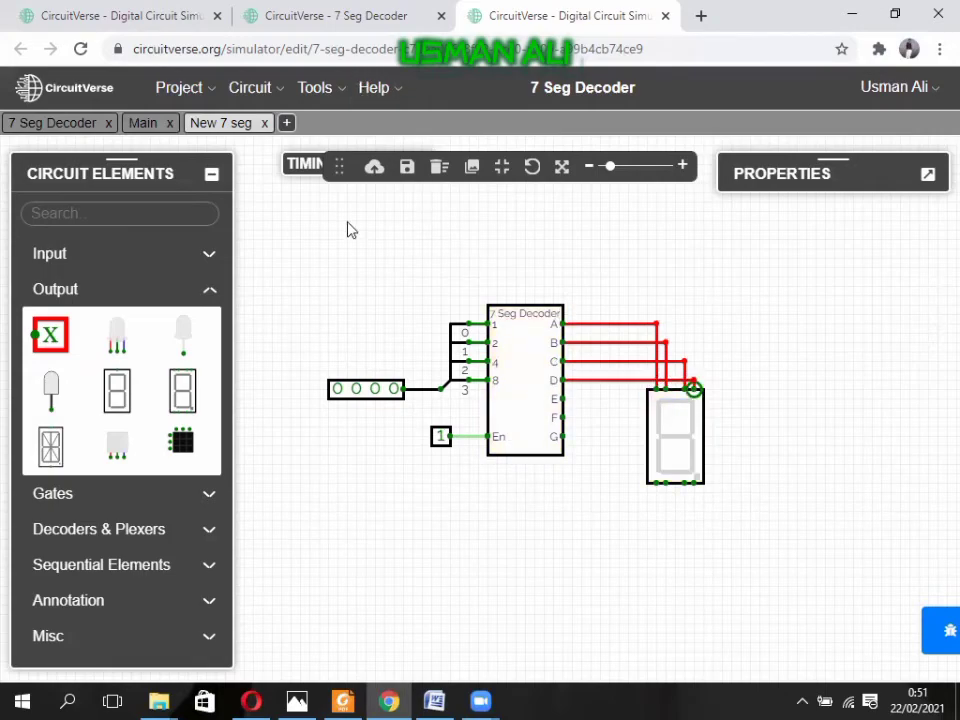
# Step: Following the Main circuit, wire decoder outputs E, F and G to the display's first three lower pins from left to right
pyautogui.click(150, 130)
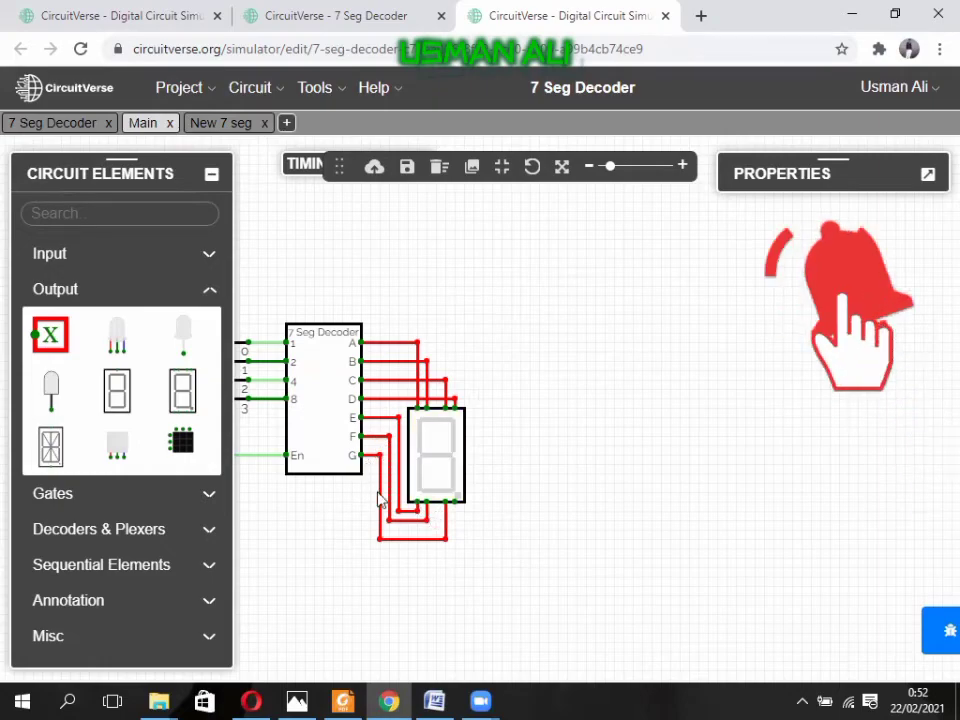
pyautogui.click(190, 128)
pyautogui.moveTo(562, 399)
pyautogui.mouseDown()
pyautogui.moveTo(616, 398)
pyautogui.moveTo(637, 416)
pyautogui.moveTo(641, 498)
pyautogui.moveTo(655, 484)
pyautogui.mouseUp()
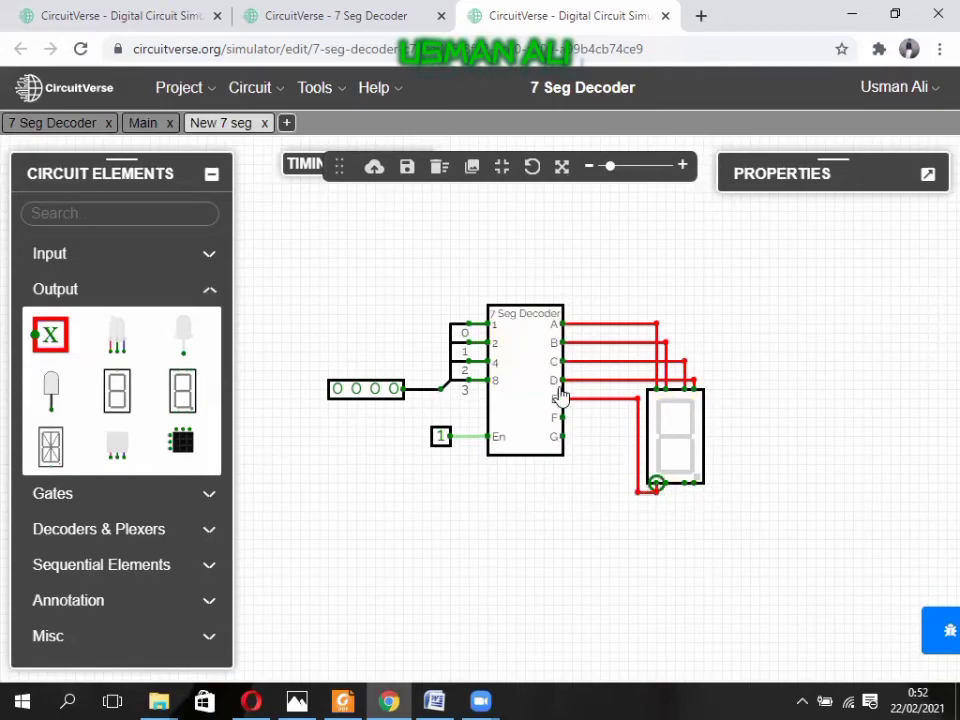
pyautogui.moveTo(593, 414)
pyautogui.mouseDown()
pyautogui.moveTo(628, 420)
pyautogui.moveTo(627, 509)
pyautogui.moveTo(662, 500)
pyautogui.moveTo(664, 484)
pyautogui.mouseUp()
pyautogui.moveTo(563, 437); pyautogui.dragTo(615, 467)
pyautogui.moveTo(619, 511); pyautogui.dragTo(684, 484)
pyautogui.moveTo(739, 566); pyautogui.dragTo(728, 497)
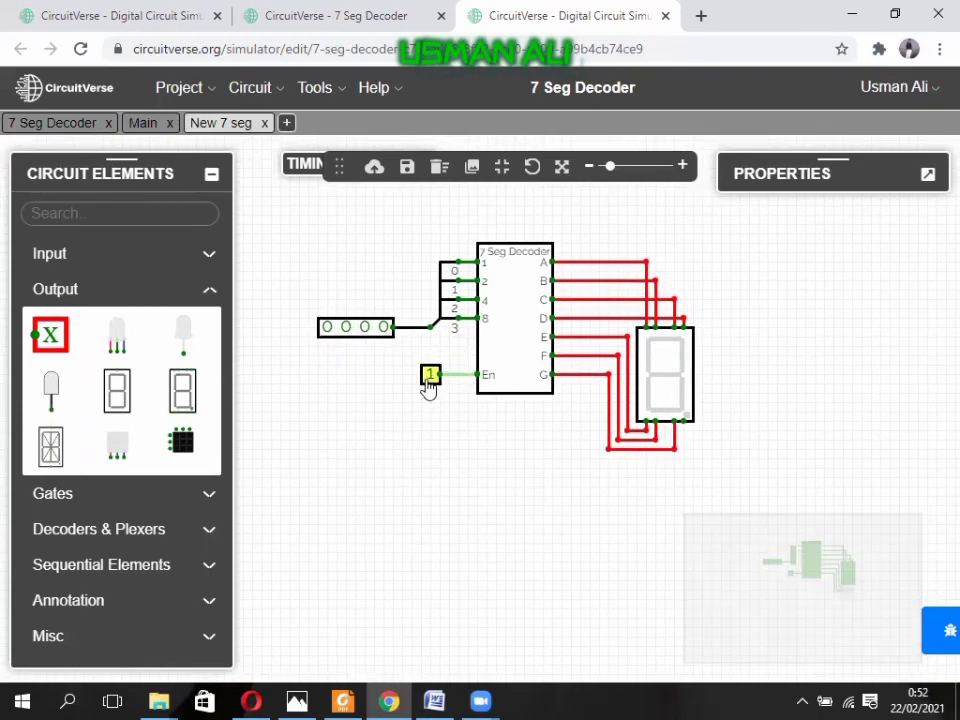
# Step: Switch the enable input to 0 and back to 1 to check how the decoder drives the seven-segment display
pyautogui.moveTo(444, 427); pyautogui.dragTo(428, 486)
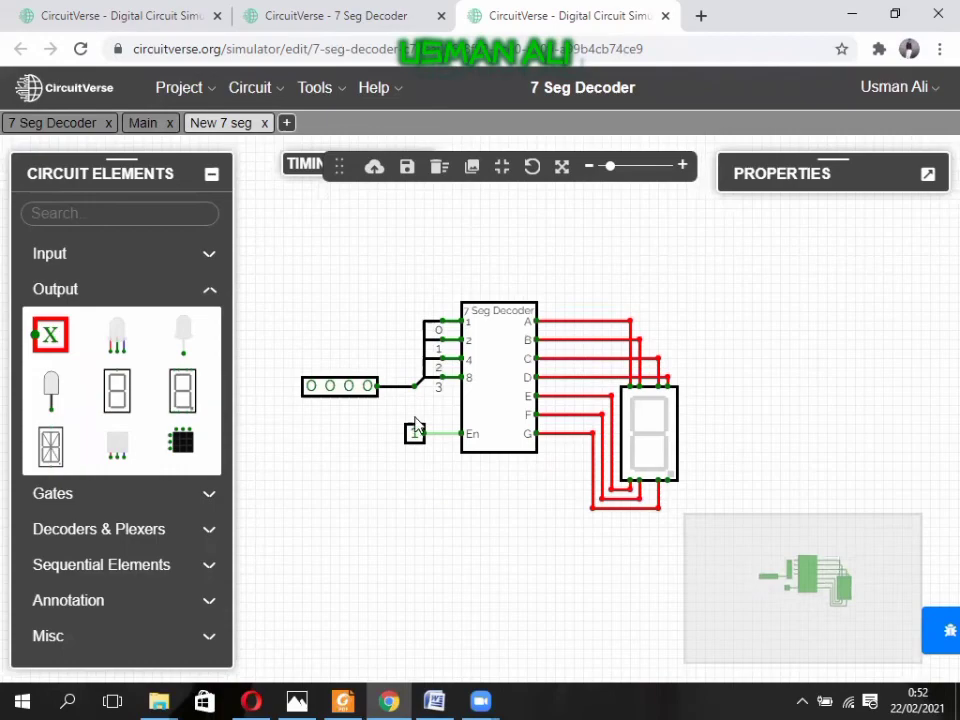
pyautogui.click(417, 434)
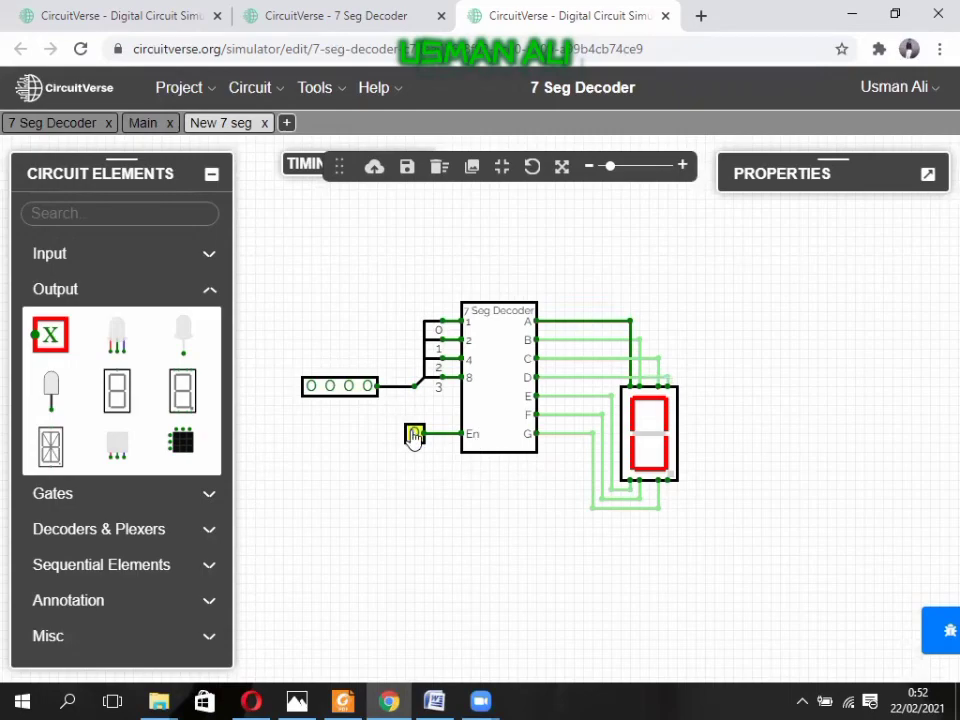
pyautogui.click(414, 436)
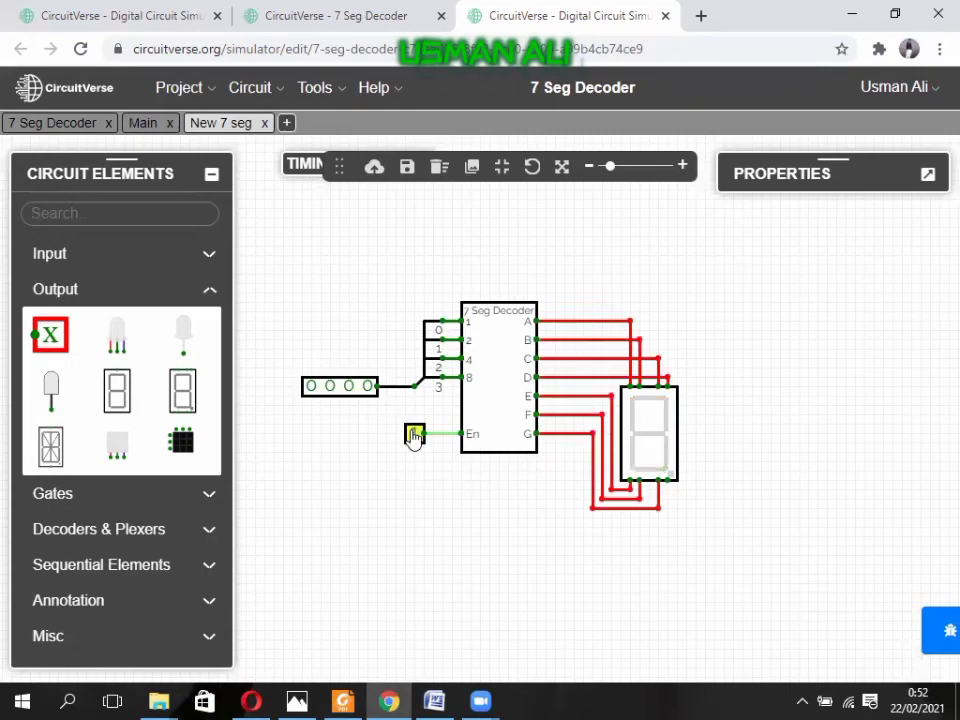
# Step: Open the 7 Seg Decoder subcircuit, delete the inverter below the tri-state buffer and wire En directly to the buffer's control pin
pyautogui.doubleClick(476, 407)
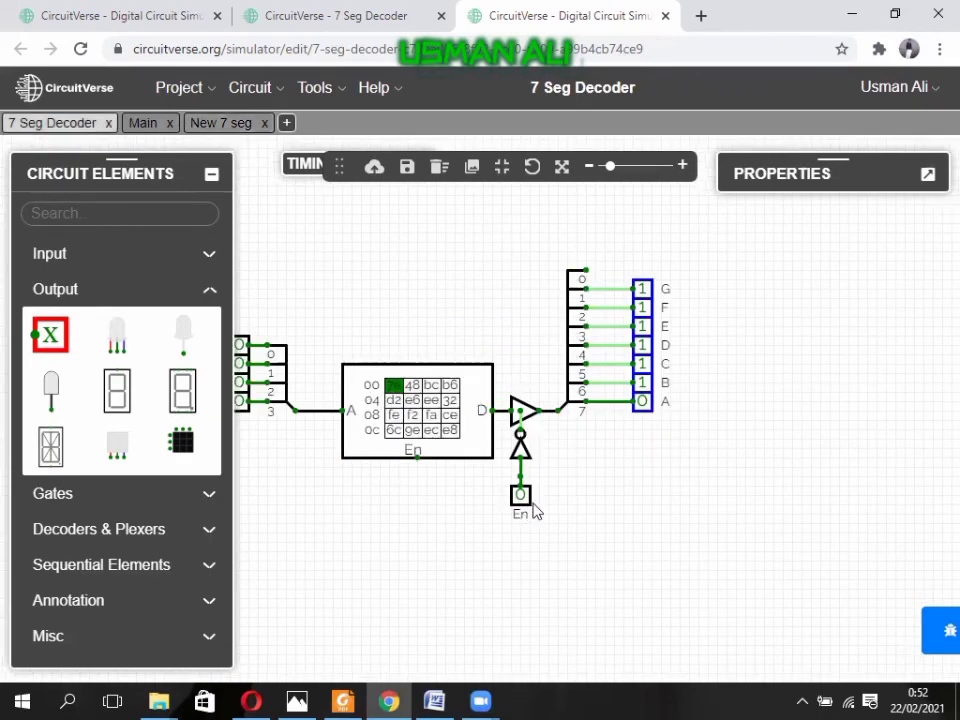
pyautogui.click(522, 452)
pyautogui.press('Delete')
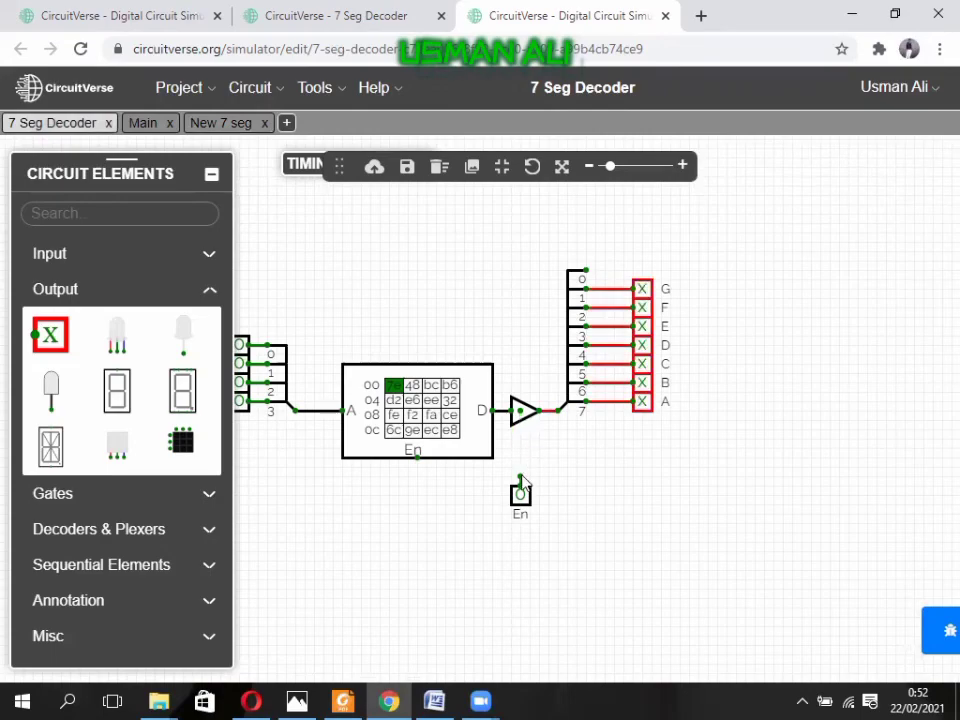
pyautogui.moveTo(520, 478); pyautogui.dragTo(520, 420)
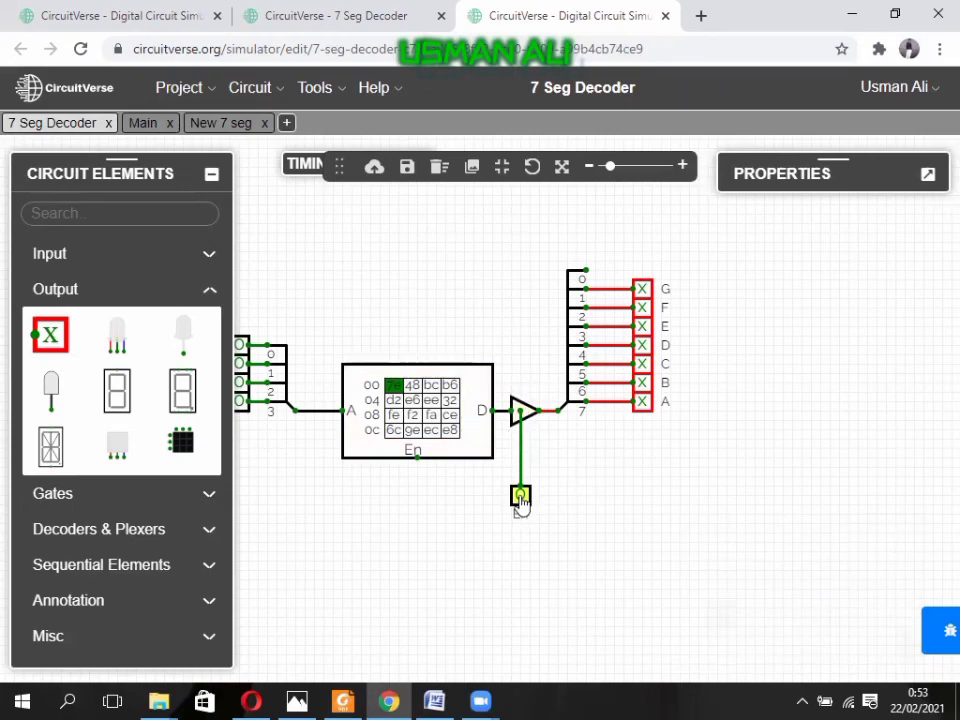
# Step: Test the En input inside the decoder by toggling it on and off, leaving it at 1
pyautogui.moveTo(394, 553); pyautogui.dragTo(431, 549)
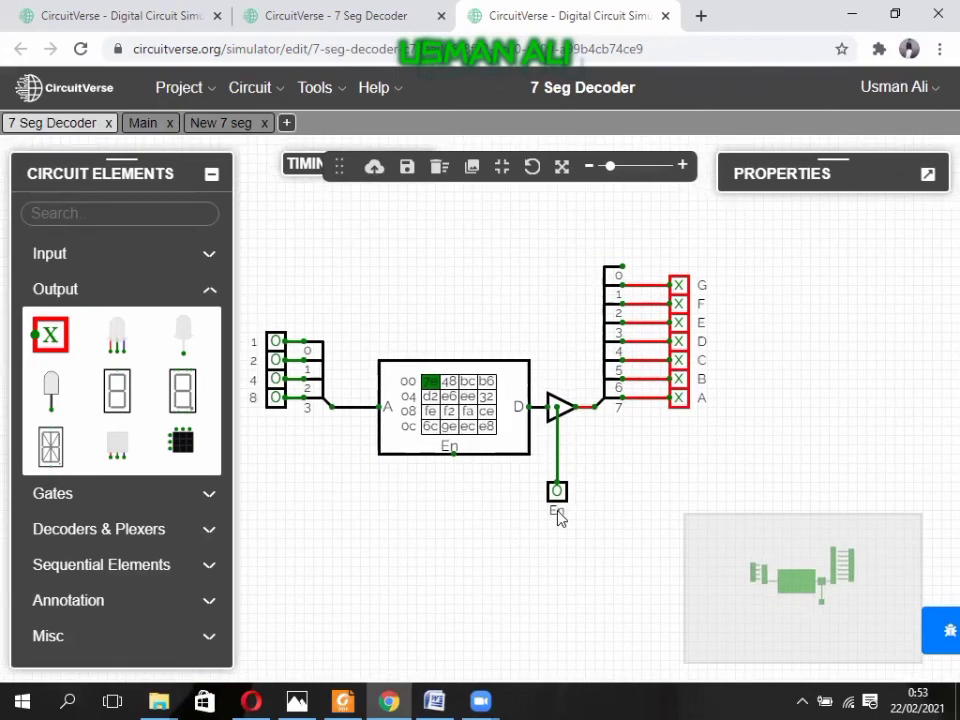
pyautogui.click(556, 492)
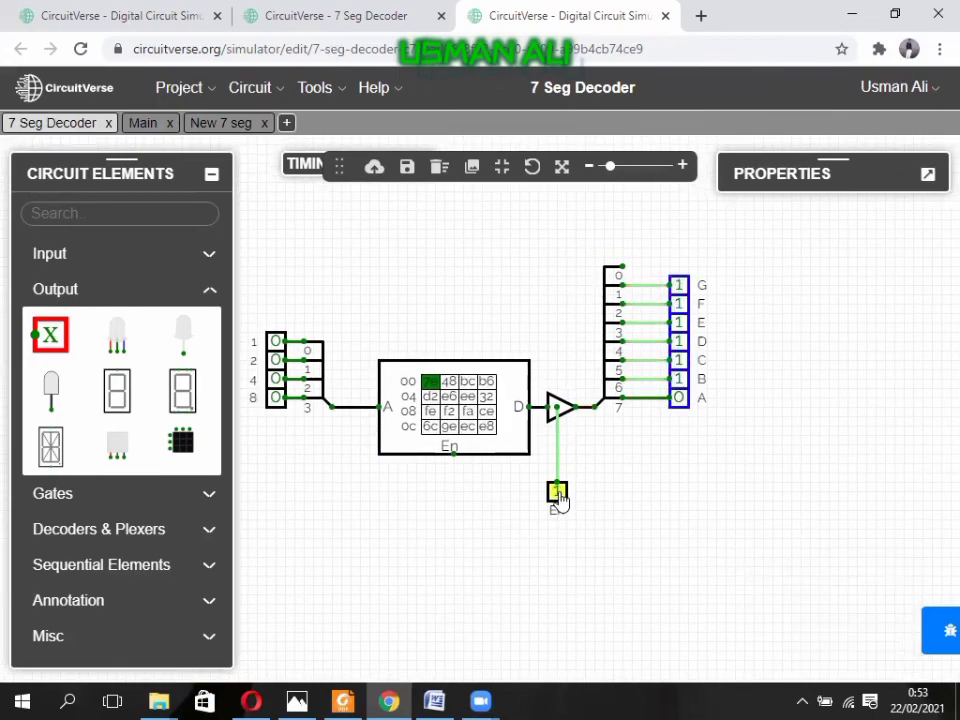
pyautogui.click(557, 493)
pyautogui.click(557, 493)
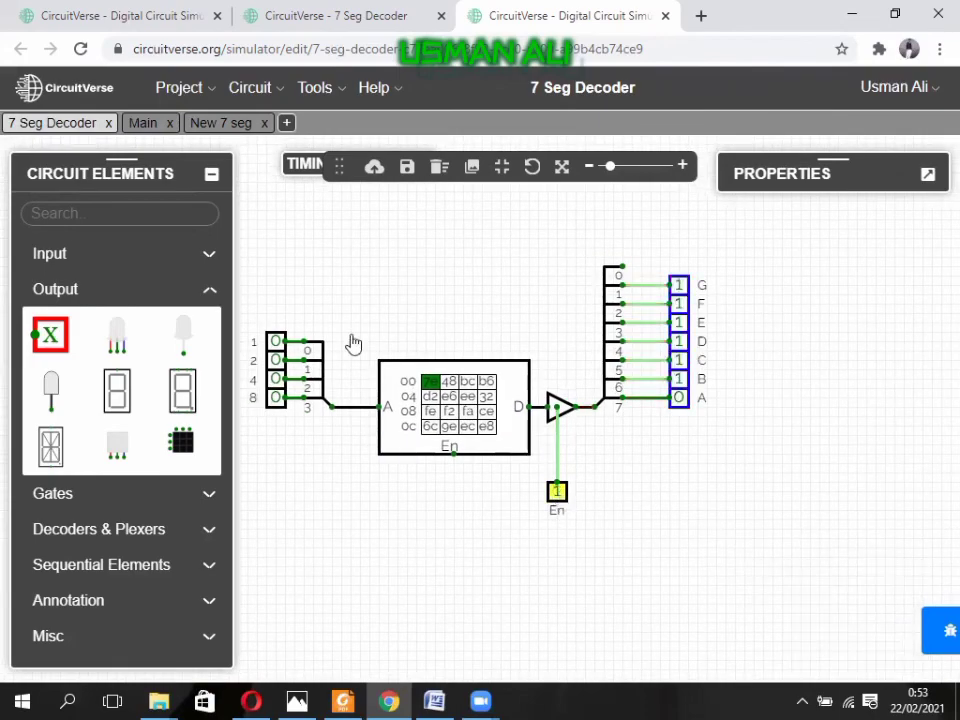
# Step: Return to the New 7 seg circuit and switch its enable input to 0 and back to 1 to test the display
pyautogui.click(214, 124)
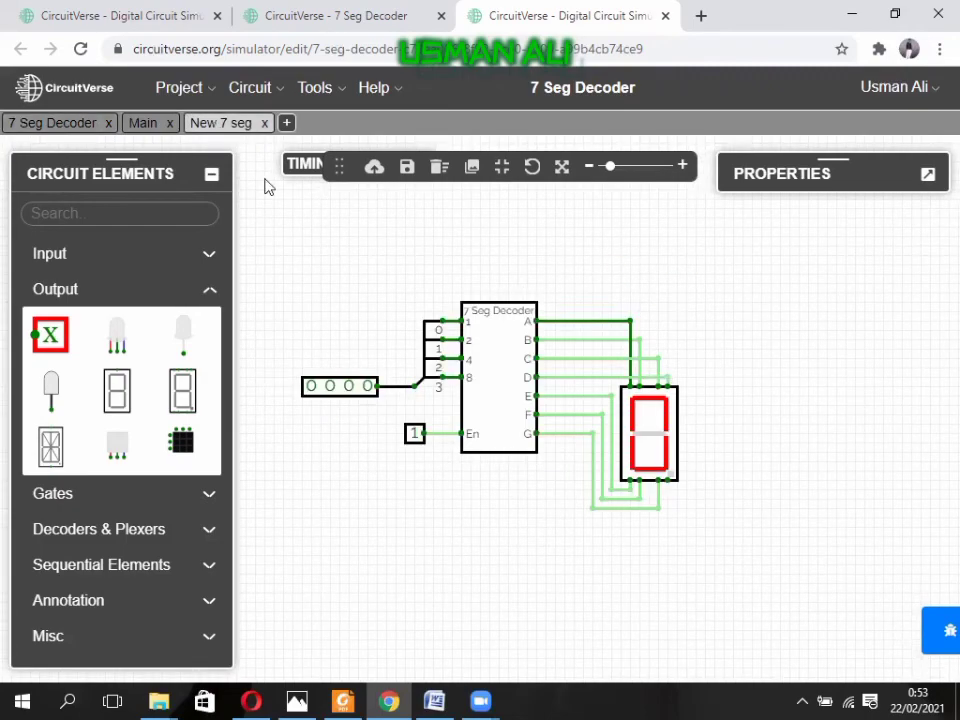
pyautogui.click(415, 434)
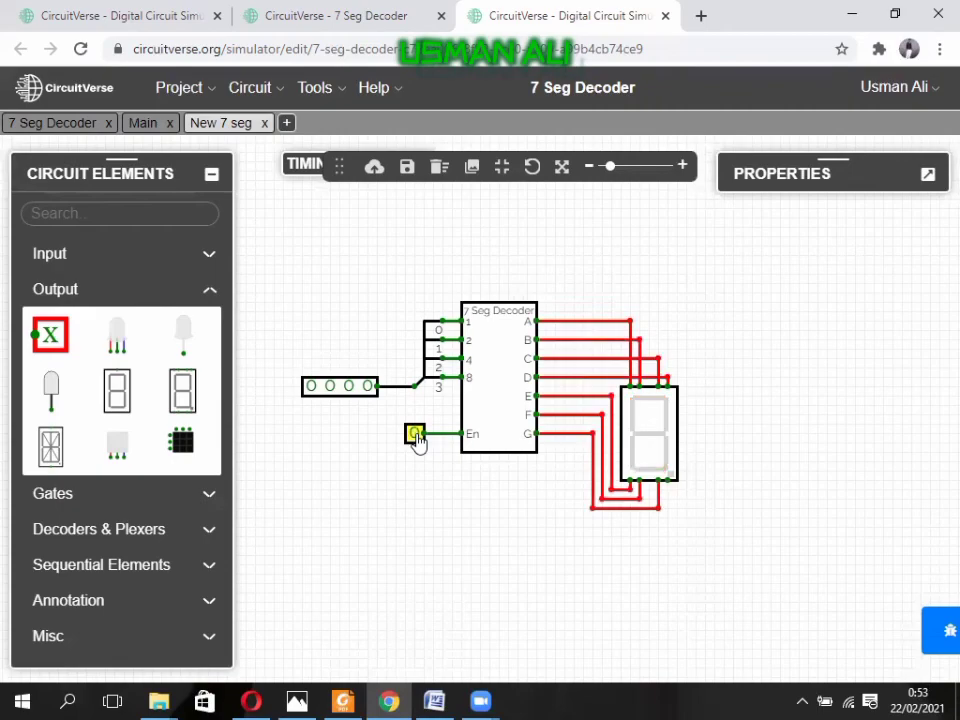
pyautogui.click(415, 436)
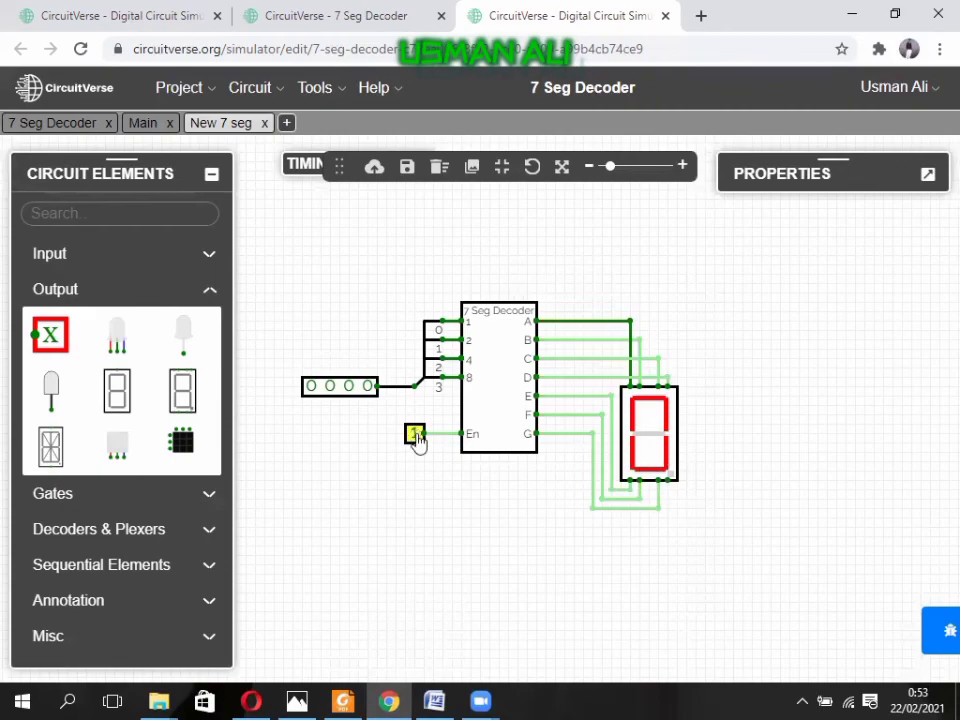
# Step: Test the display with the 4-bit input set to 0101, 1101 and finally 1010
pyautogui.click(330, 390)
pyautogui.click(369, 388)
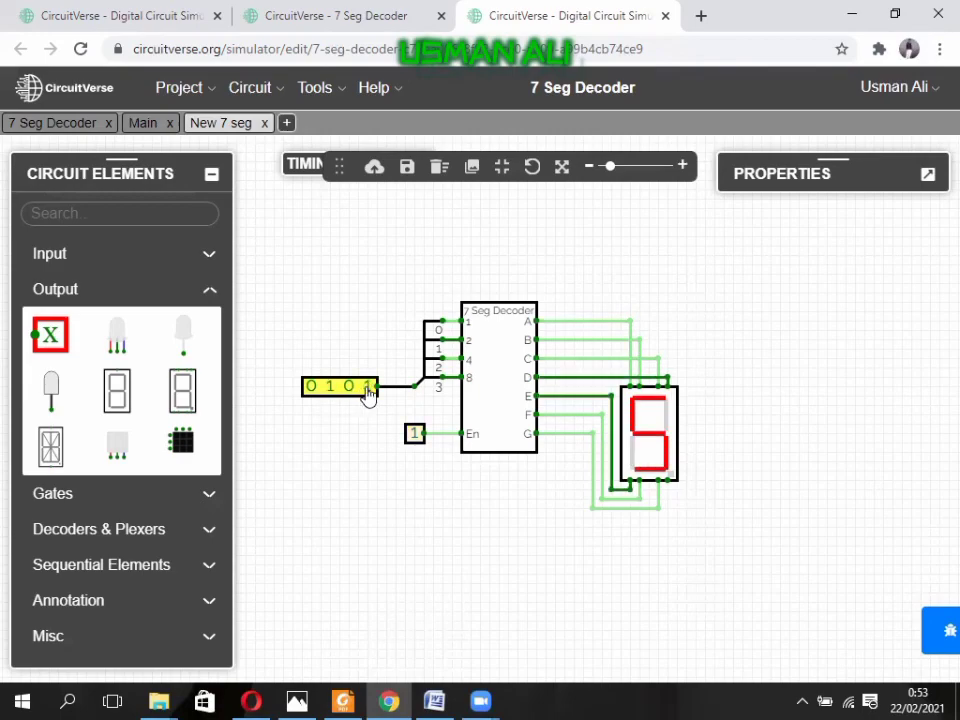
pyautogui.click(312, 388)
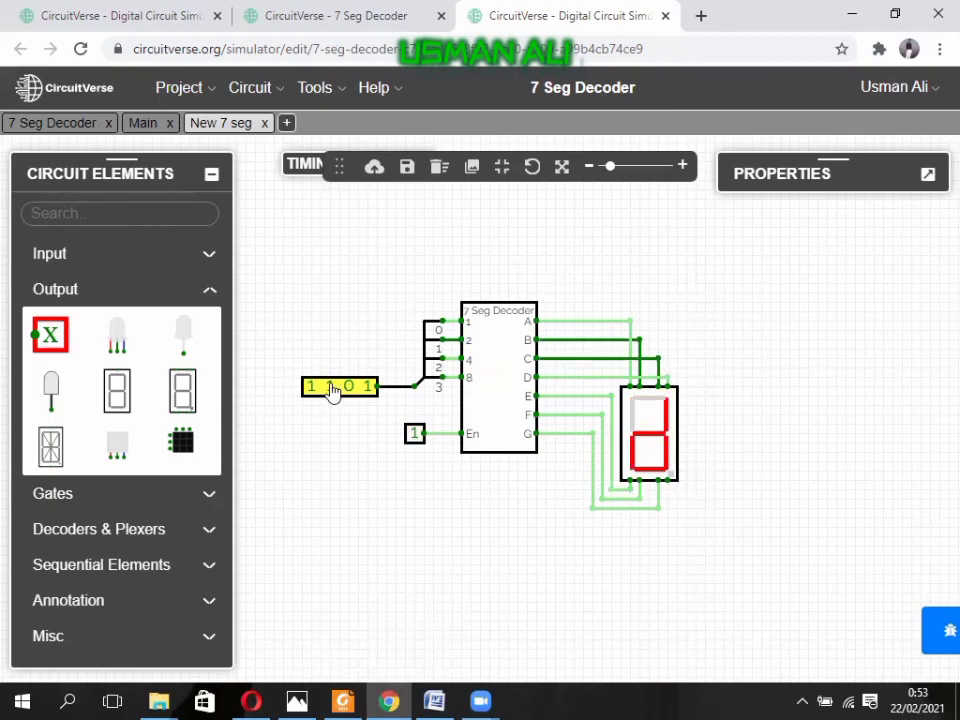
pyautogui.click(331, 390)
pyautogui.click(352, 392)
pyautogui.click(370, 390)
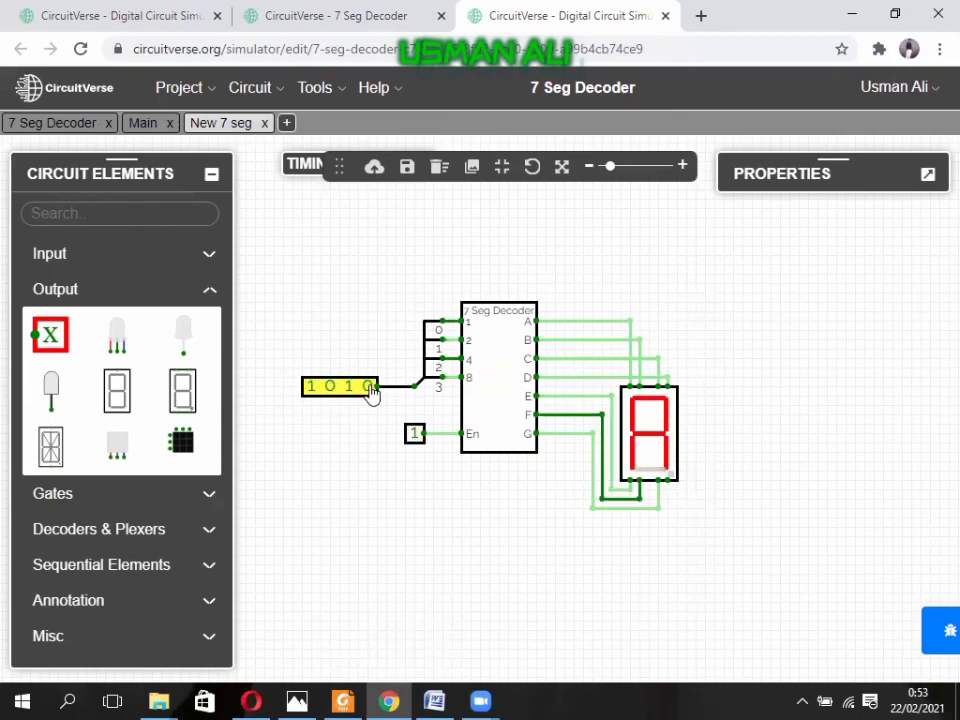